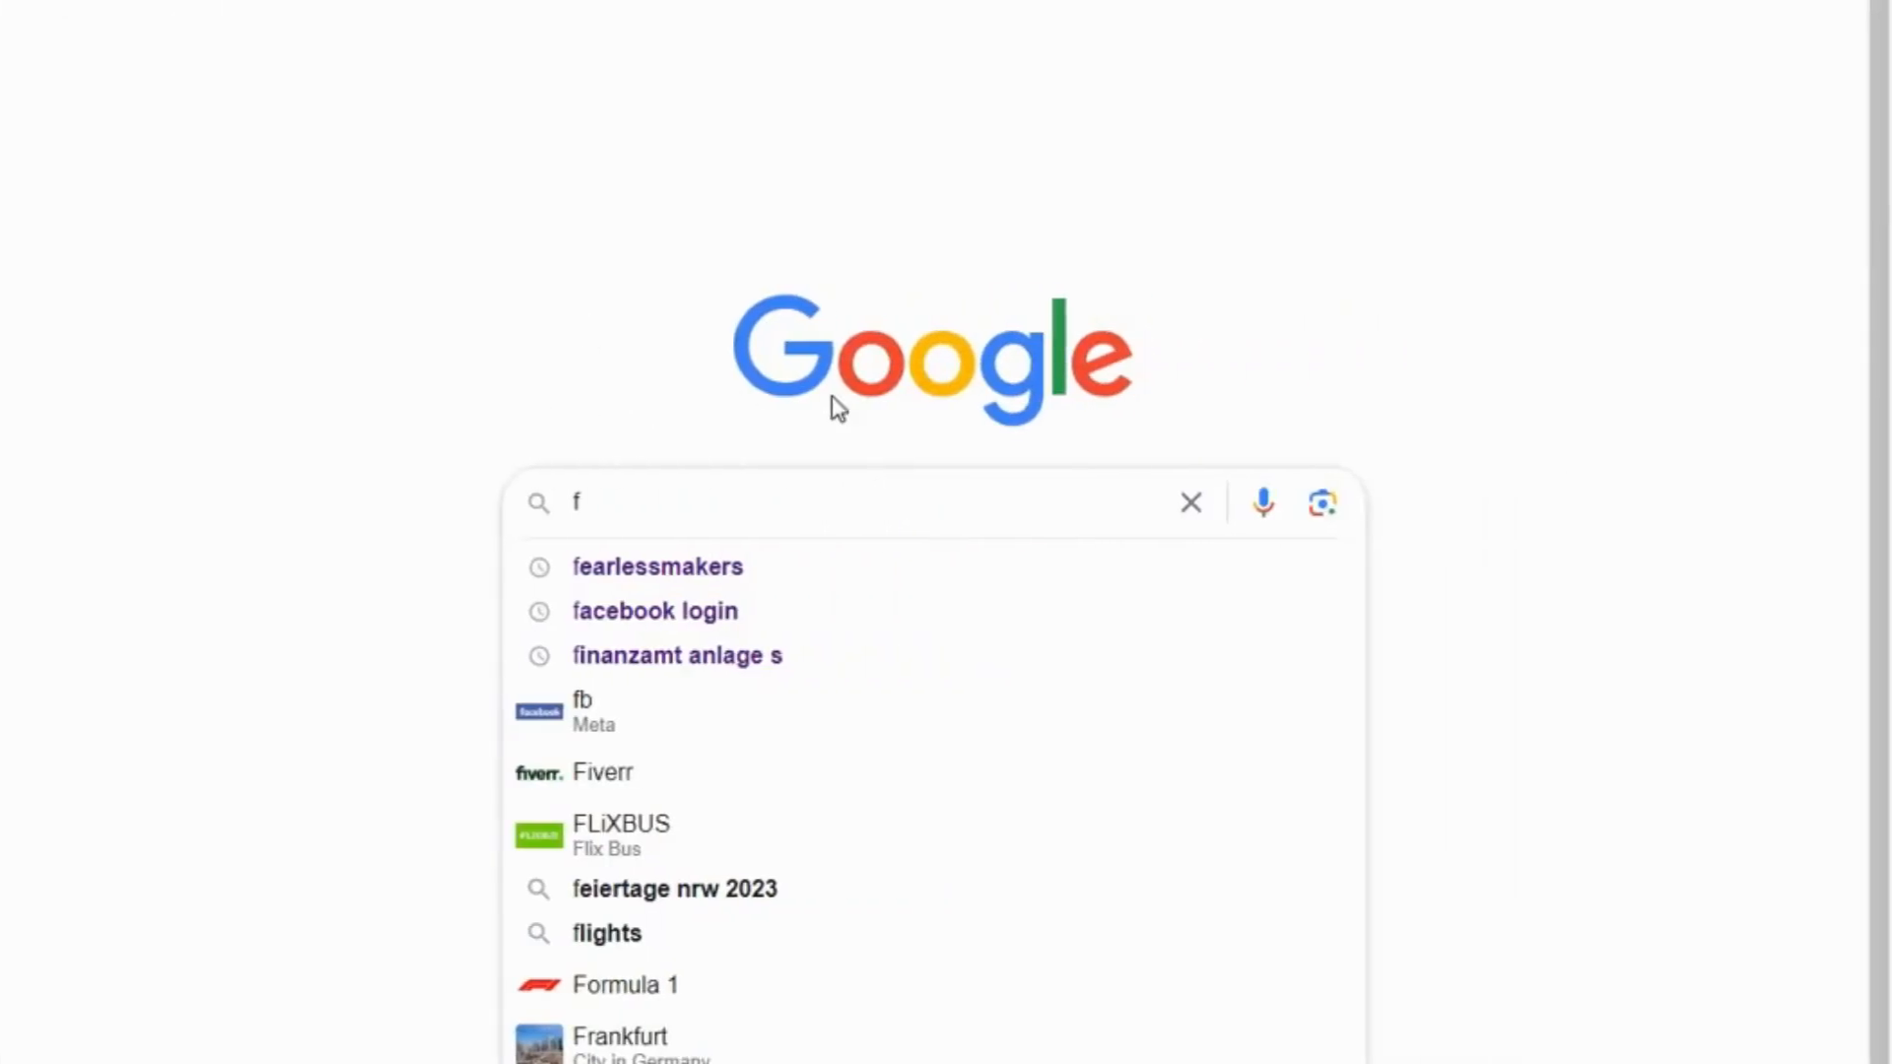
- Find the FearlessMakers website through the Google search suggestion and open its Fashioner pattern catalog
click(652, 582)
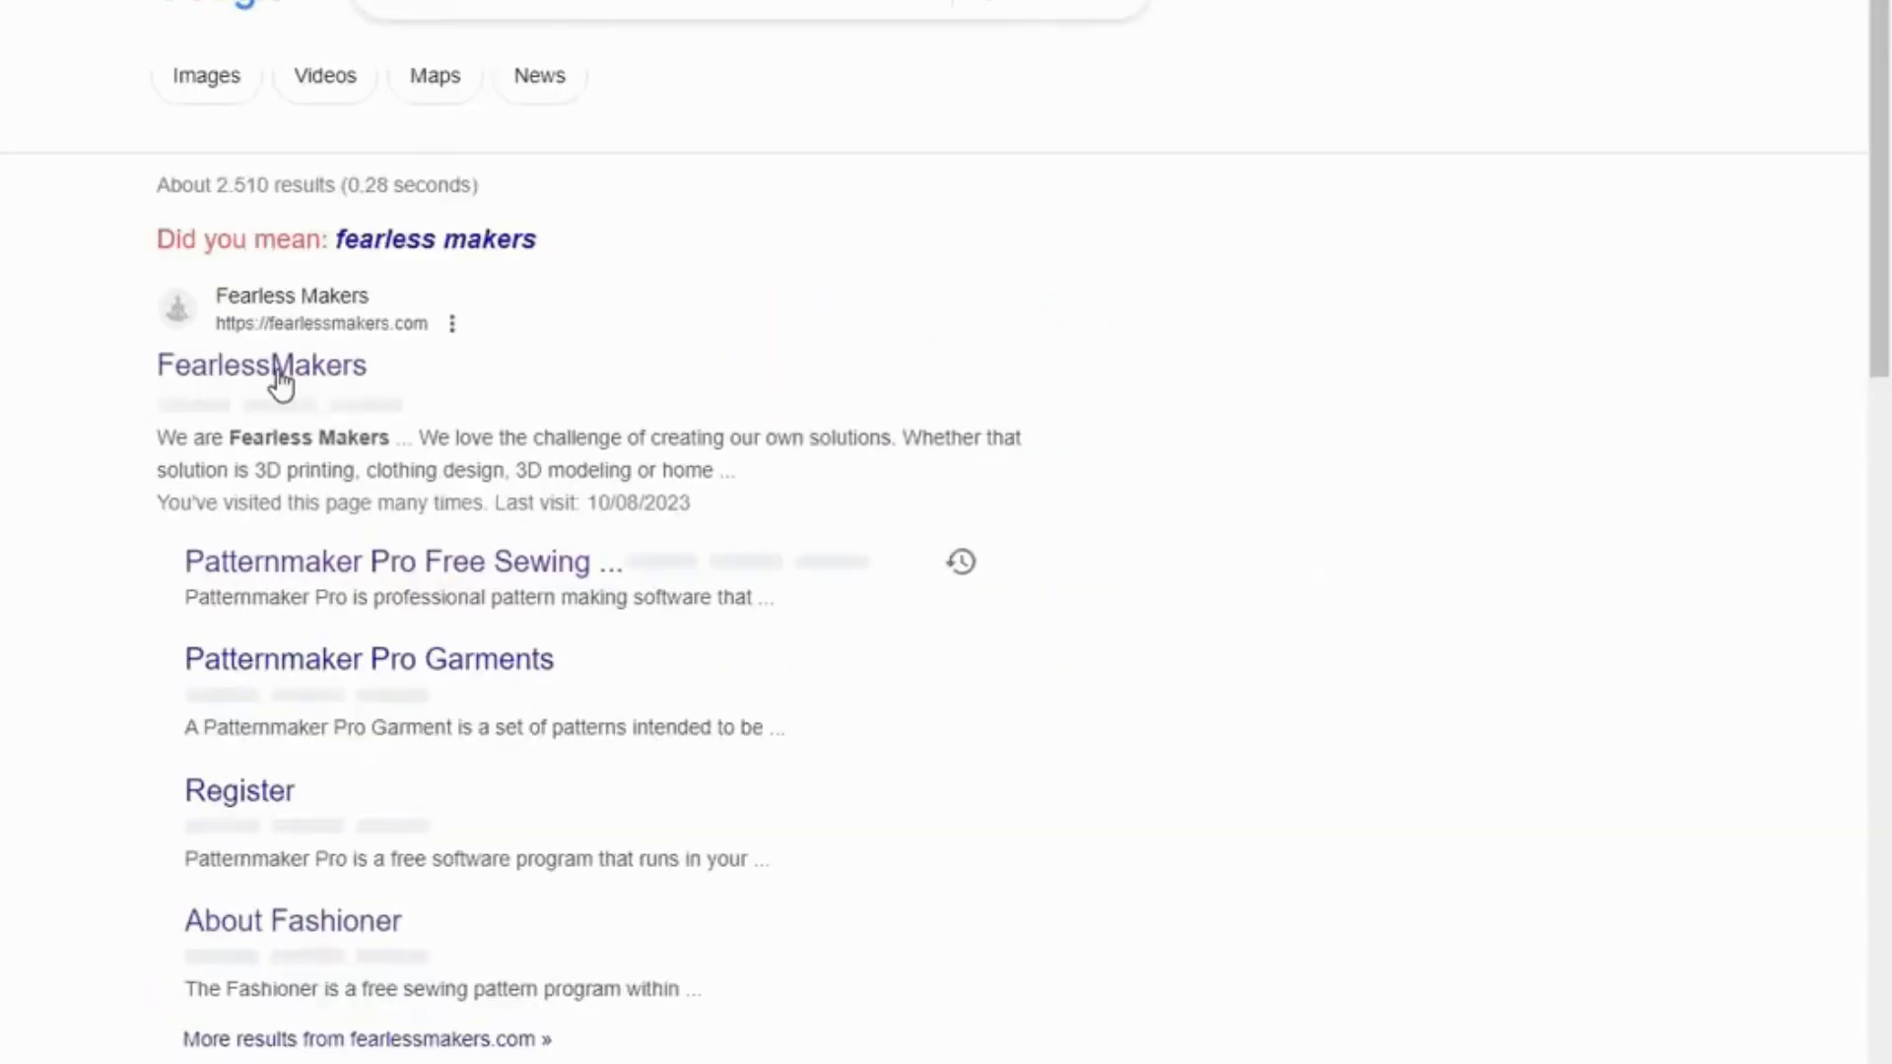
click(283, 379)
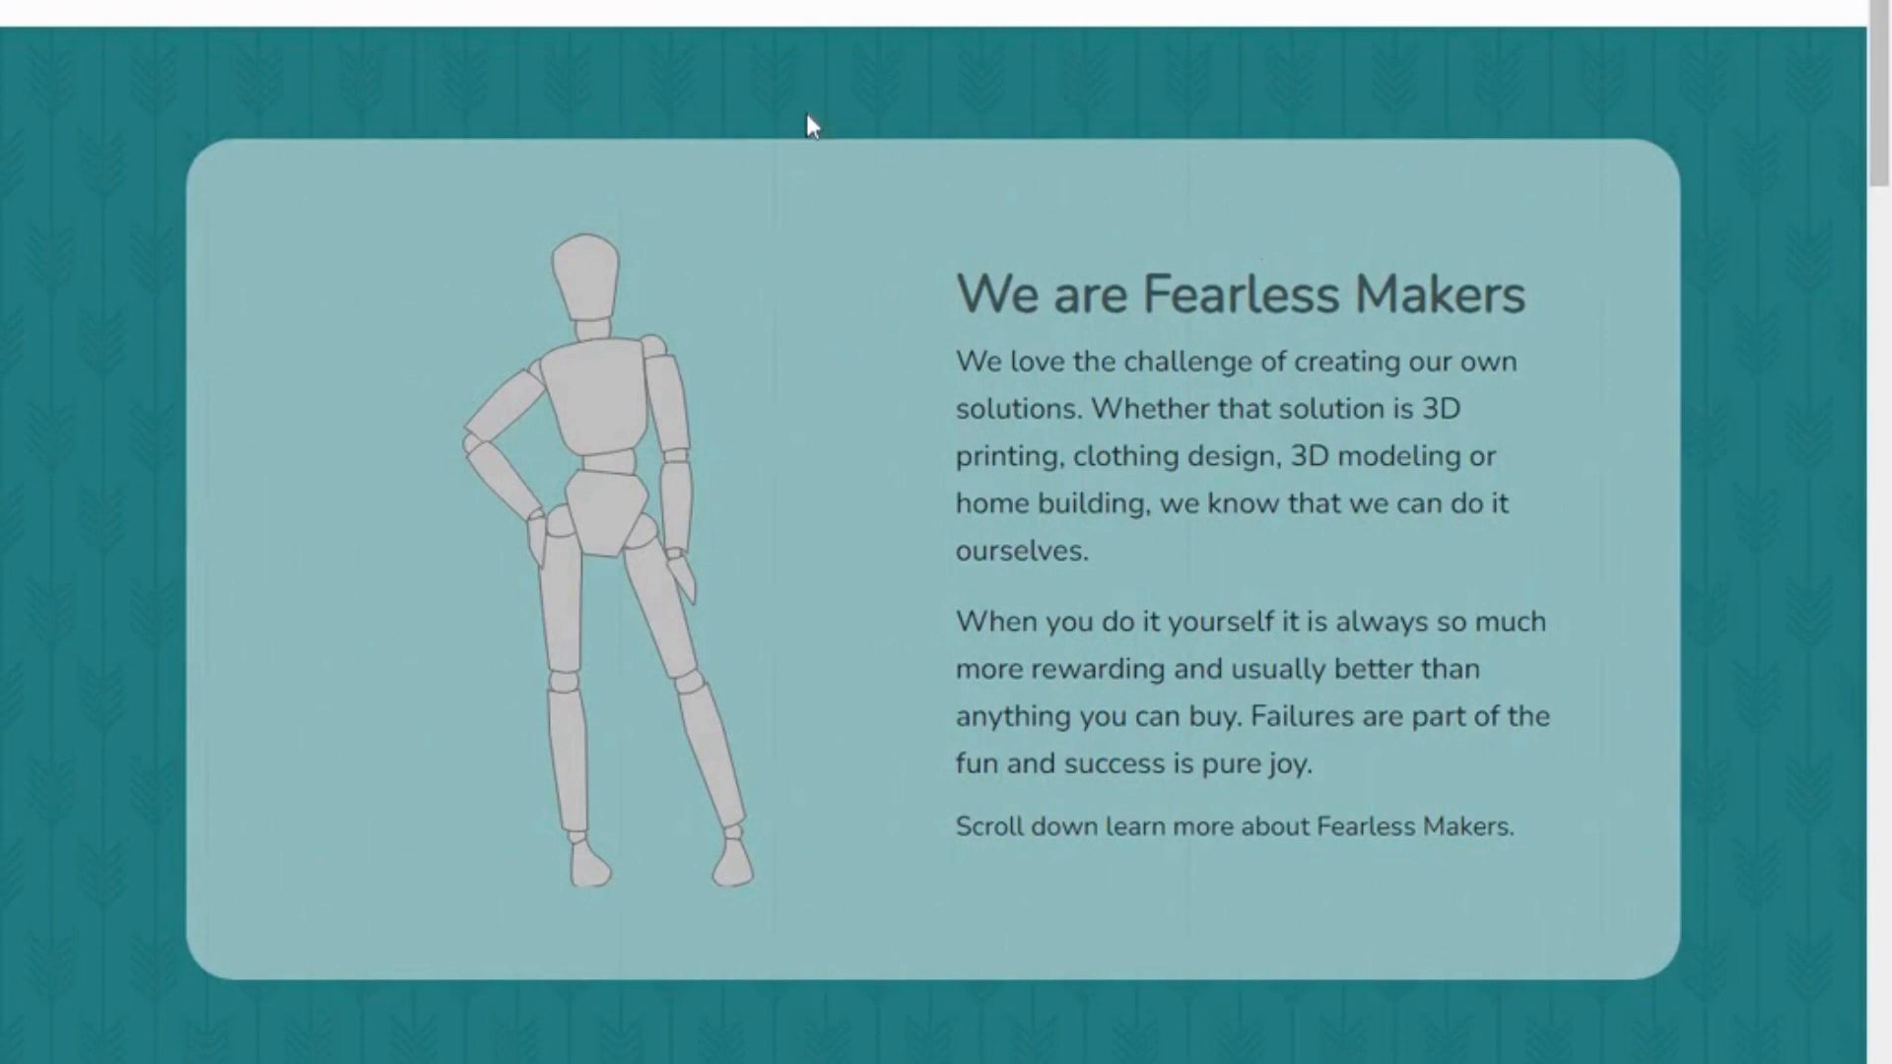
click(831, 0)
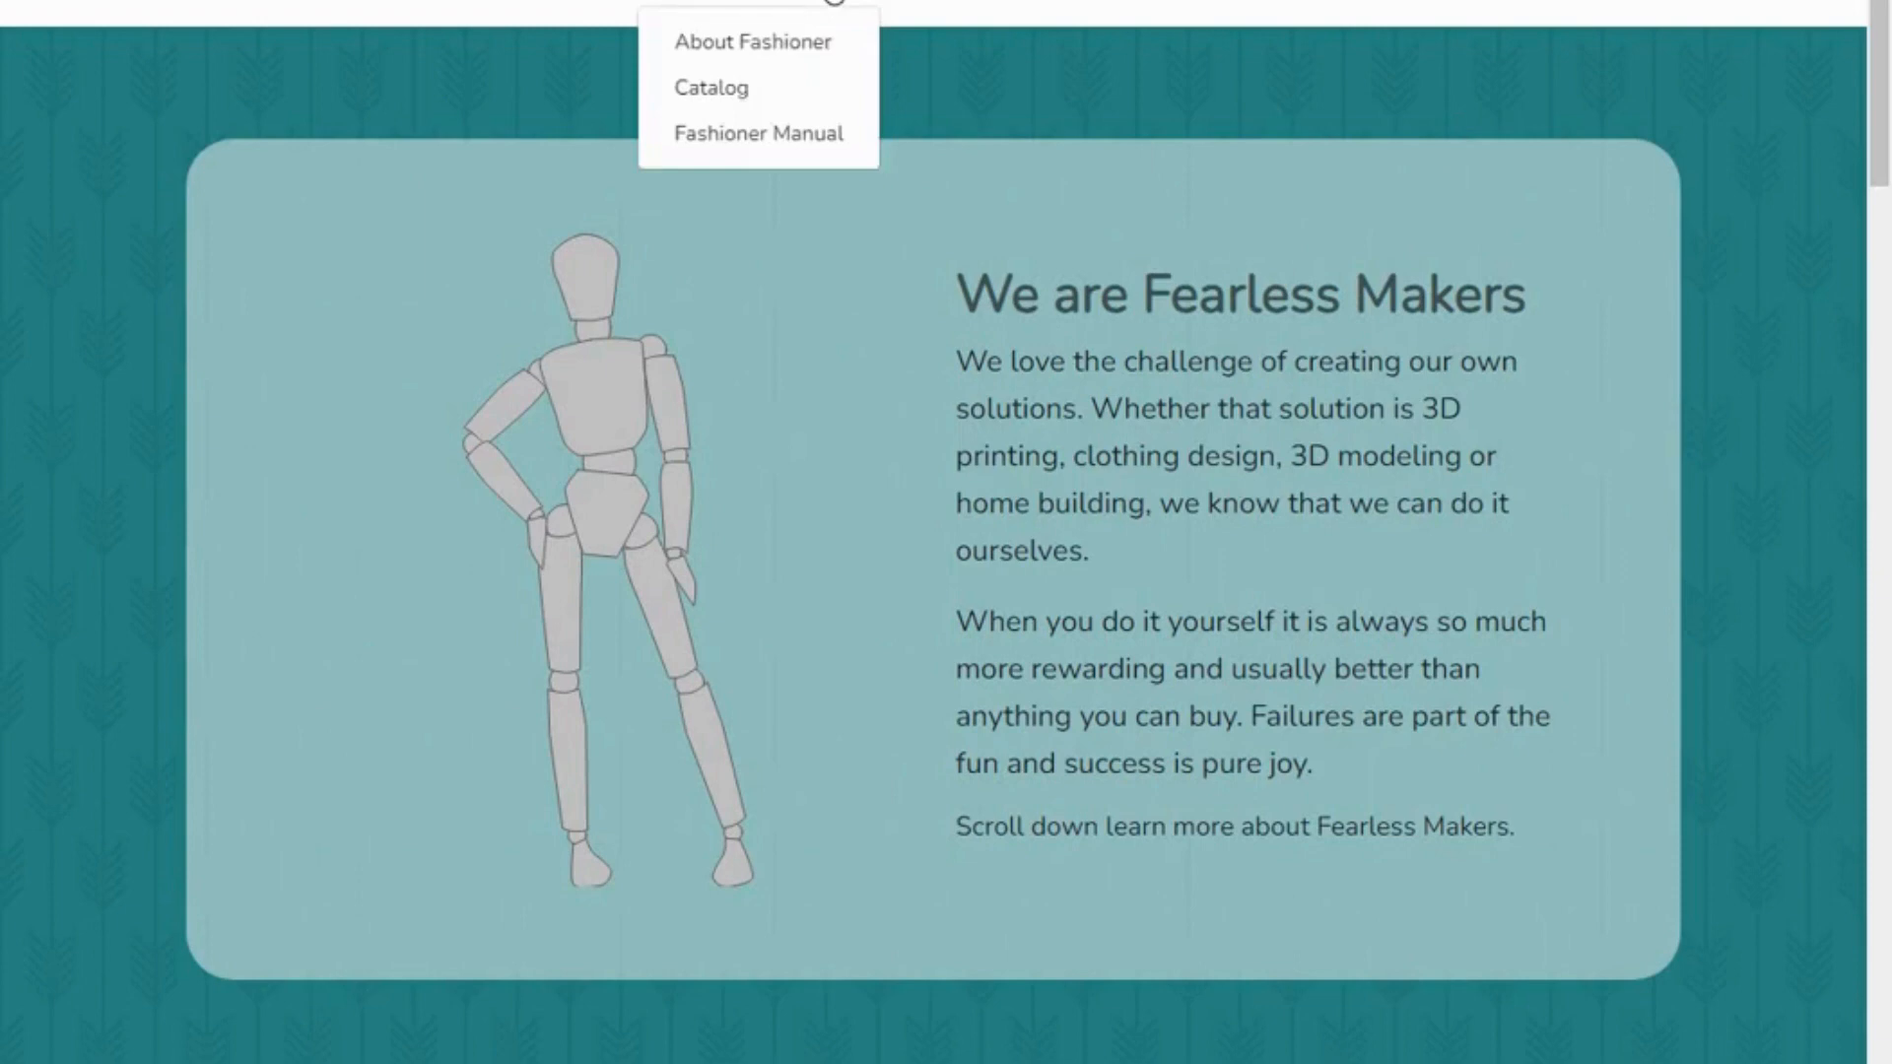
click(731, 98)
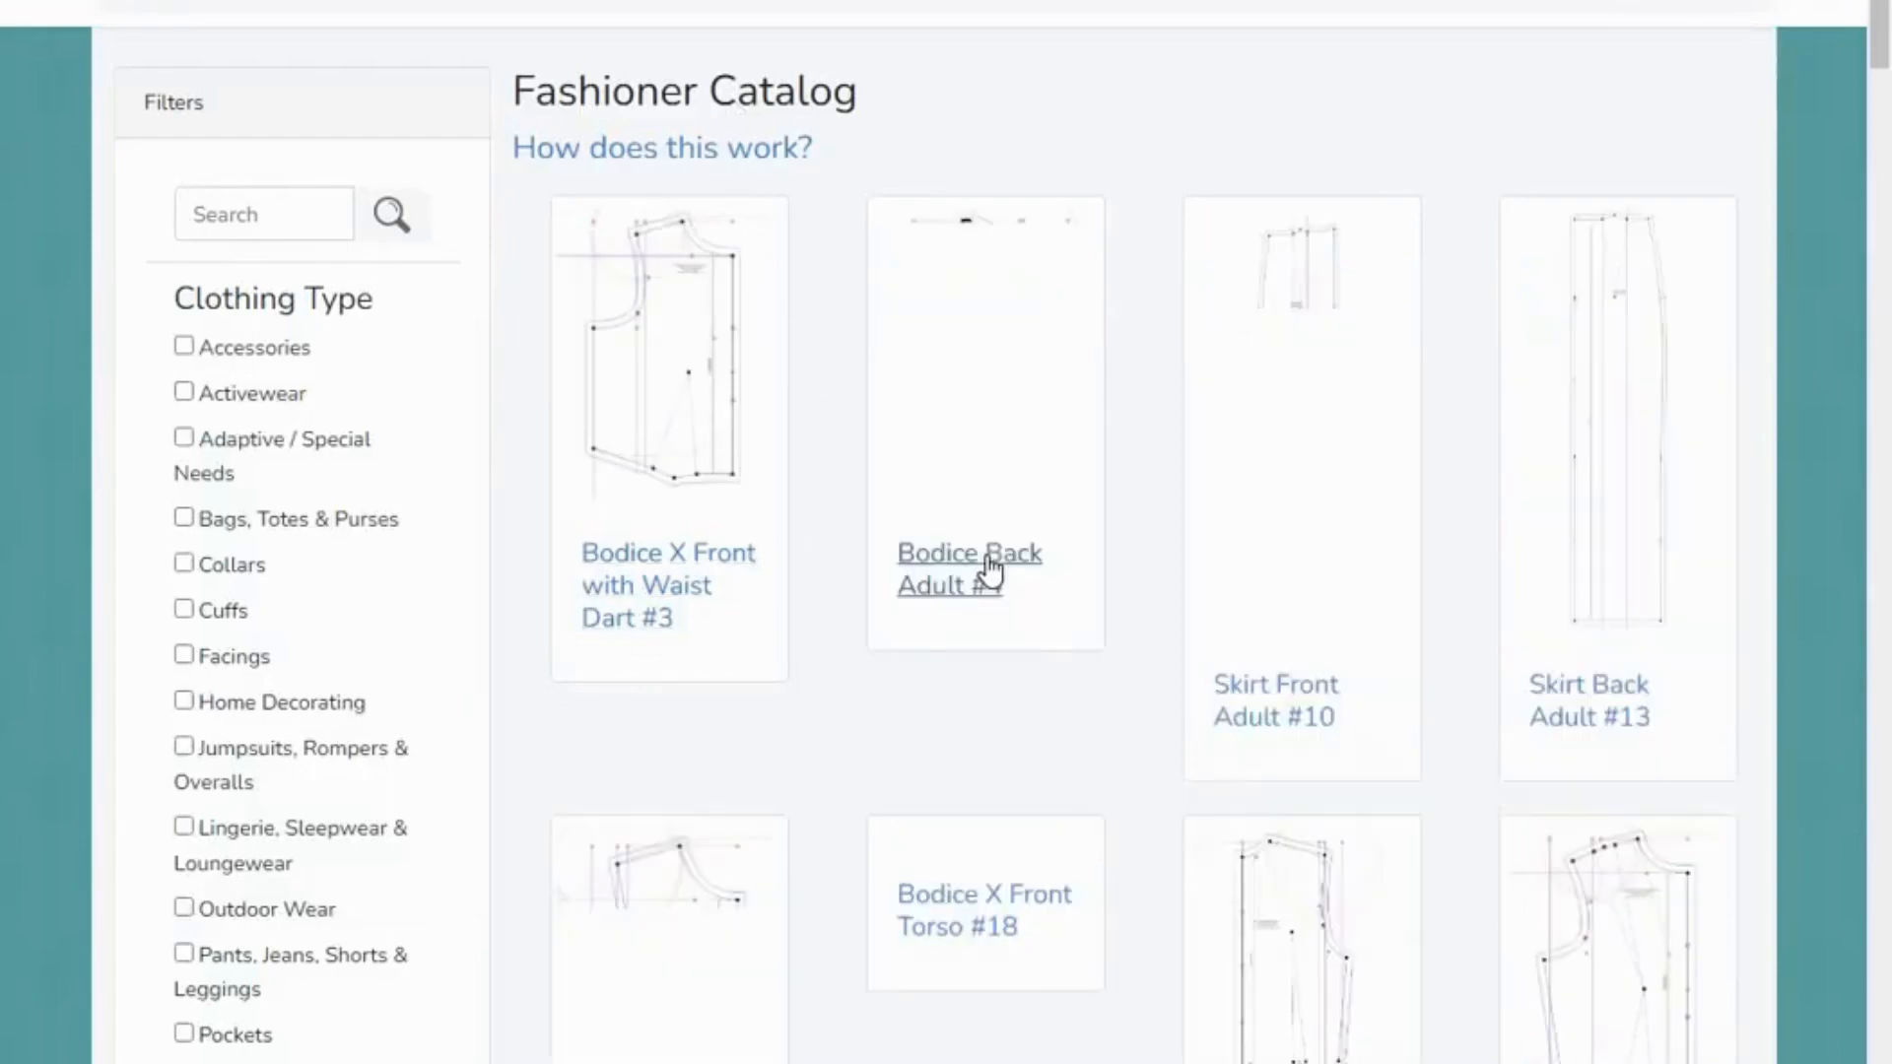
- Find the Blank Canvas for Fashioner #38 pattern in the catalog and open its page
scroll(986, 574, down, 15)
scroll(986, 542, down, 8)
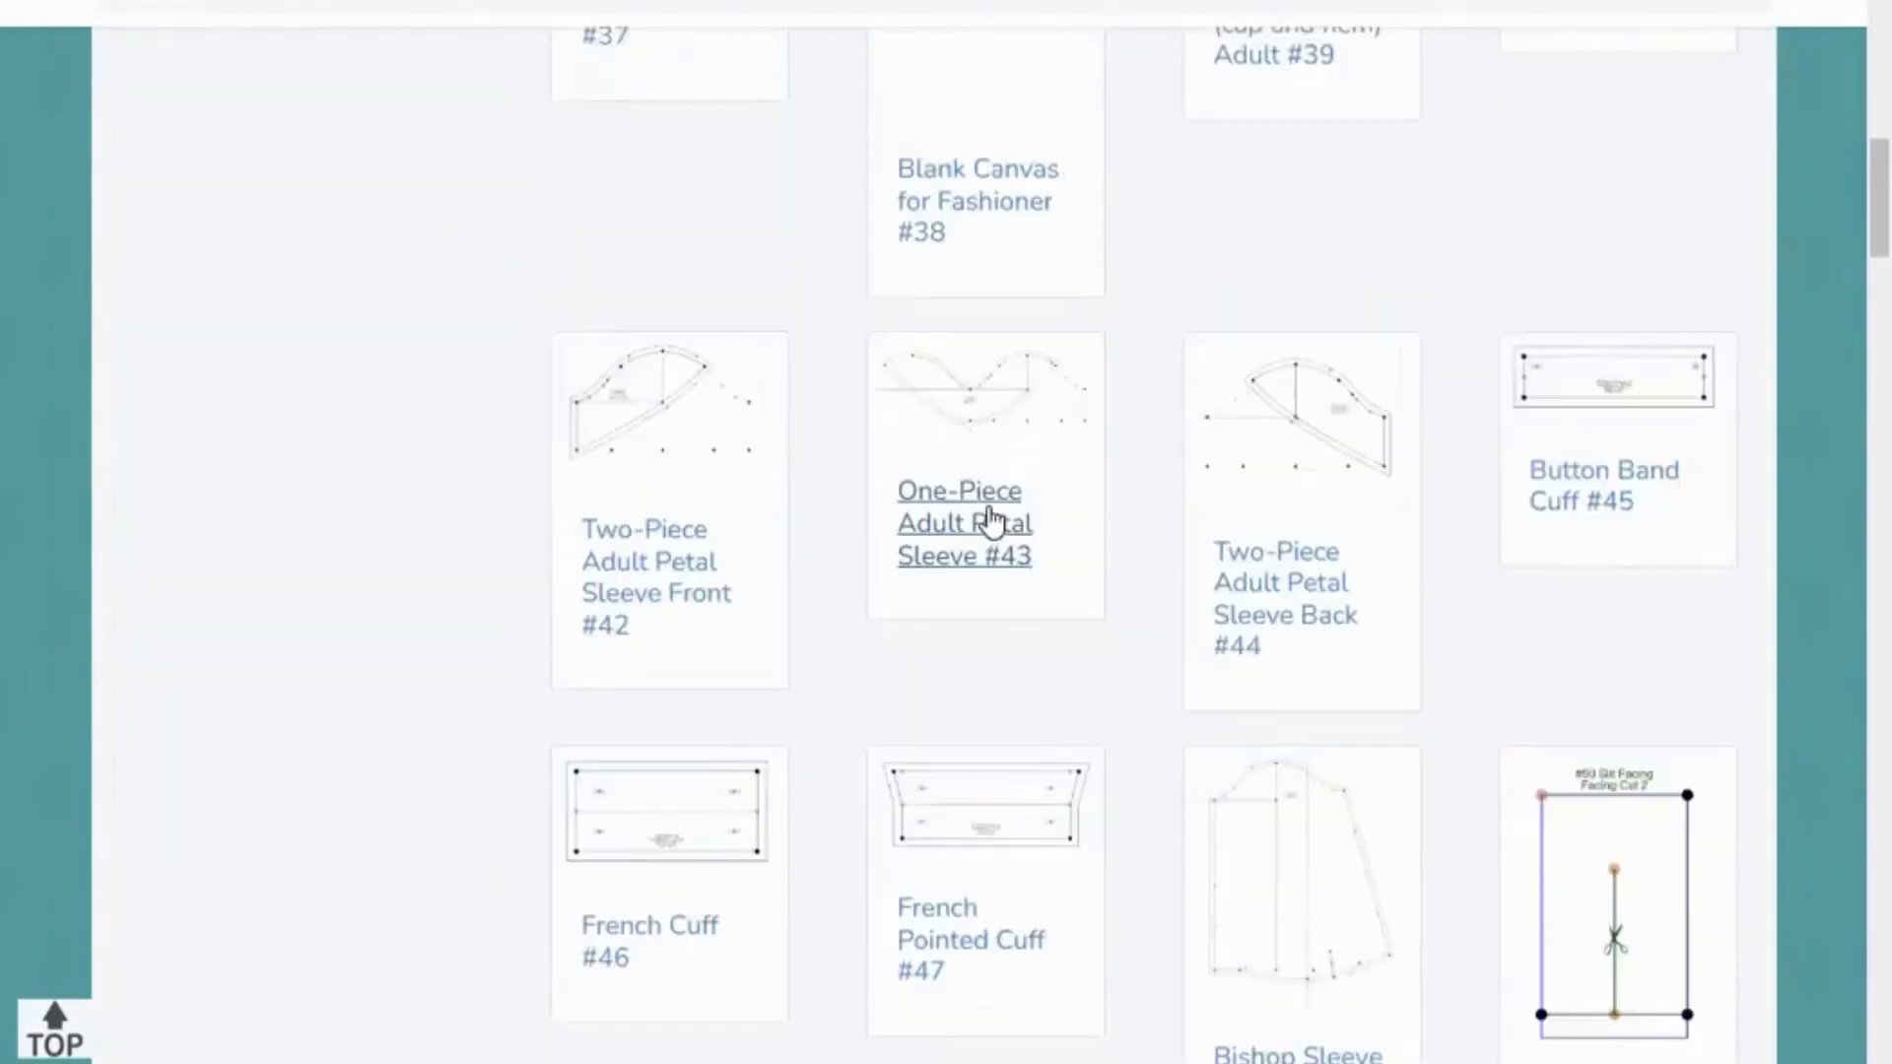
scroll(981, 439, up, 6)
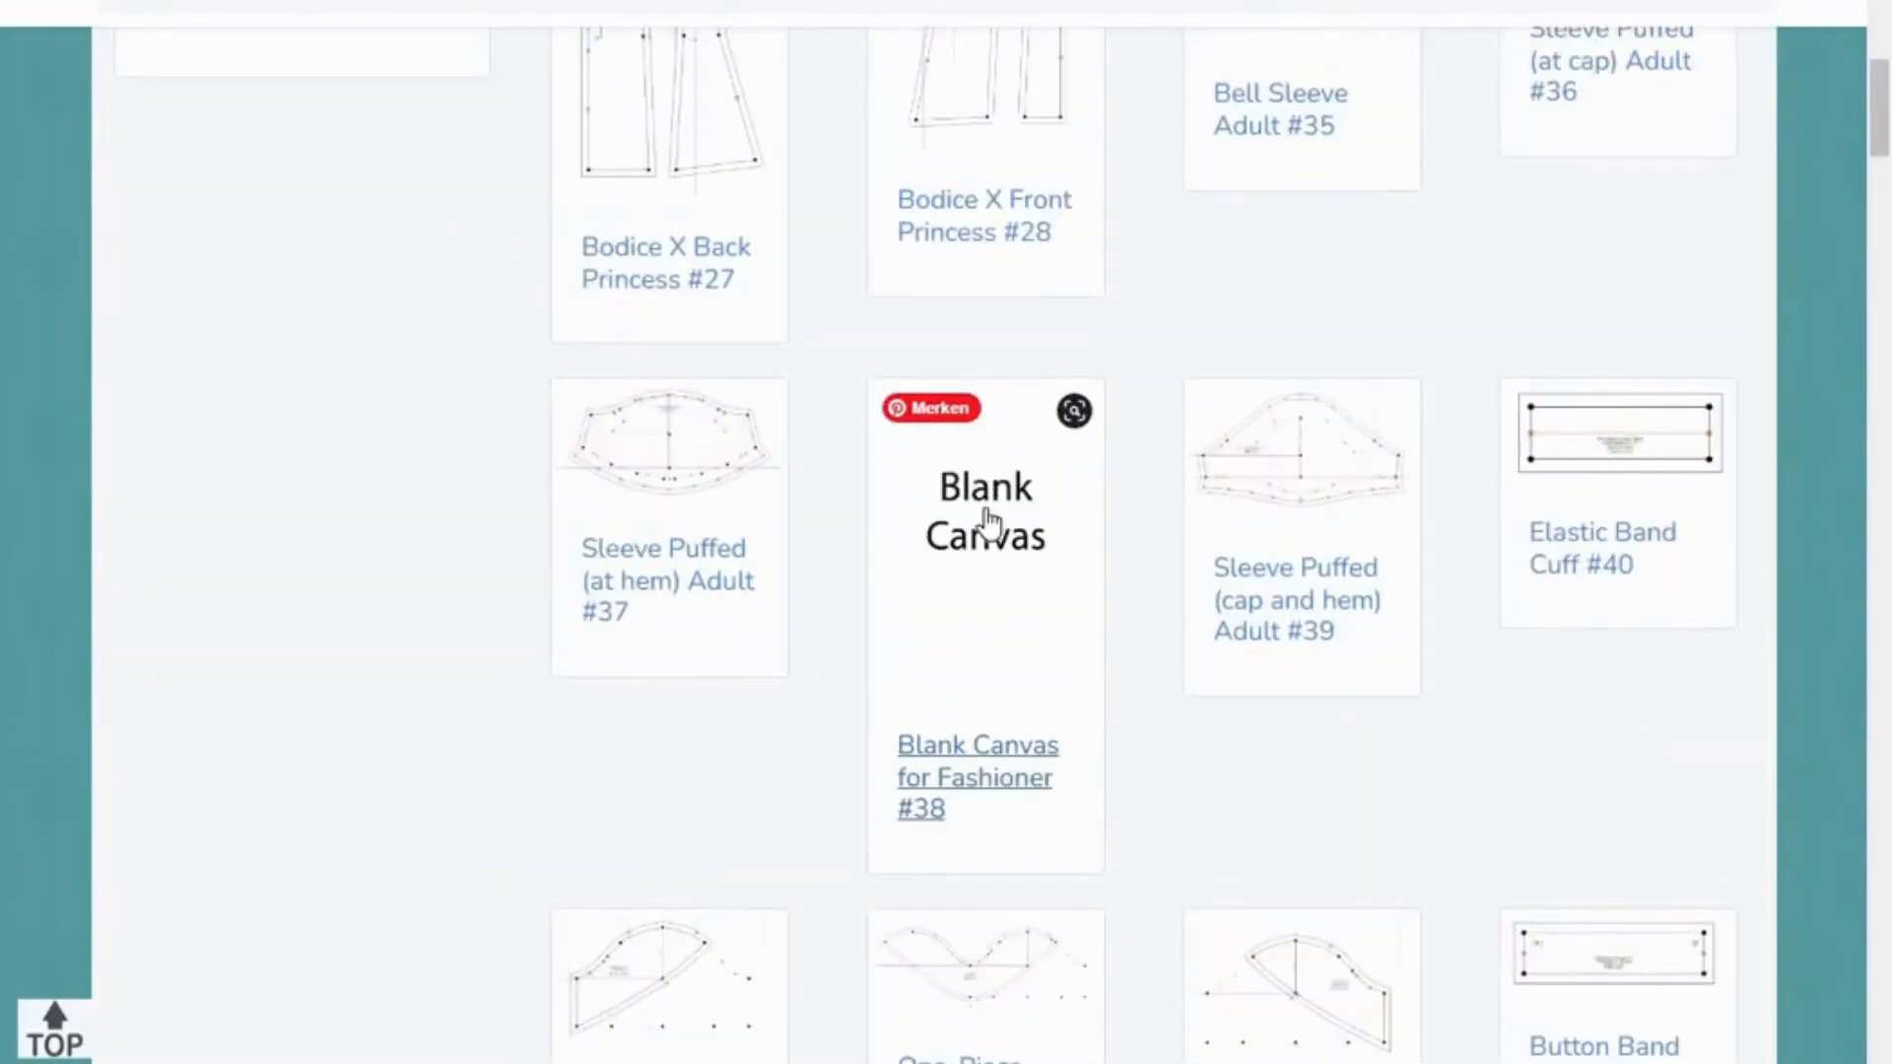
click(990, 522)
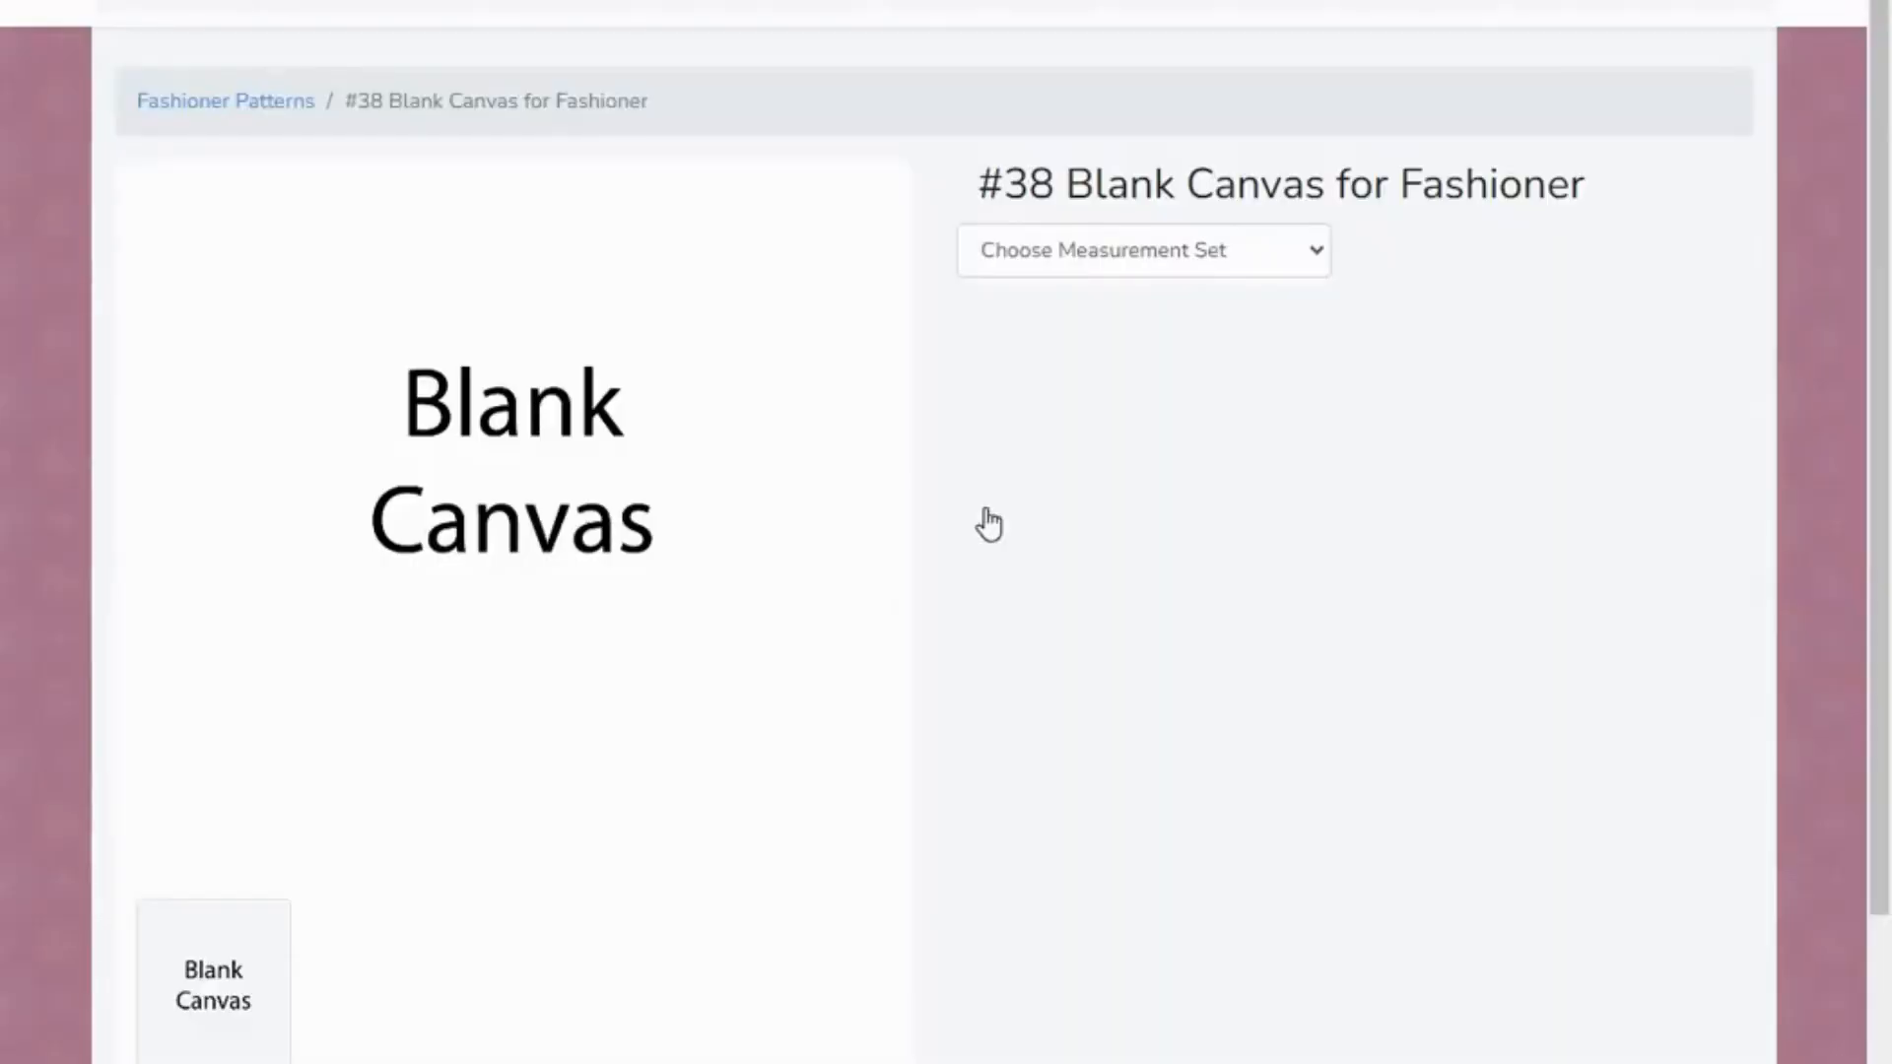
- Add the Blank Canvas to the Fashioner basket with the measurement set listed after MD Female Avatar A-copy and open the draft
click(1316, 258)
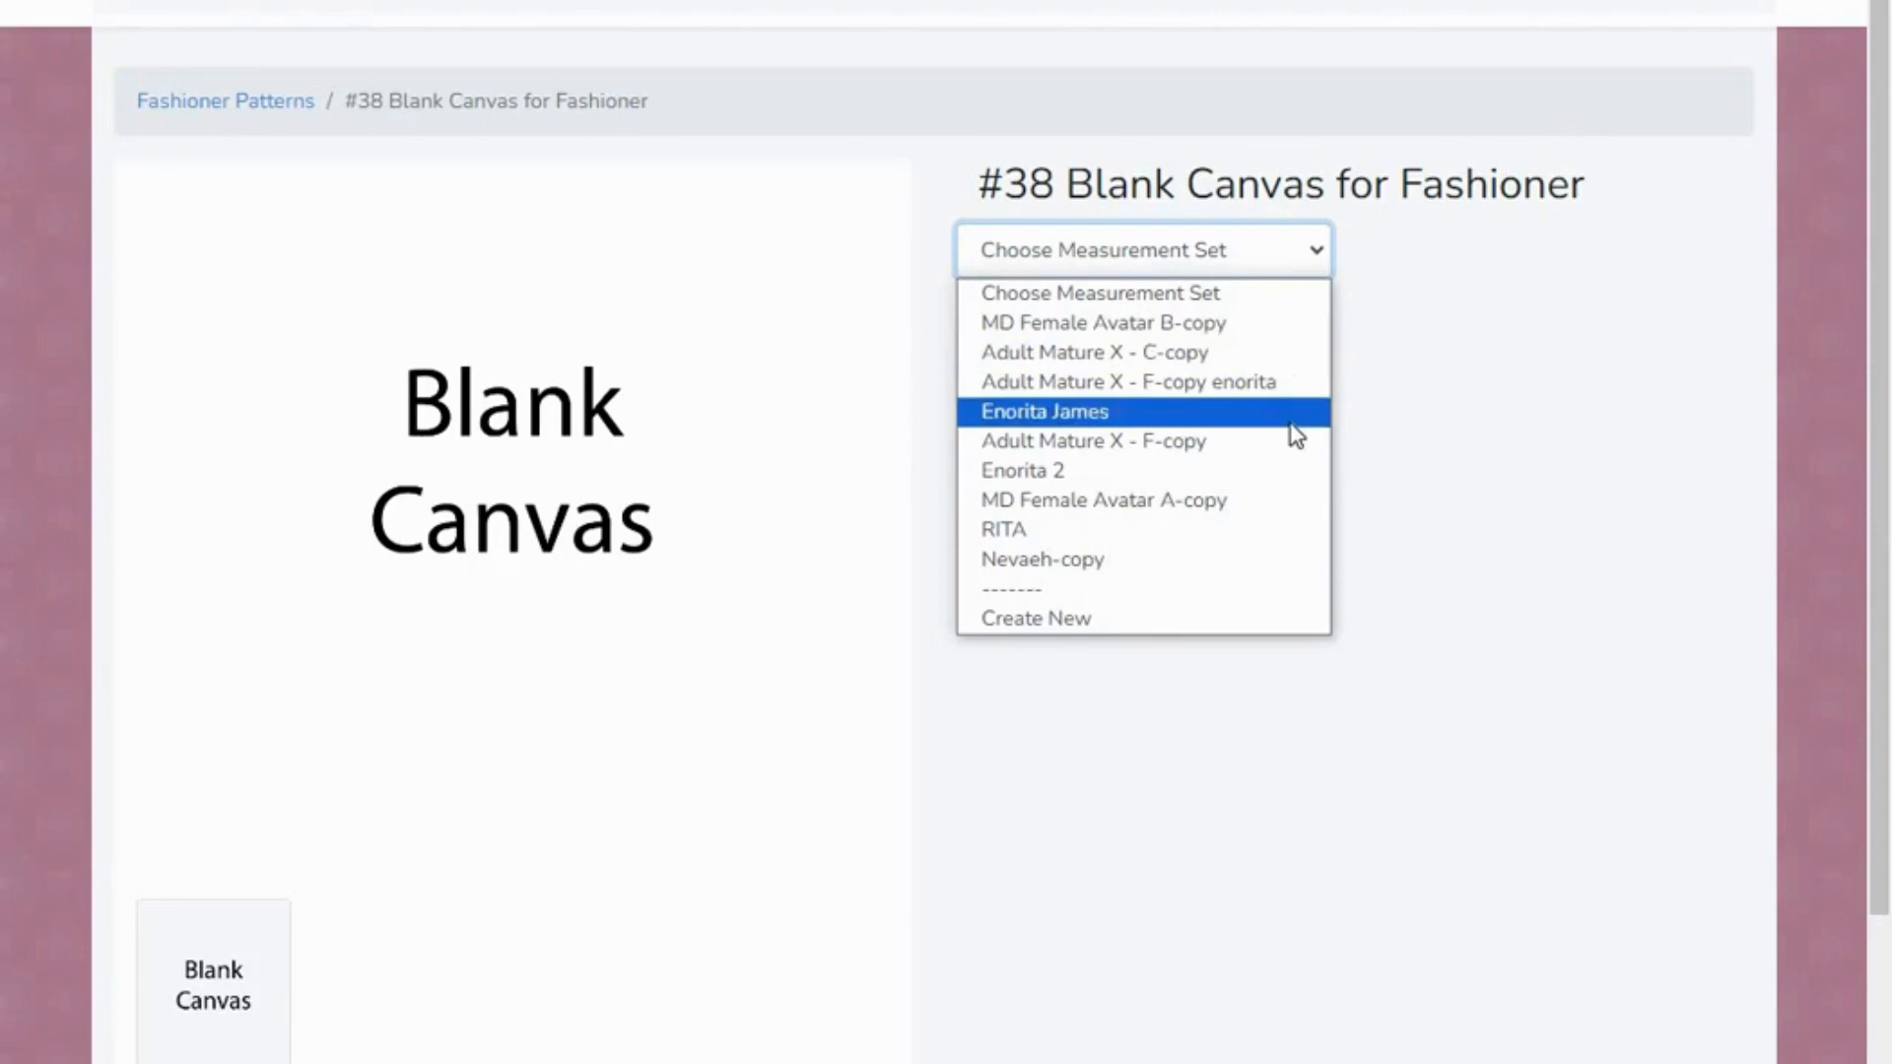
click(1170, 532)
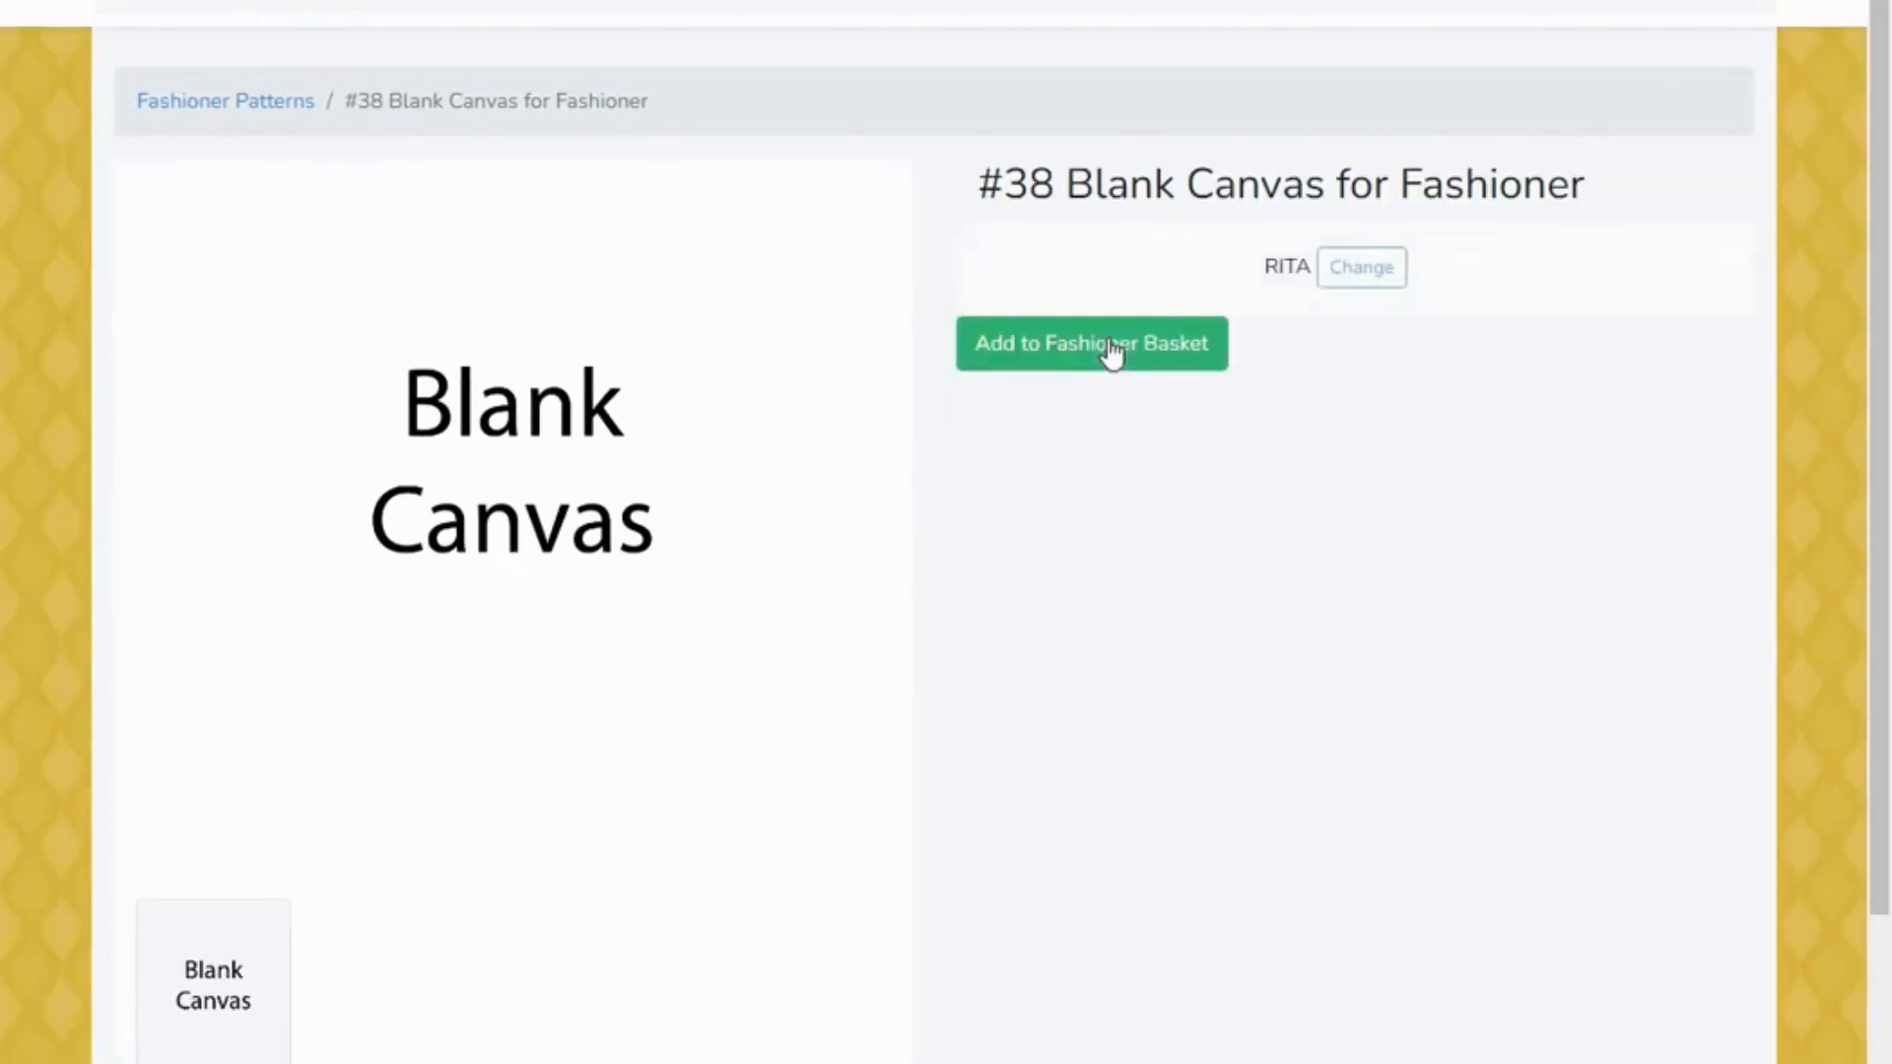
click(1111, 352)
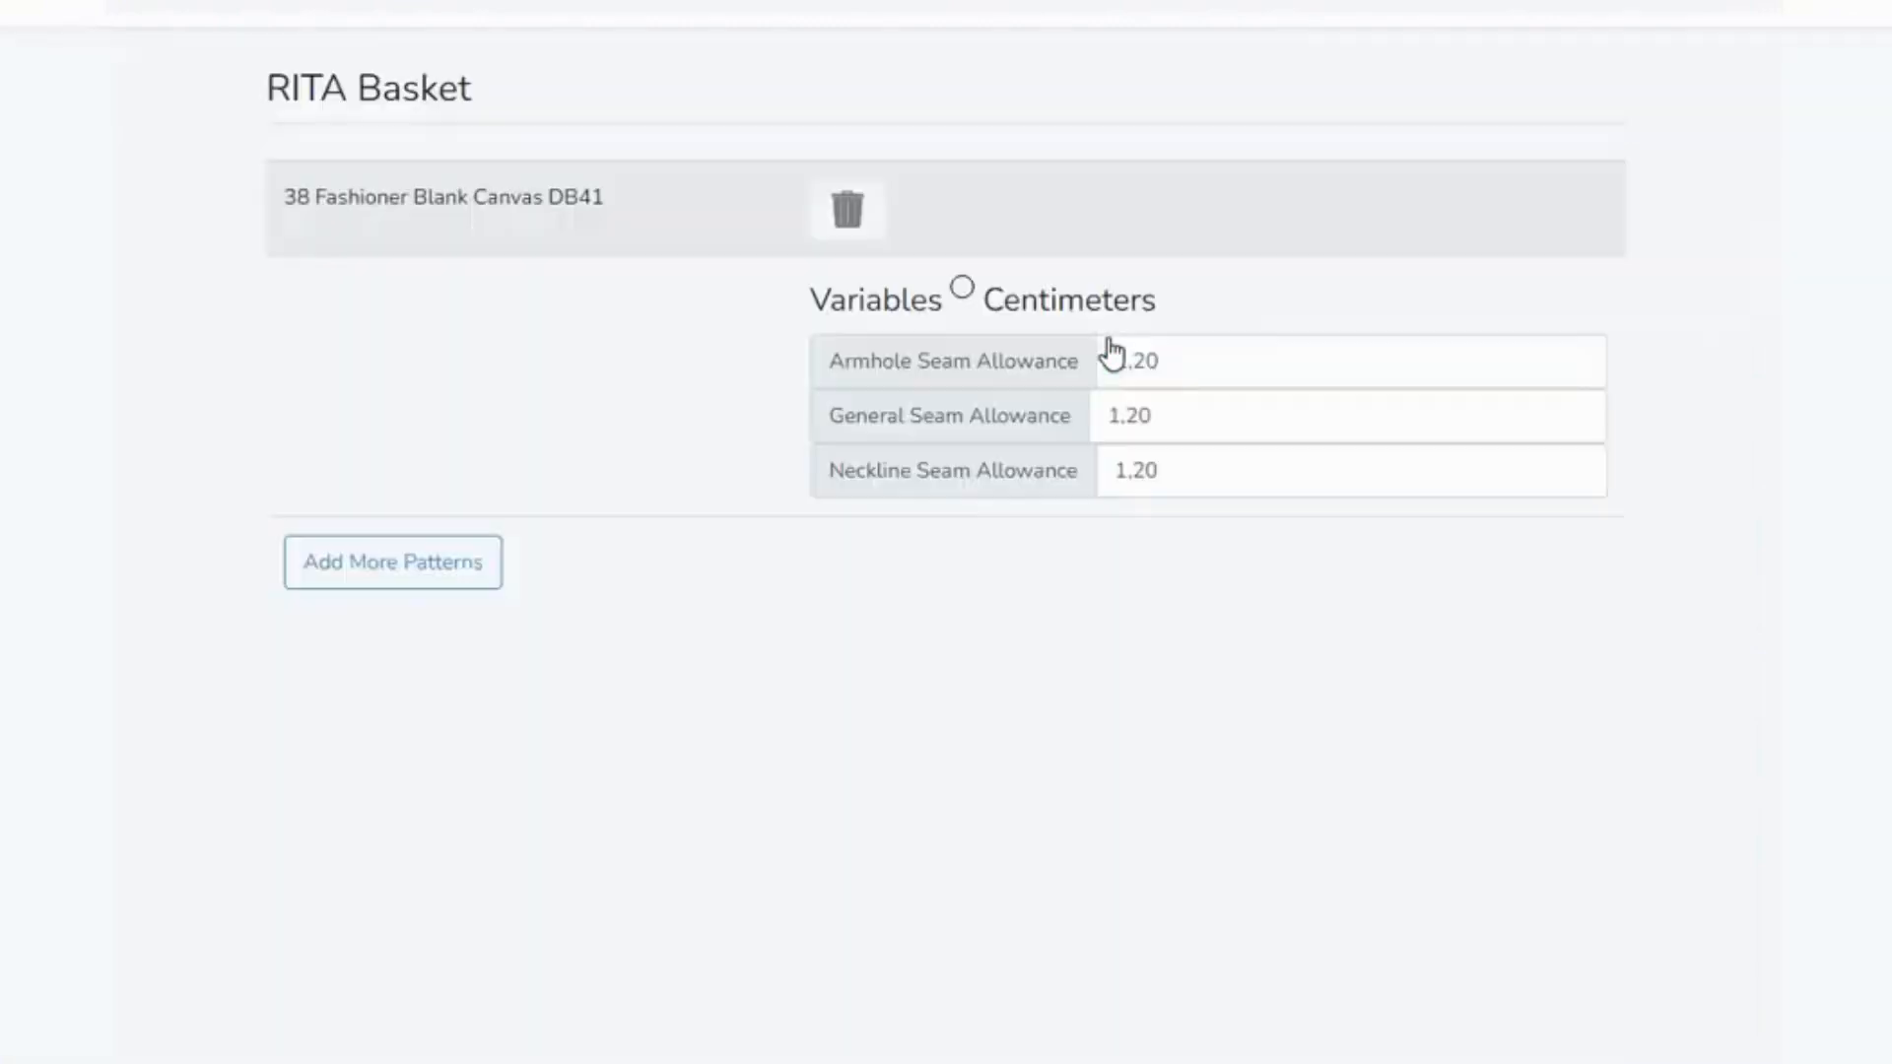
click(941, 589)
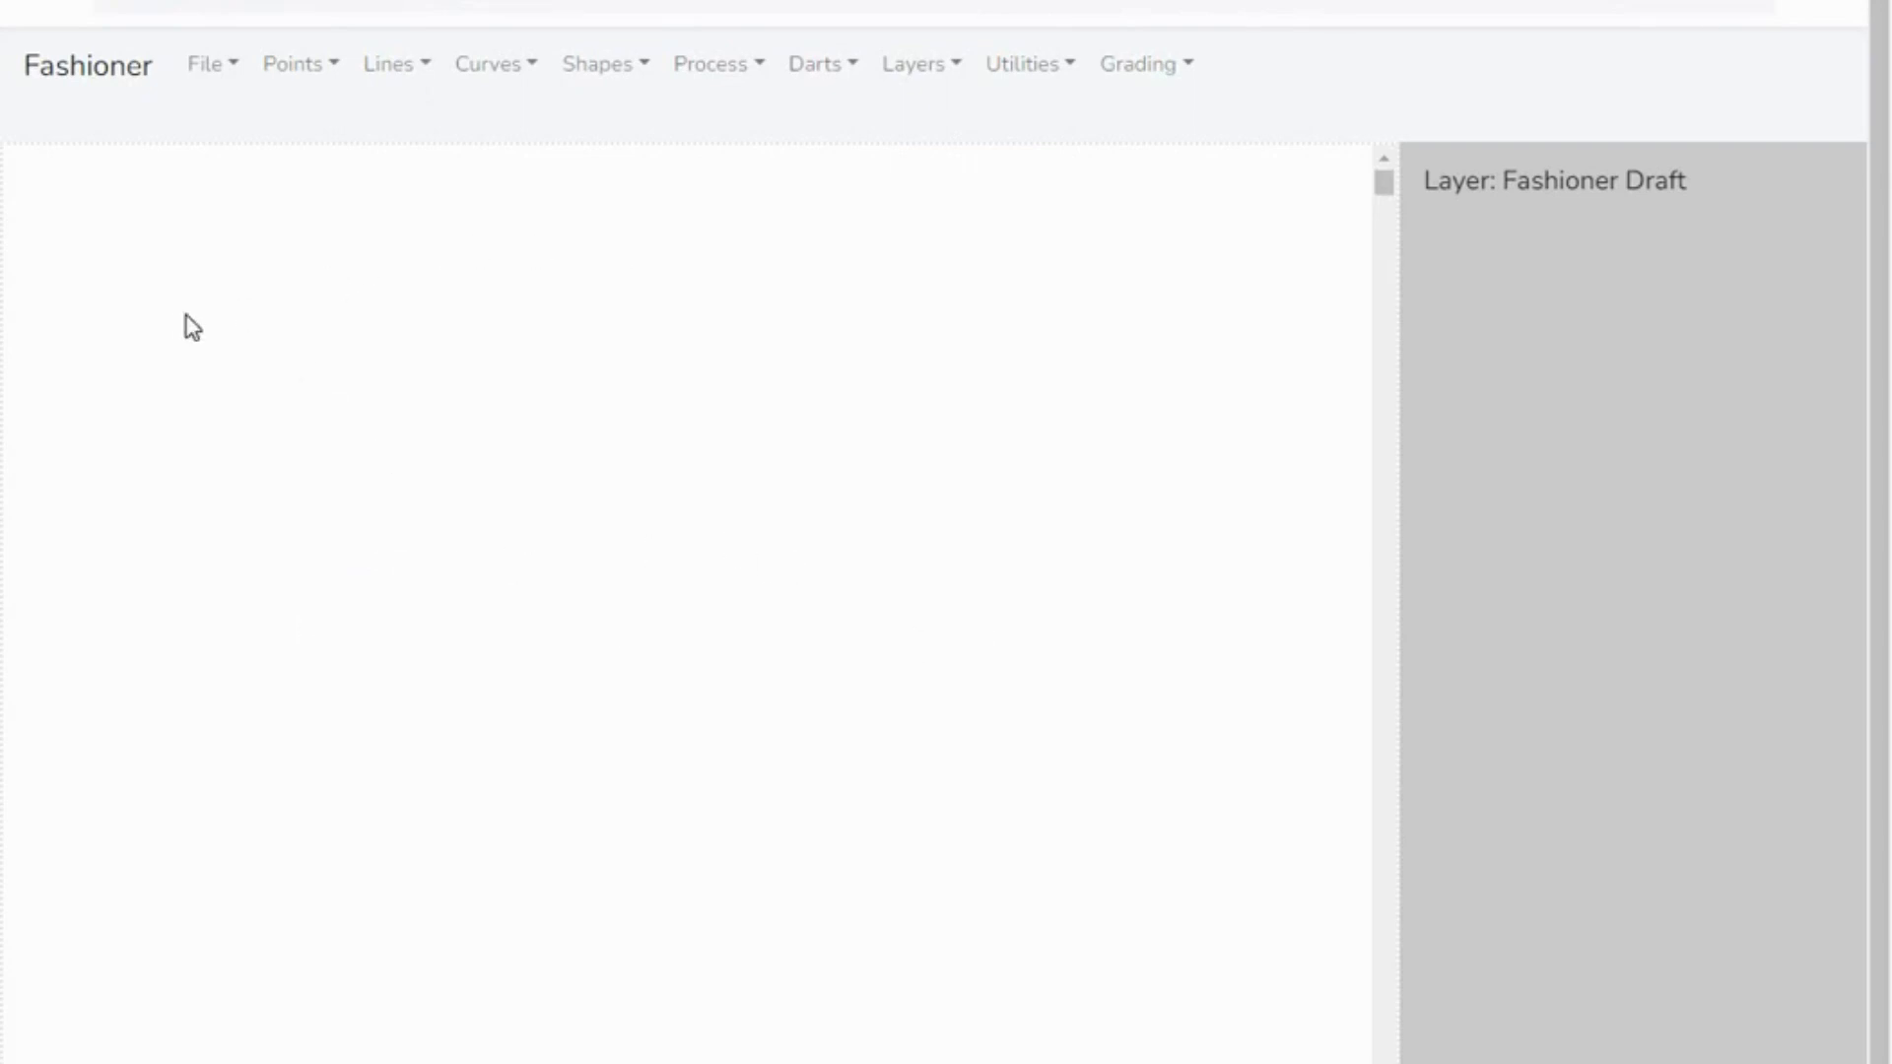
- Add a free point near the upper-left corner of the empty canvas and save it
click(317, 77)
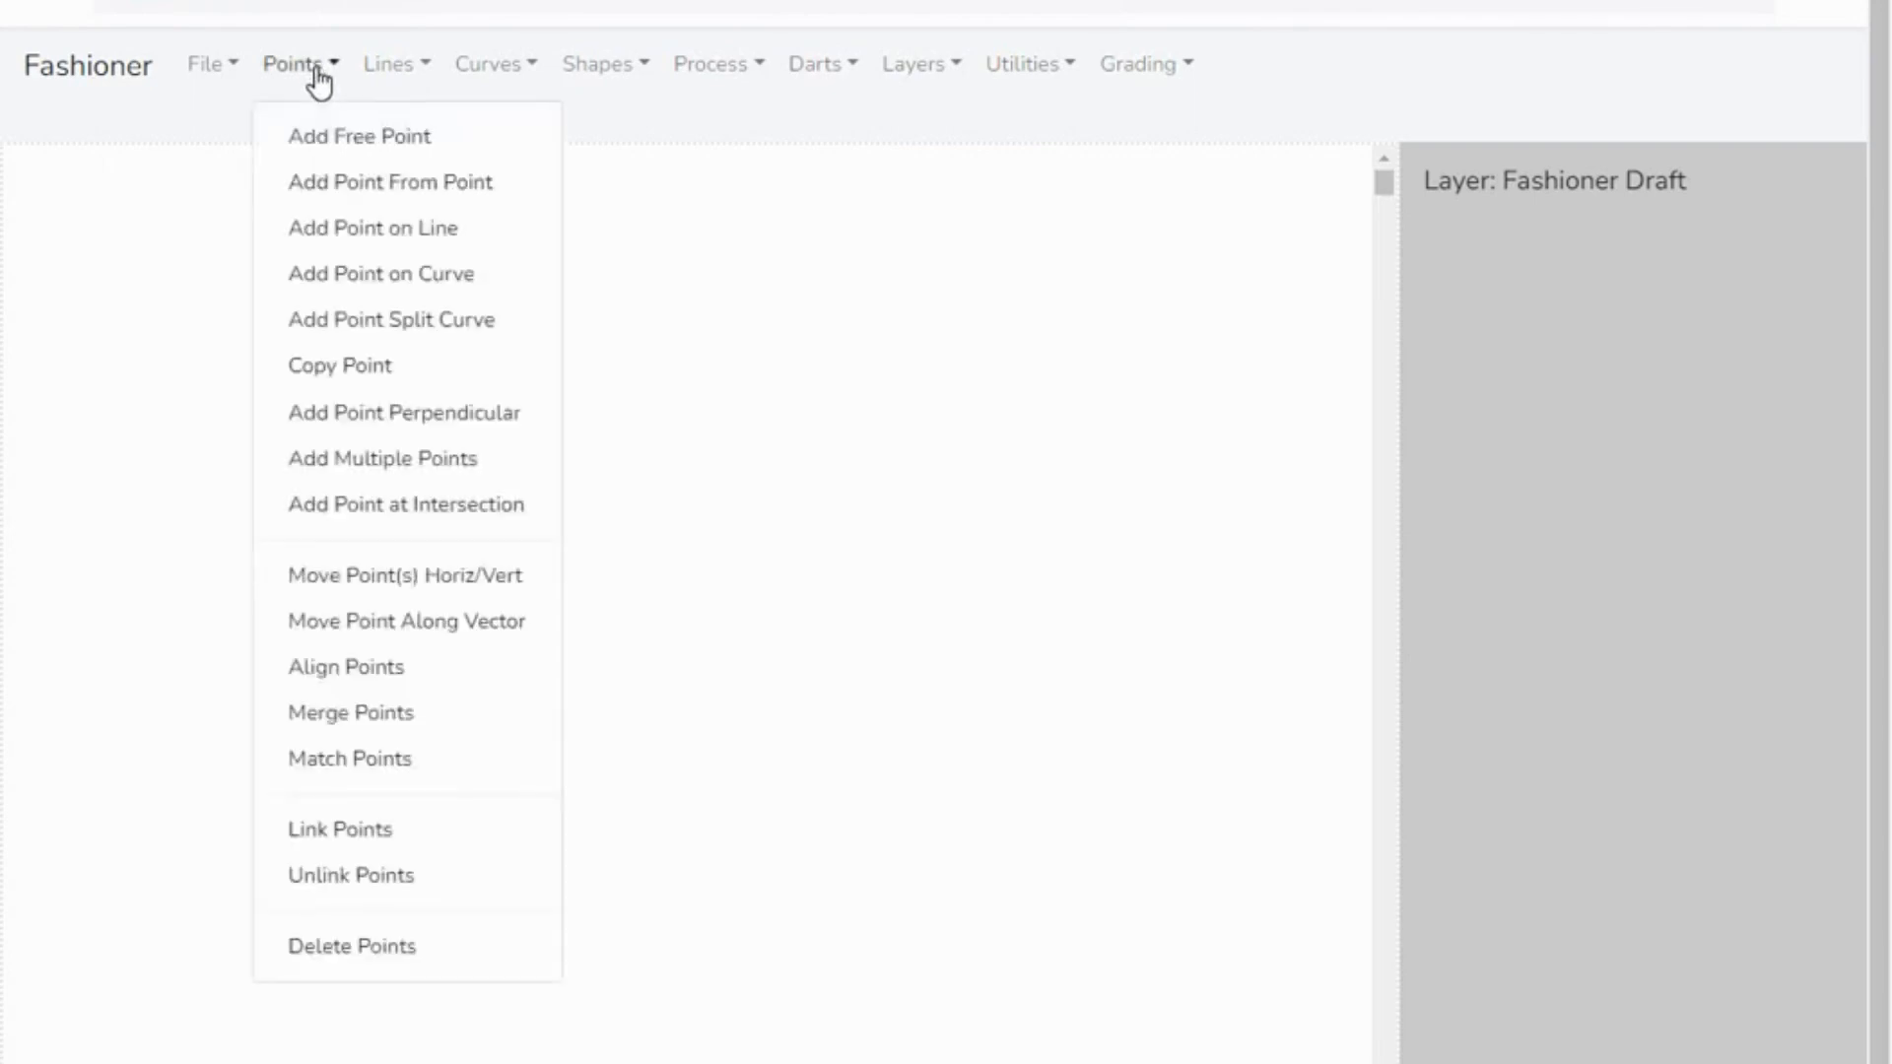
click(316, 135)
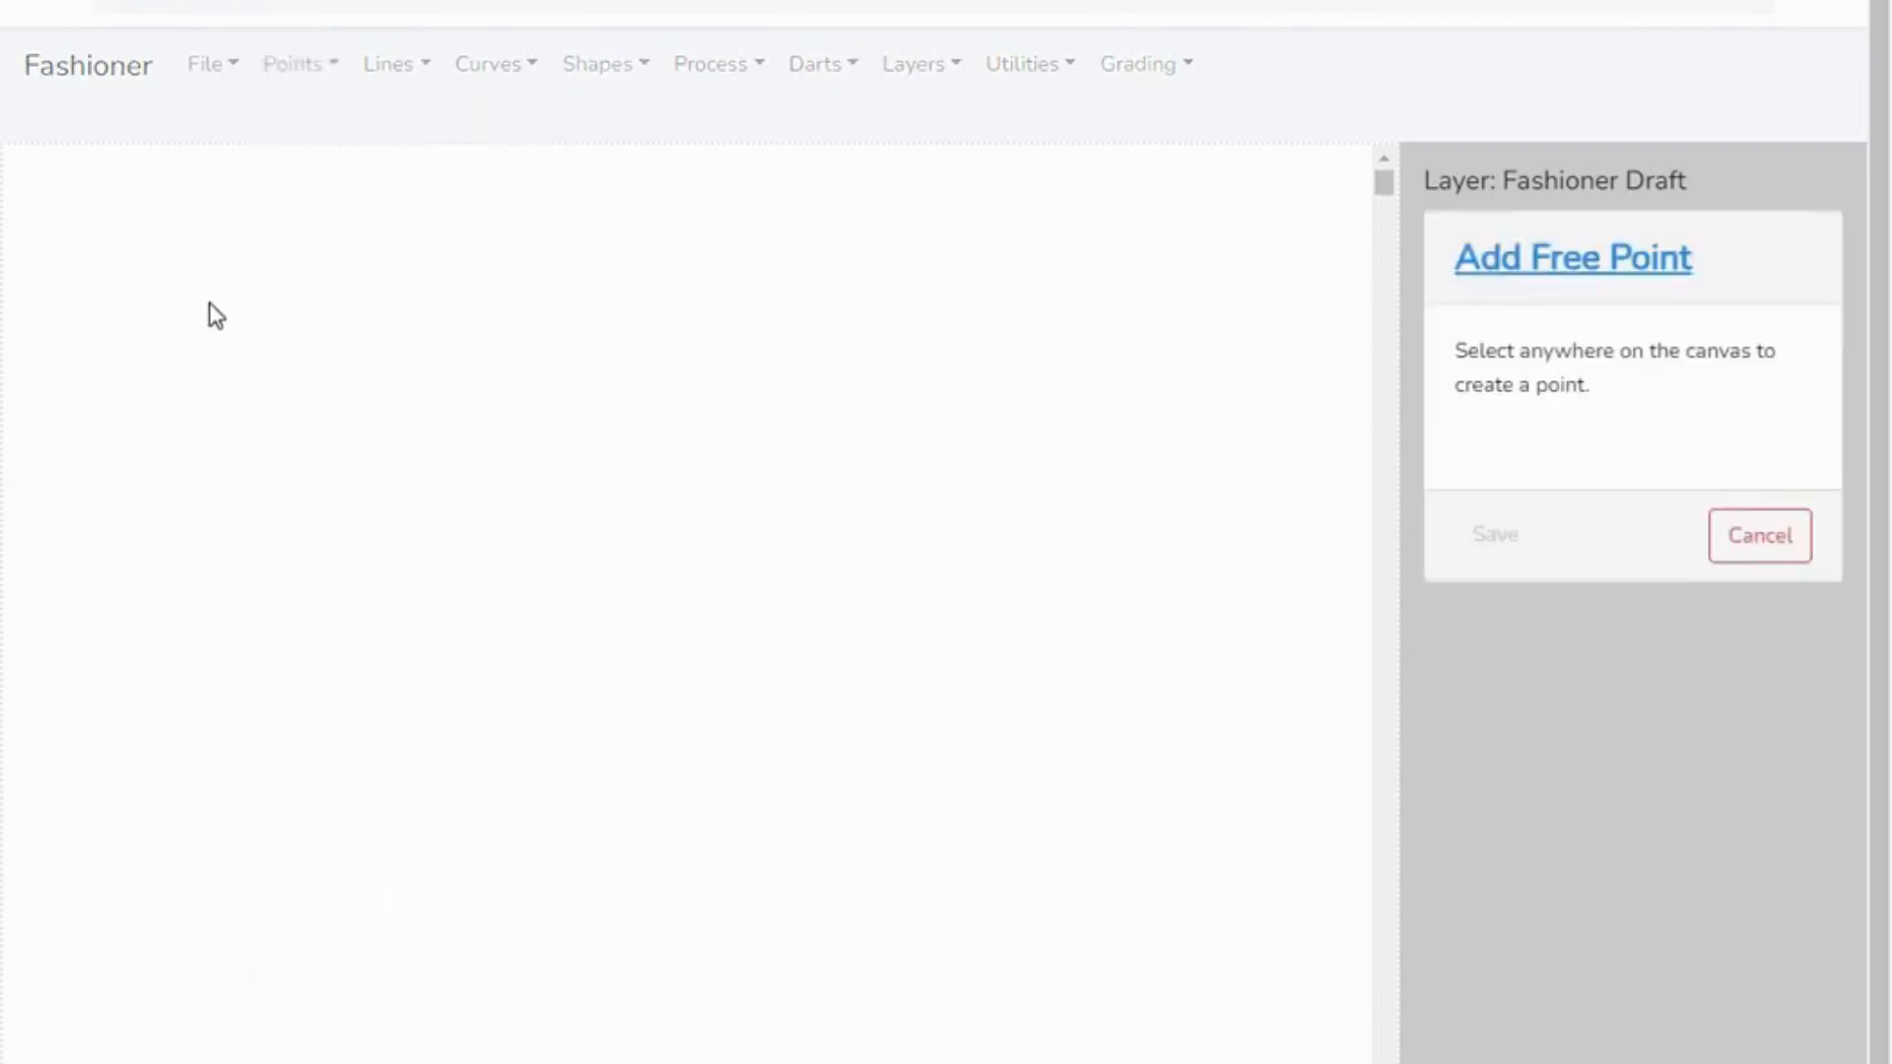
click(114, 245)
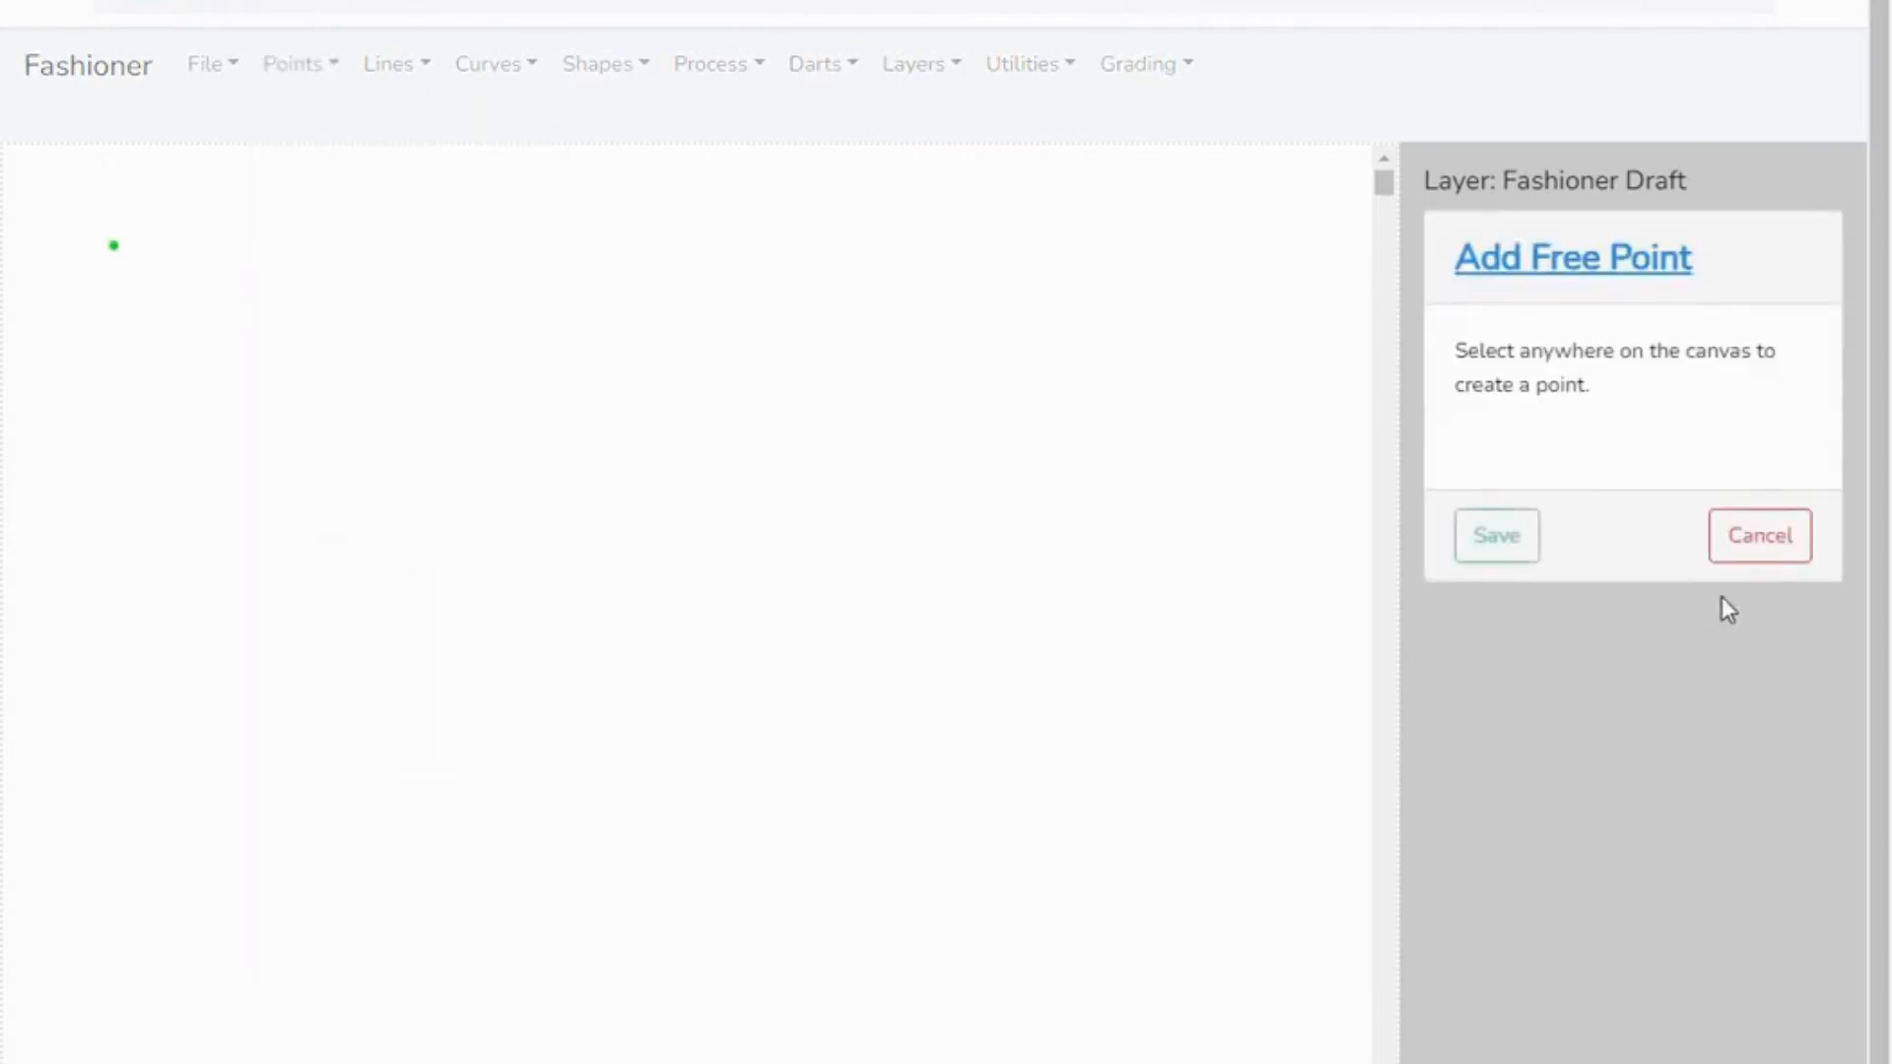
click(1506, 535)
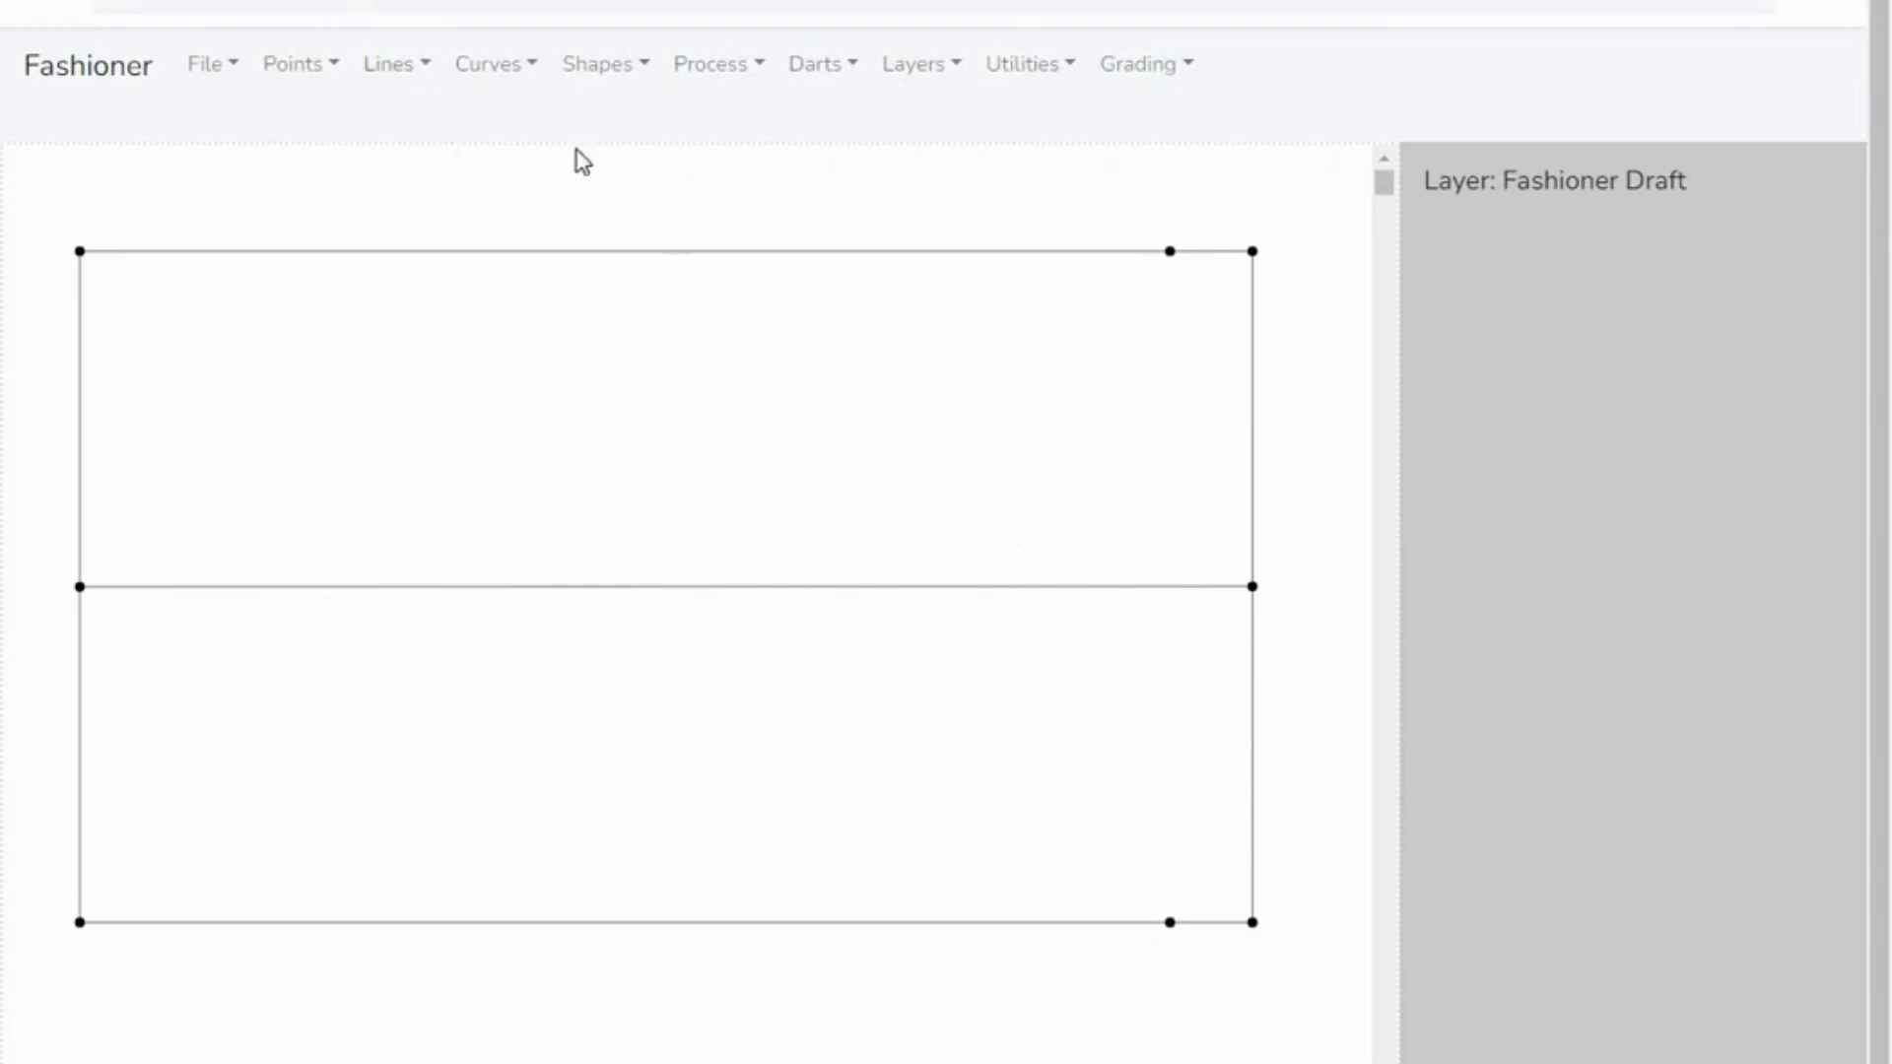
- Start the Add Line command for joining points on the rectangular sleeve frame
click(406, 69)
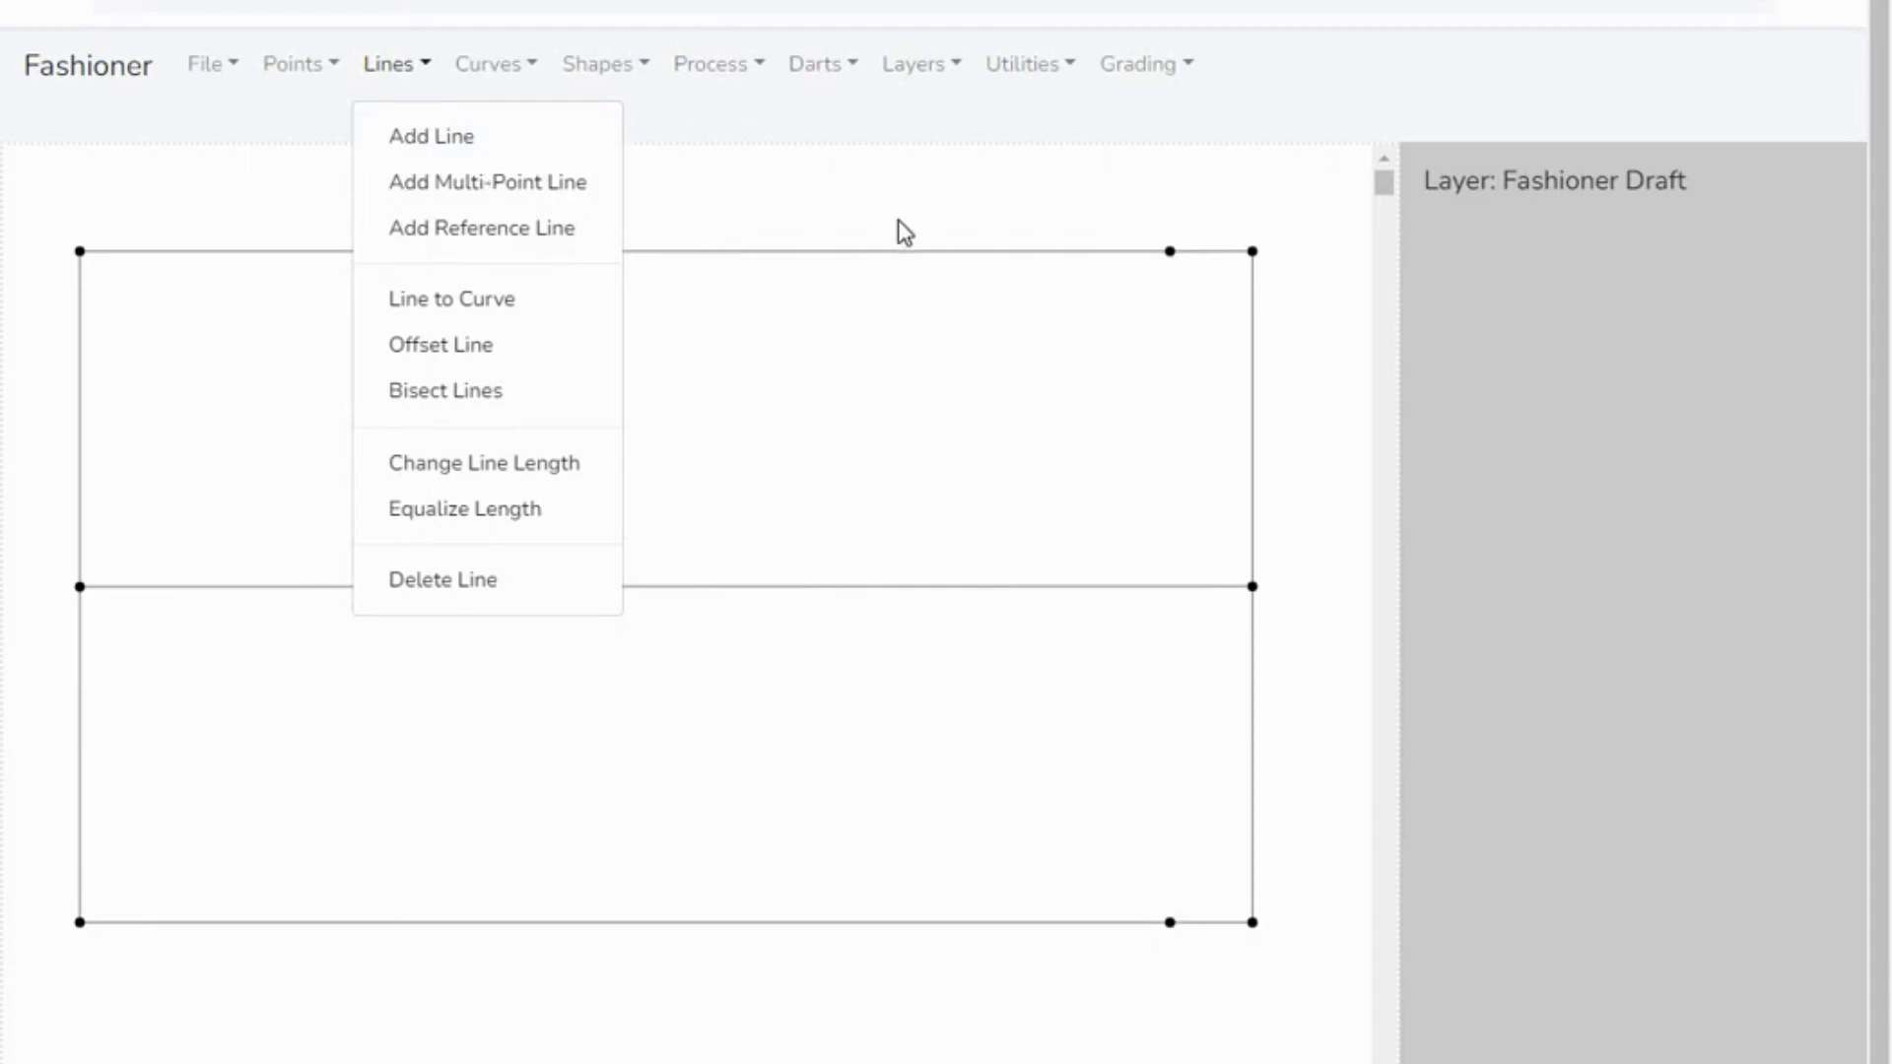
click(578, 151)
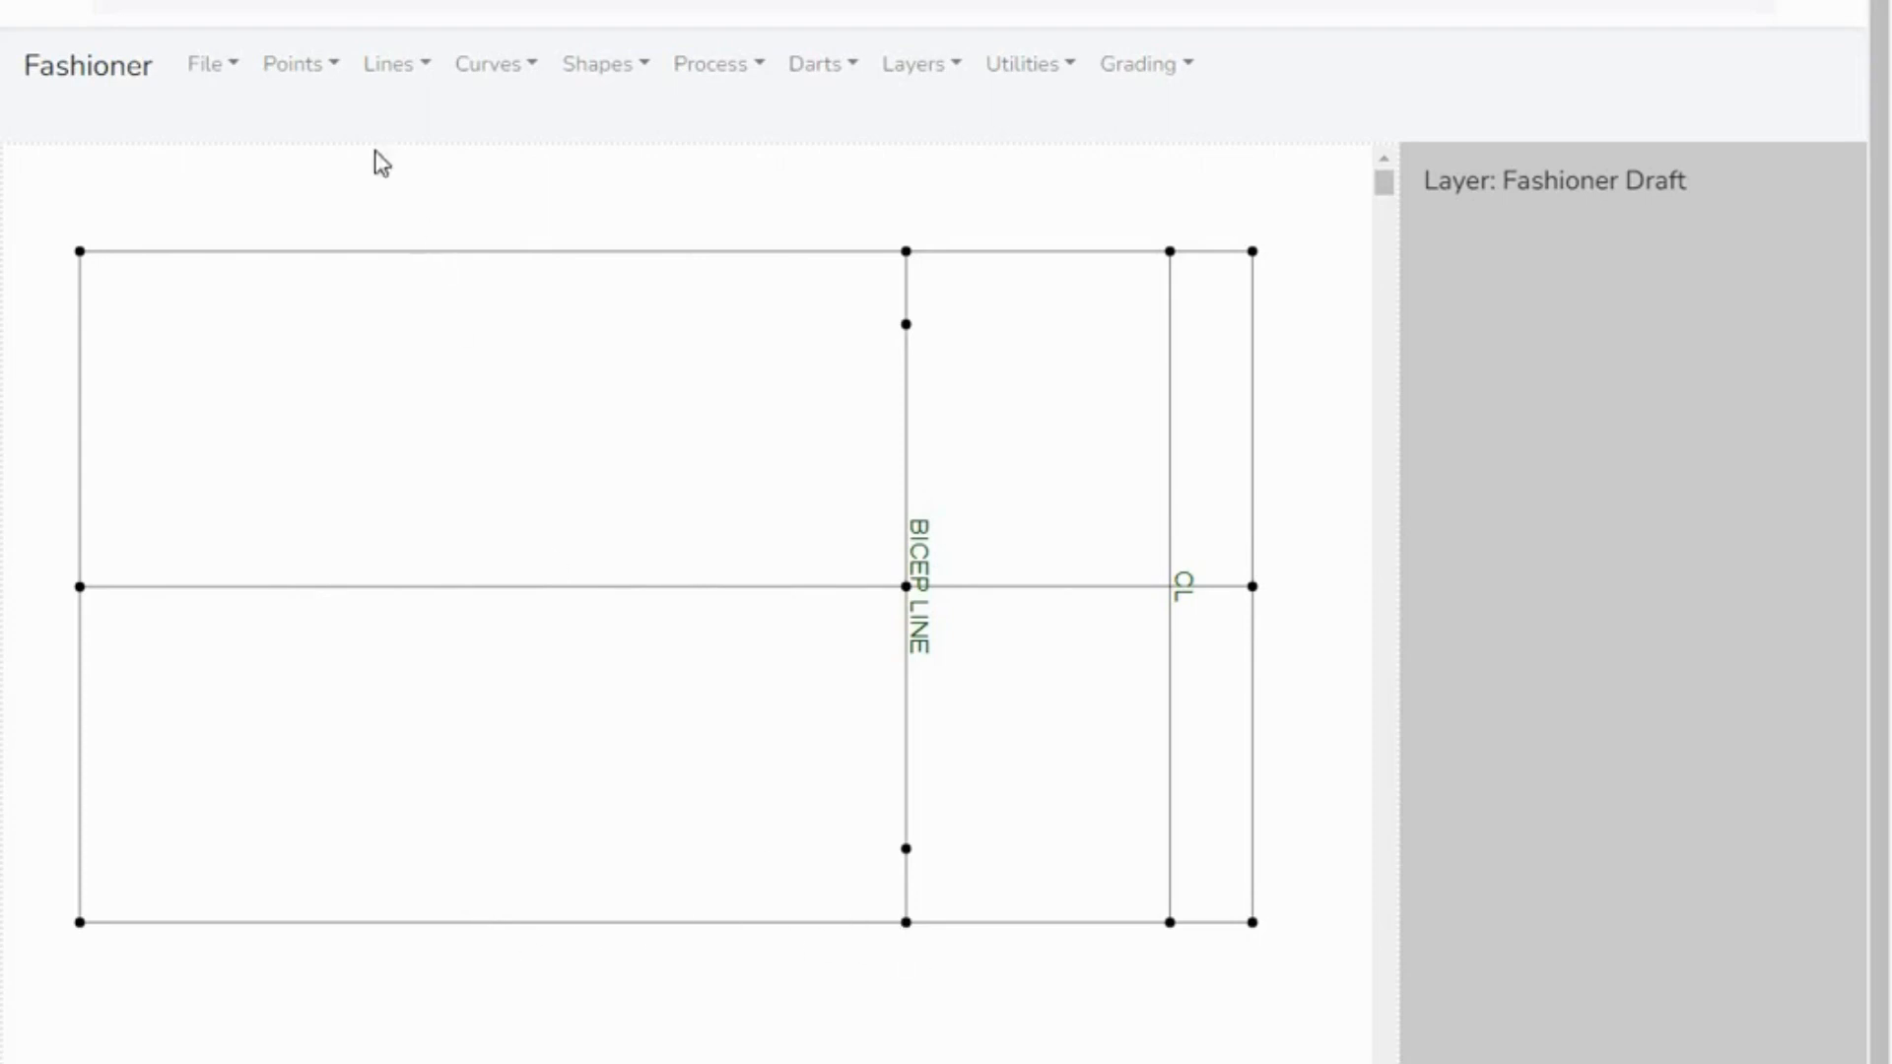
- Add a point from the lower end of the bicep line with an X position of -20.4 cm and save it
click(290, 86)
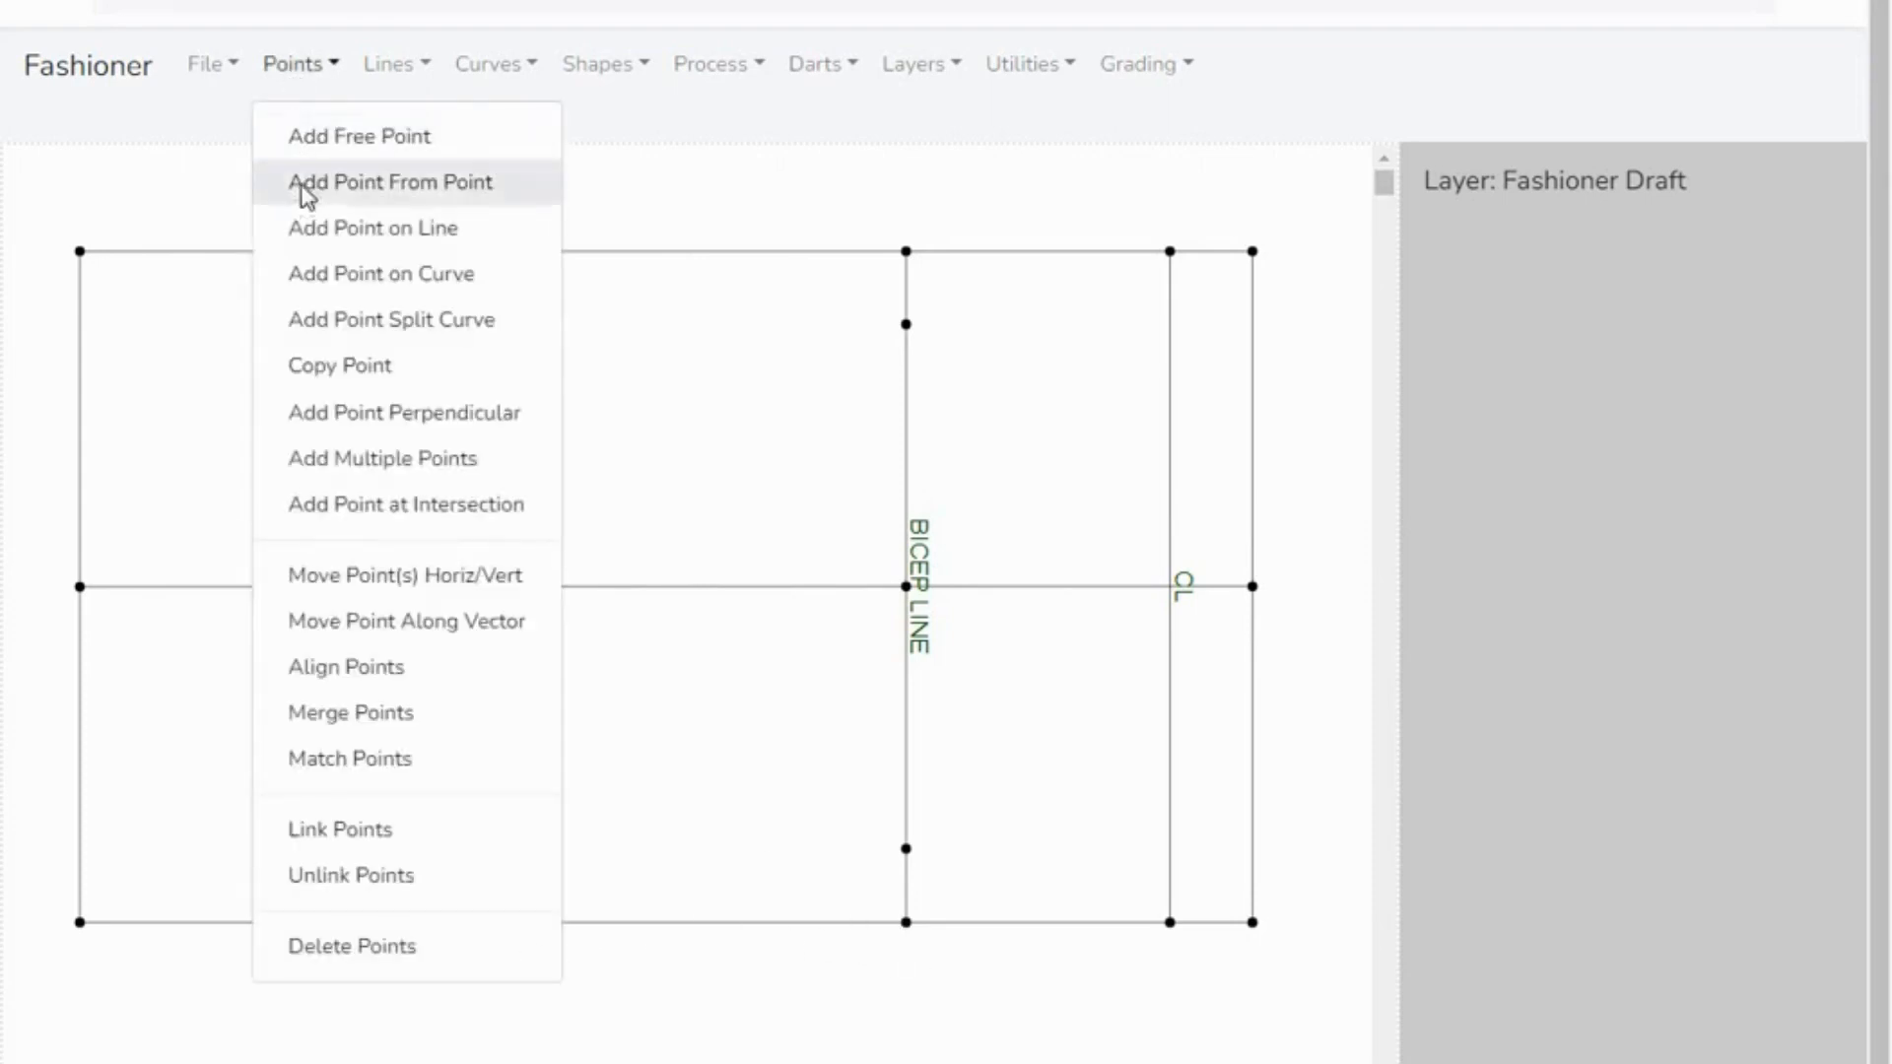
click(303, 183)
click(906, 922)
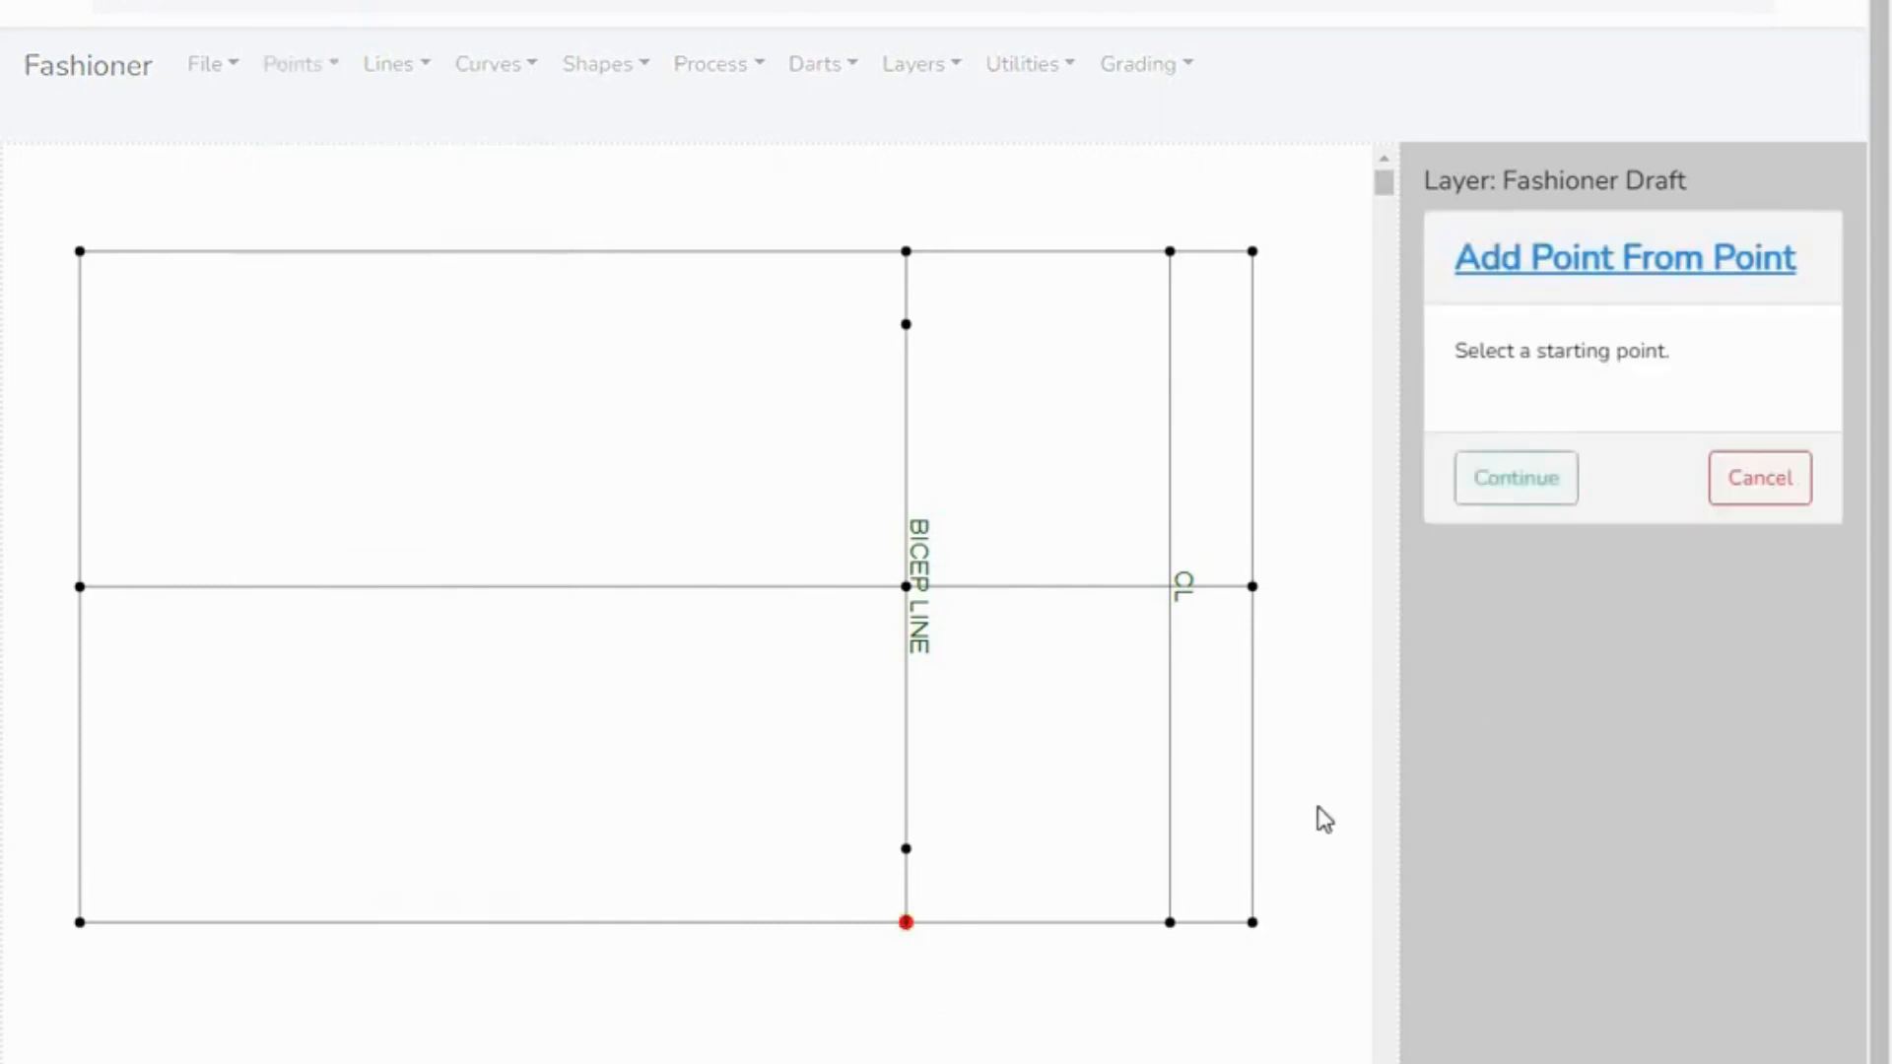
click(1527, 481)
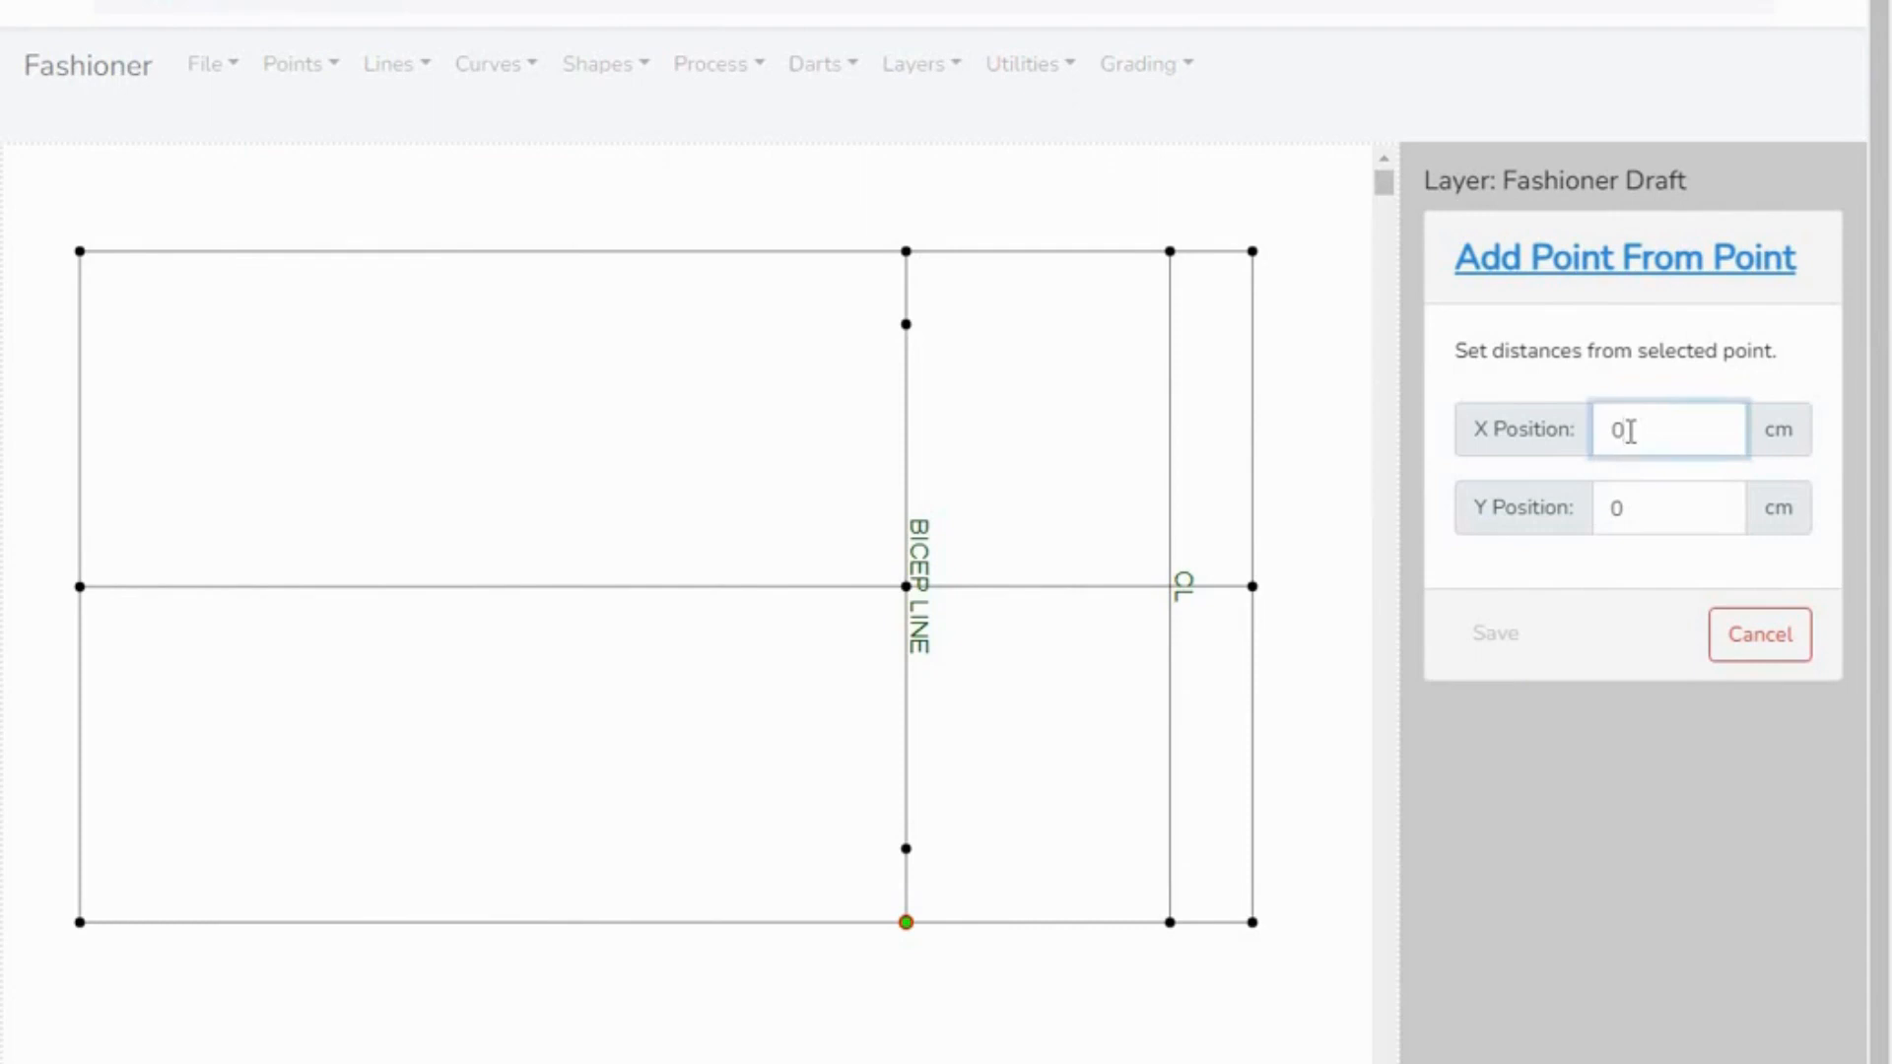
key(BackSpace)
text(-20.4)
key(super+period)
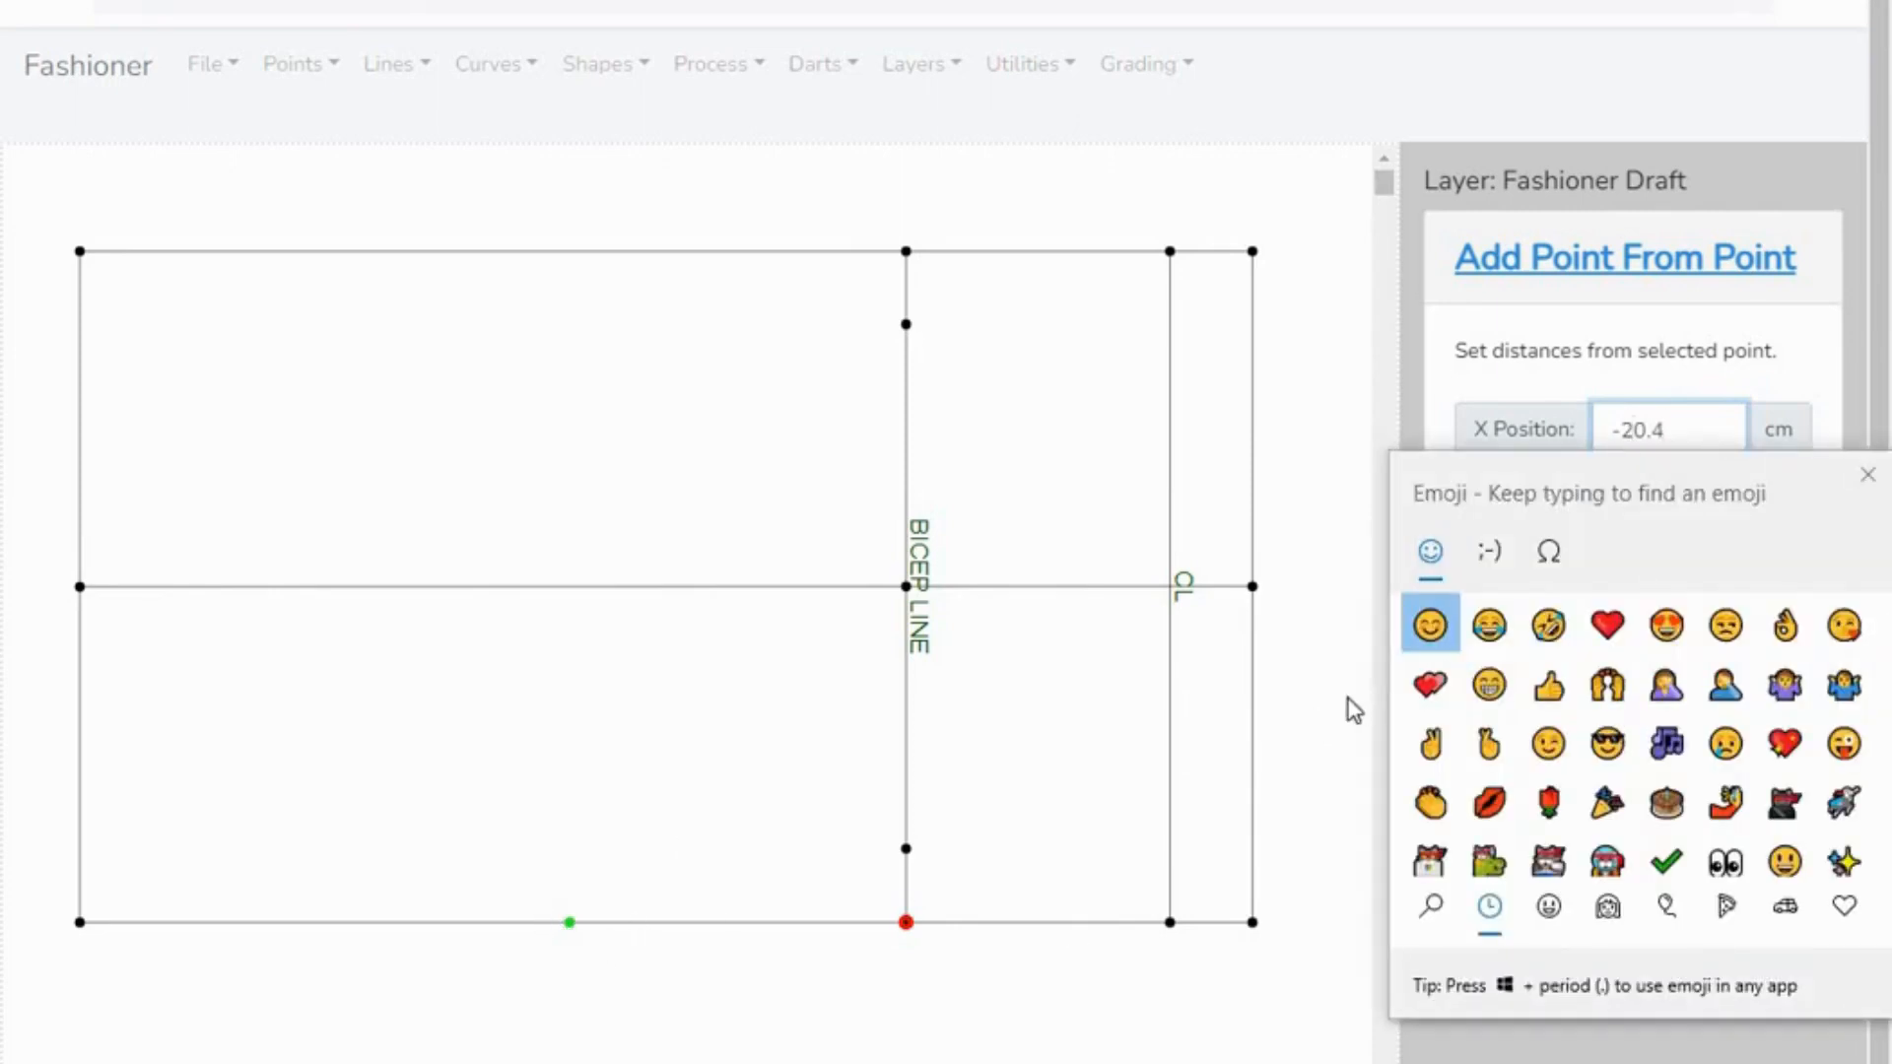
key(Escape)
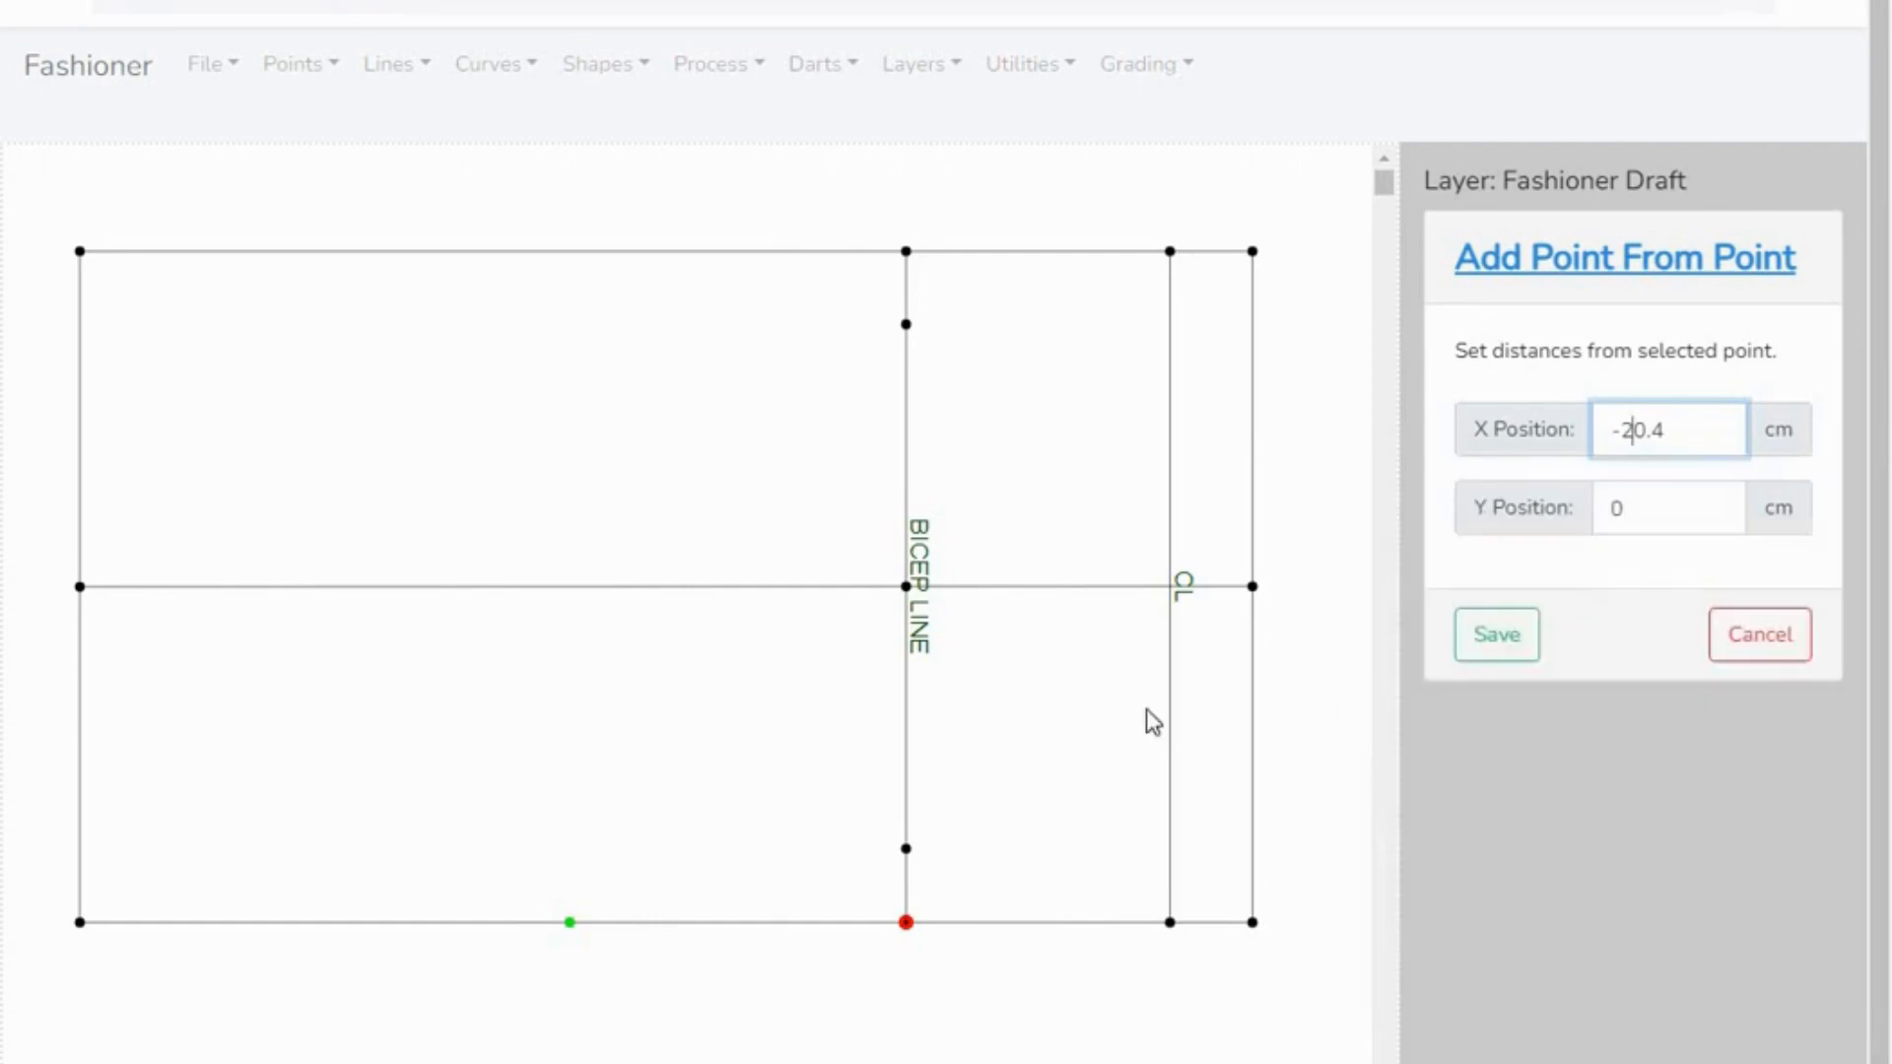
click(1520, 631)
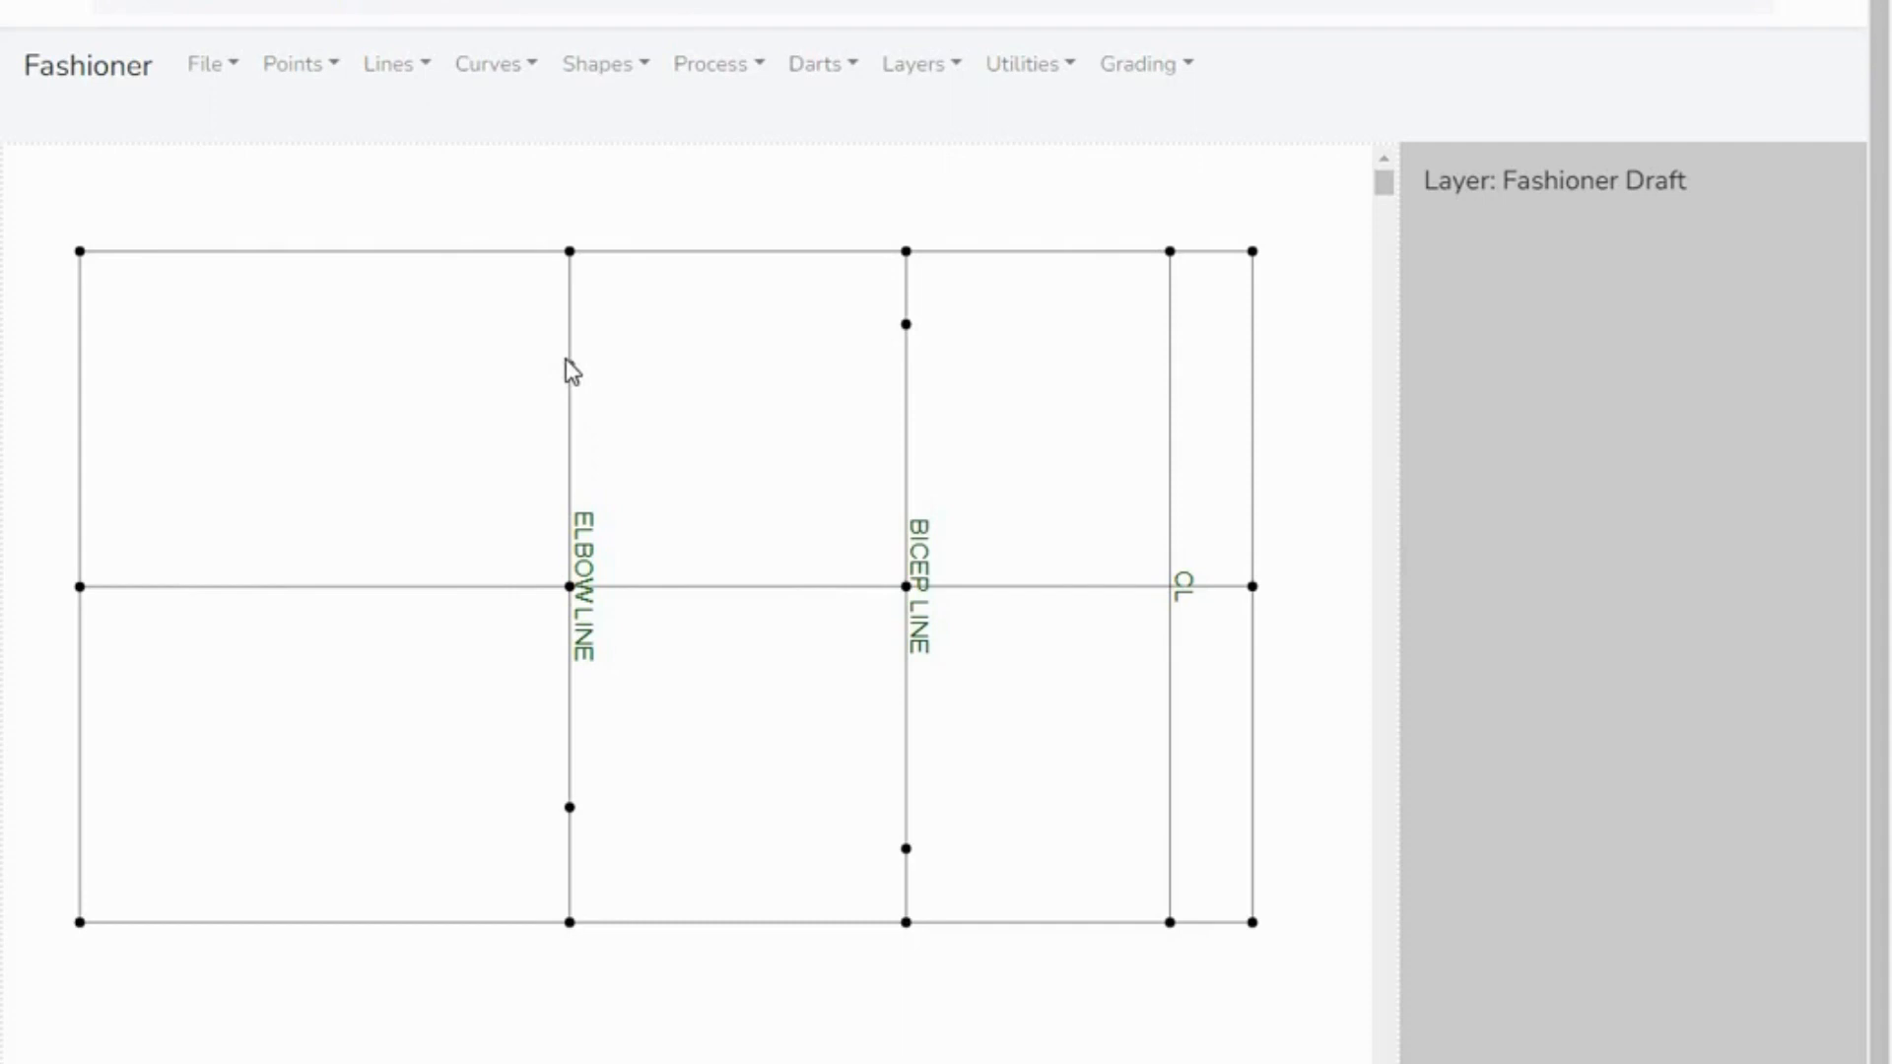
- Measure the distance between the upper inset points on the elbow line and the bicep line
click(567, 363)
click(1049, 69)
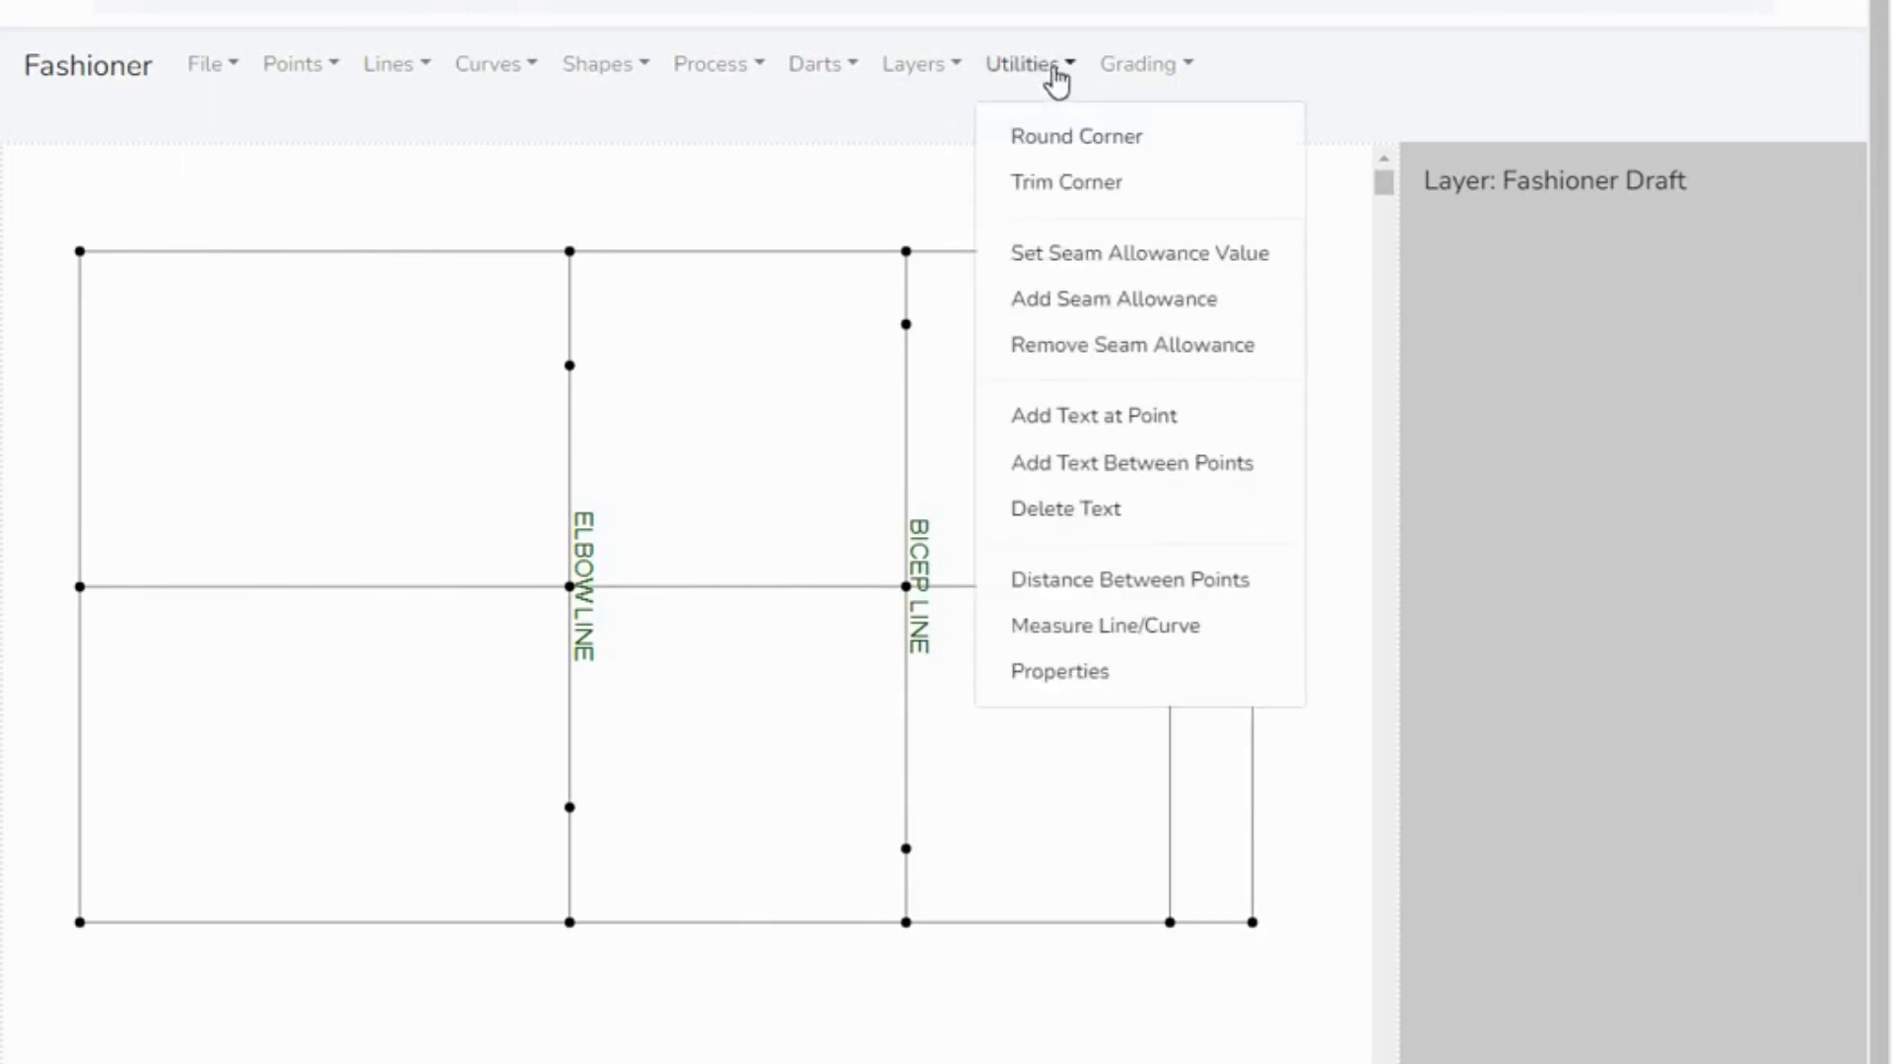
click(1094, 583)
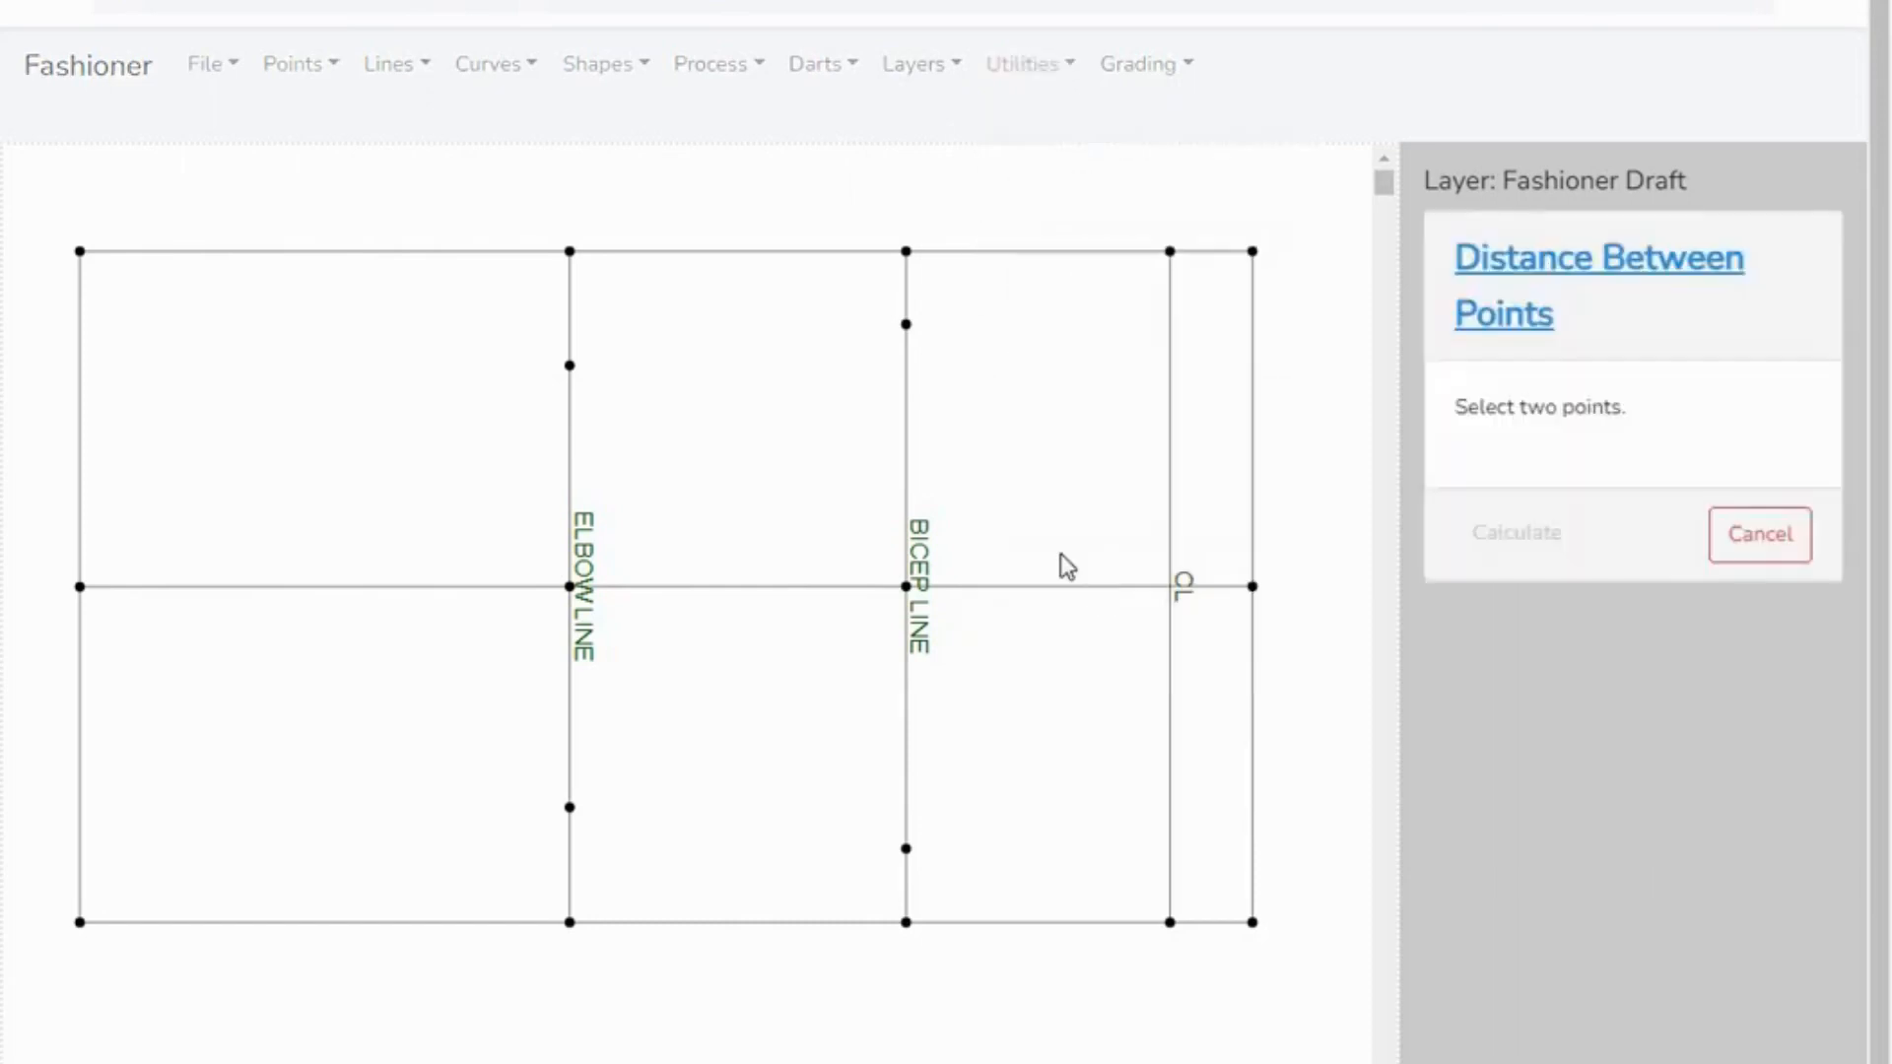
click(569, 365)
click(905, 326)
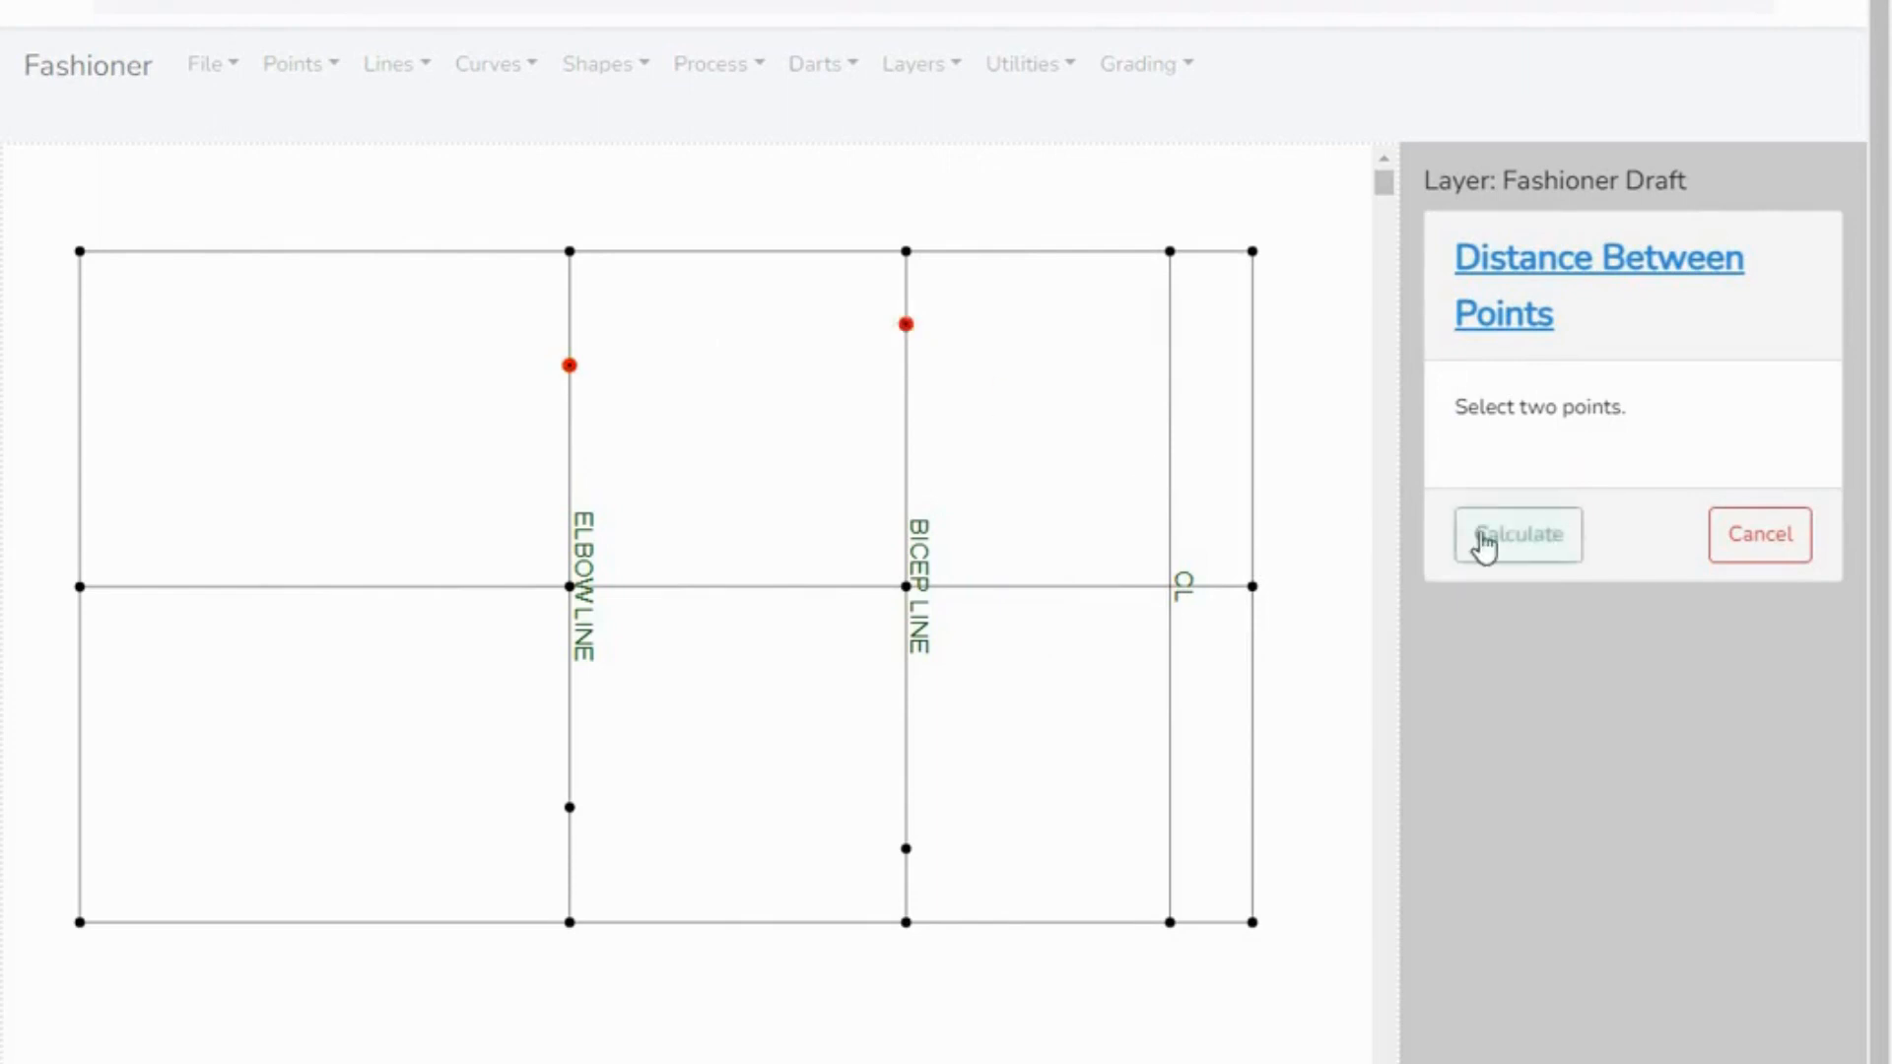
click(1522, 544)
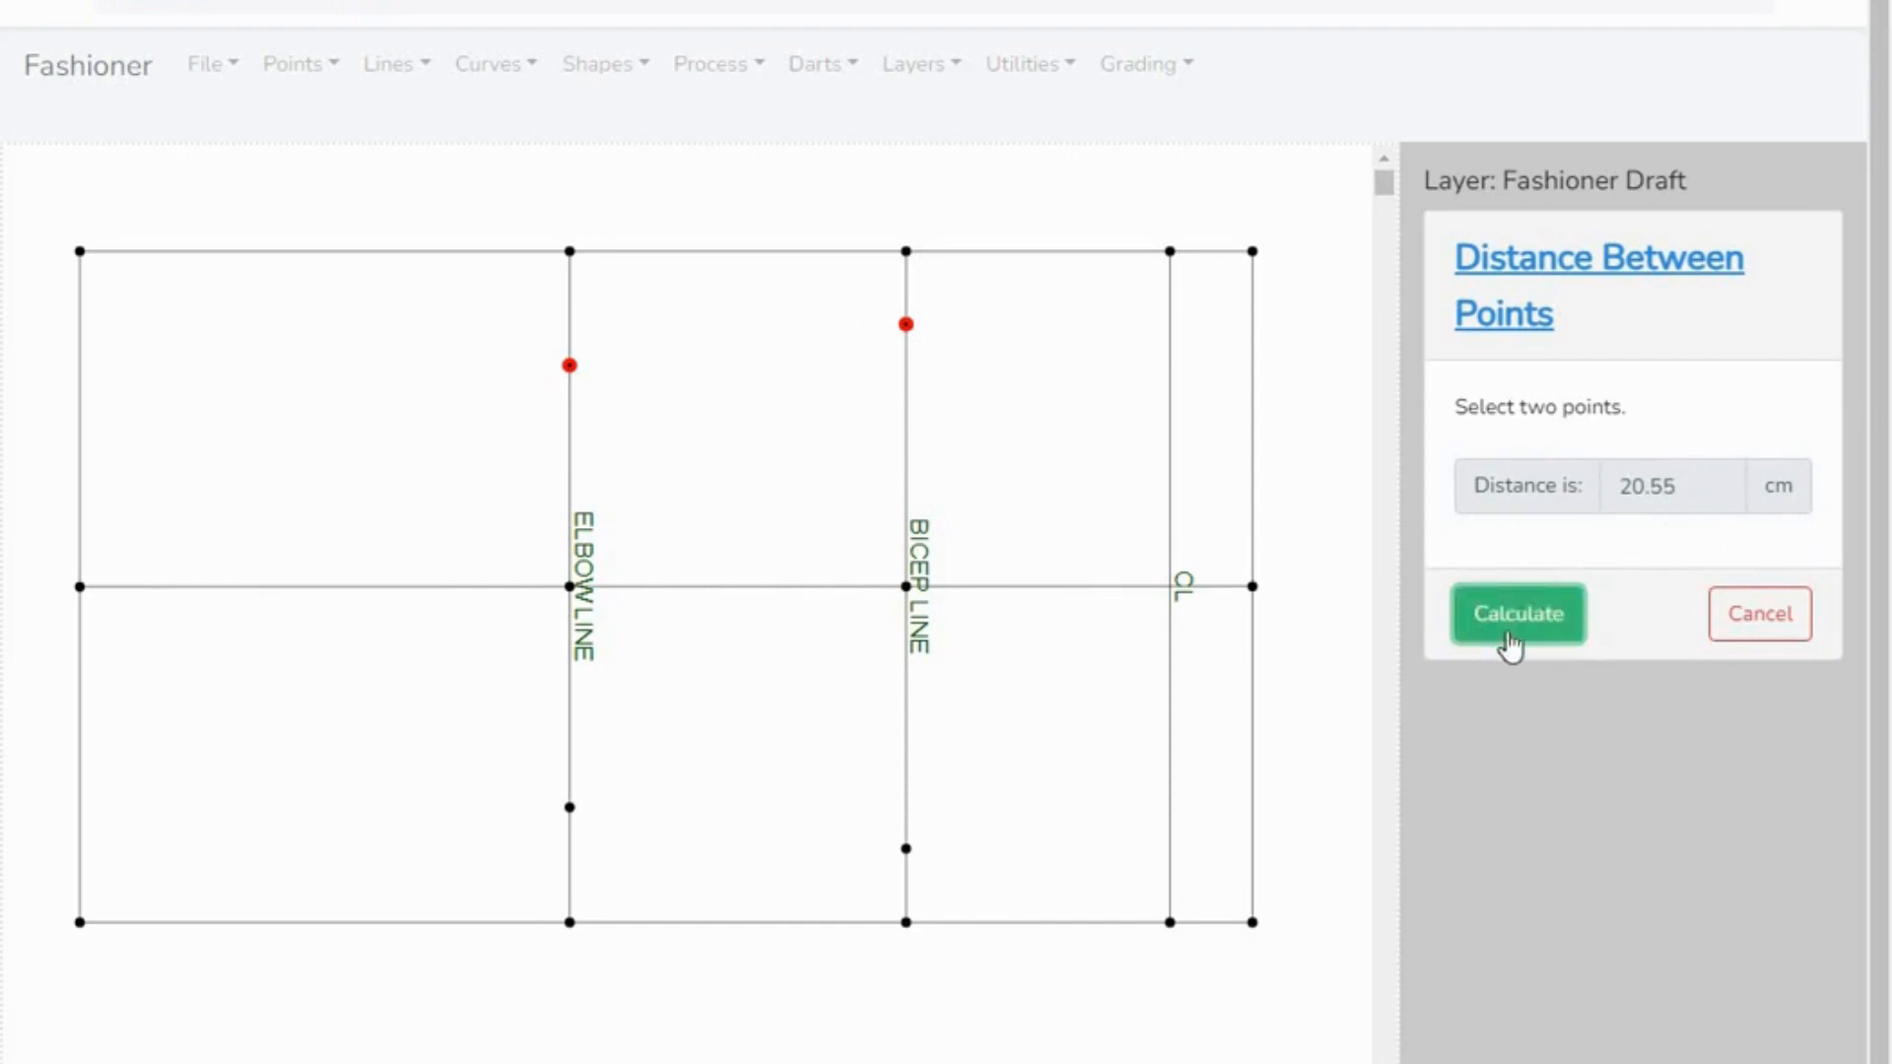
click(1749, 619)
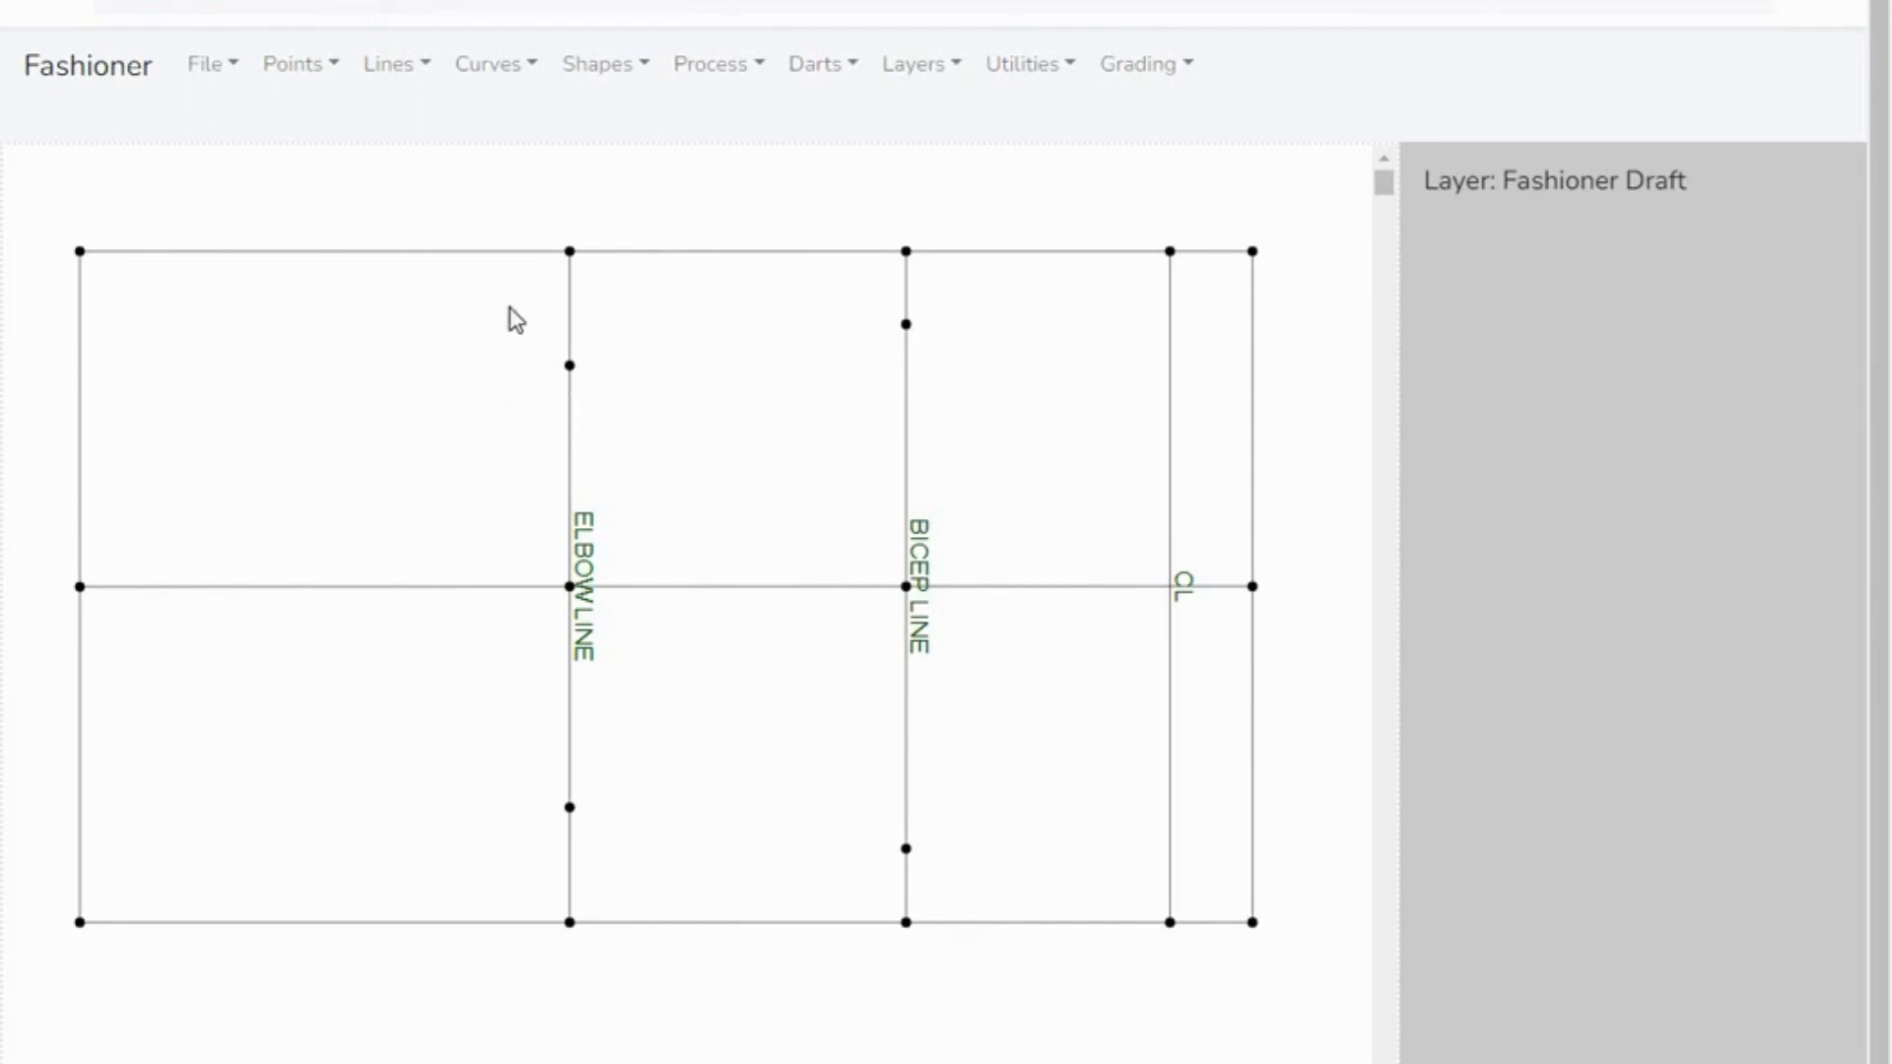
- Add a point from the upper end of the elbow line with an X position of -25.75 cm
click(306, 83)
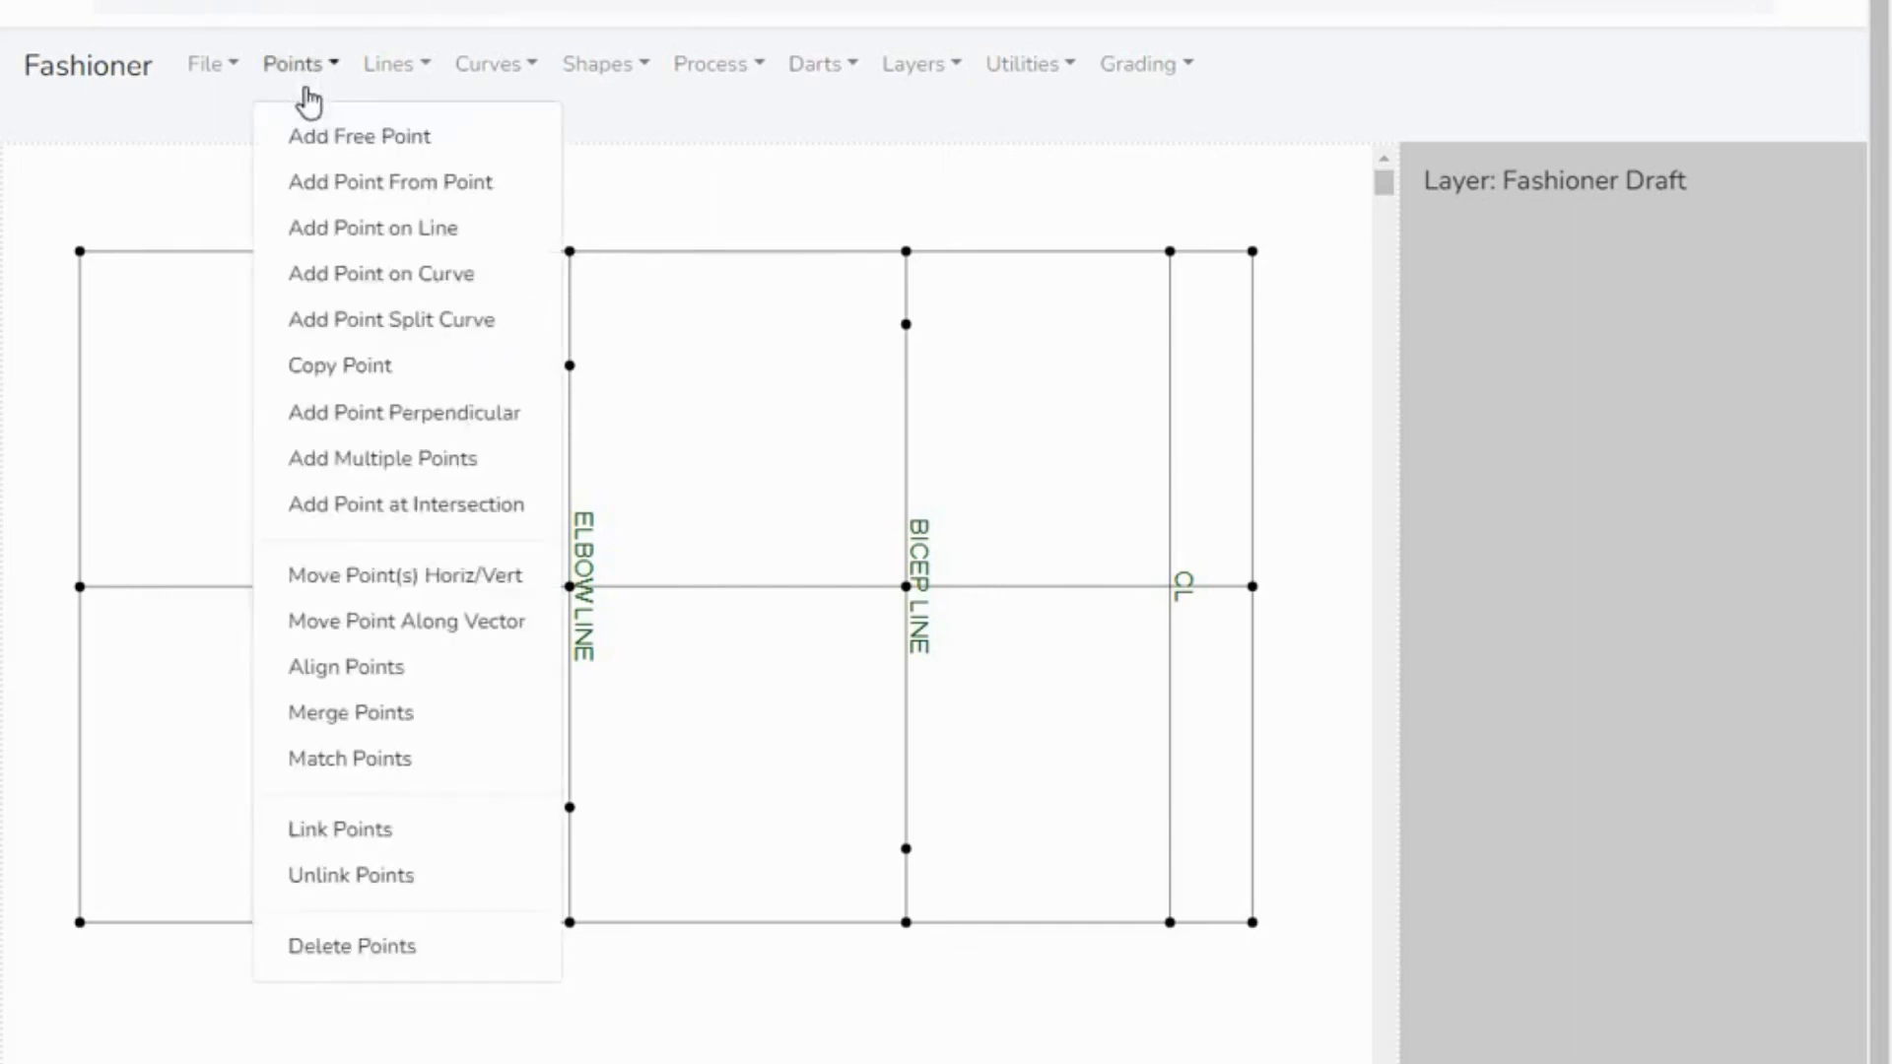
click(321, 185)
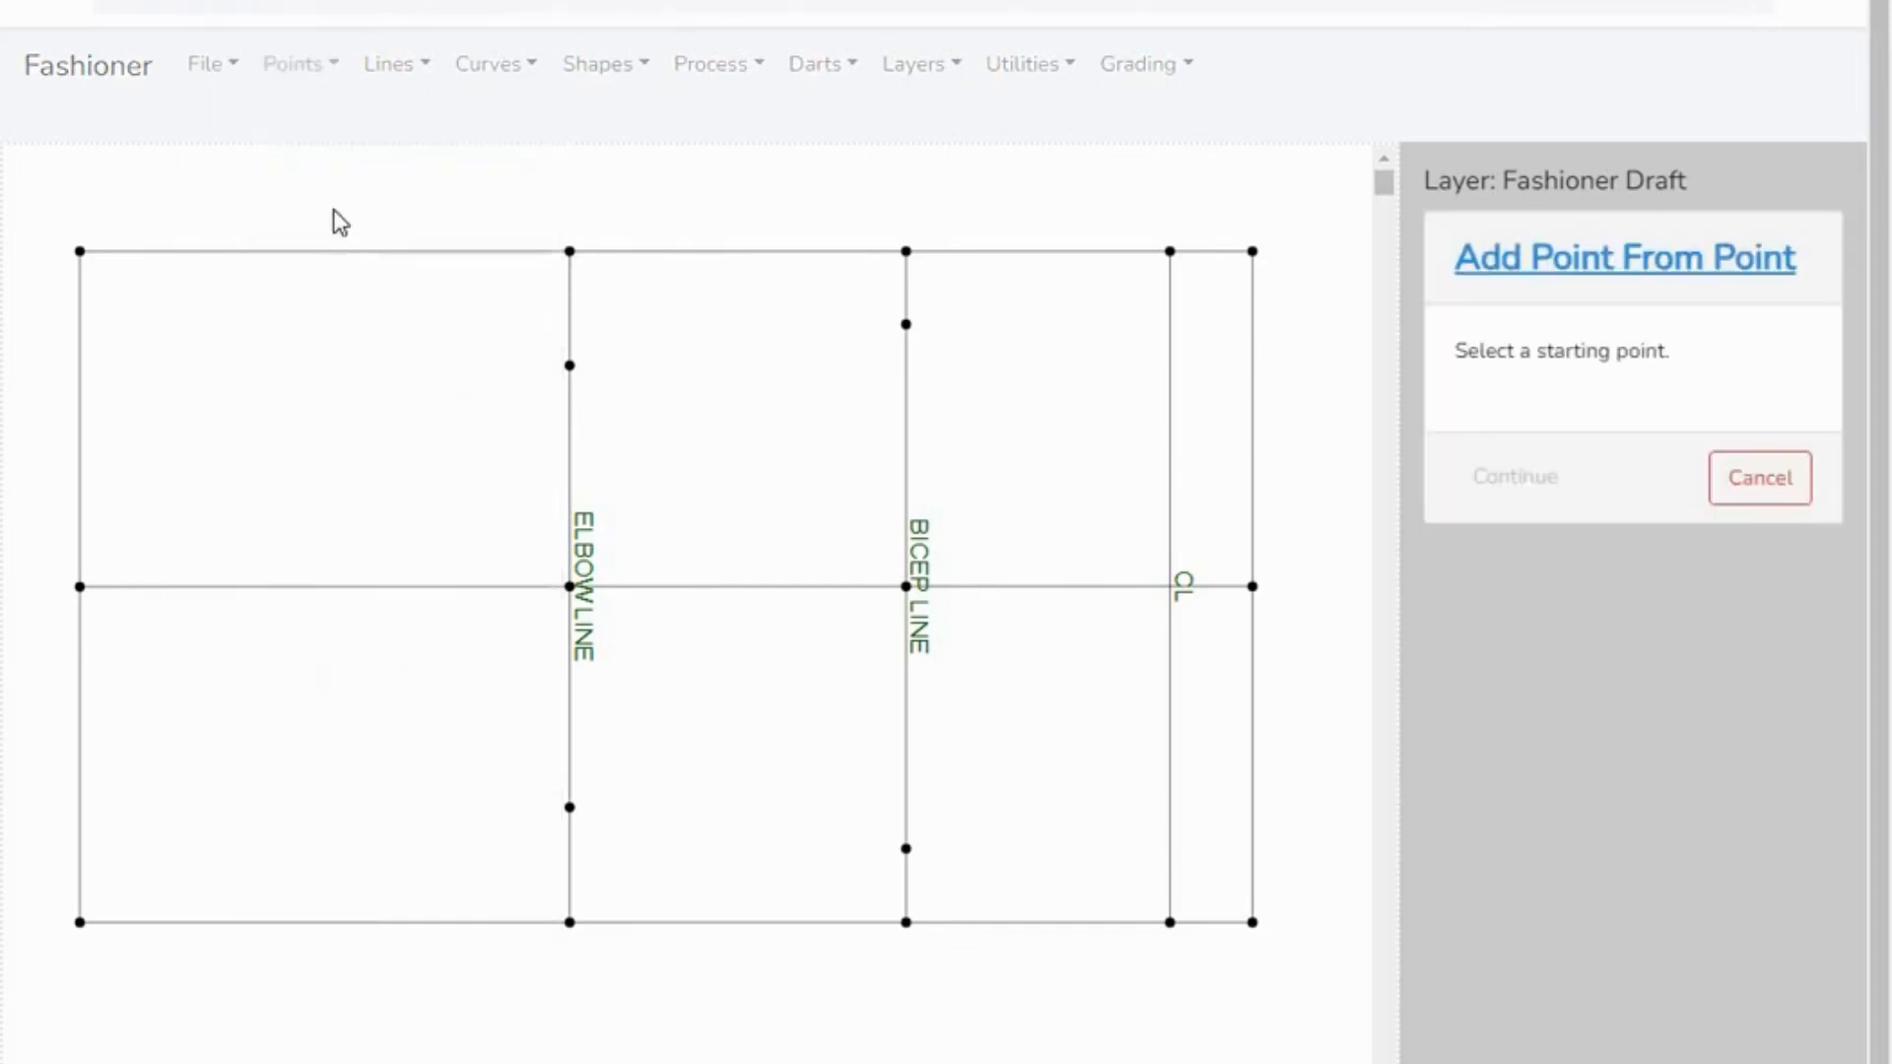
click(570, 252)
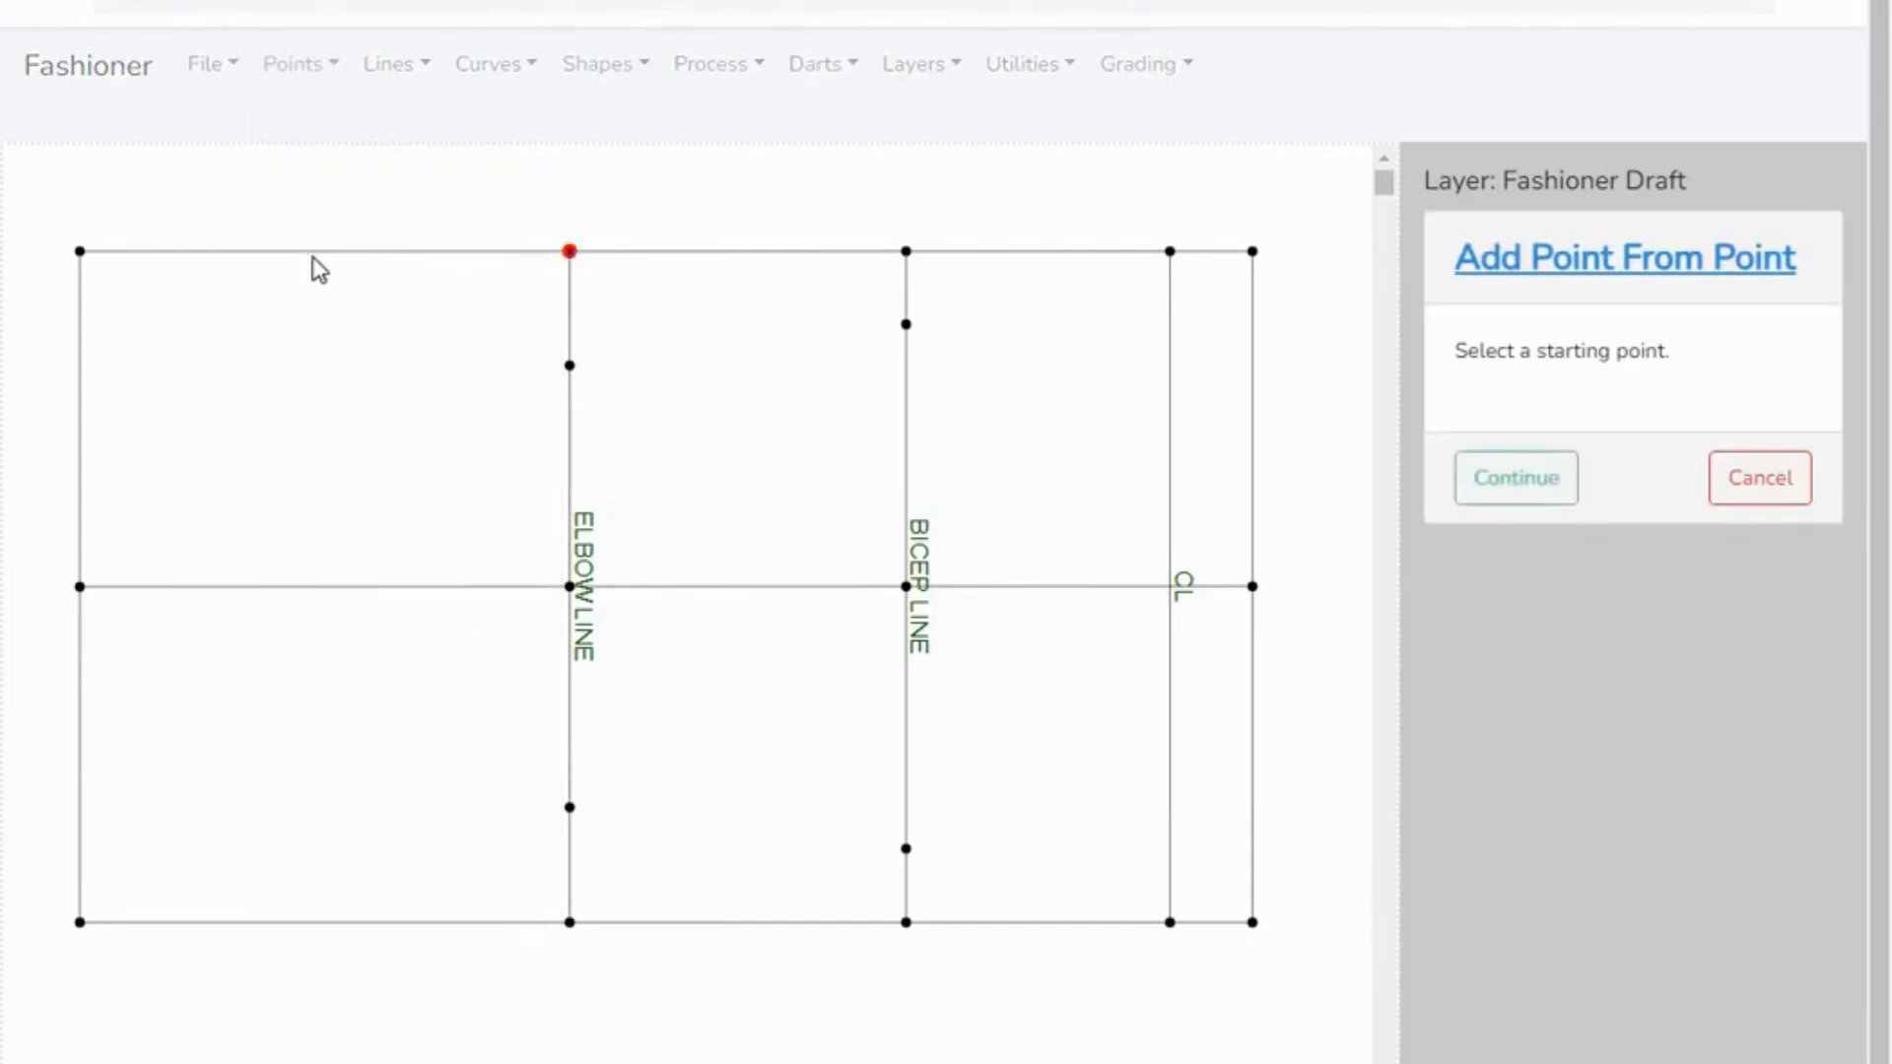
click(1507, 484)
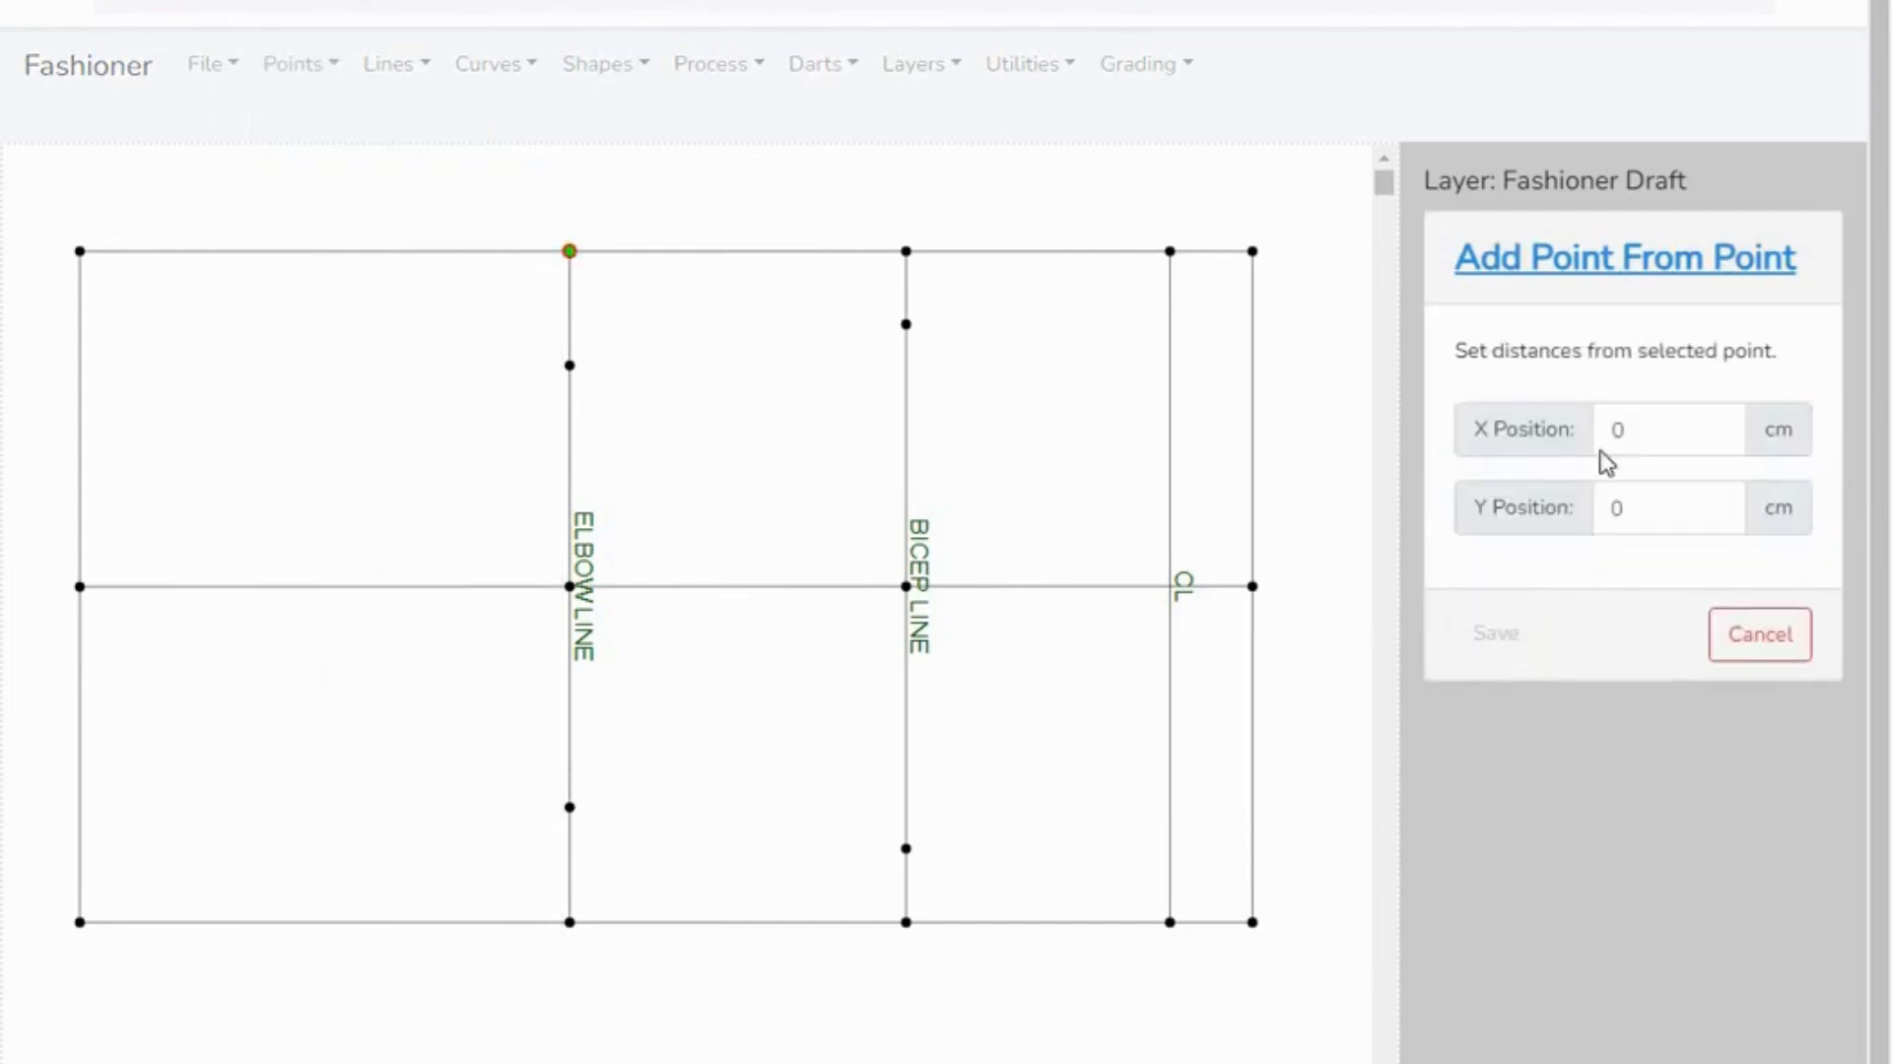
click(1633, 432)
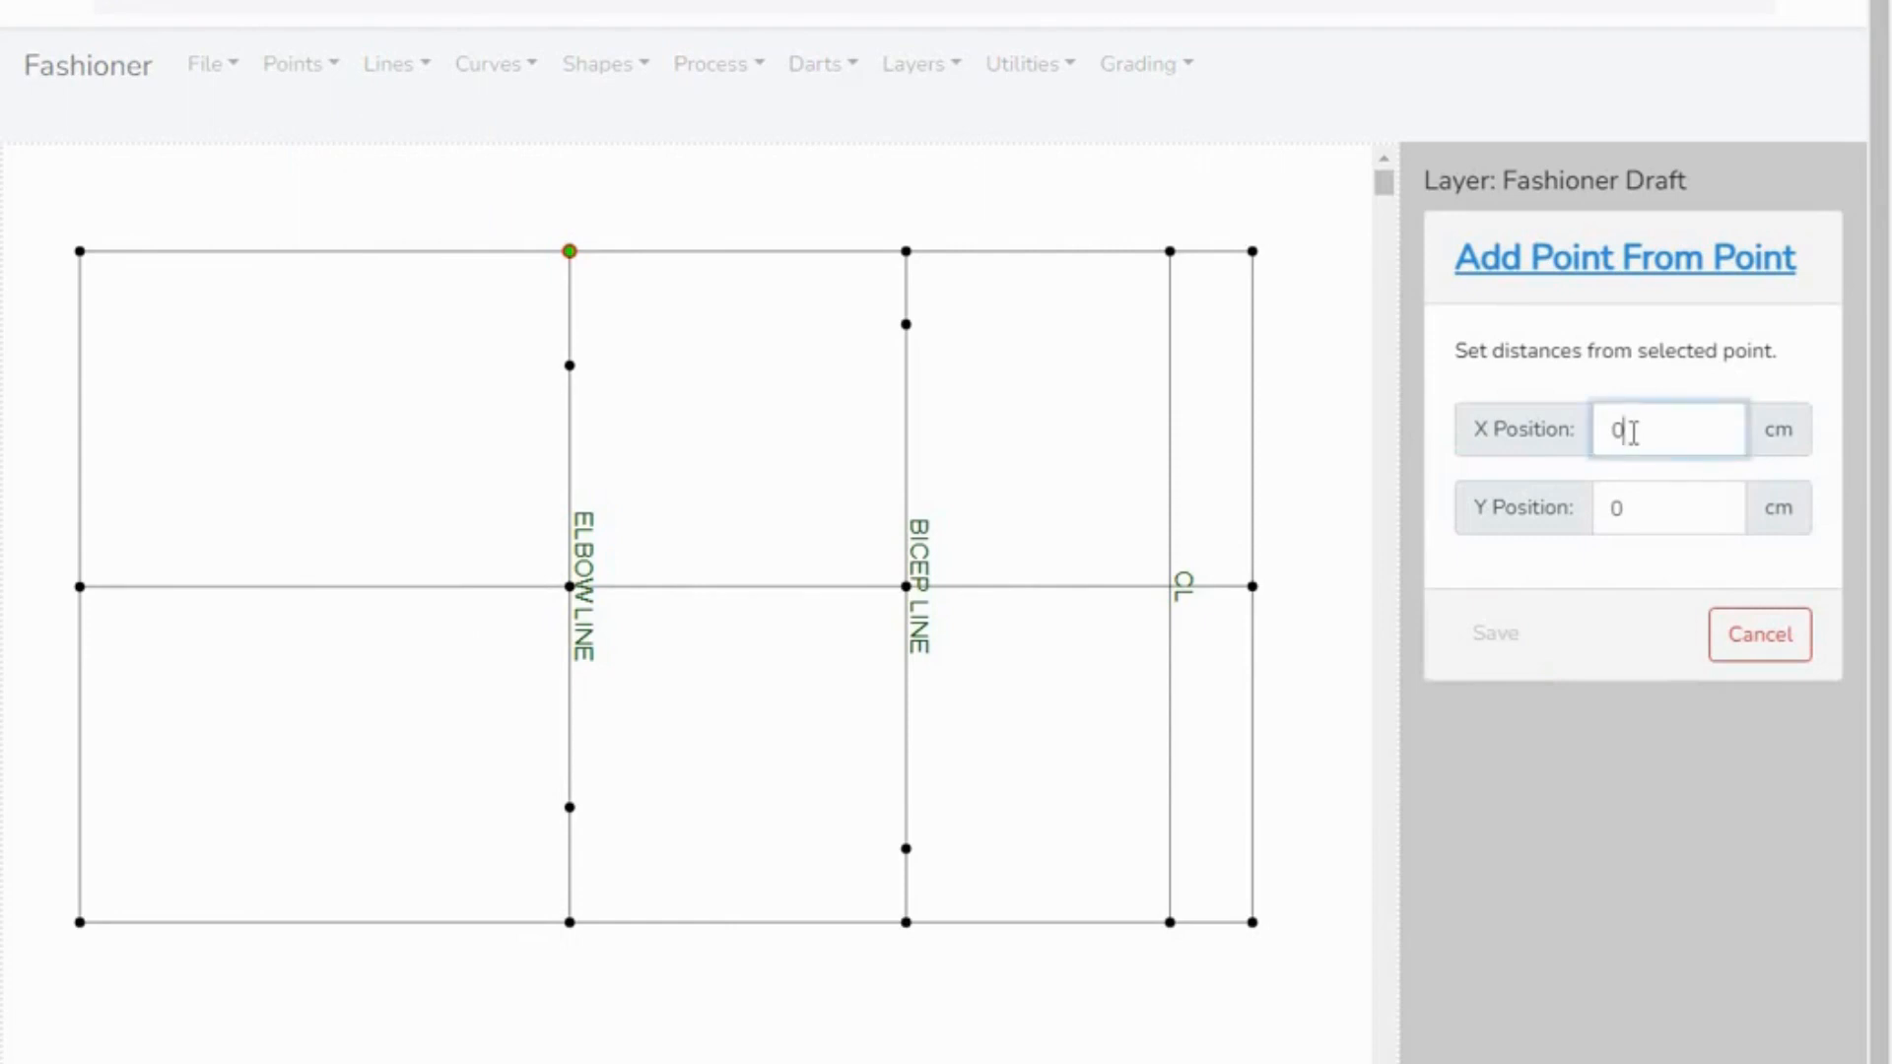
text(-25.75)
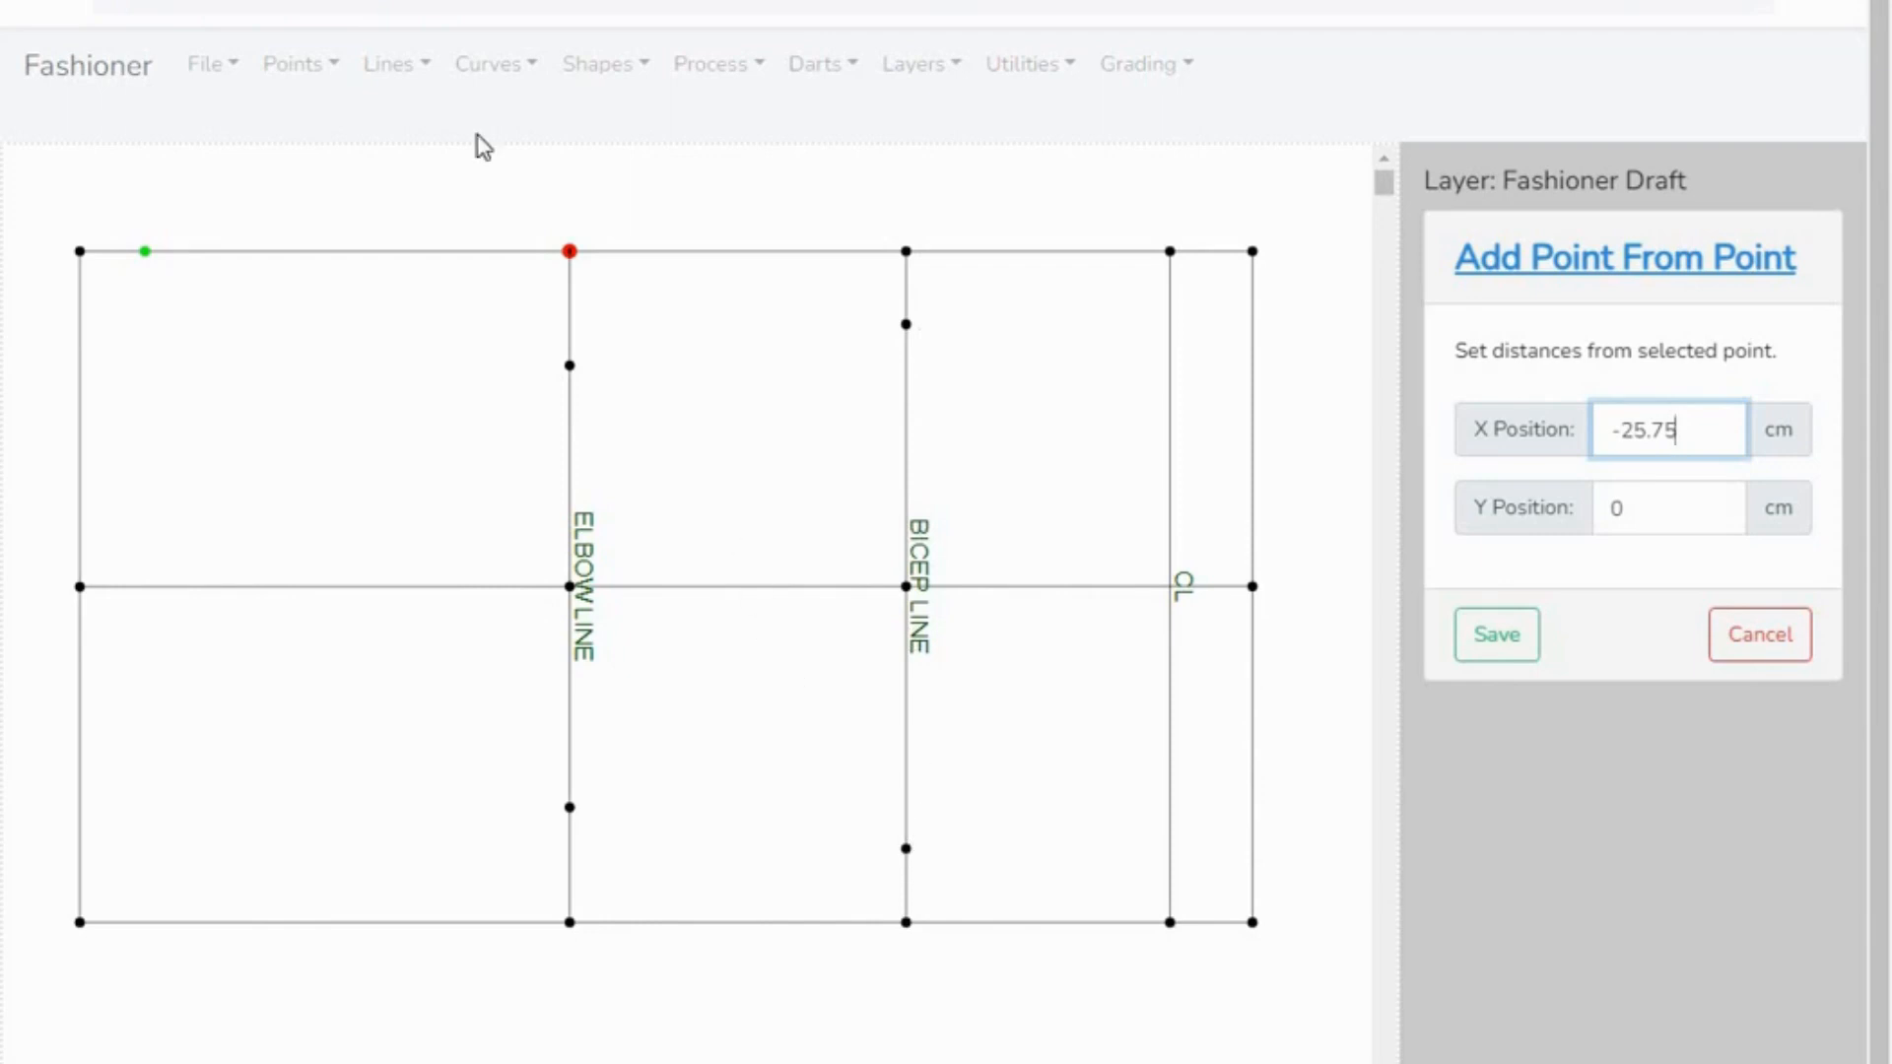
key(Return)
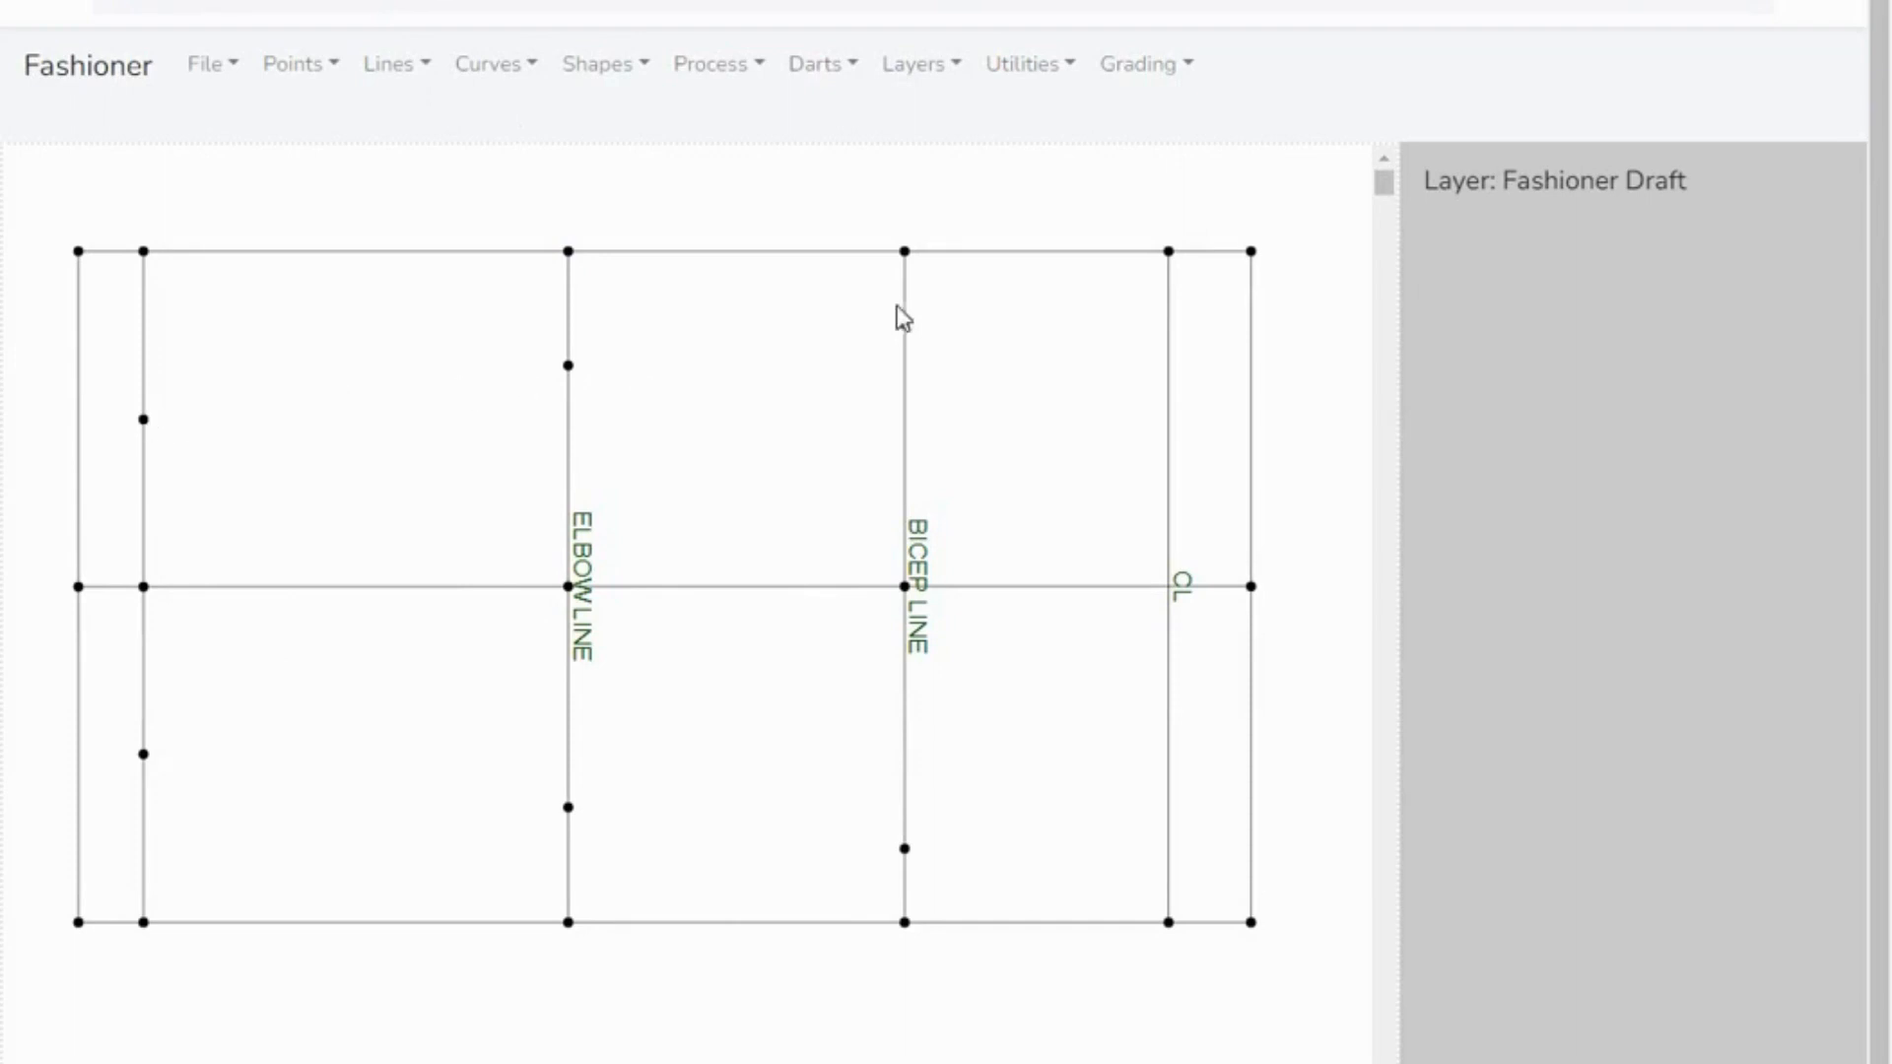
- Draw a multi-point line through the upper inset points on the wrist, elbow and bicep lines and save it
click(905, 324)
click(322, 71)
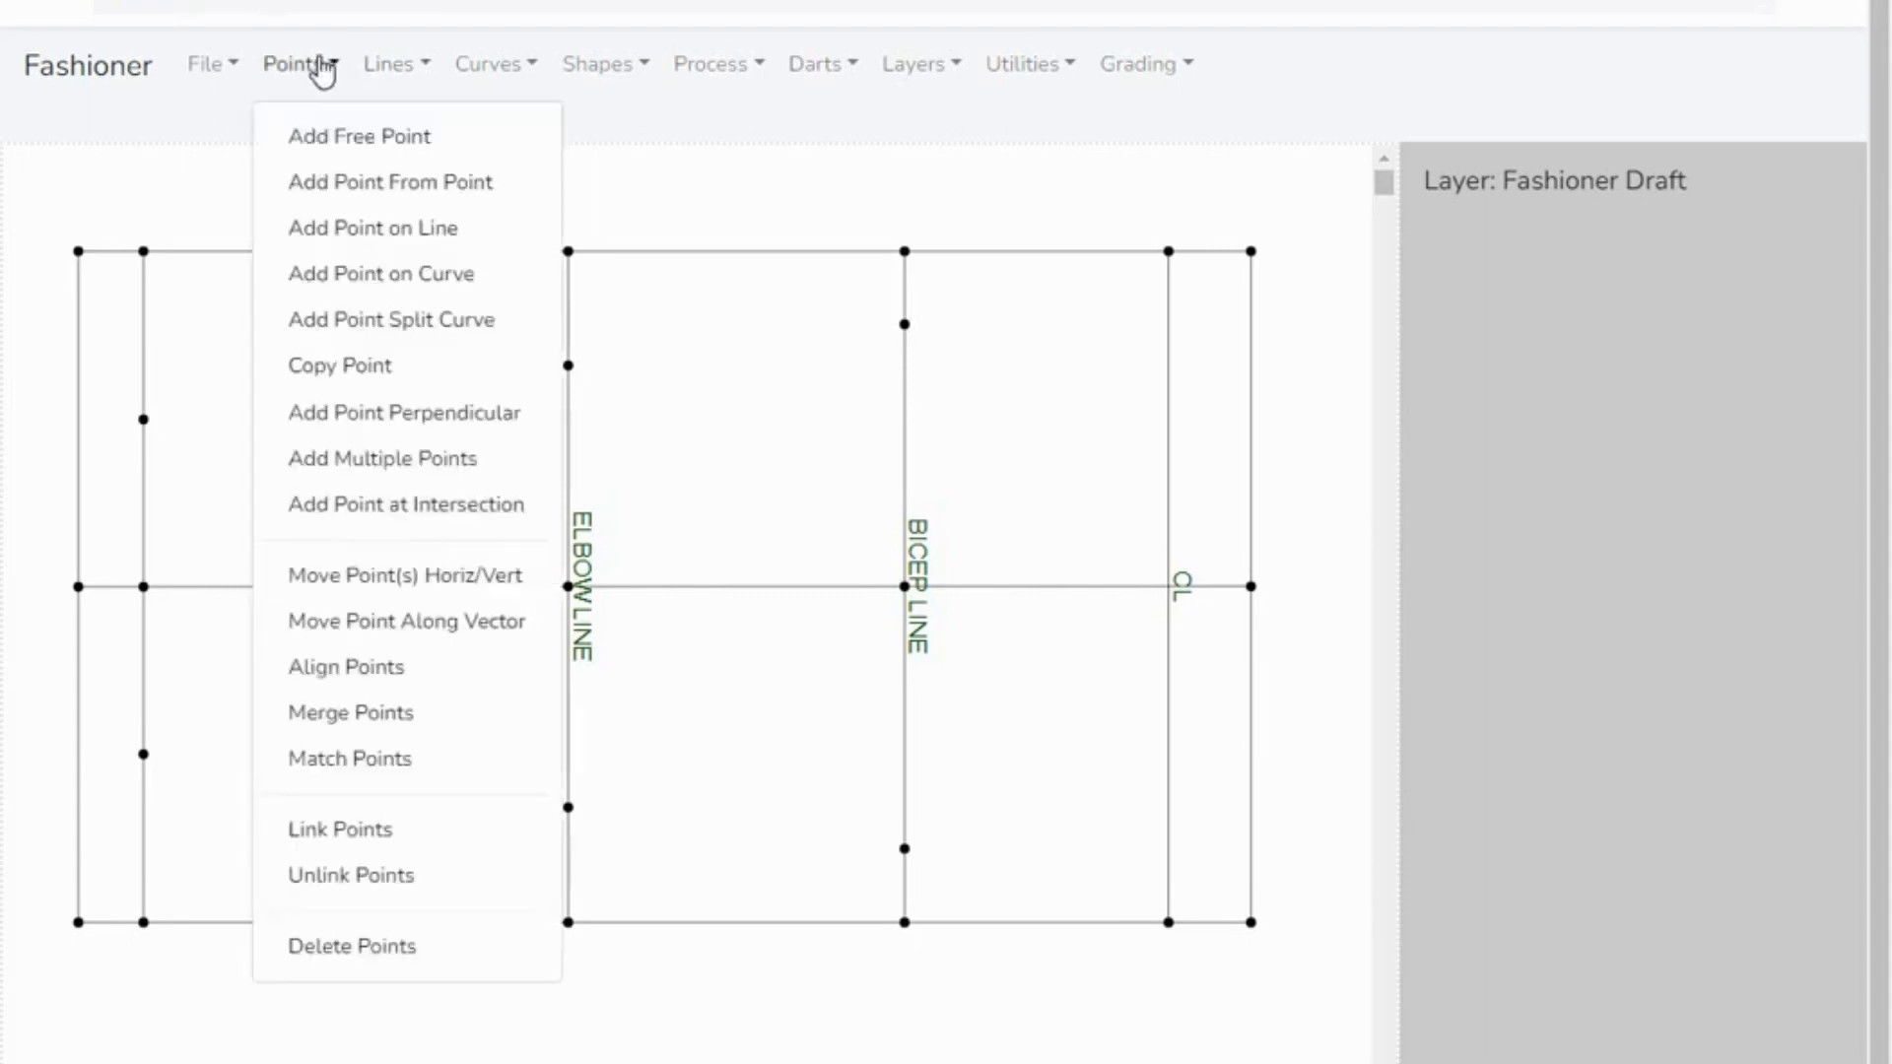
click(390, 71)
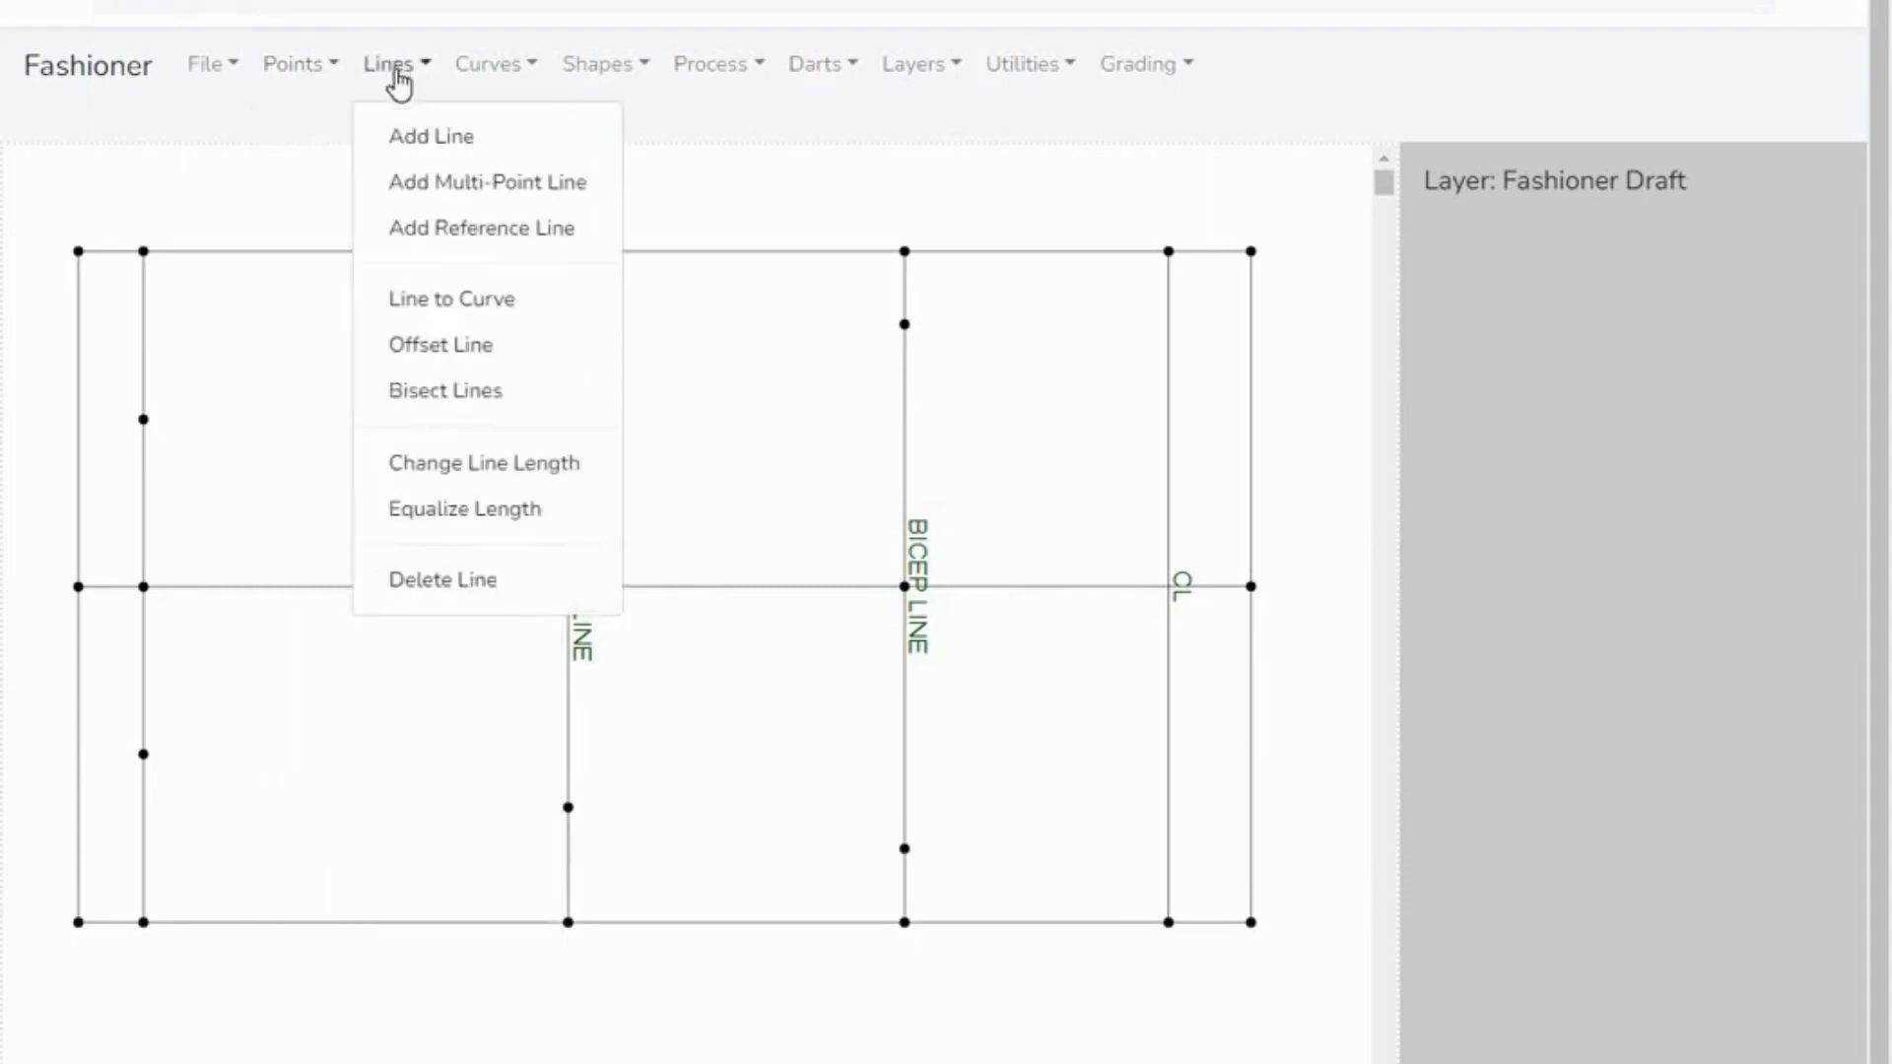
click(448, 187)
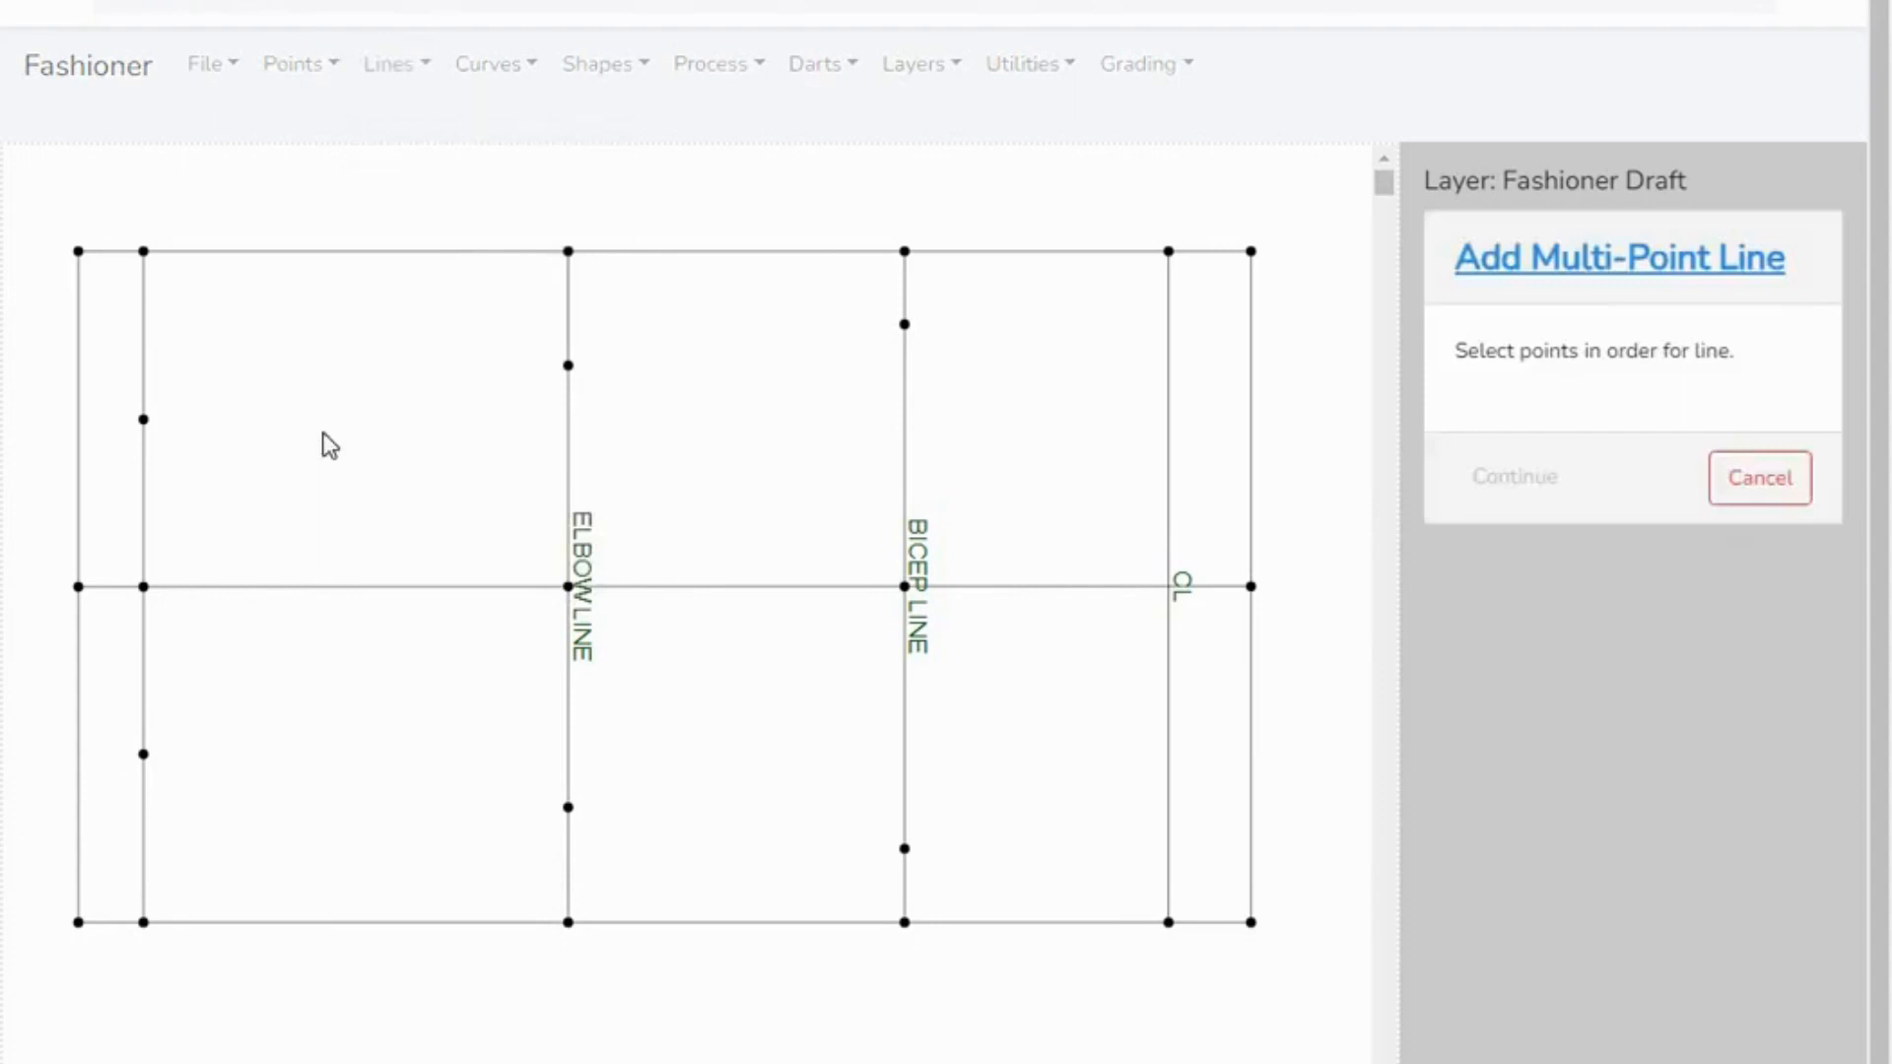
click(143, 419)
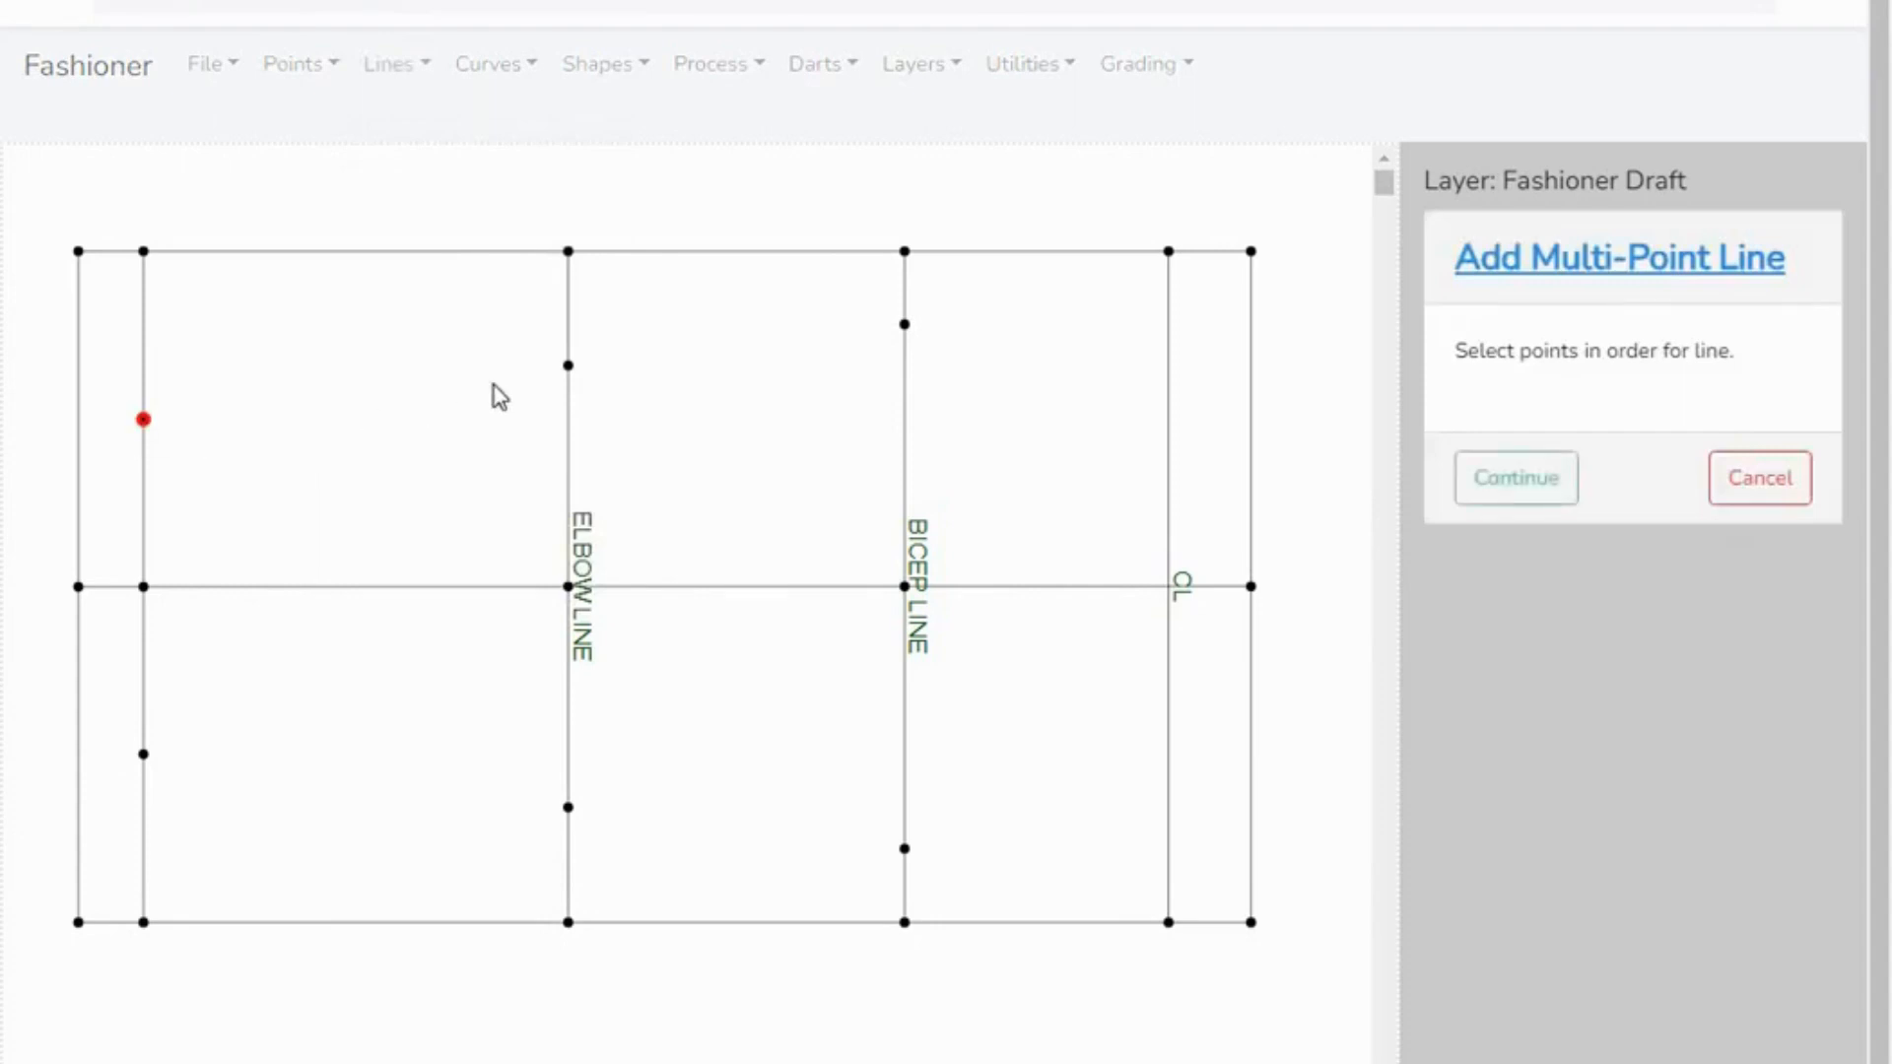
click(568, 366)
click(904, 324)
click(1527, 483)
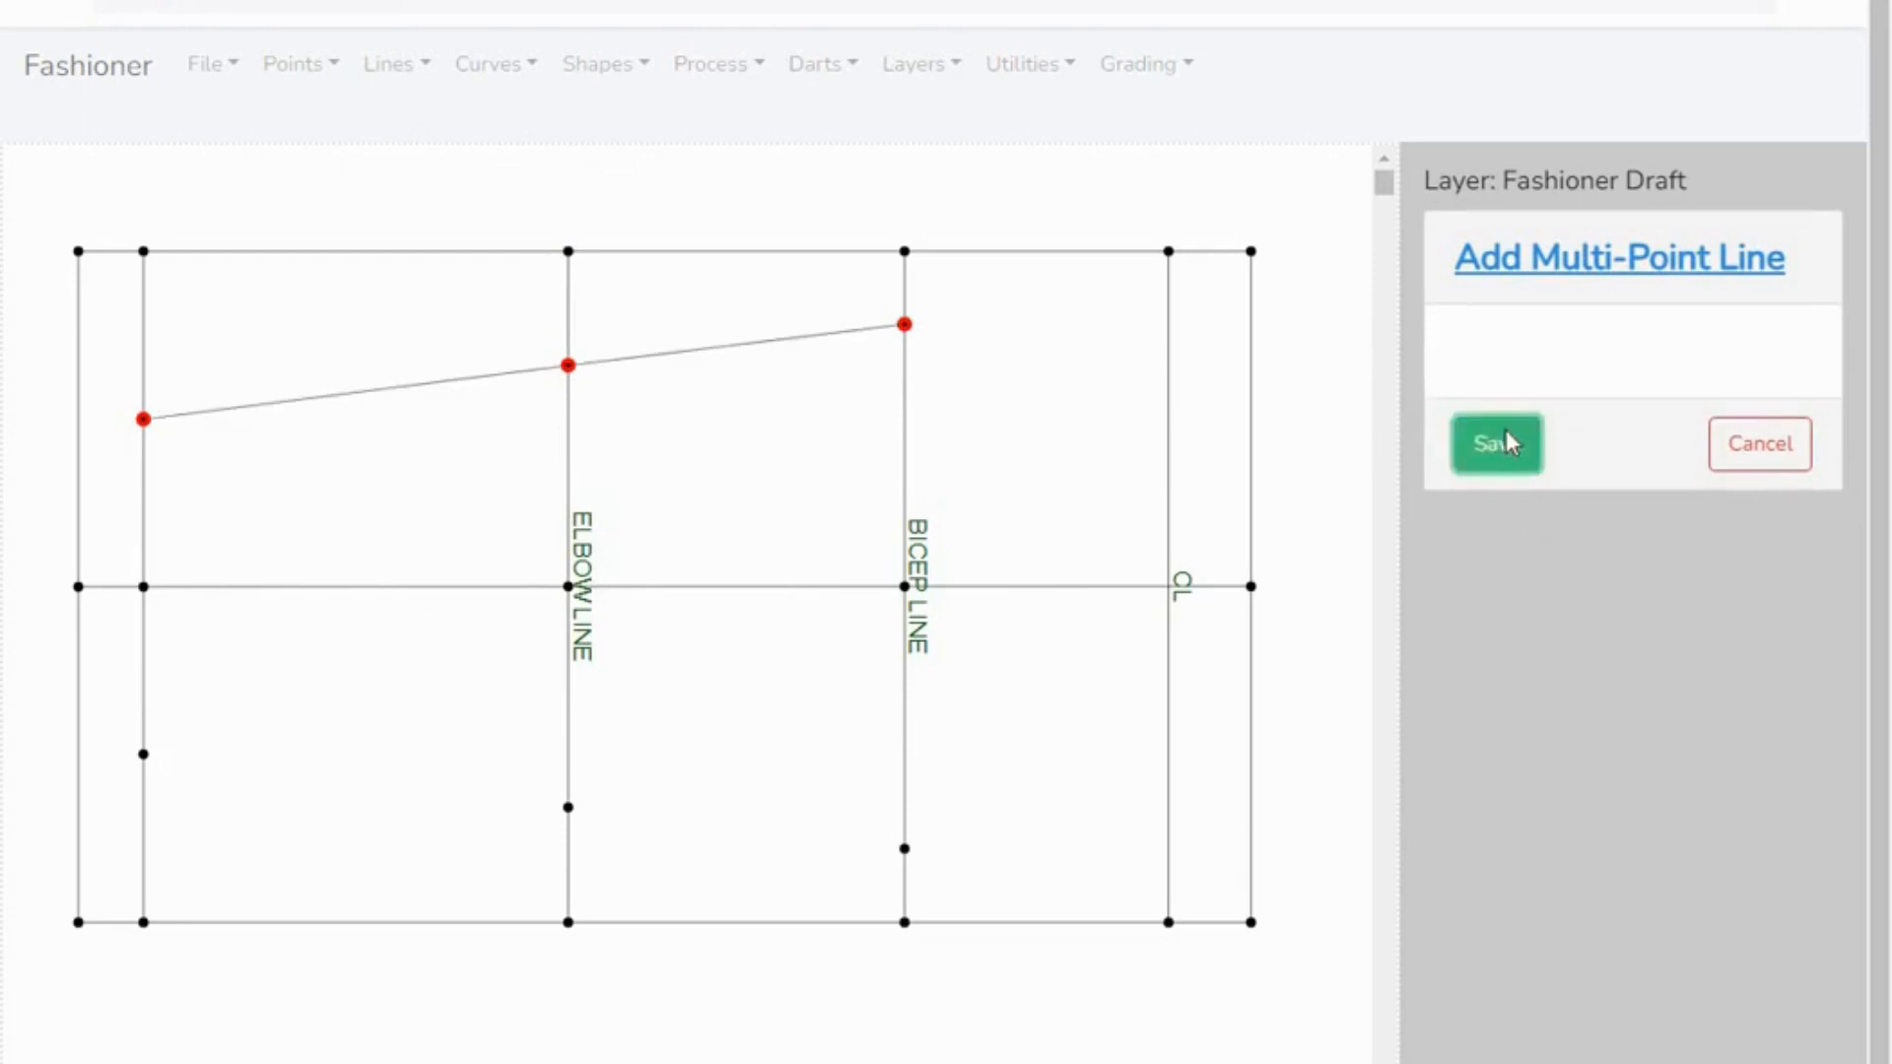
click(1507, 443)
- Draw a multi-point line through the lower inset points on the wrist, elbow and bicep lines and save it
click(305, 69)
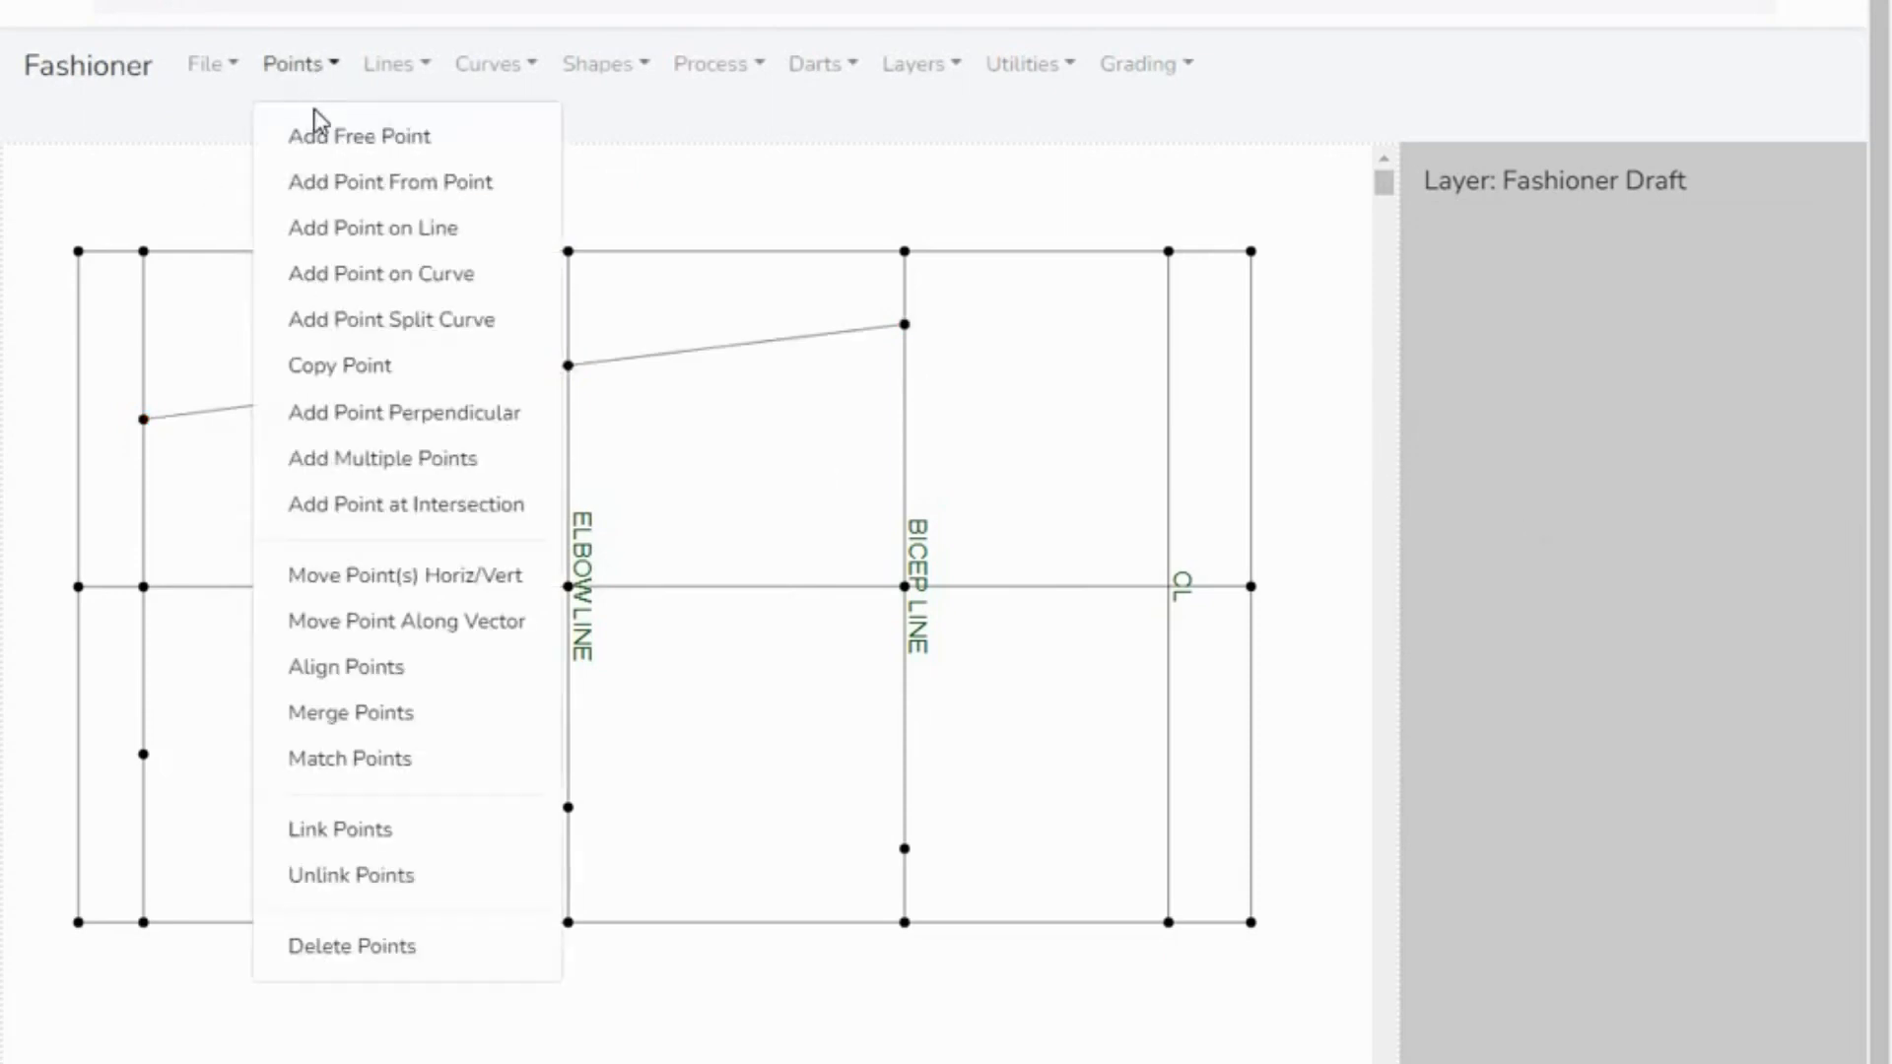
click(396, 81)
click(410, 181)
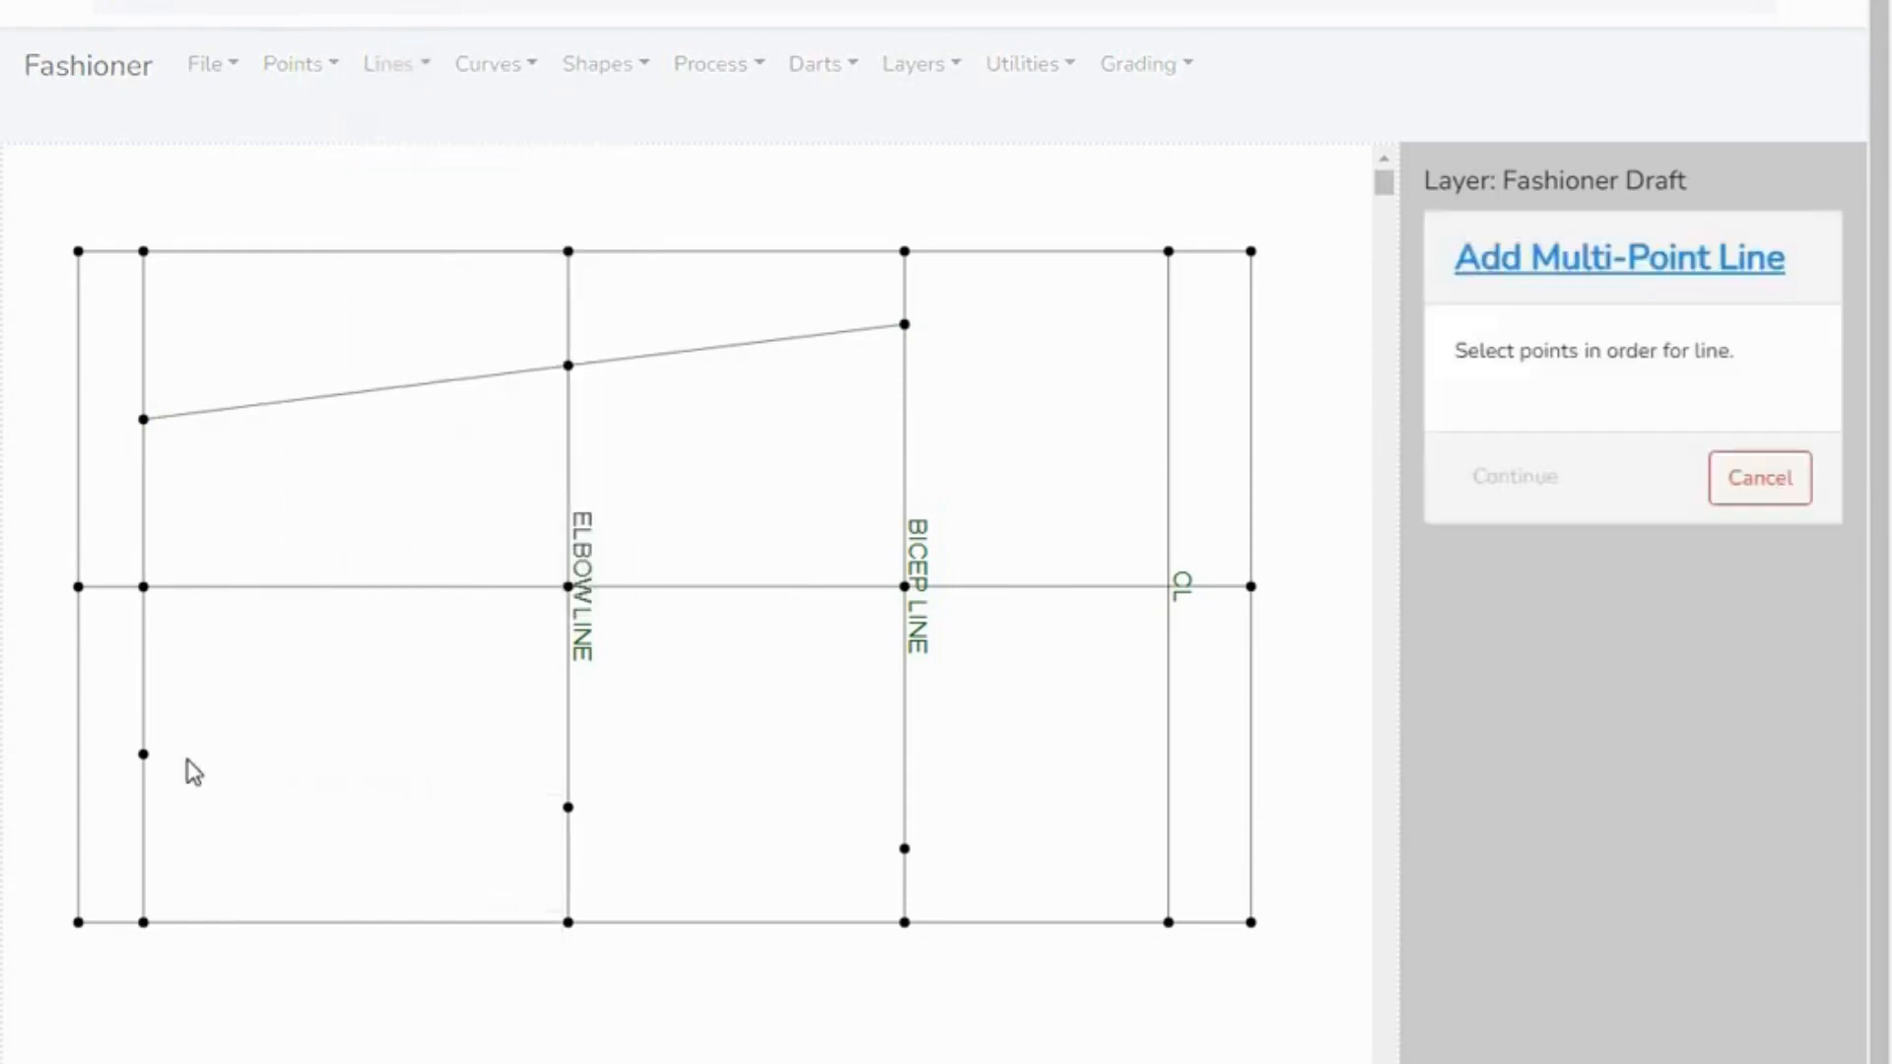
click(143, 754)
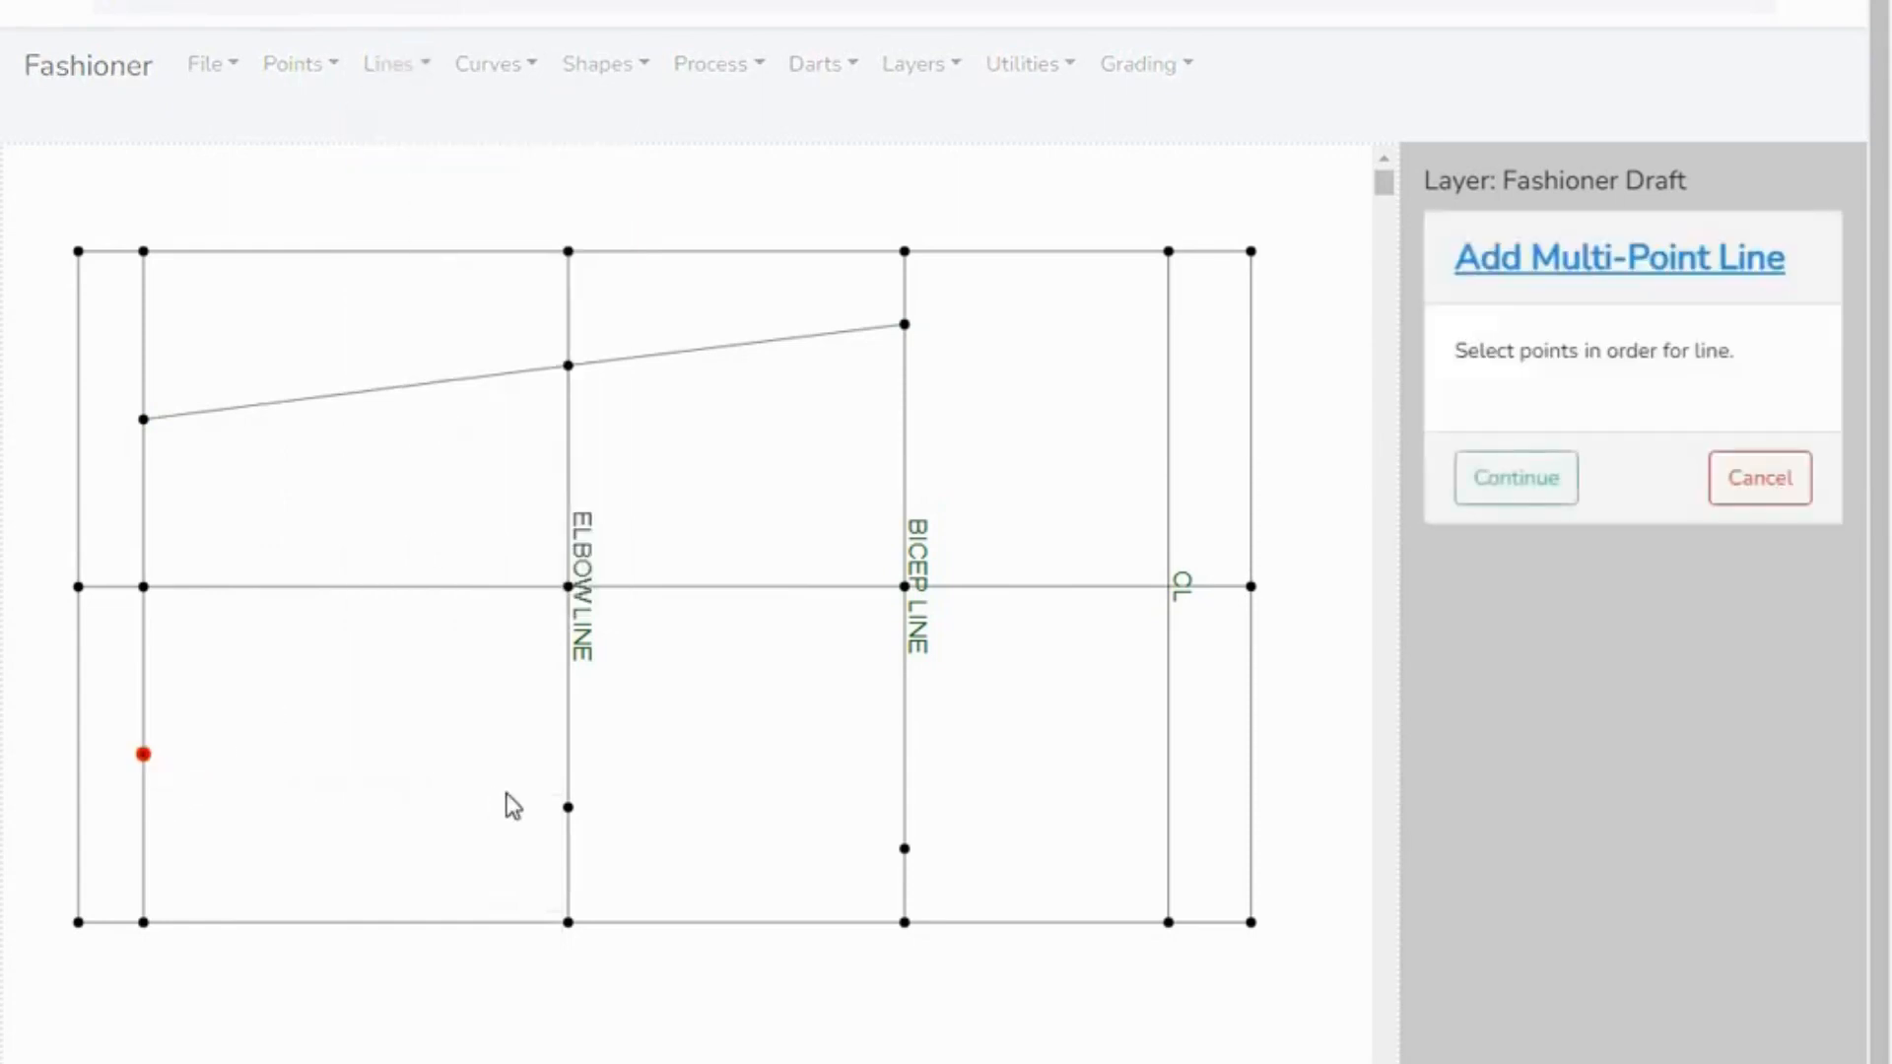
click(568, 809)
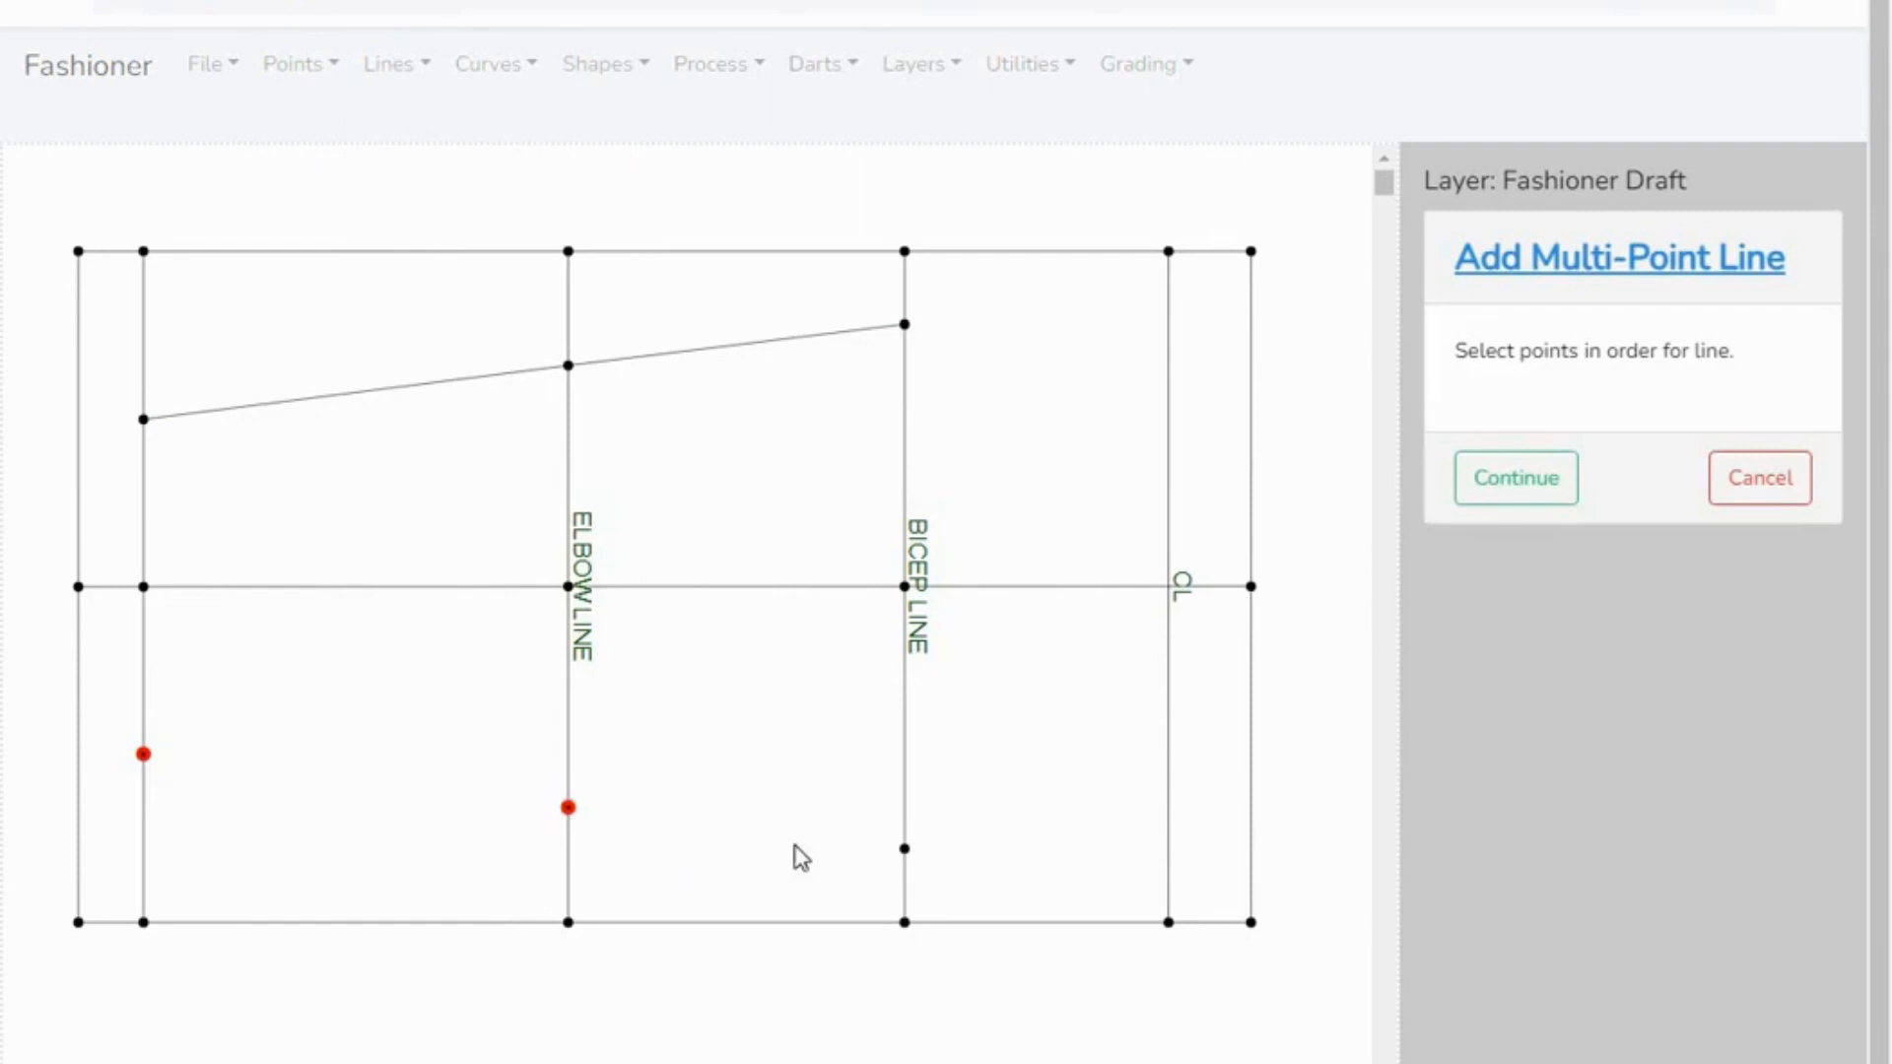
click(903, 849)
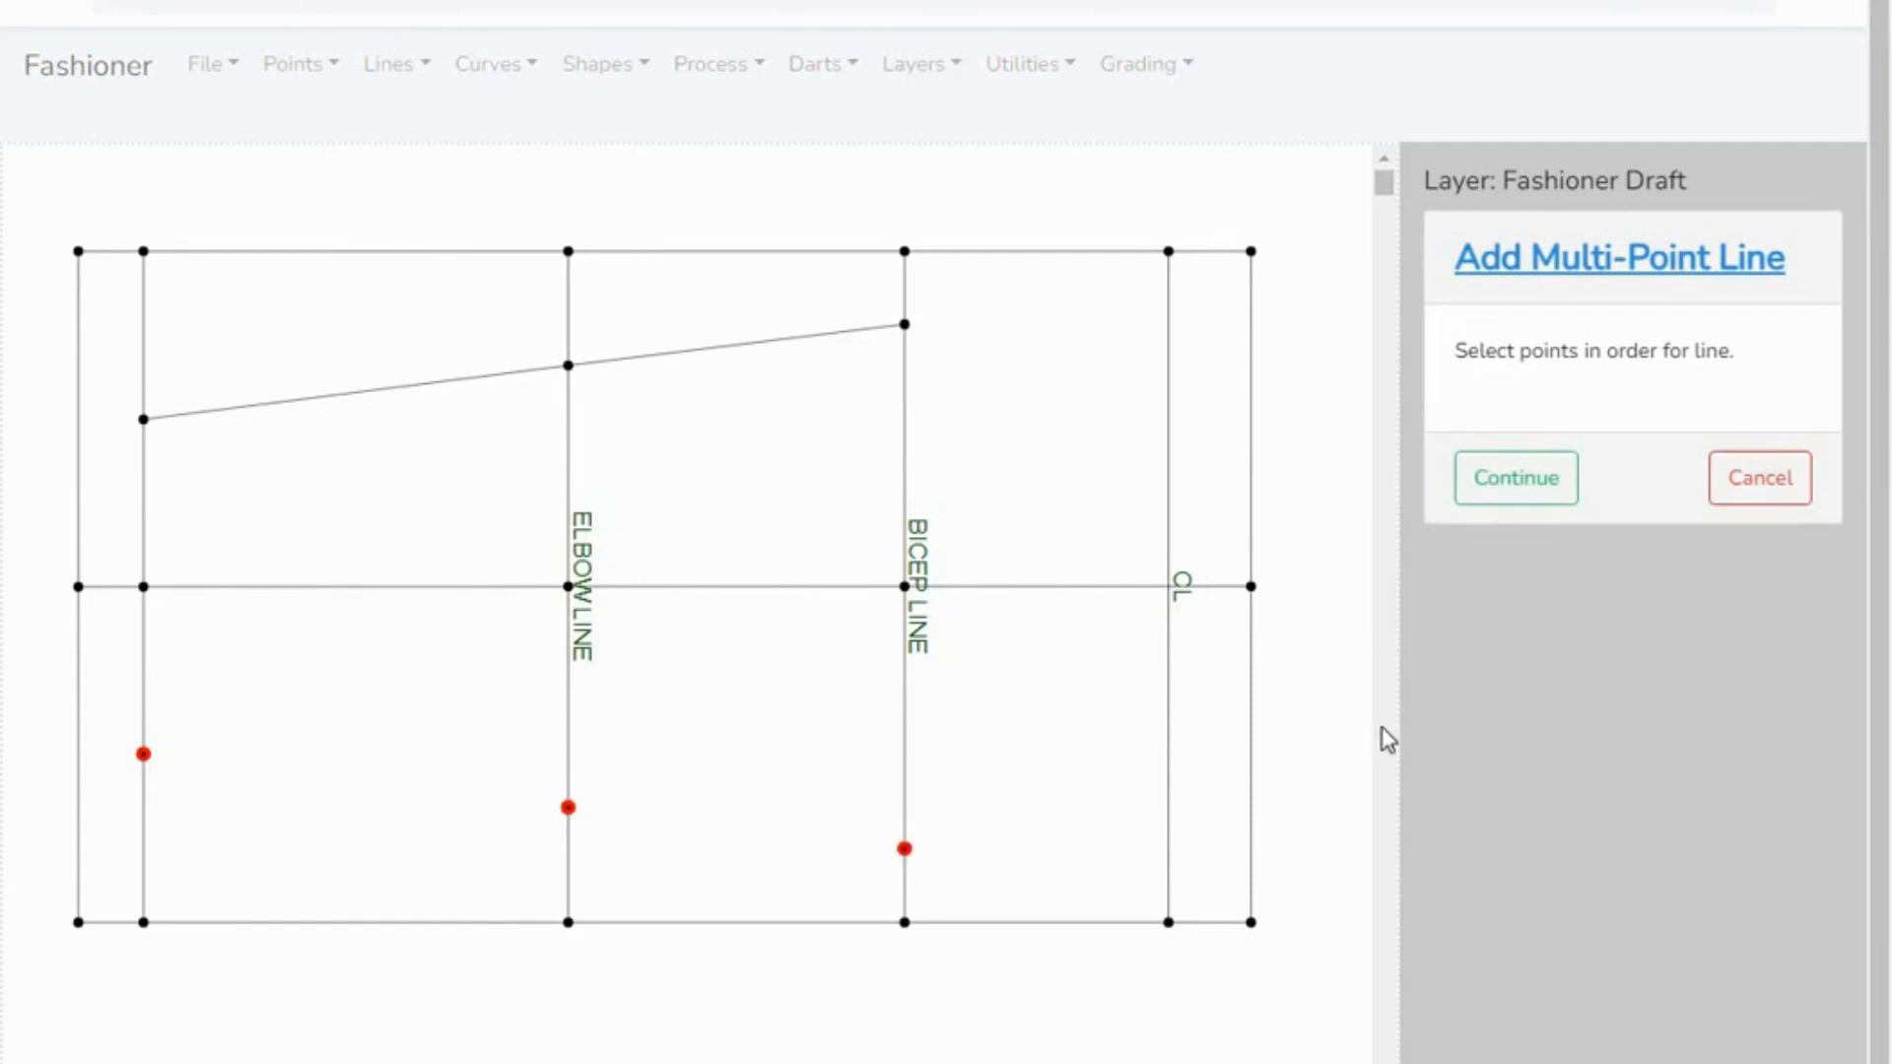
click(1528, 493)
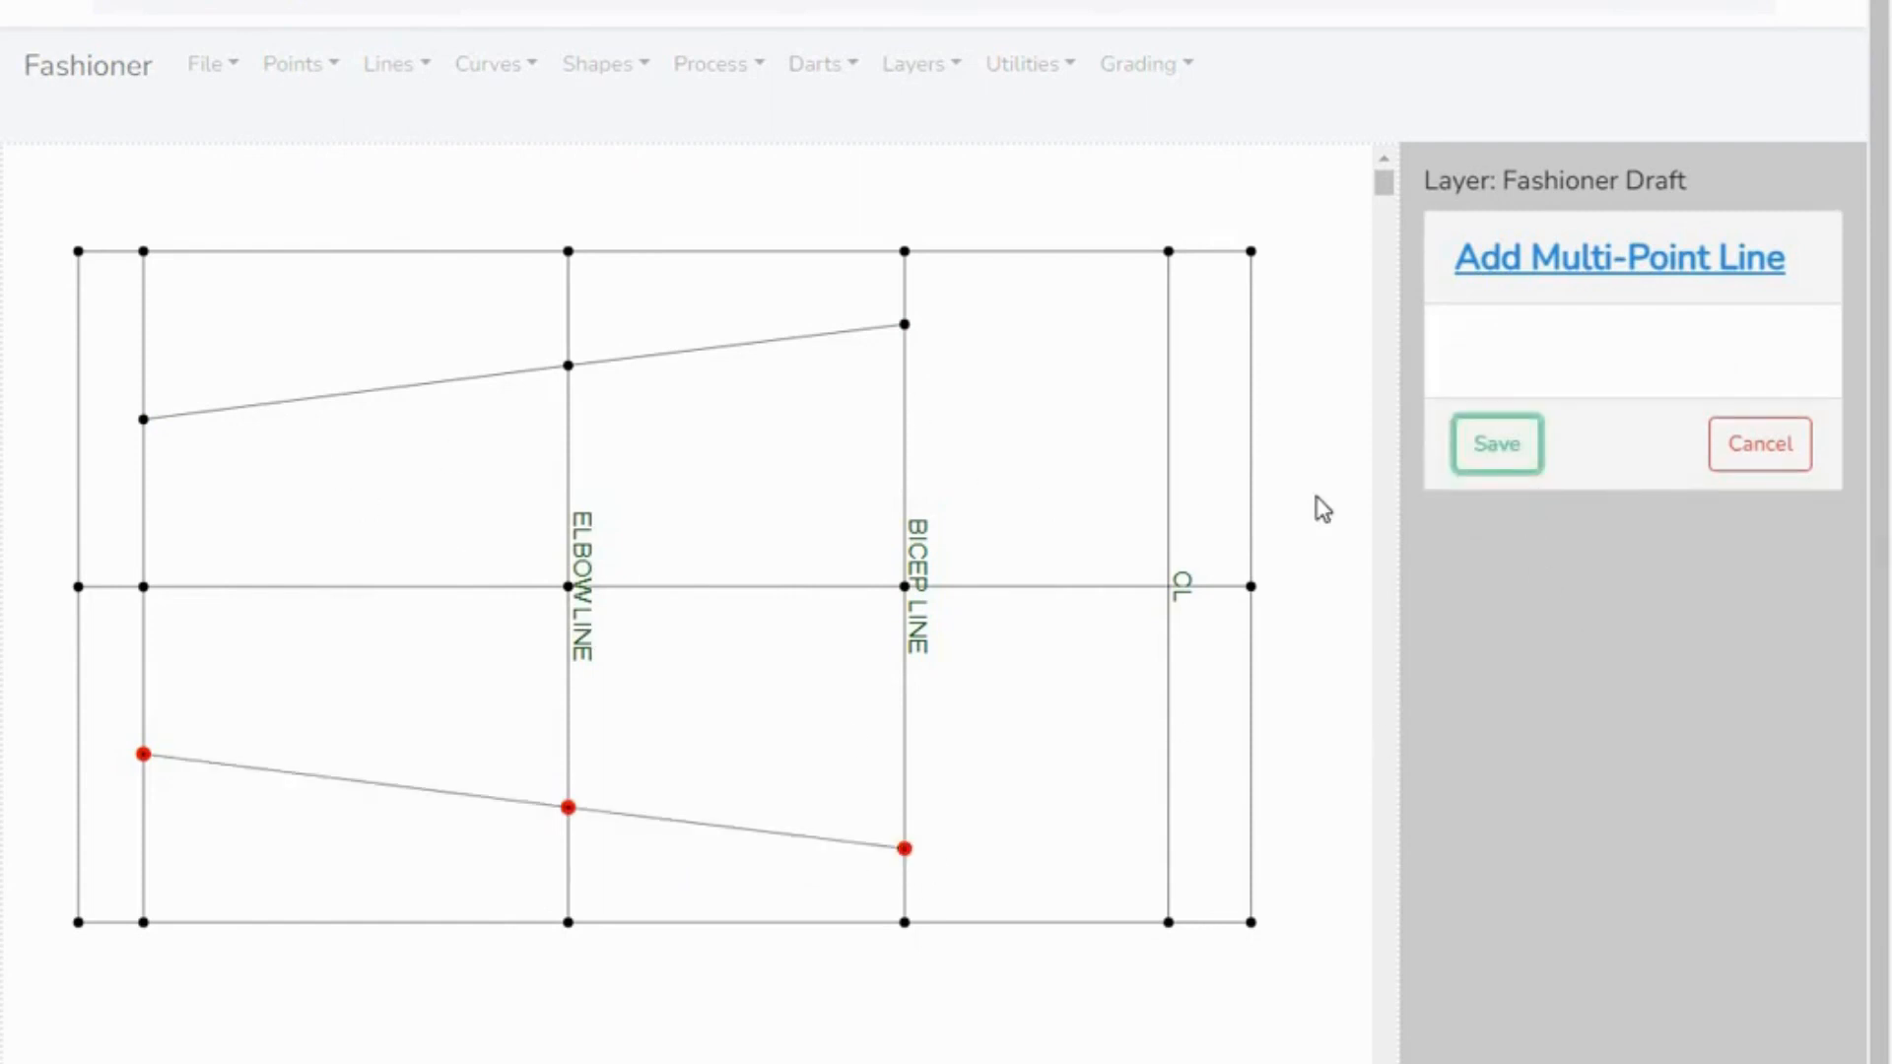
click(1505, 454)
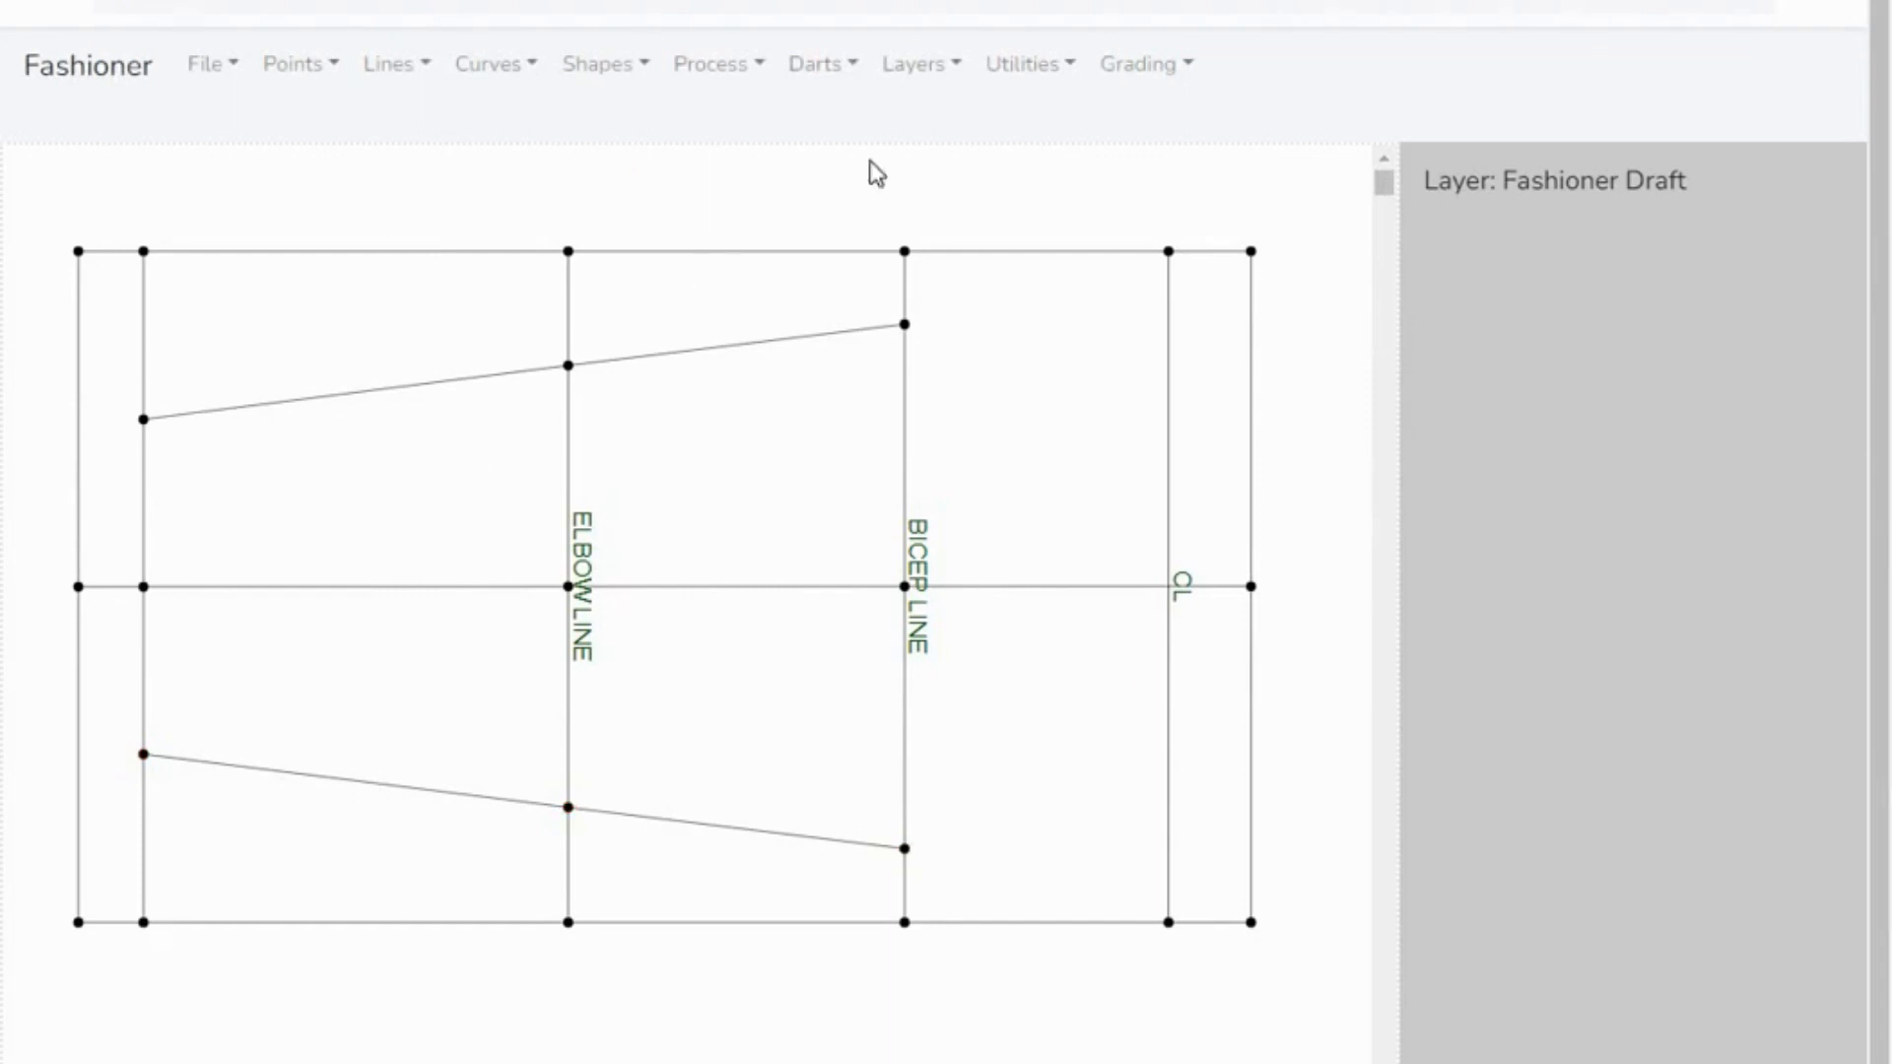
- Add the text WRIST LINE between the two inset points on the wrist line, as one line at 1.50 cm font size
click(1035, 69)
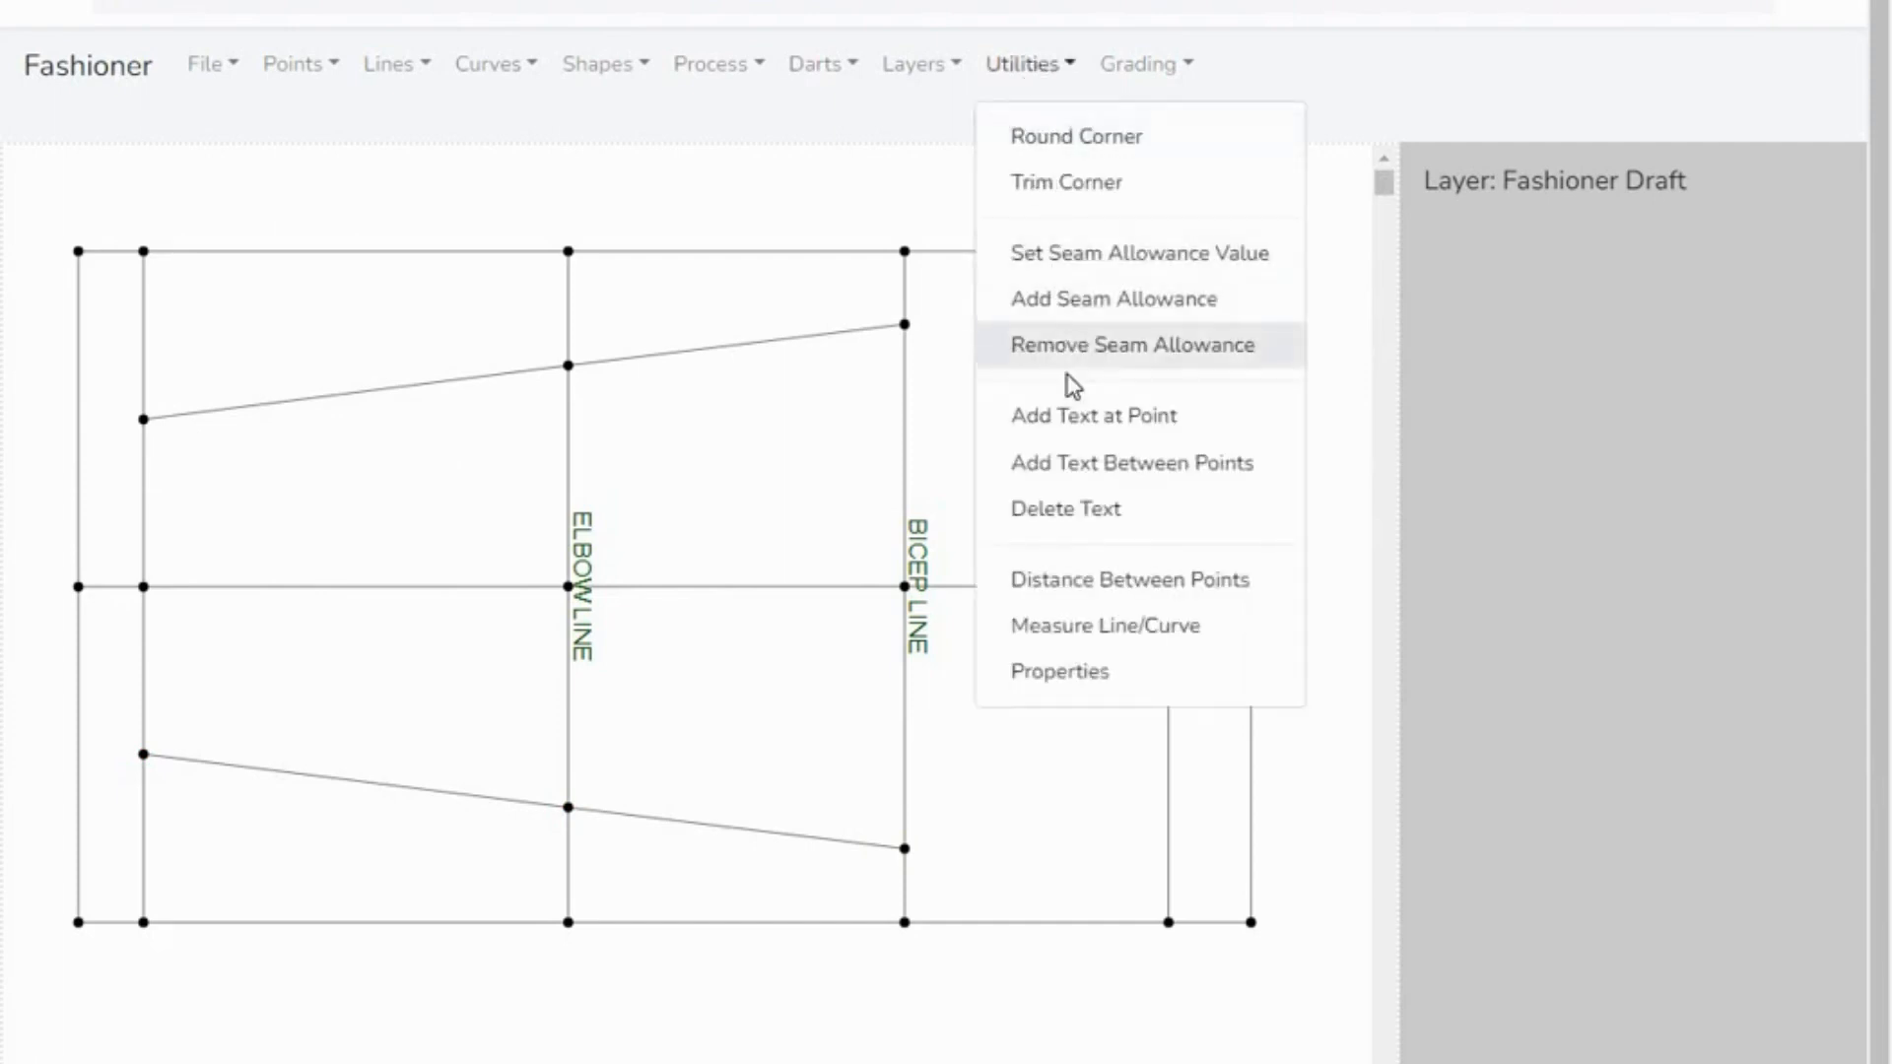
click(1170, 477)
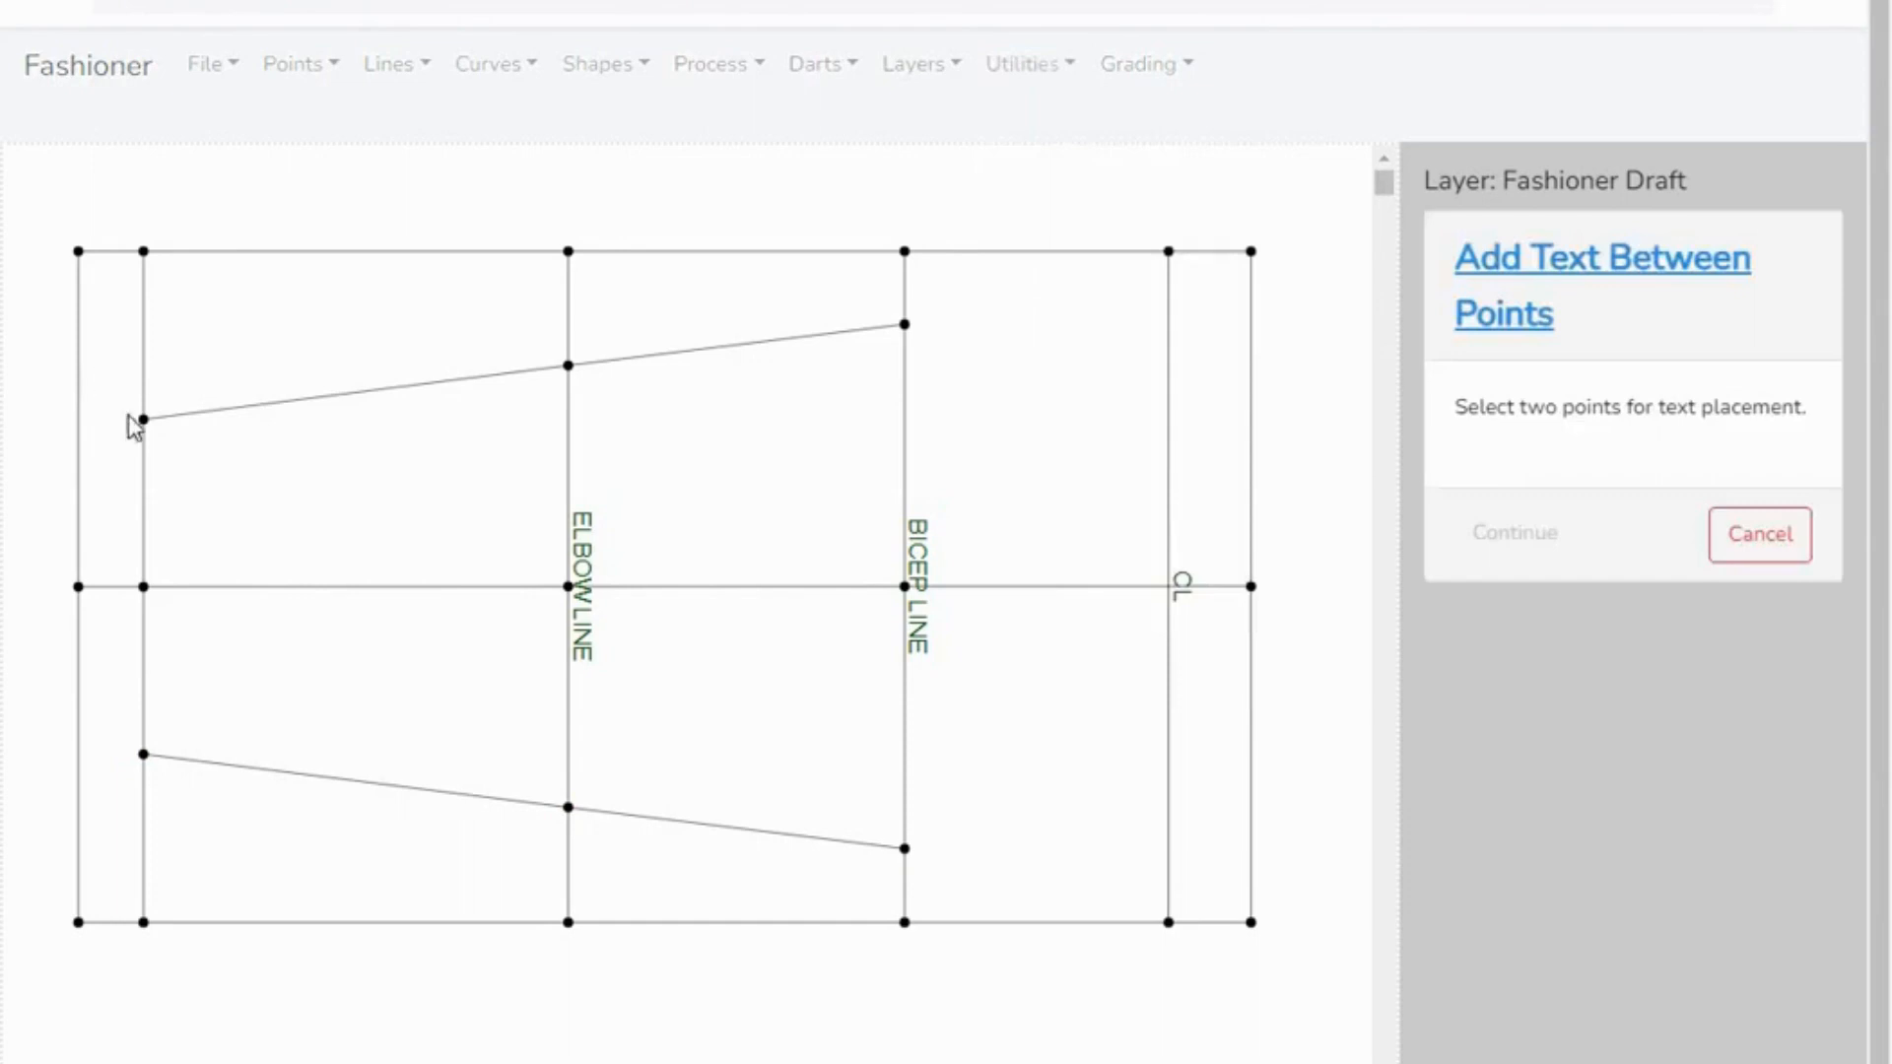
click(143, 420)
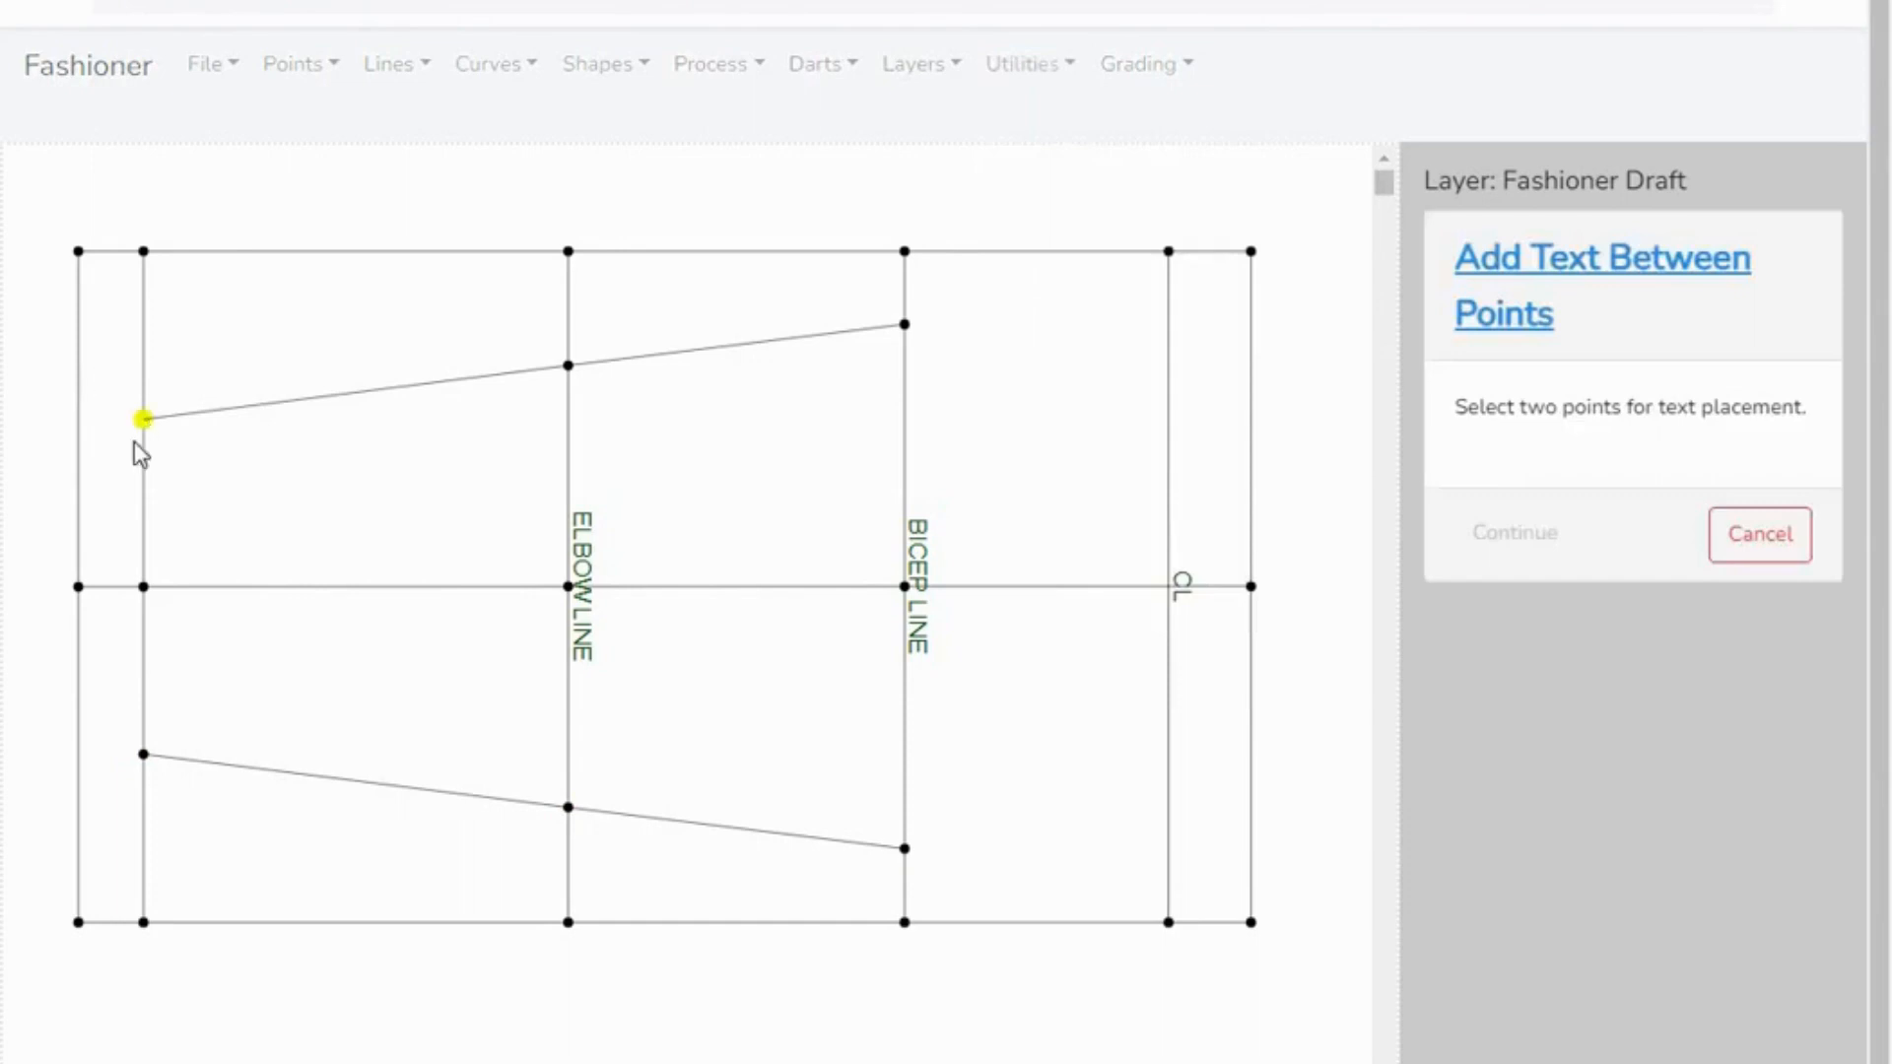
click(144, 754)
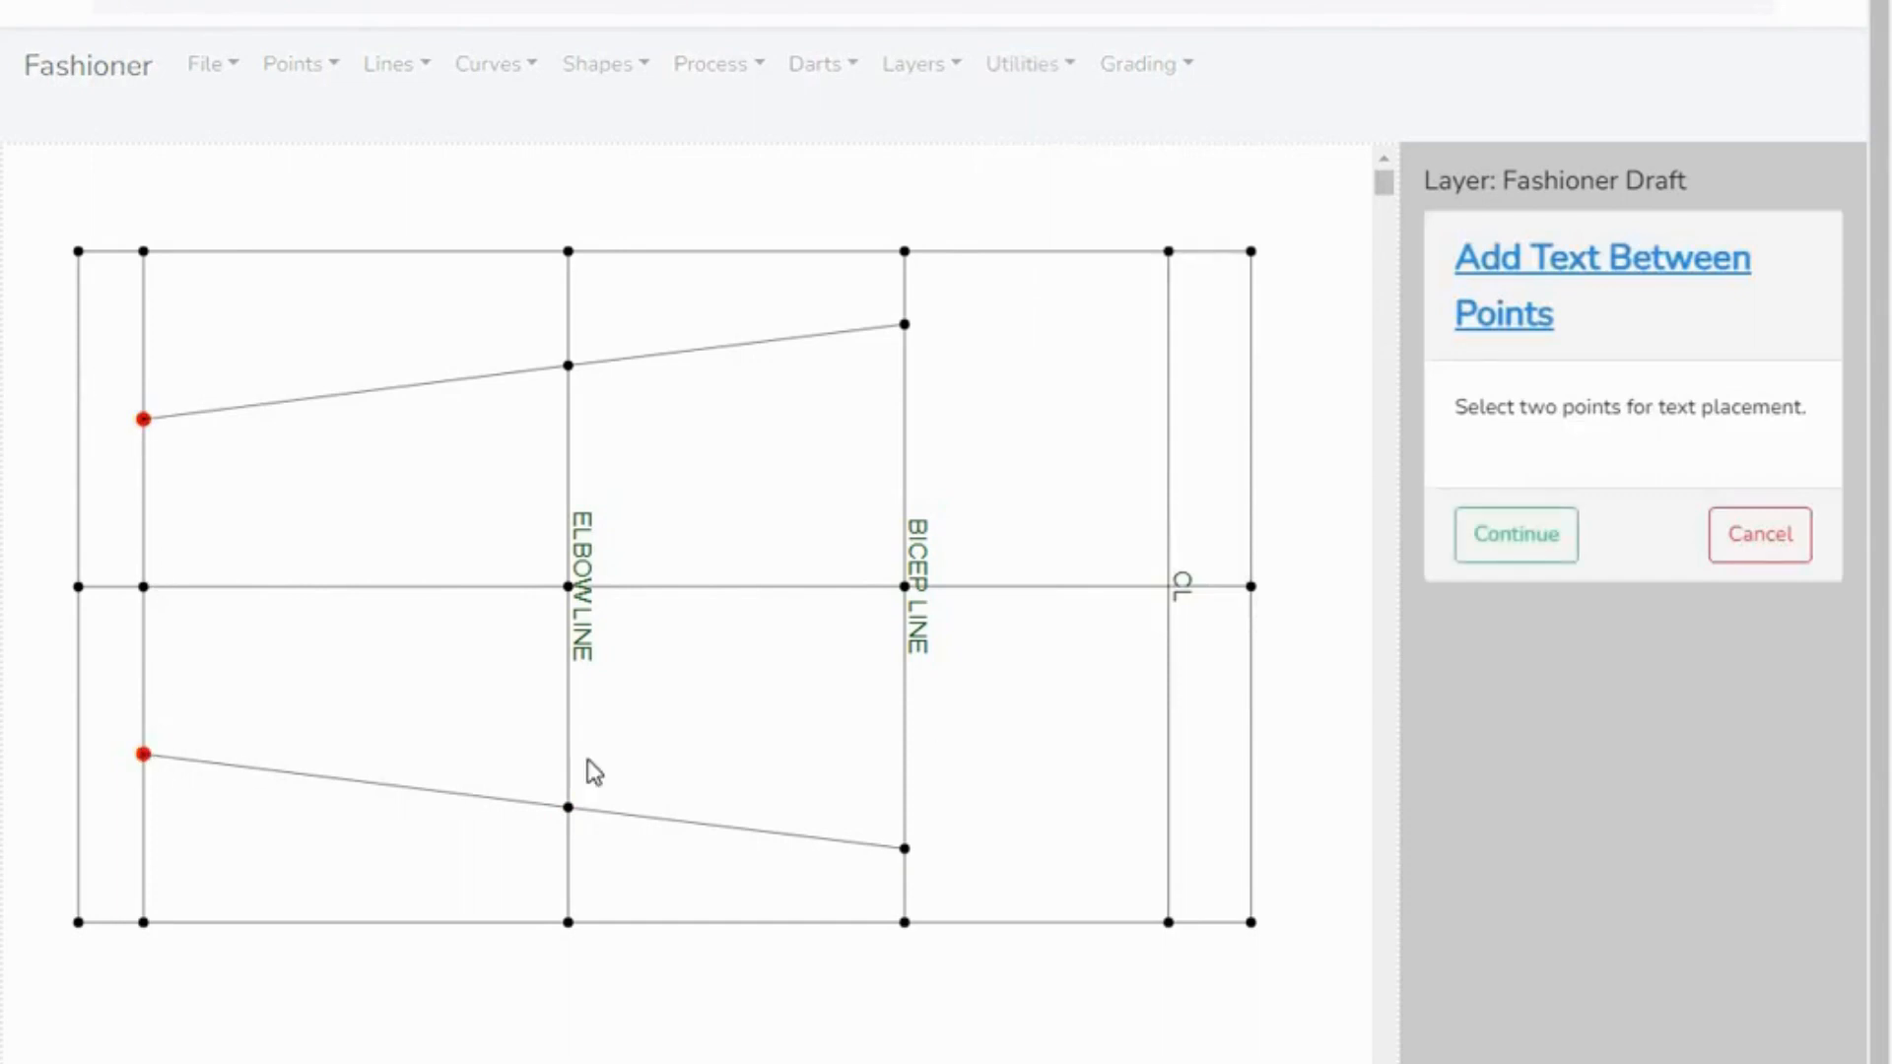
click(1495, 535)
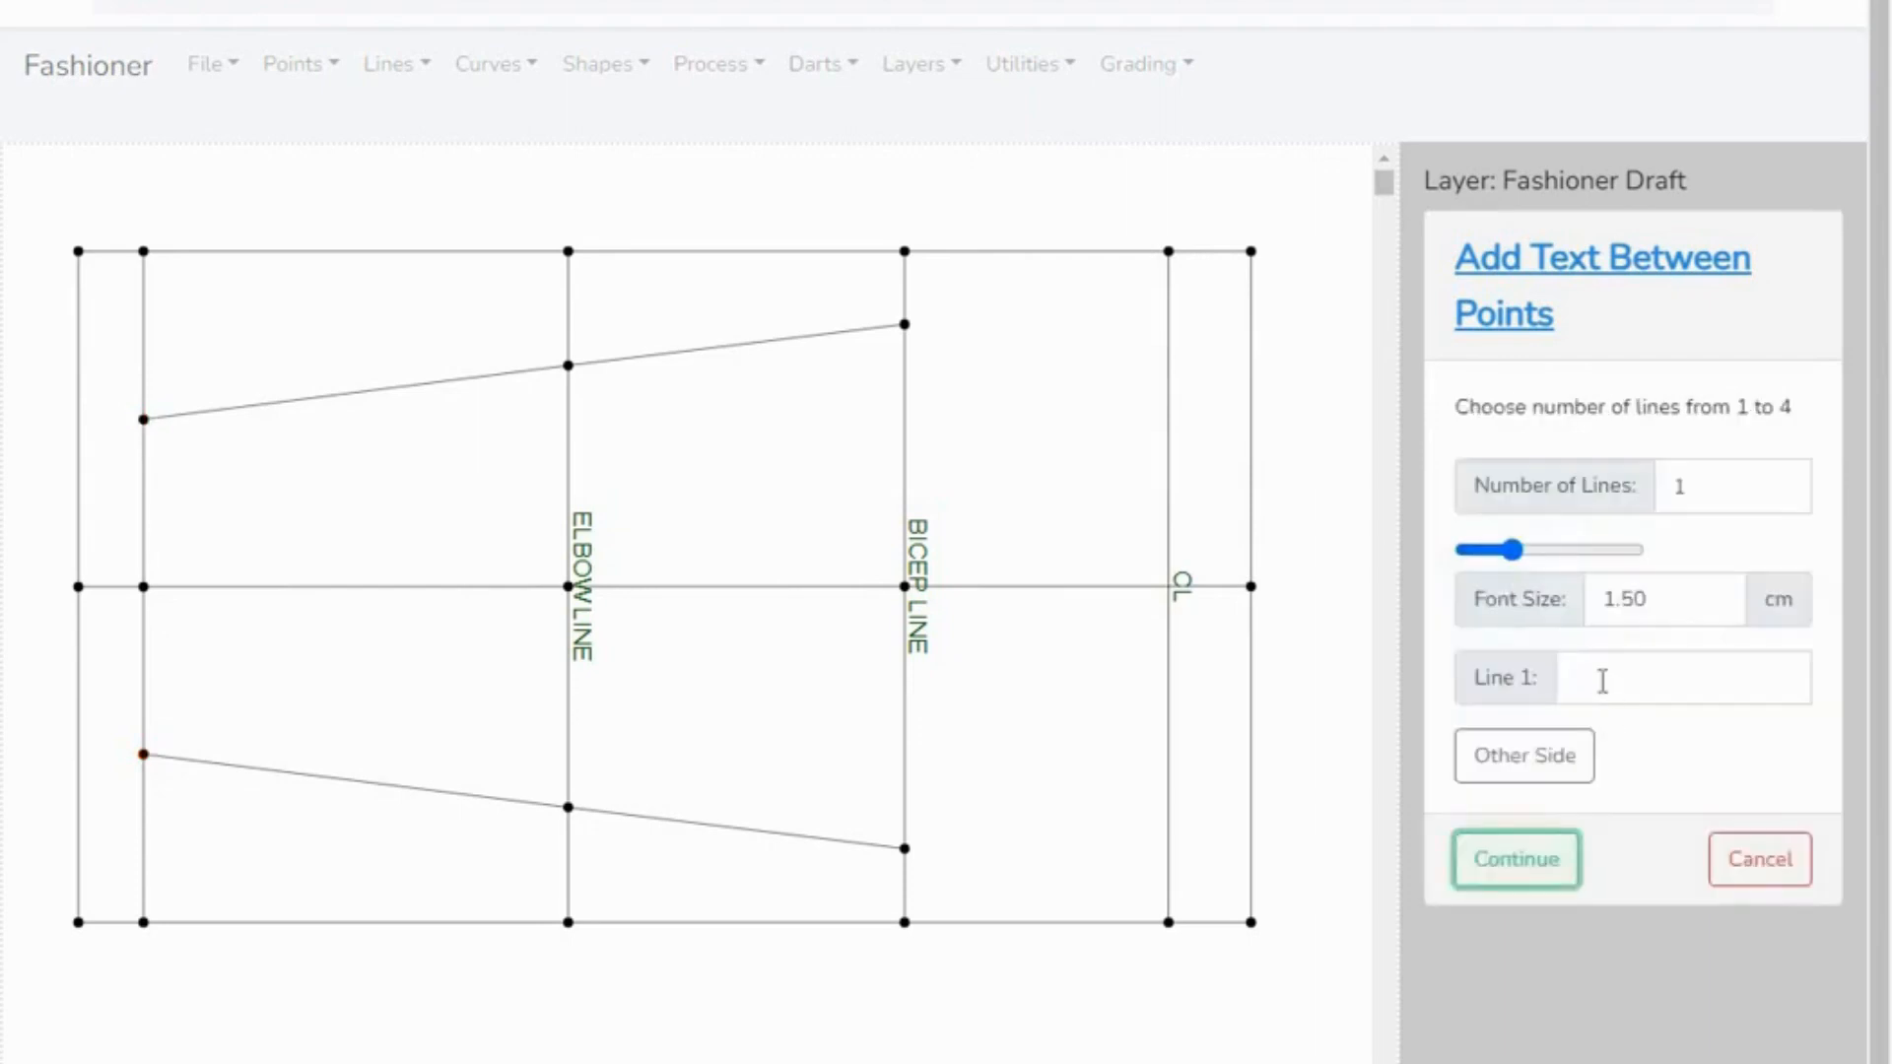
click(1575, 678)
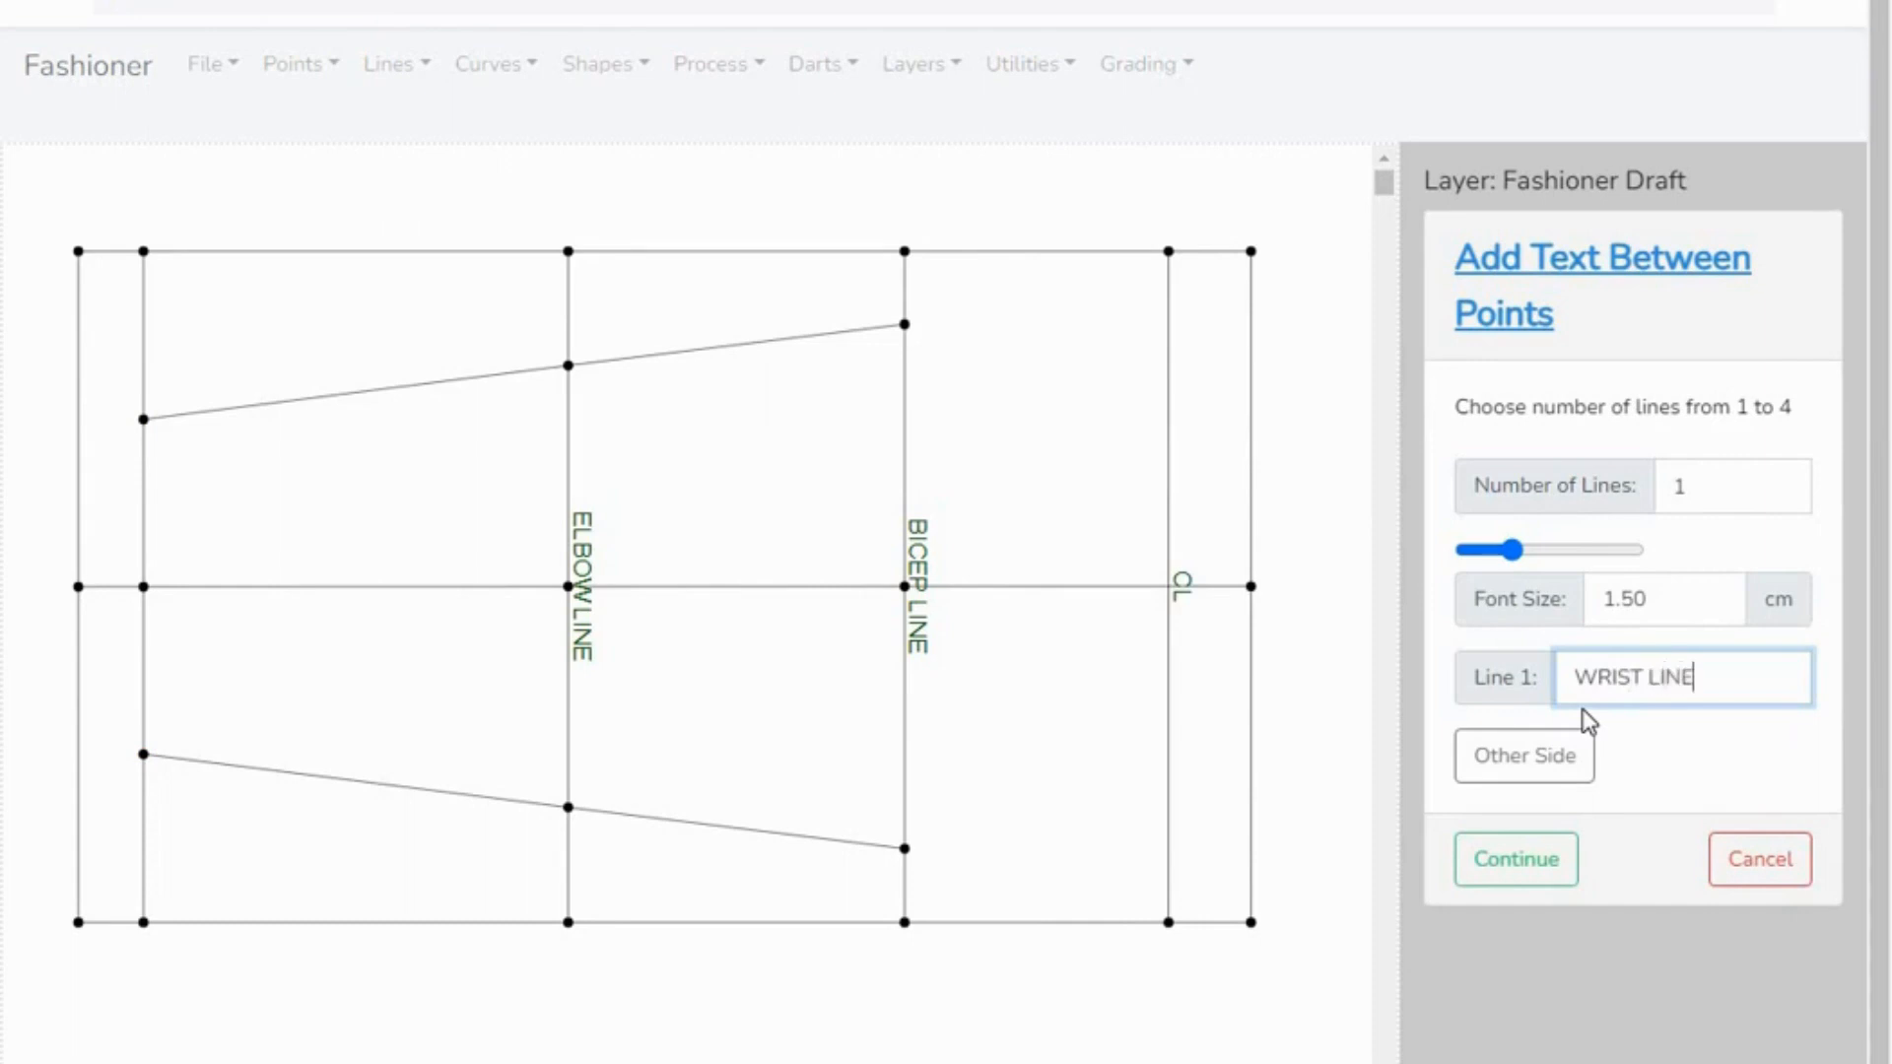
key(Return)
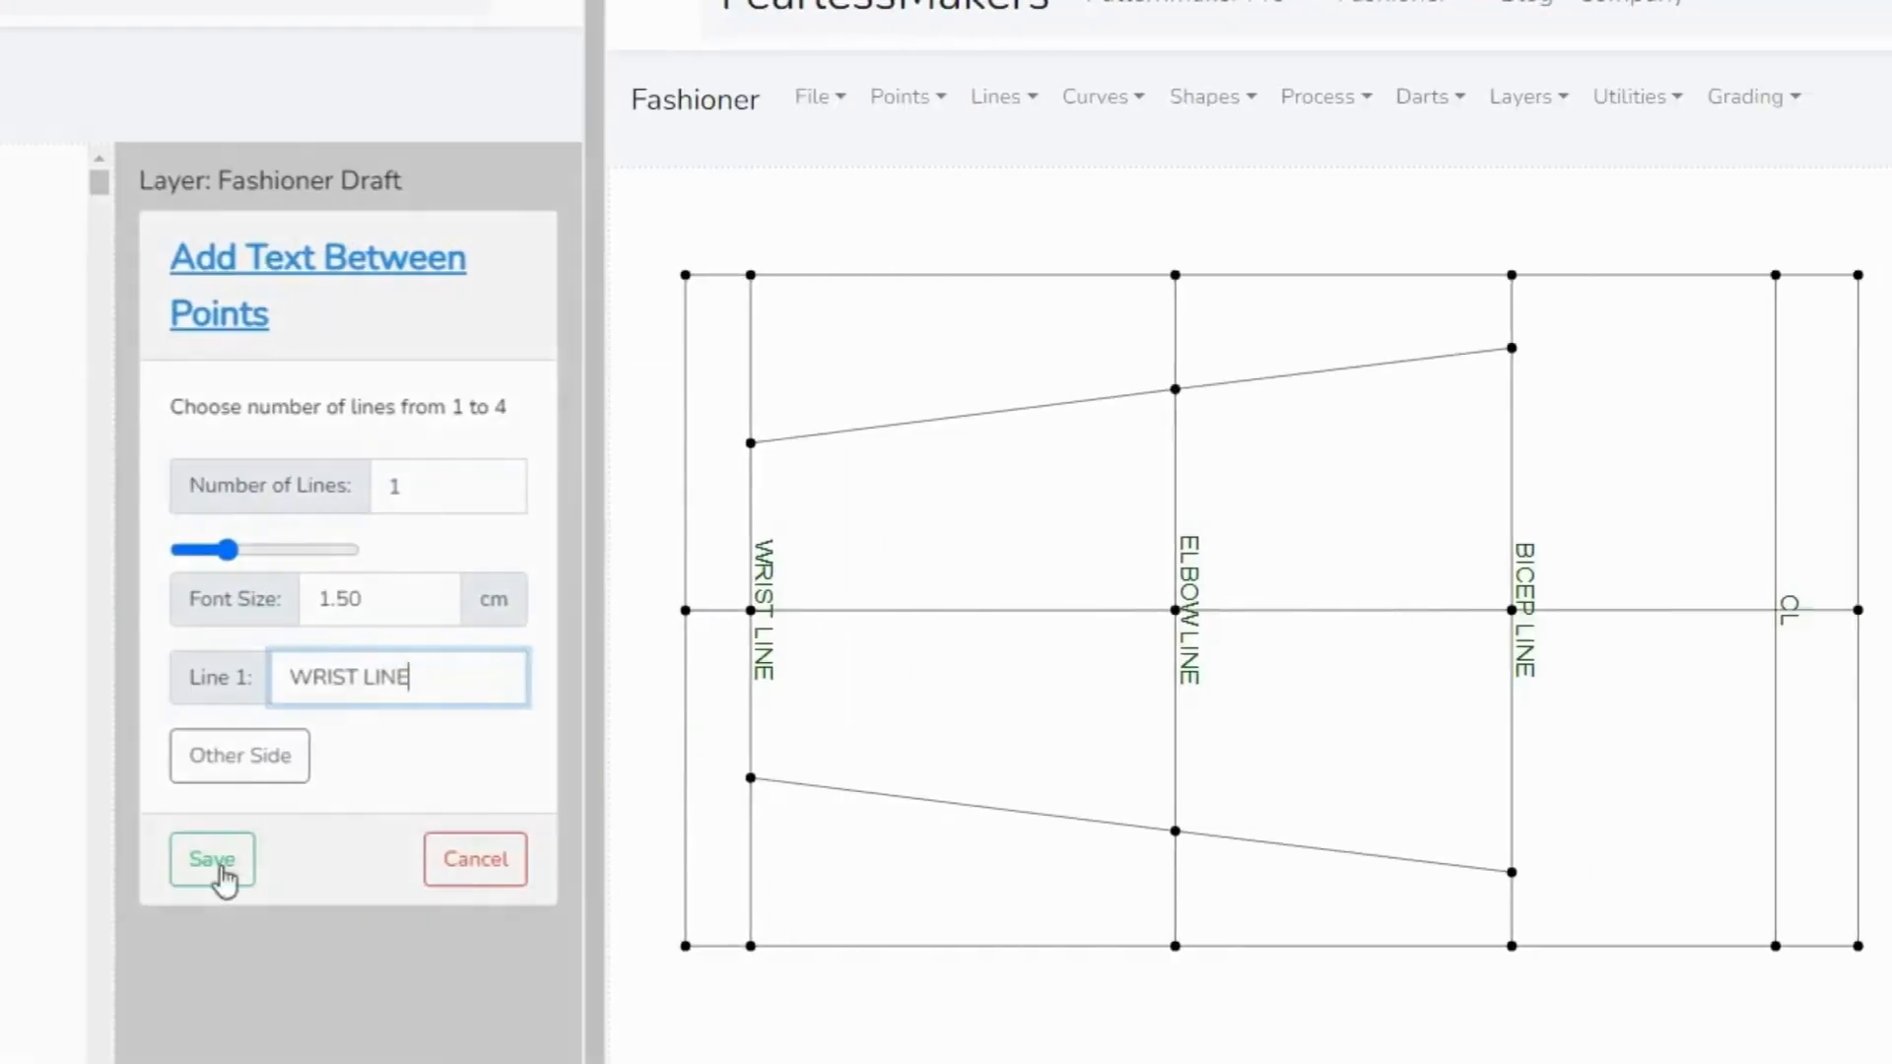
click(1497, 858)
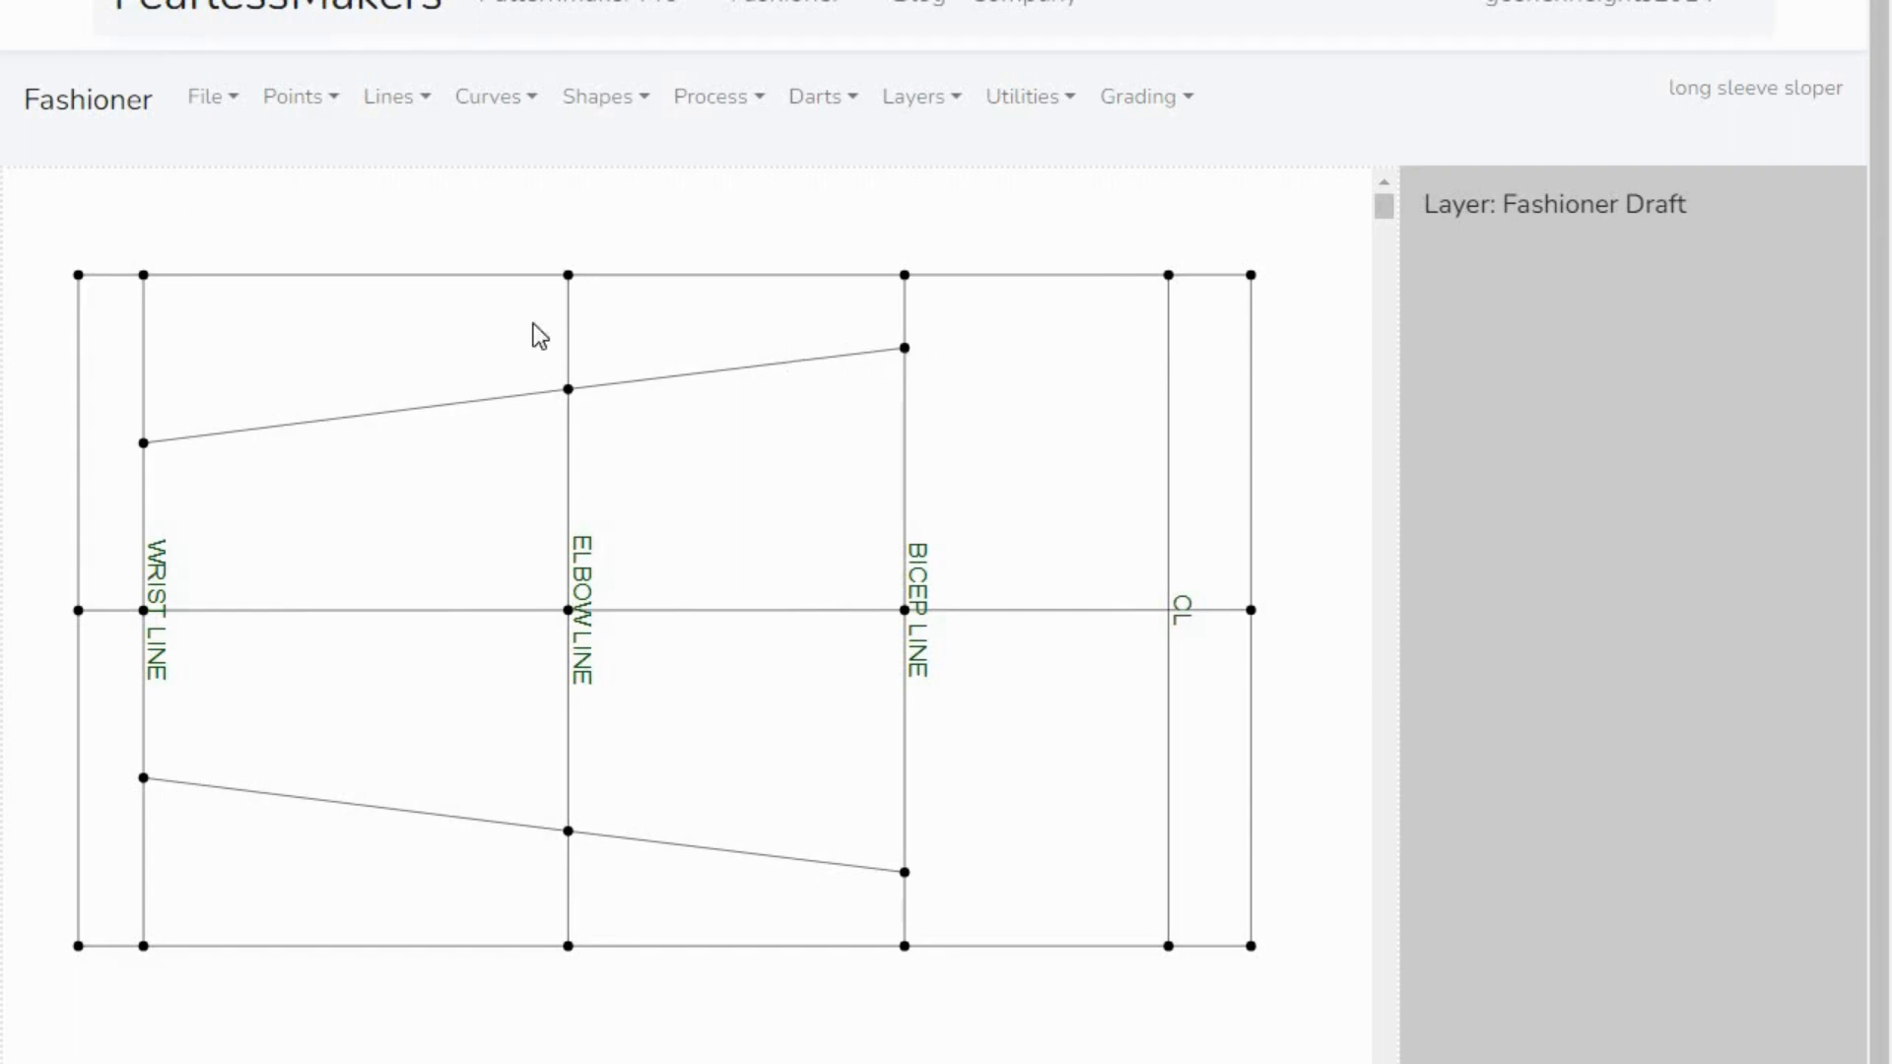
- Measure the distance between the bicep line's upper end and the upper inset point on it
click(1045, 99)
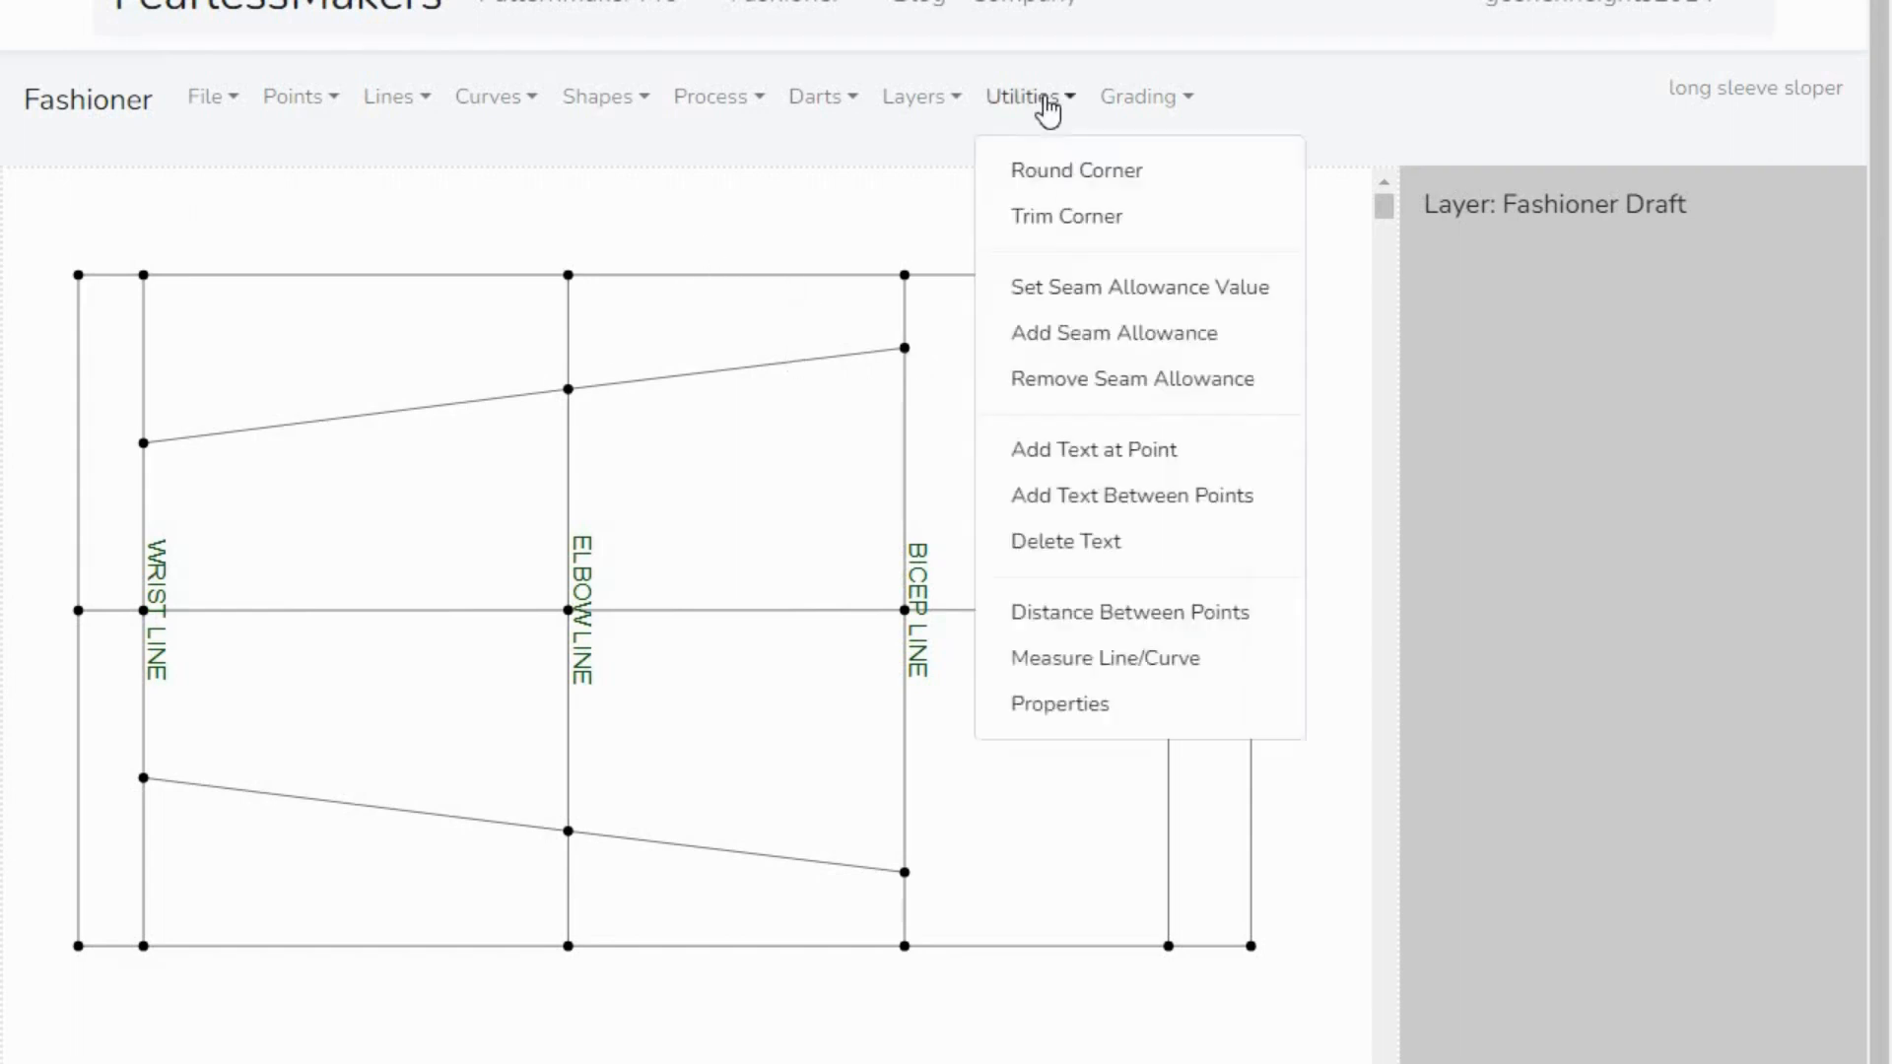
click(1108, 613)
click(905, 276)
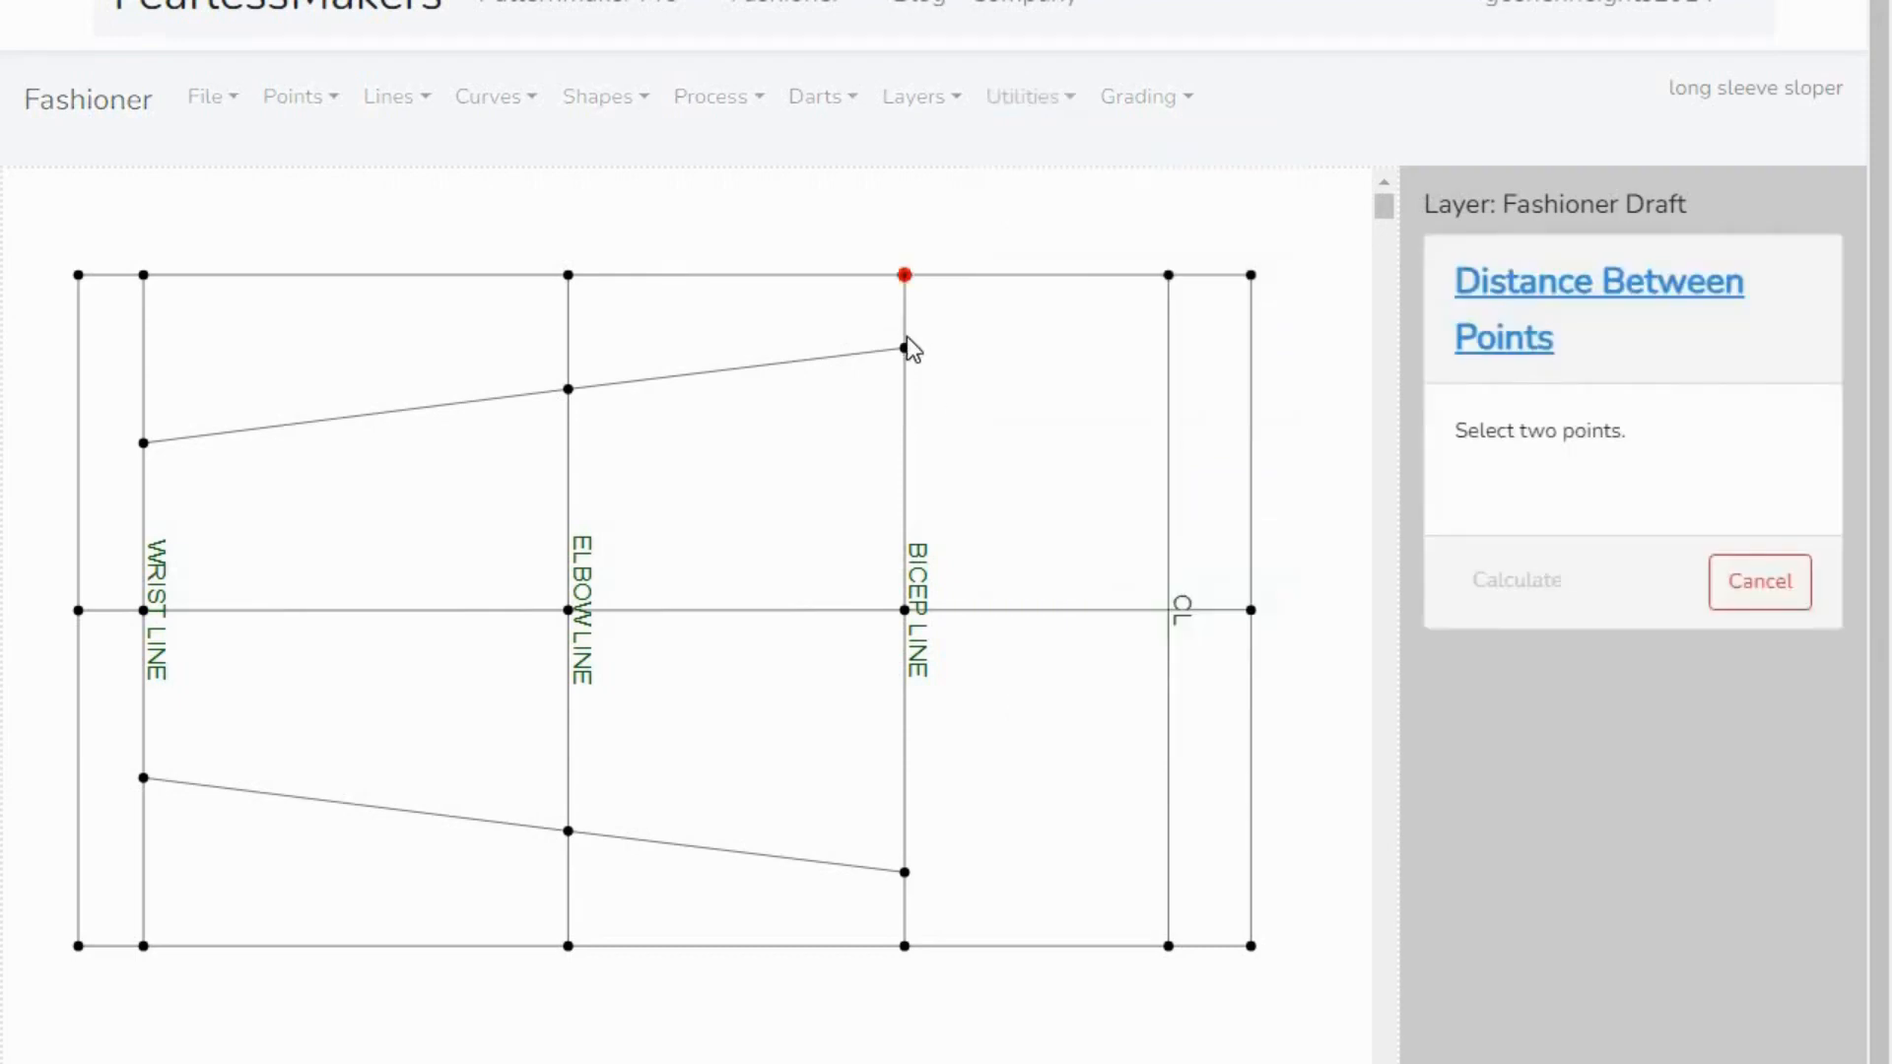
click(905, 347)
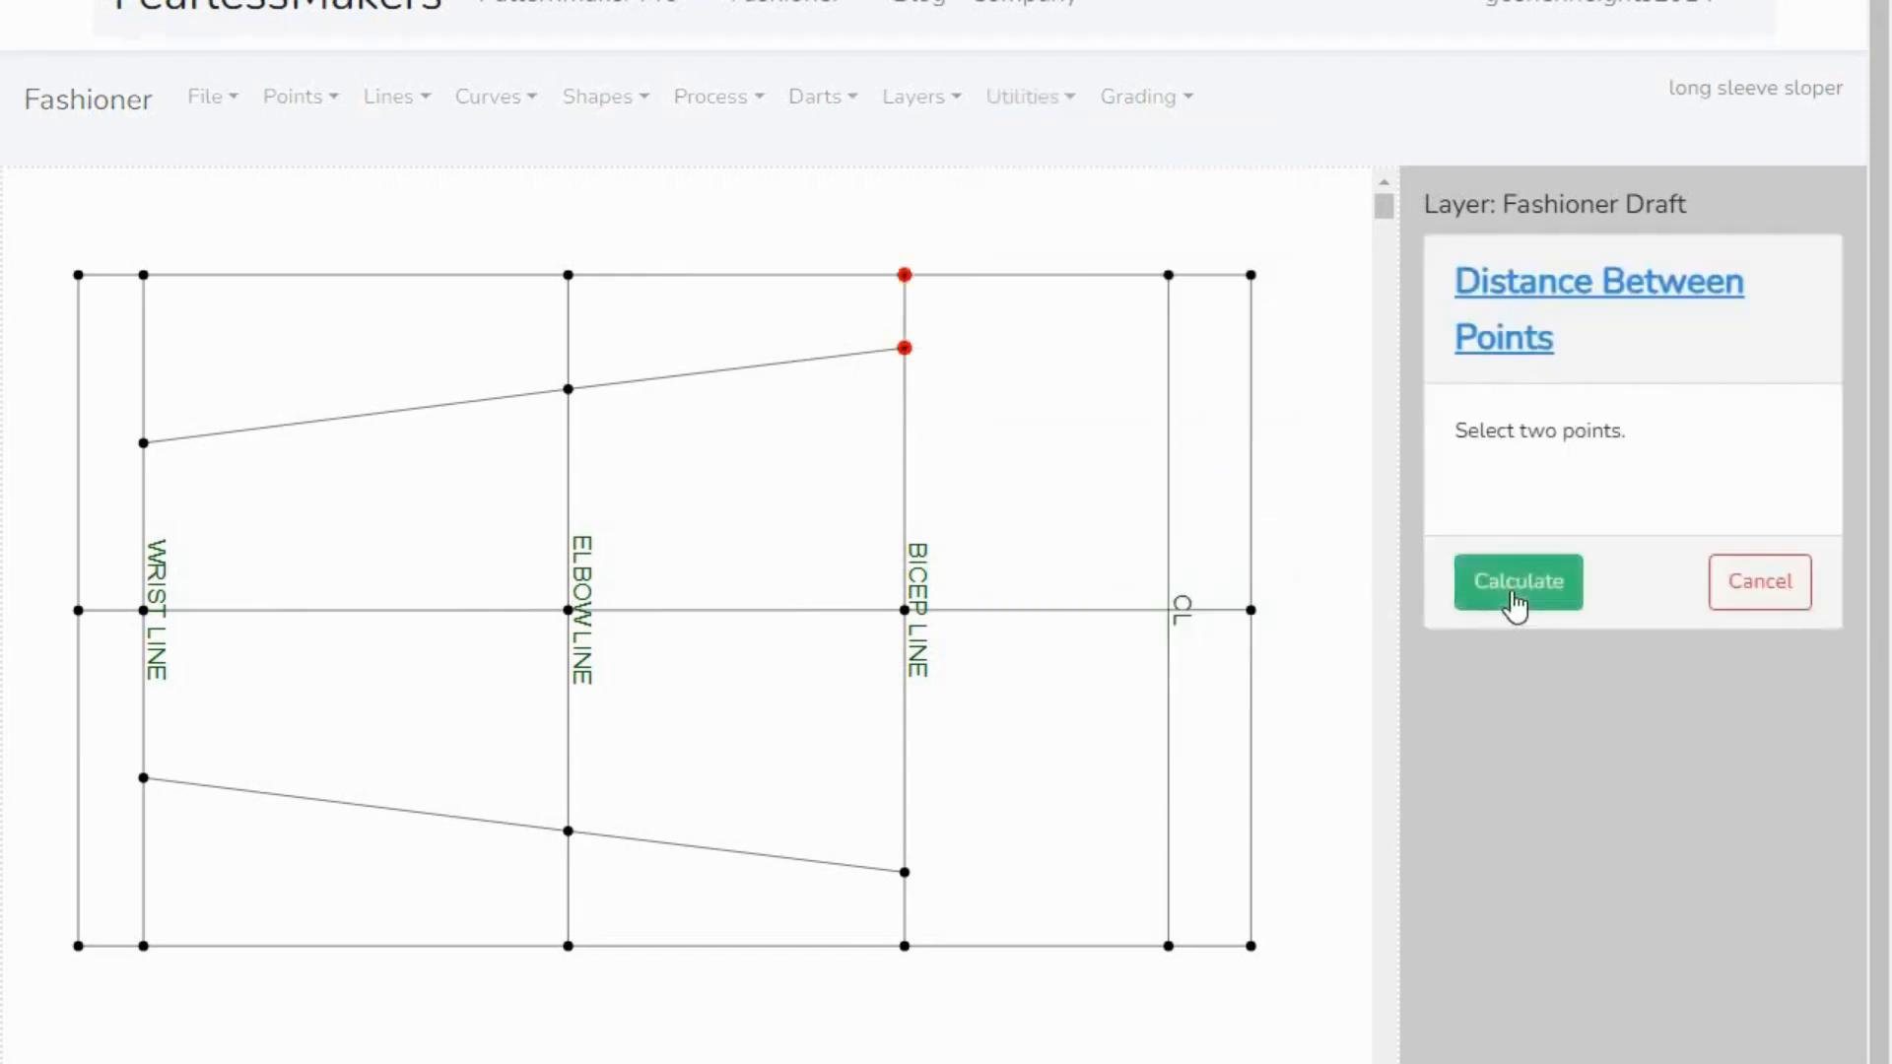
click(1513, 592)
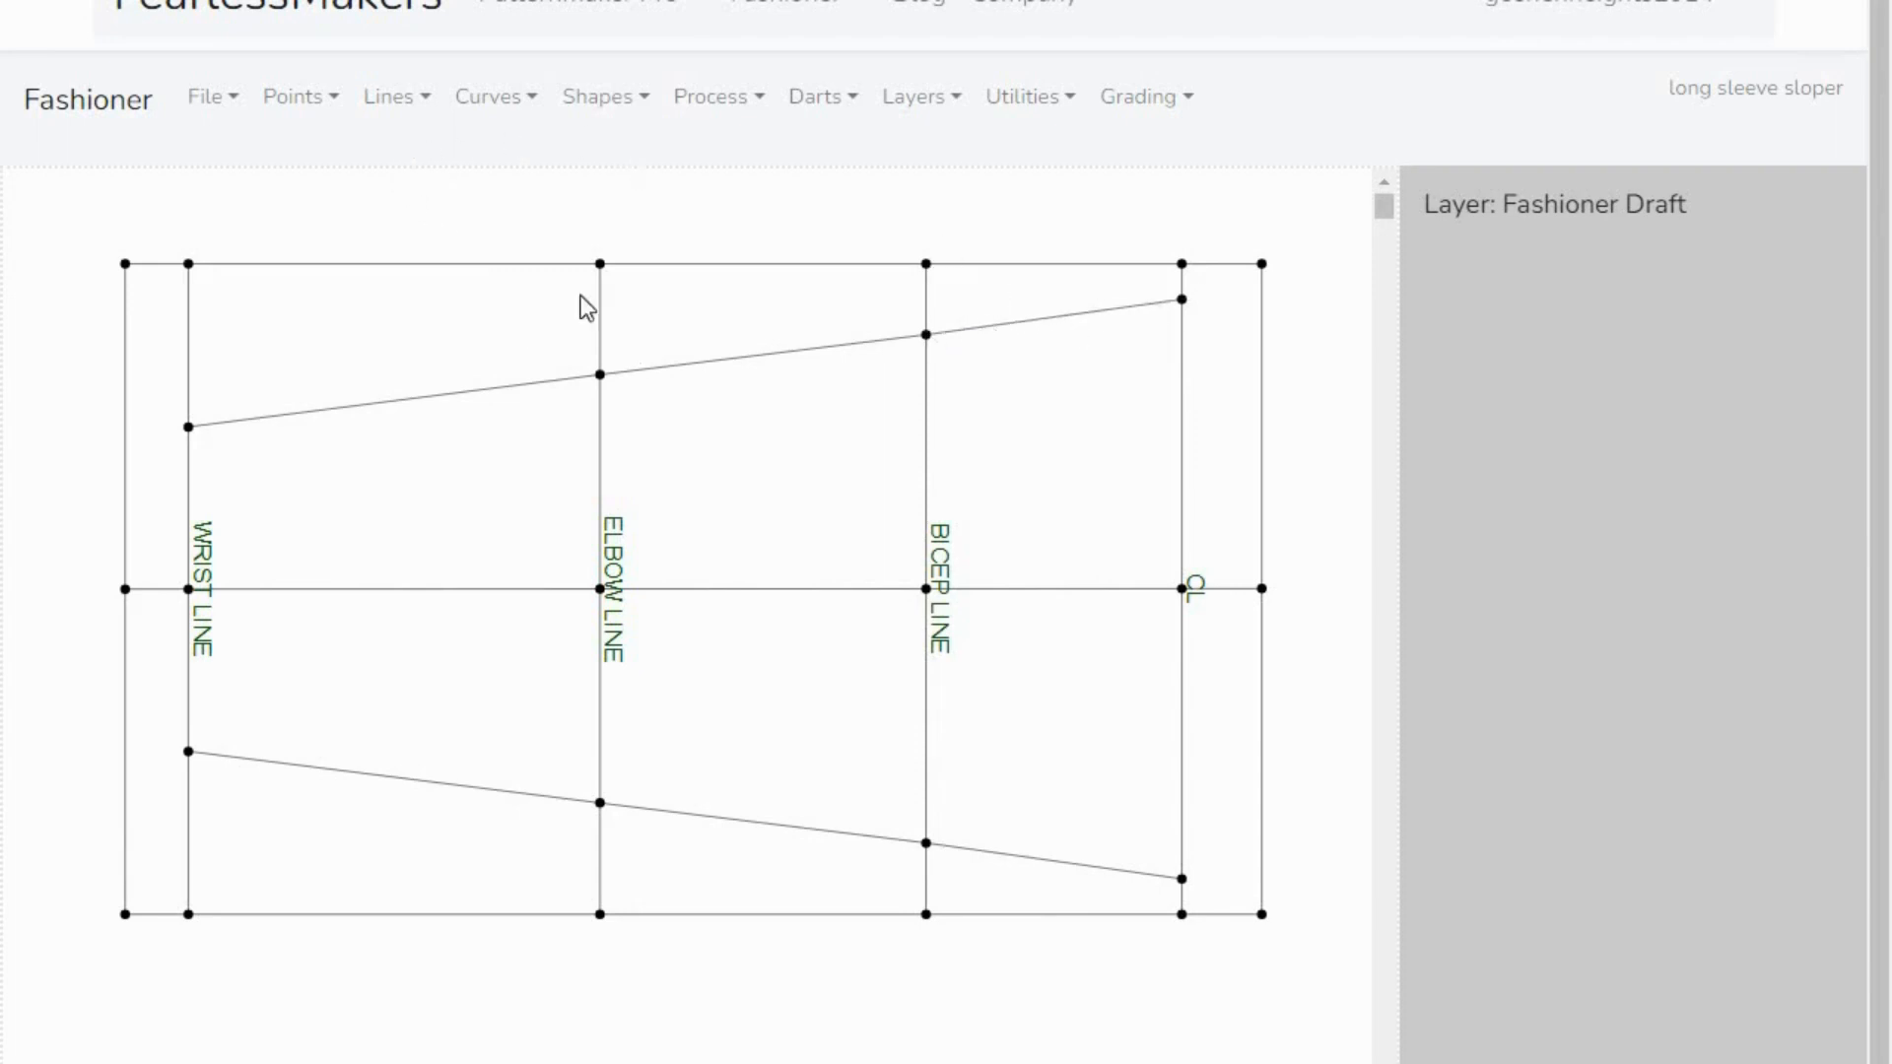
- Add a point on the upper slanted line between the bicep line and CL, 8.08 cm from each end
click(328, 110)
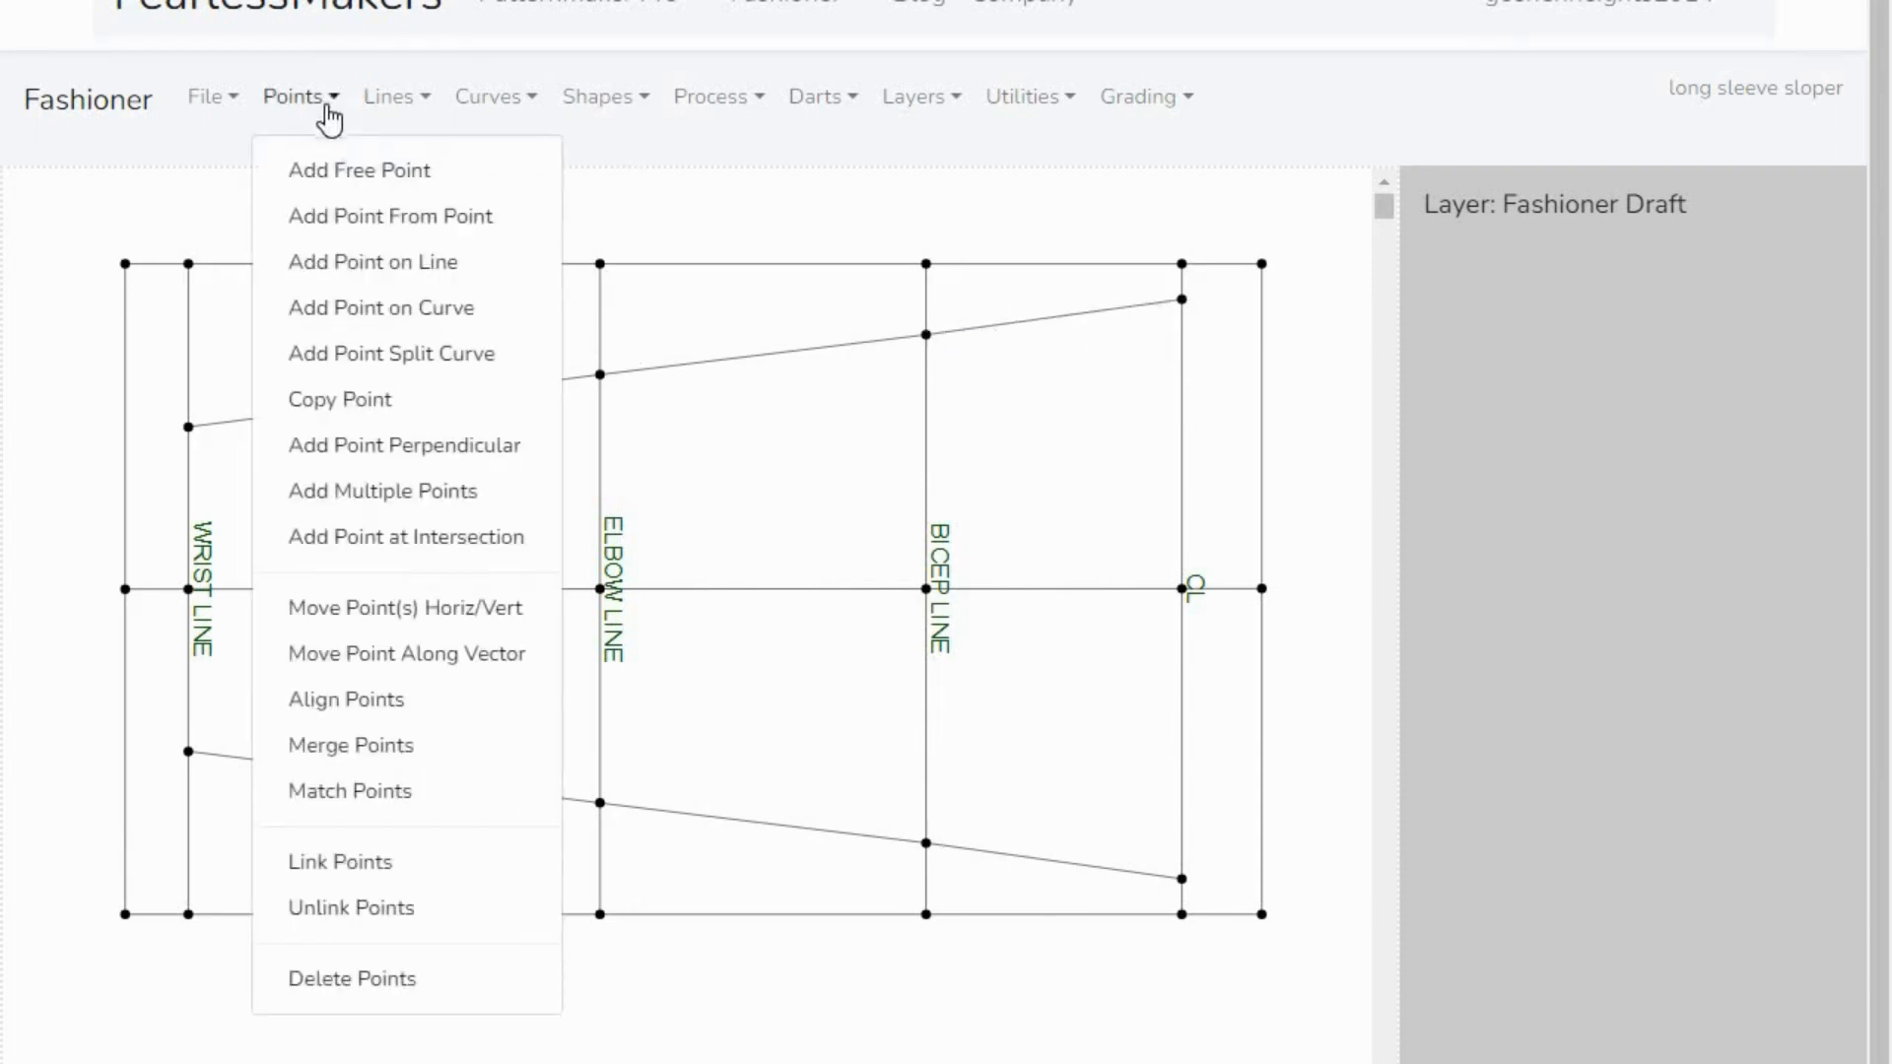
click(345, 261)
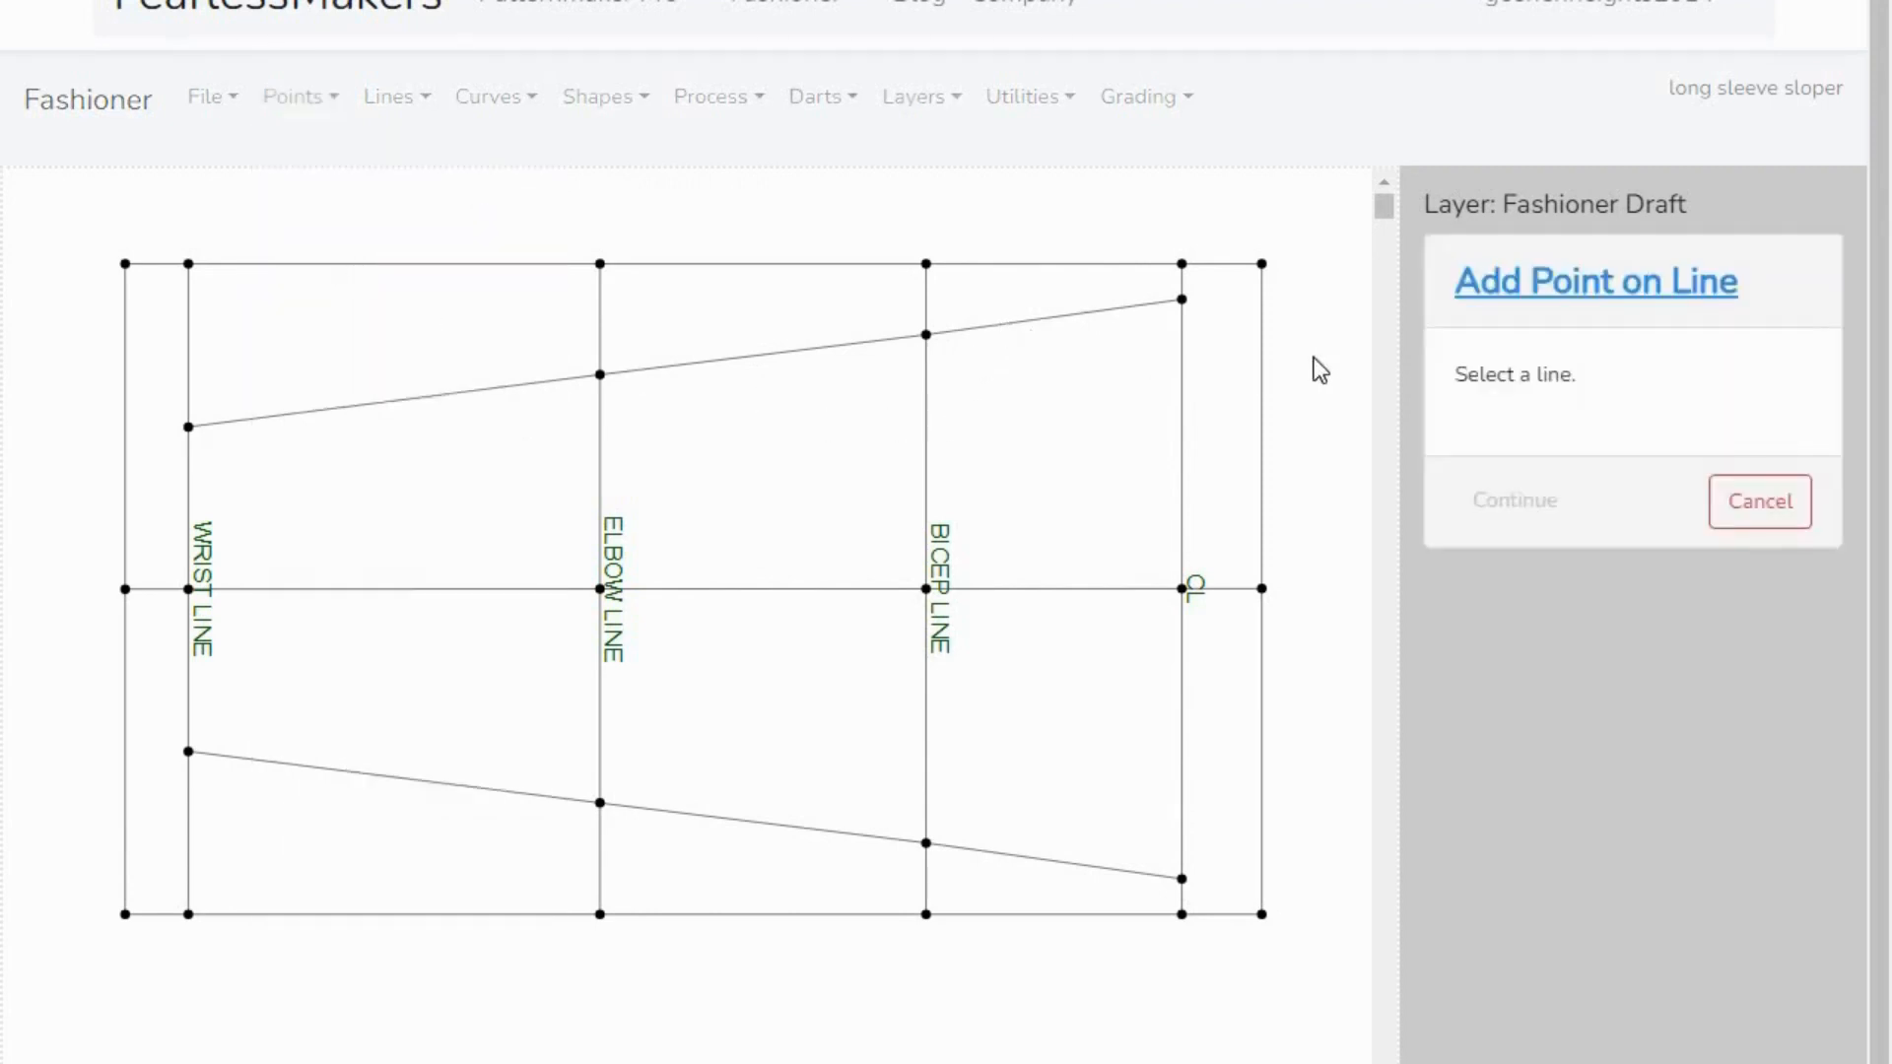
scroll(1320, 369, up, 3)
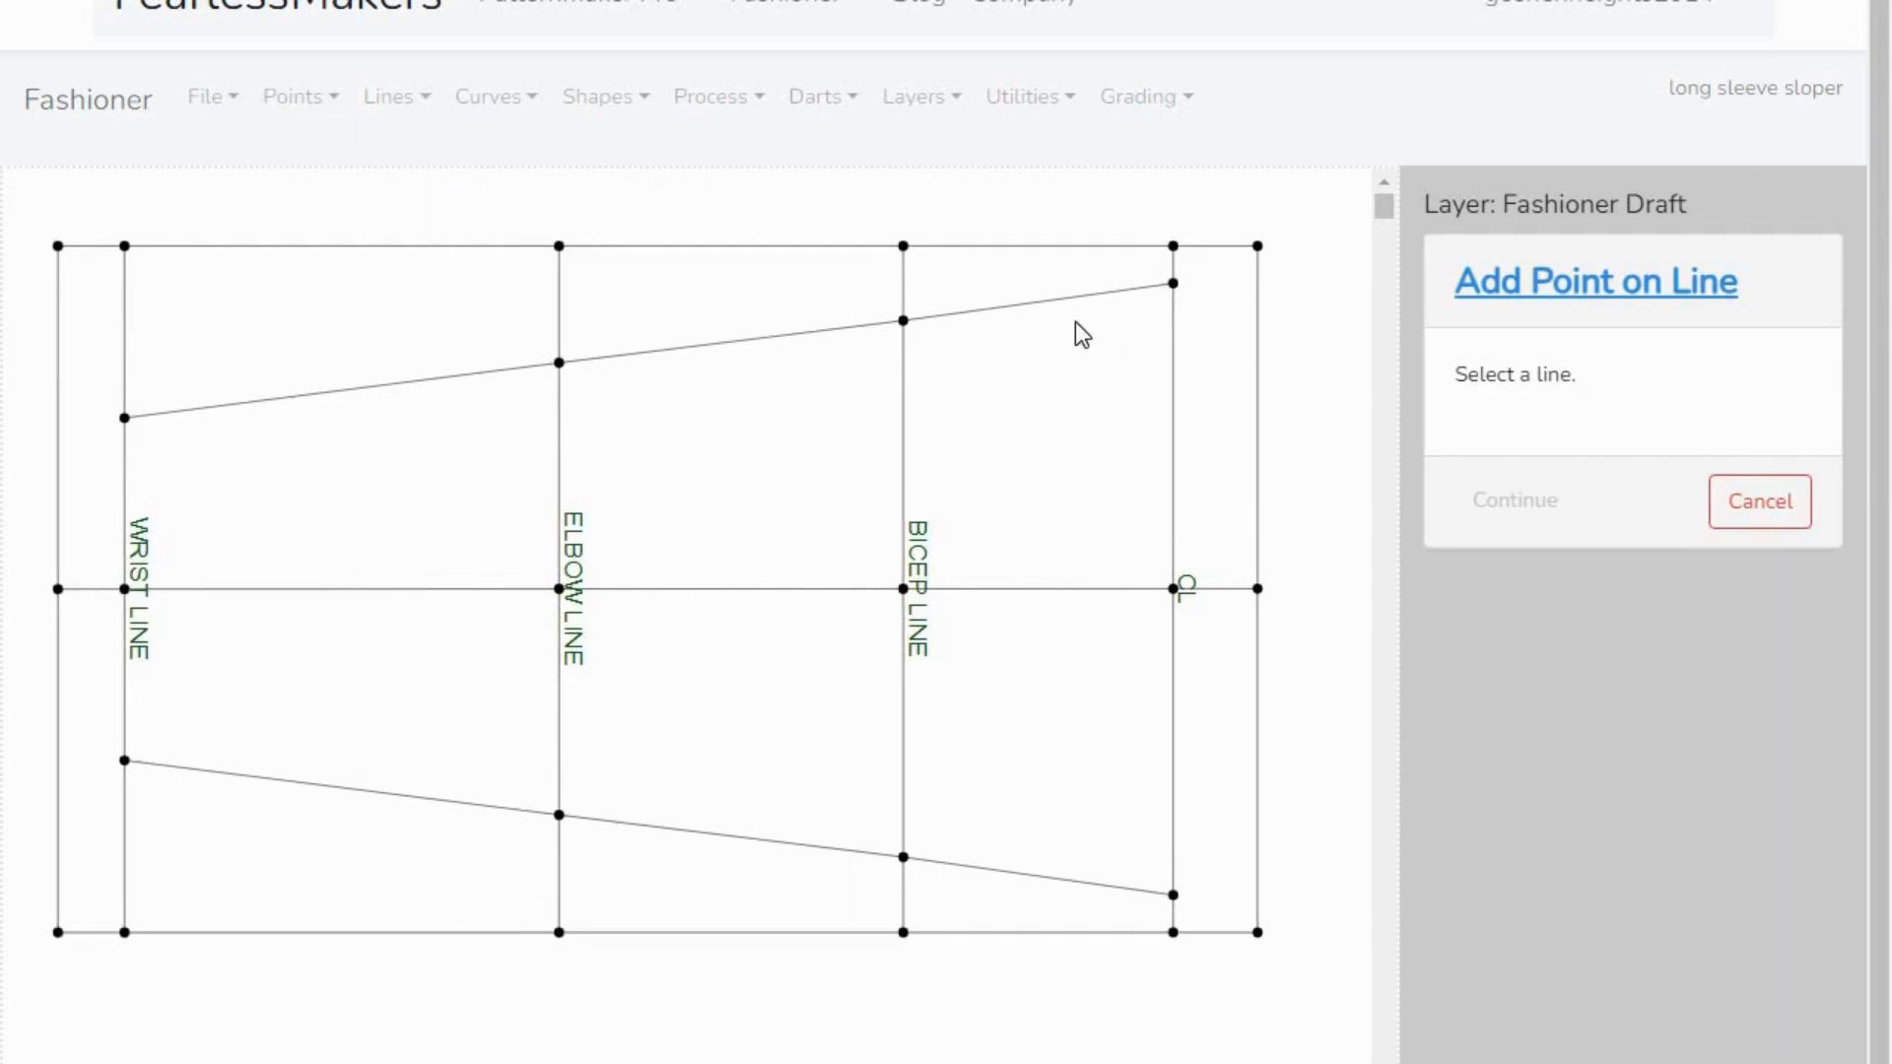
click(1004, 320)
click(1515, 501)
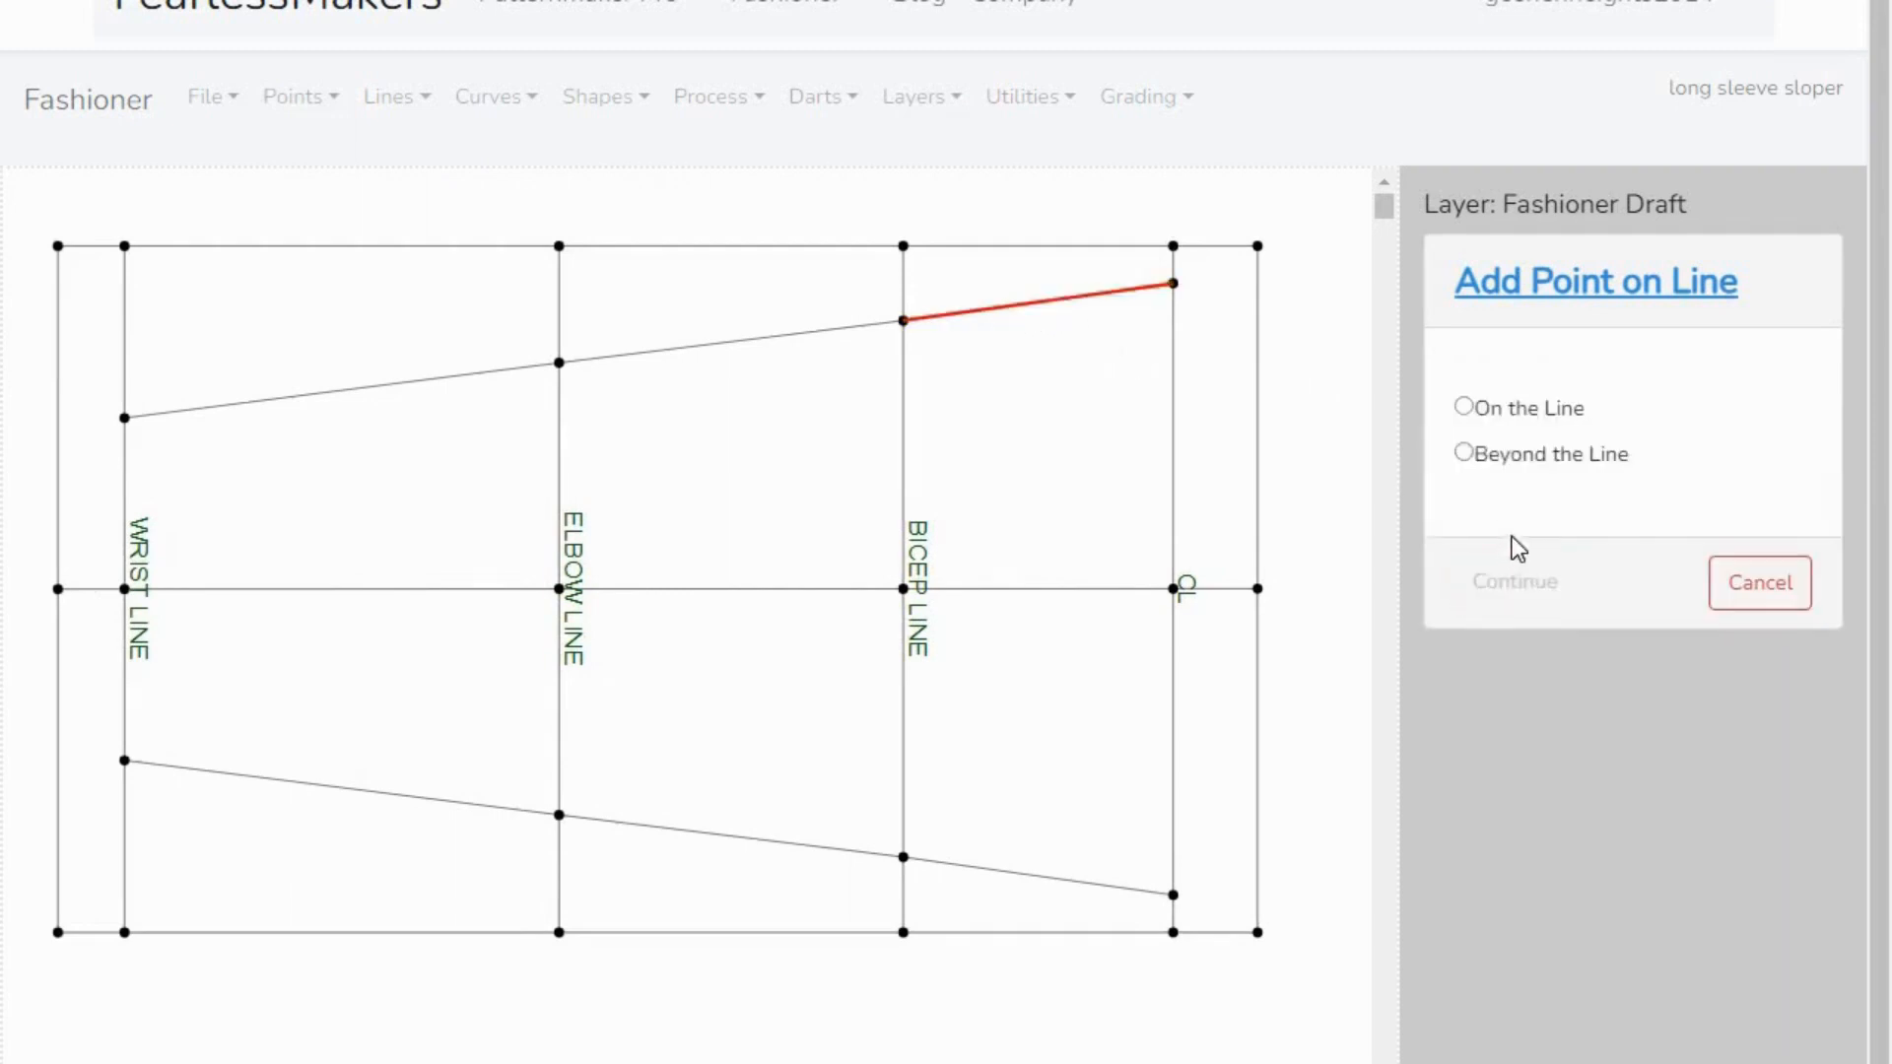
click(1465, 410)
click(1517, 583)
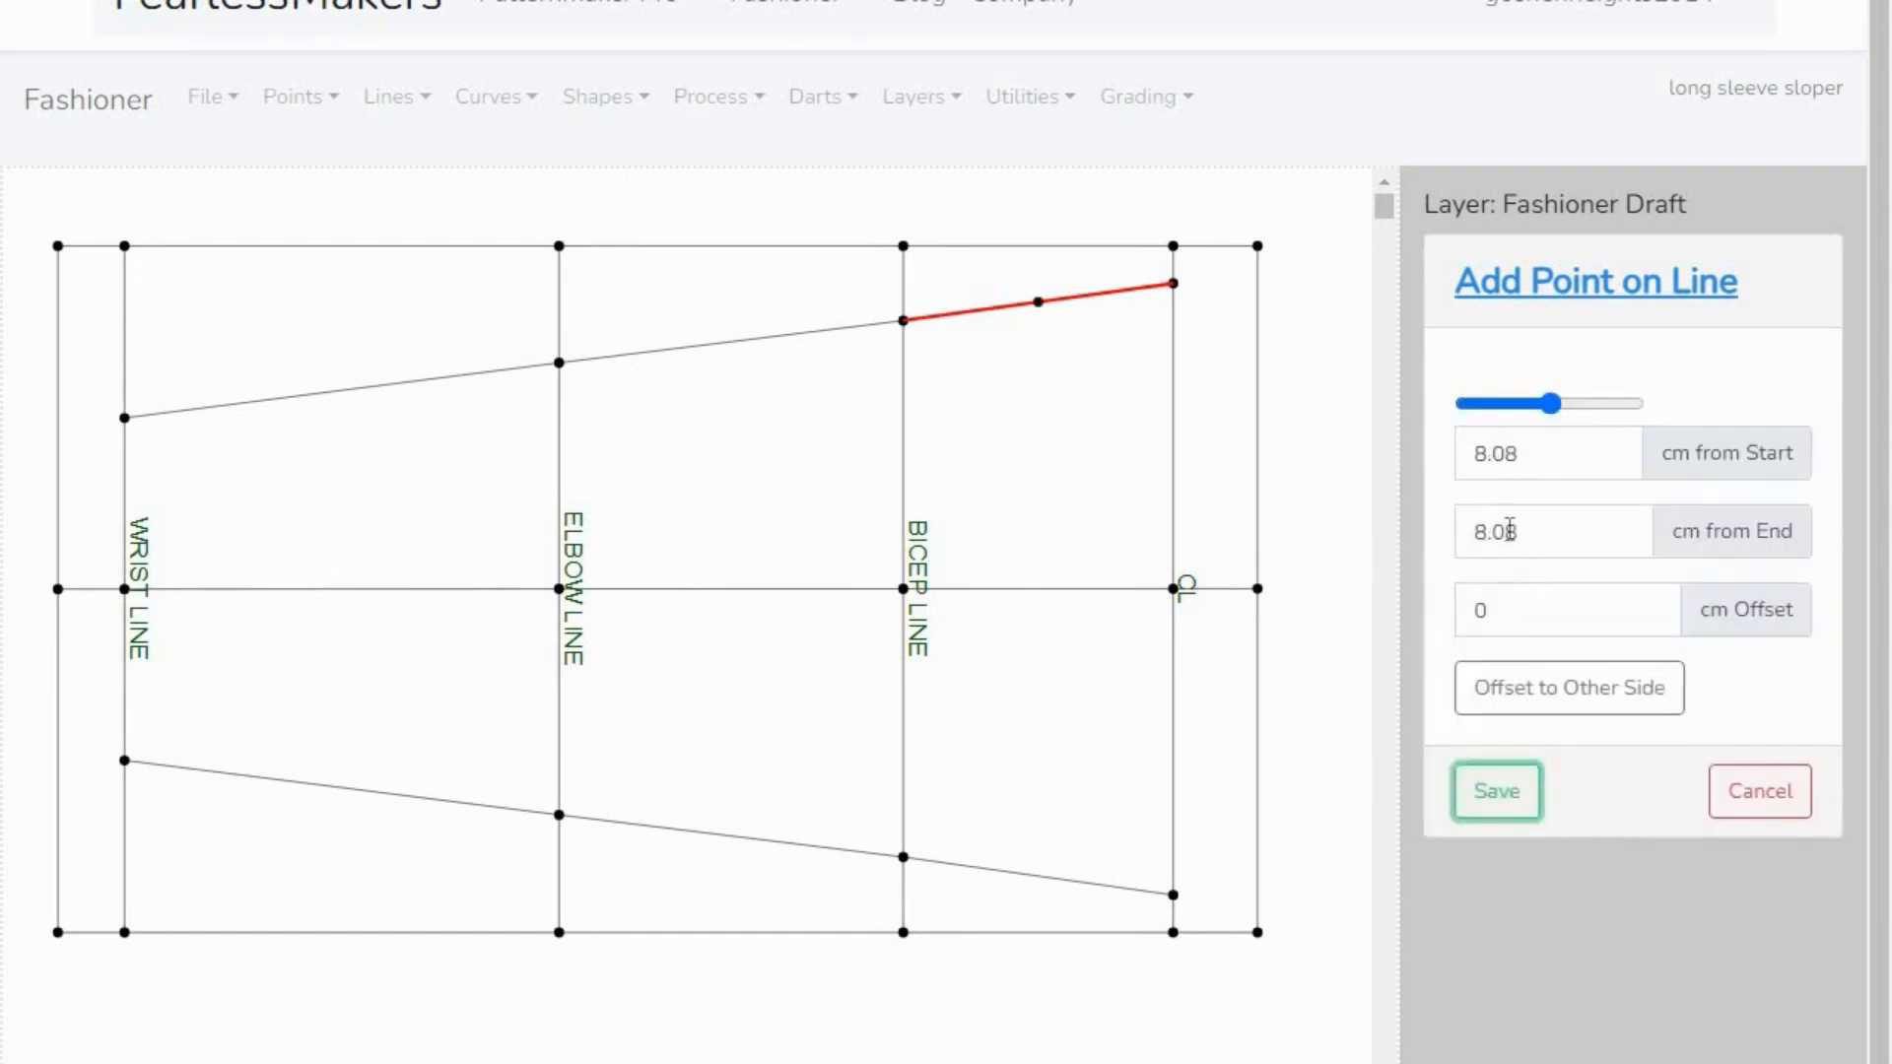
click(1497, 792)
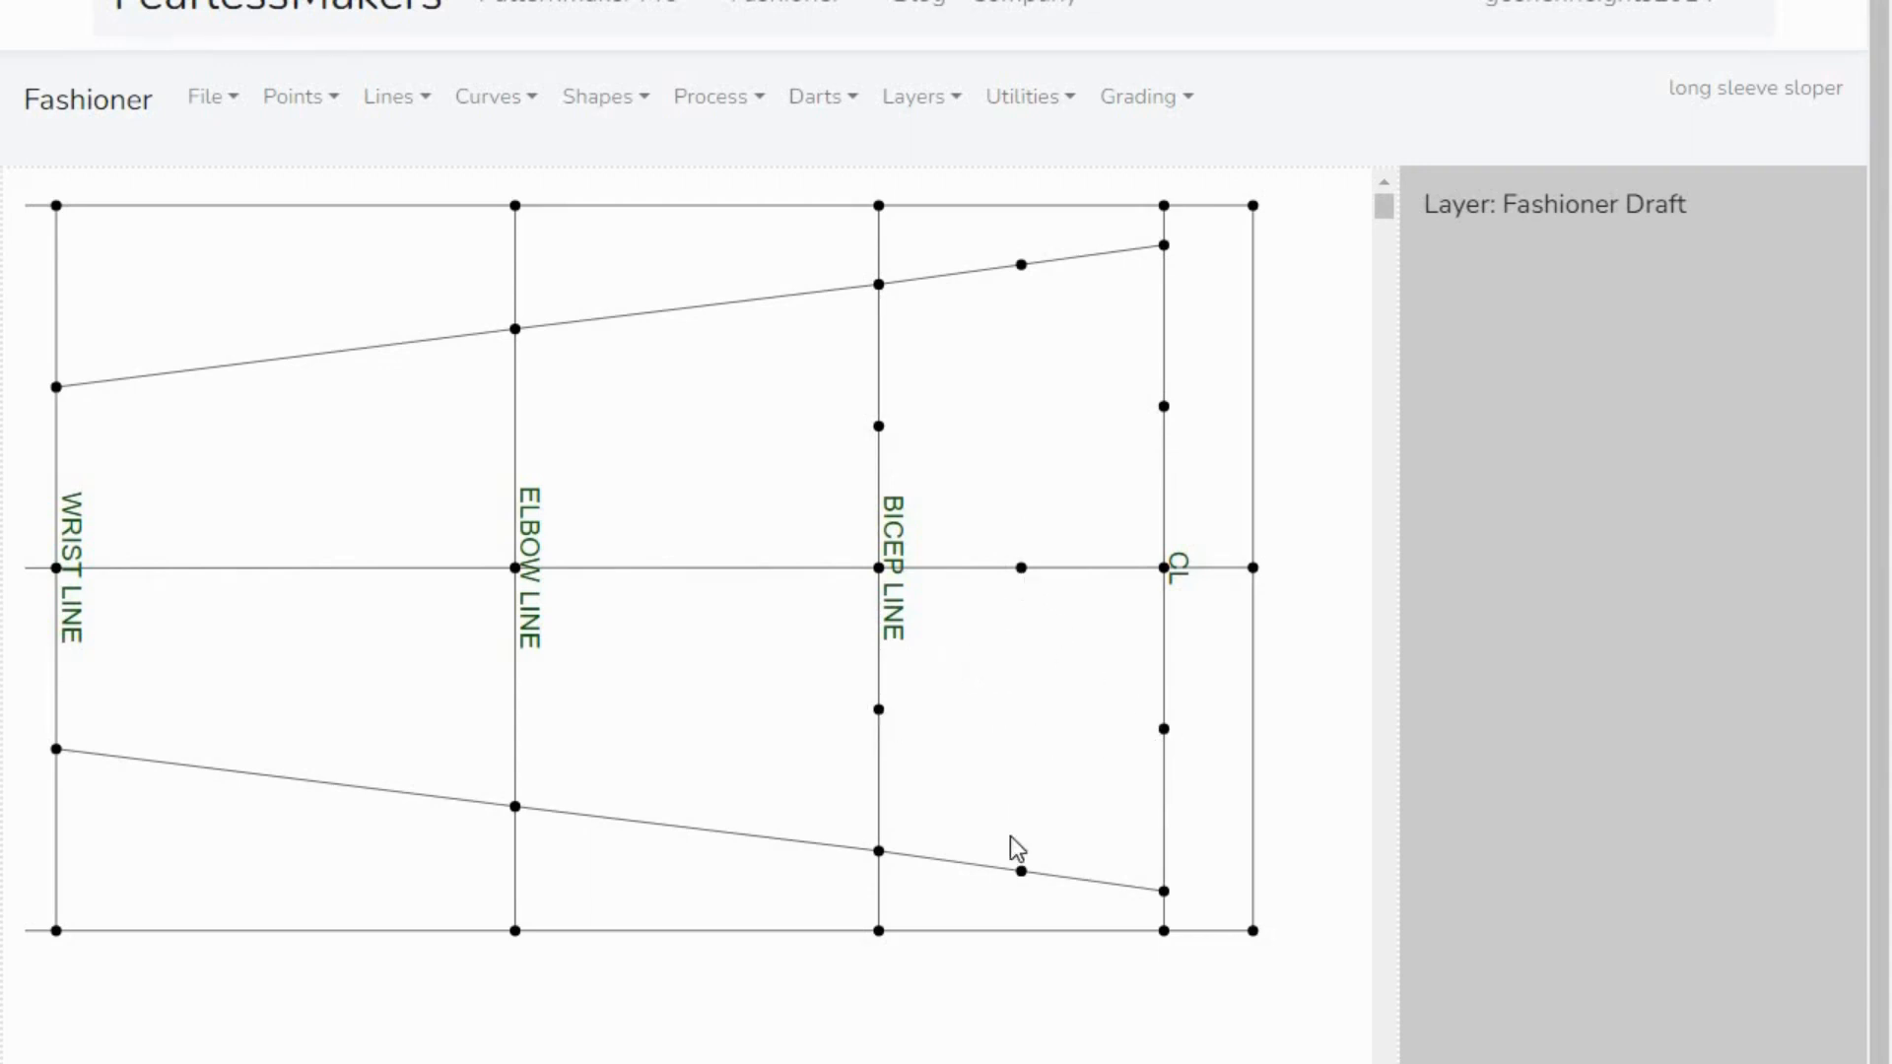
- Draw the line through the midway points between the bicep line and CL, and add a point where it crosses the lower short guide line
click(1020, 871)
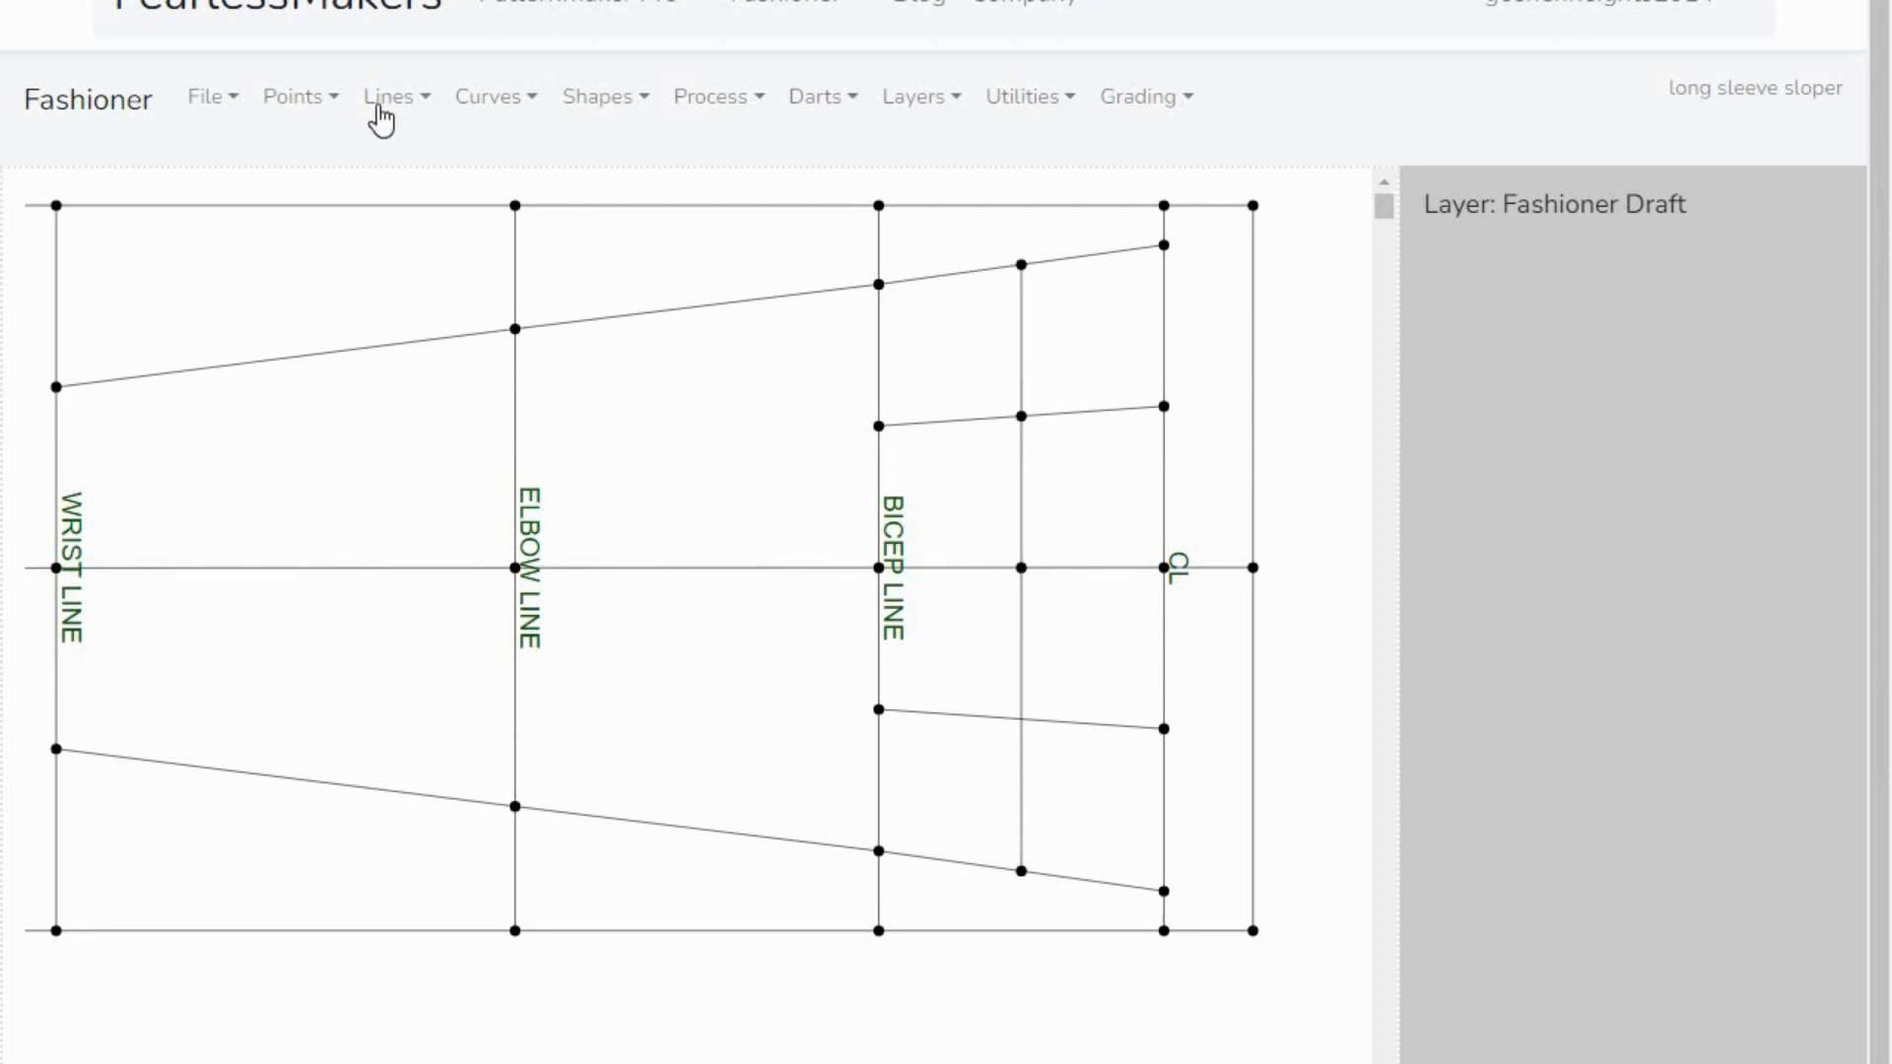
click(323, 116)
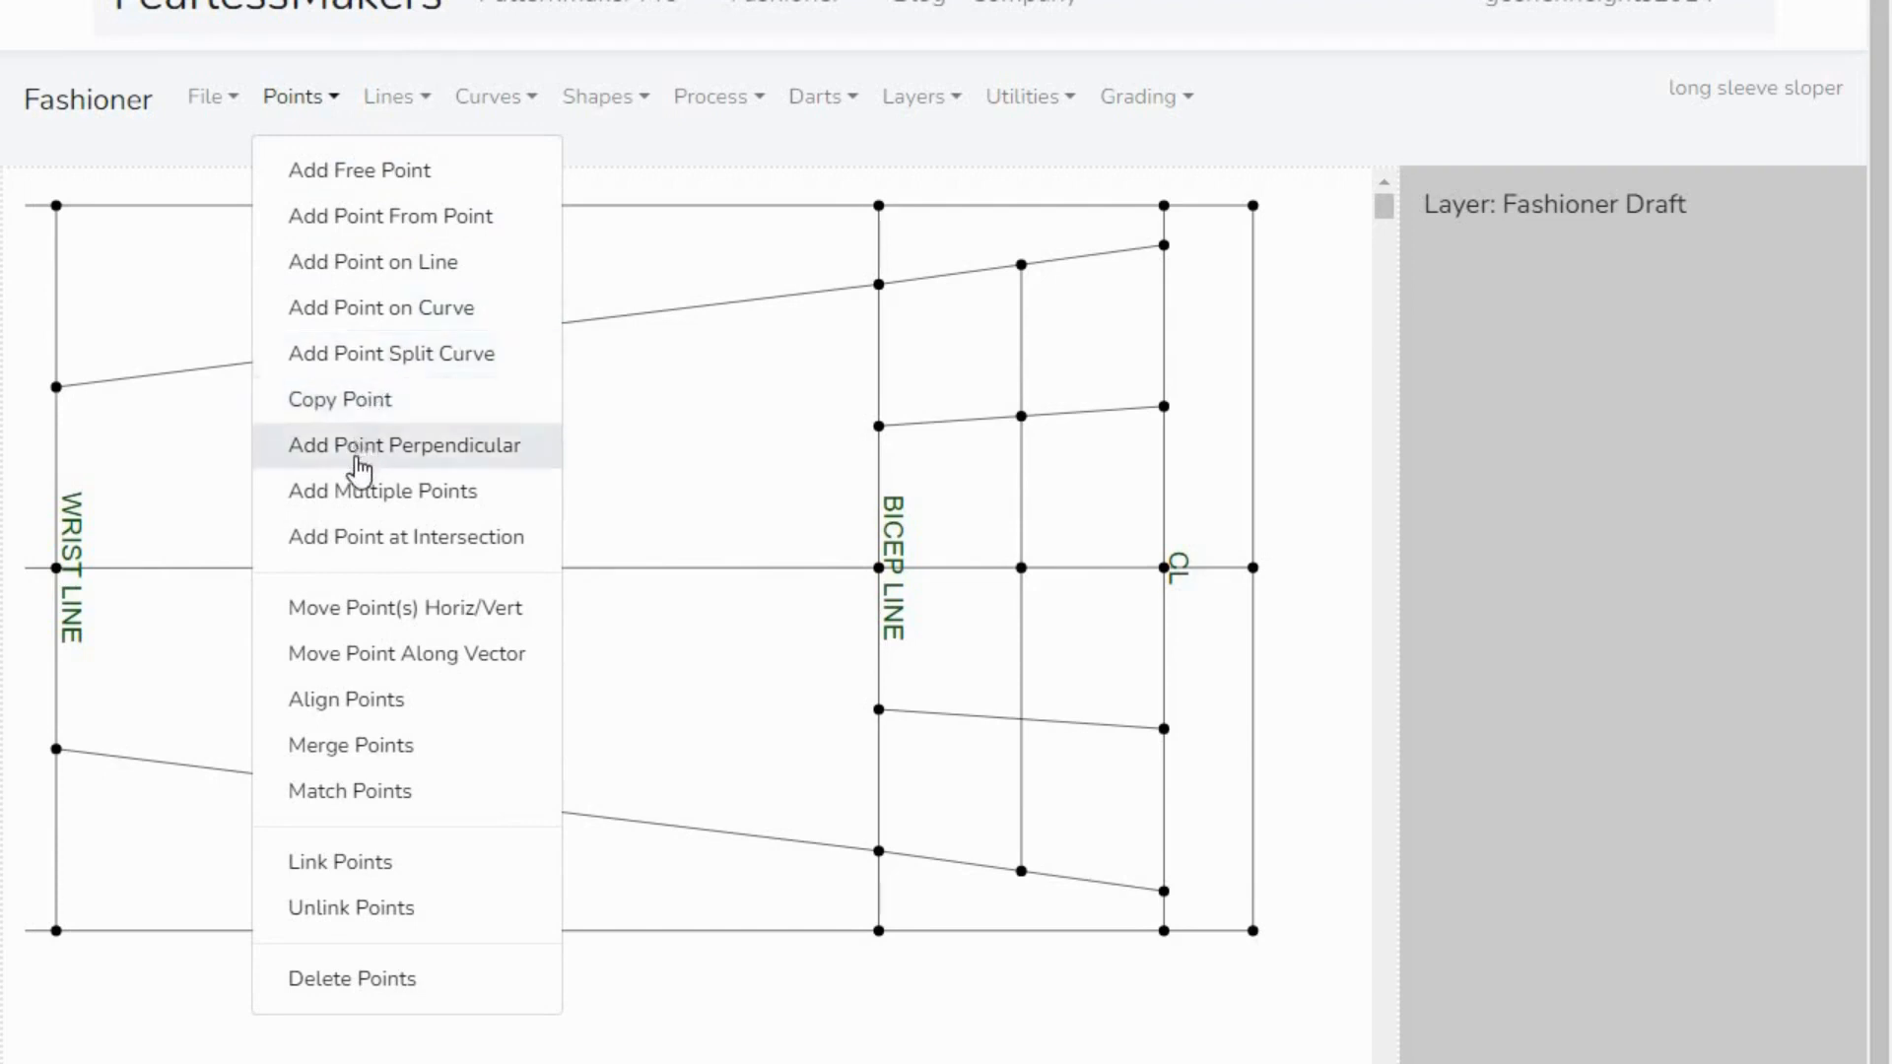
click(360, 537)
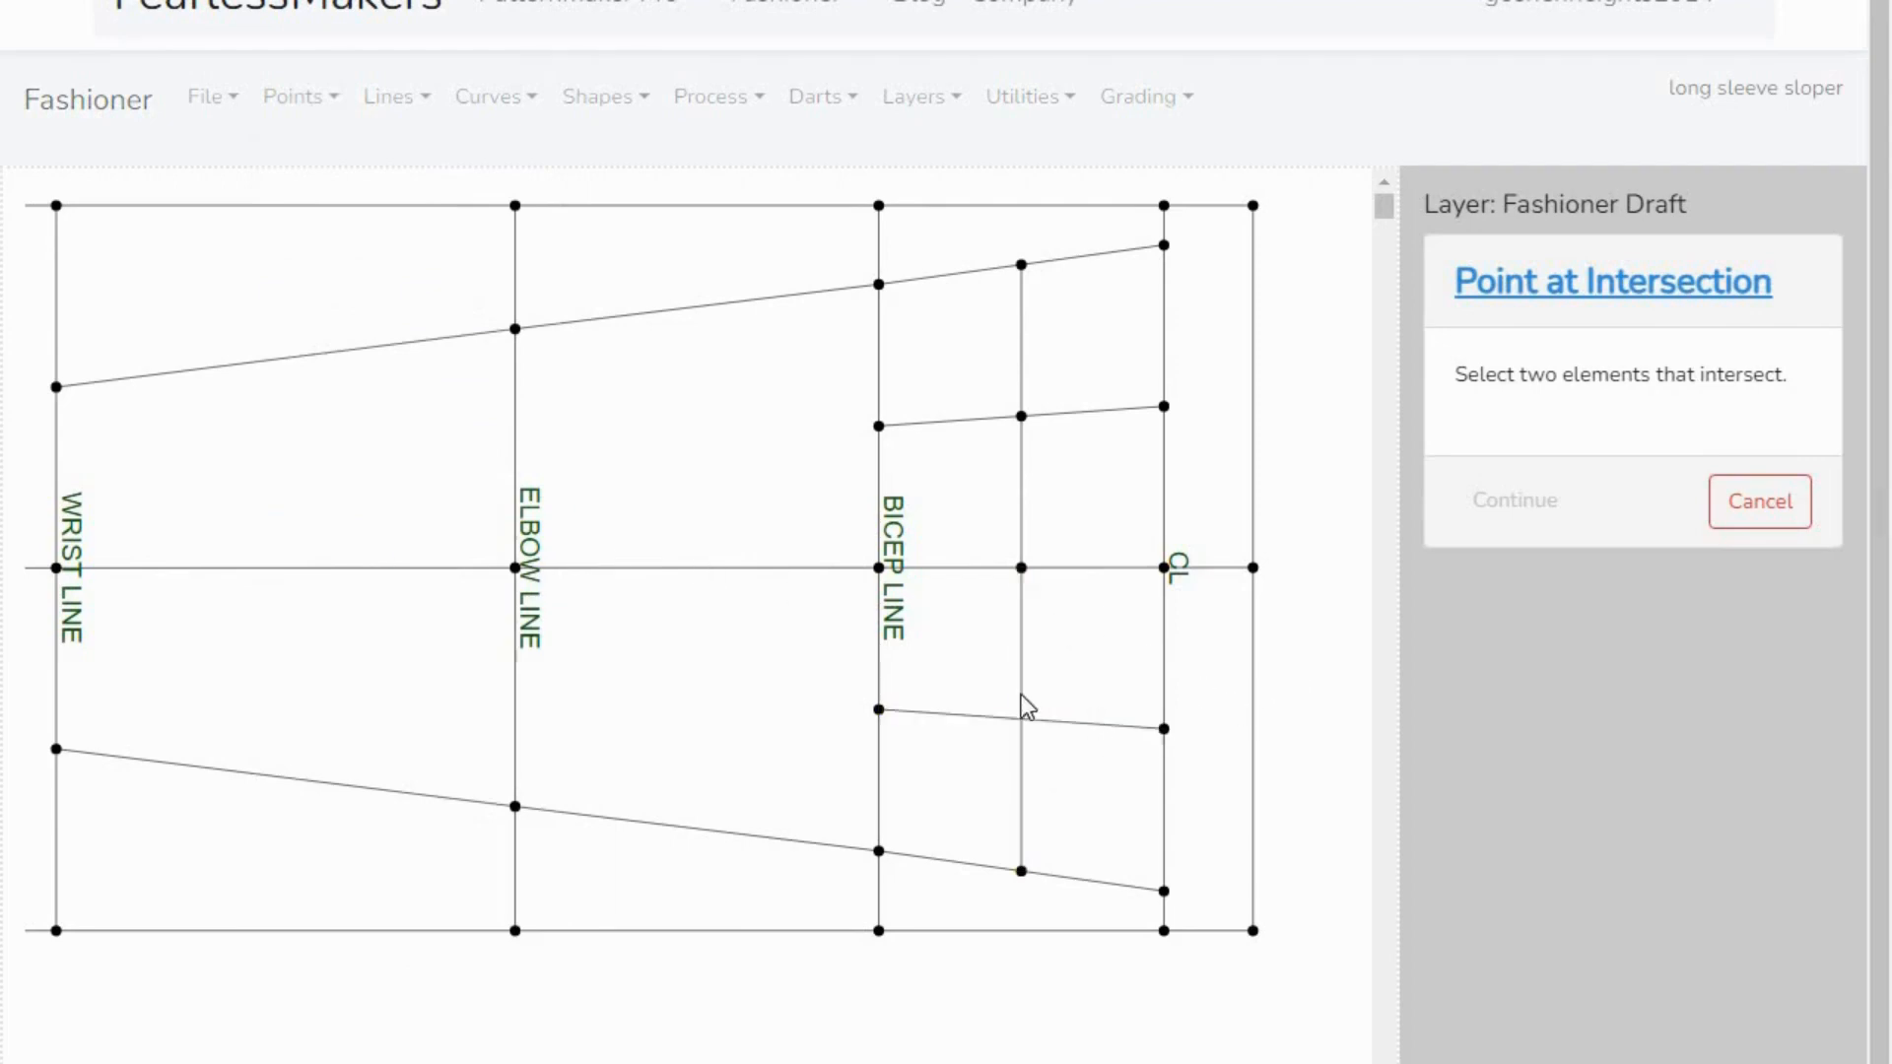
click(1021, 730)
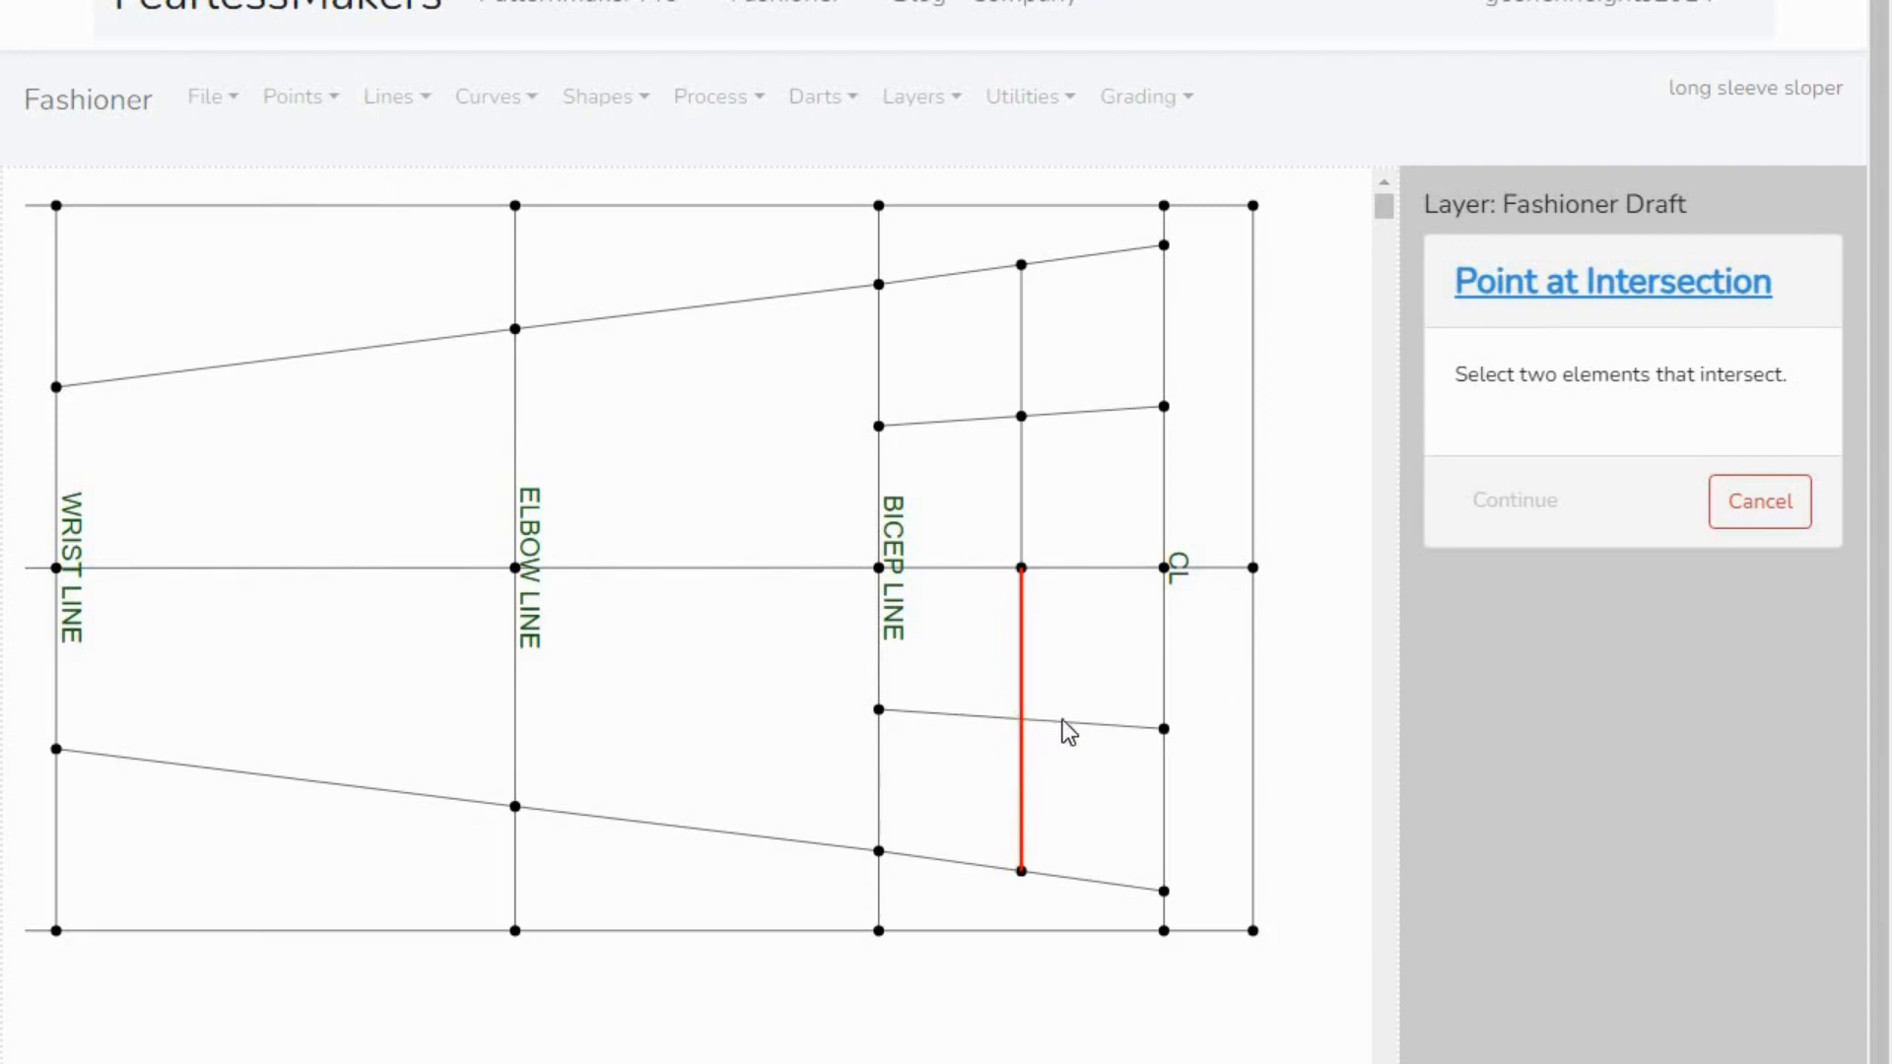
click(1062, 721)
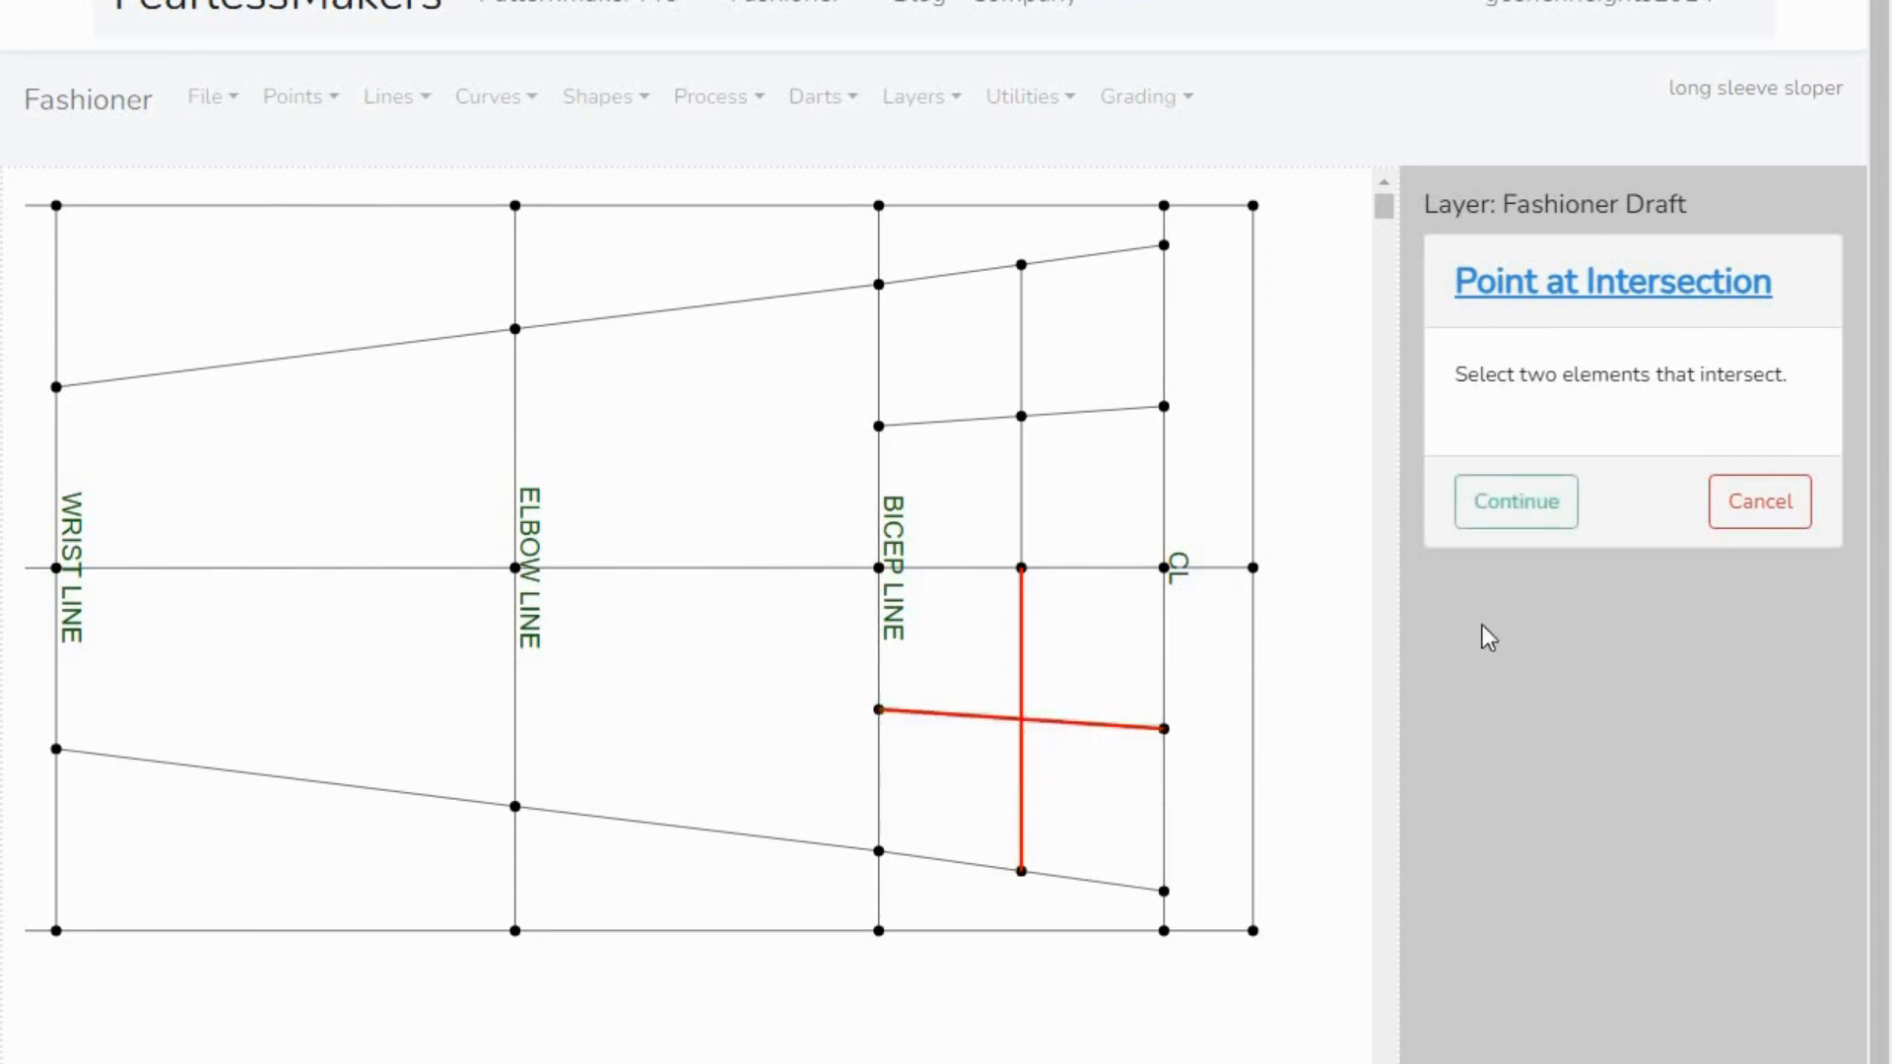
click(1526, 520)
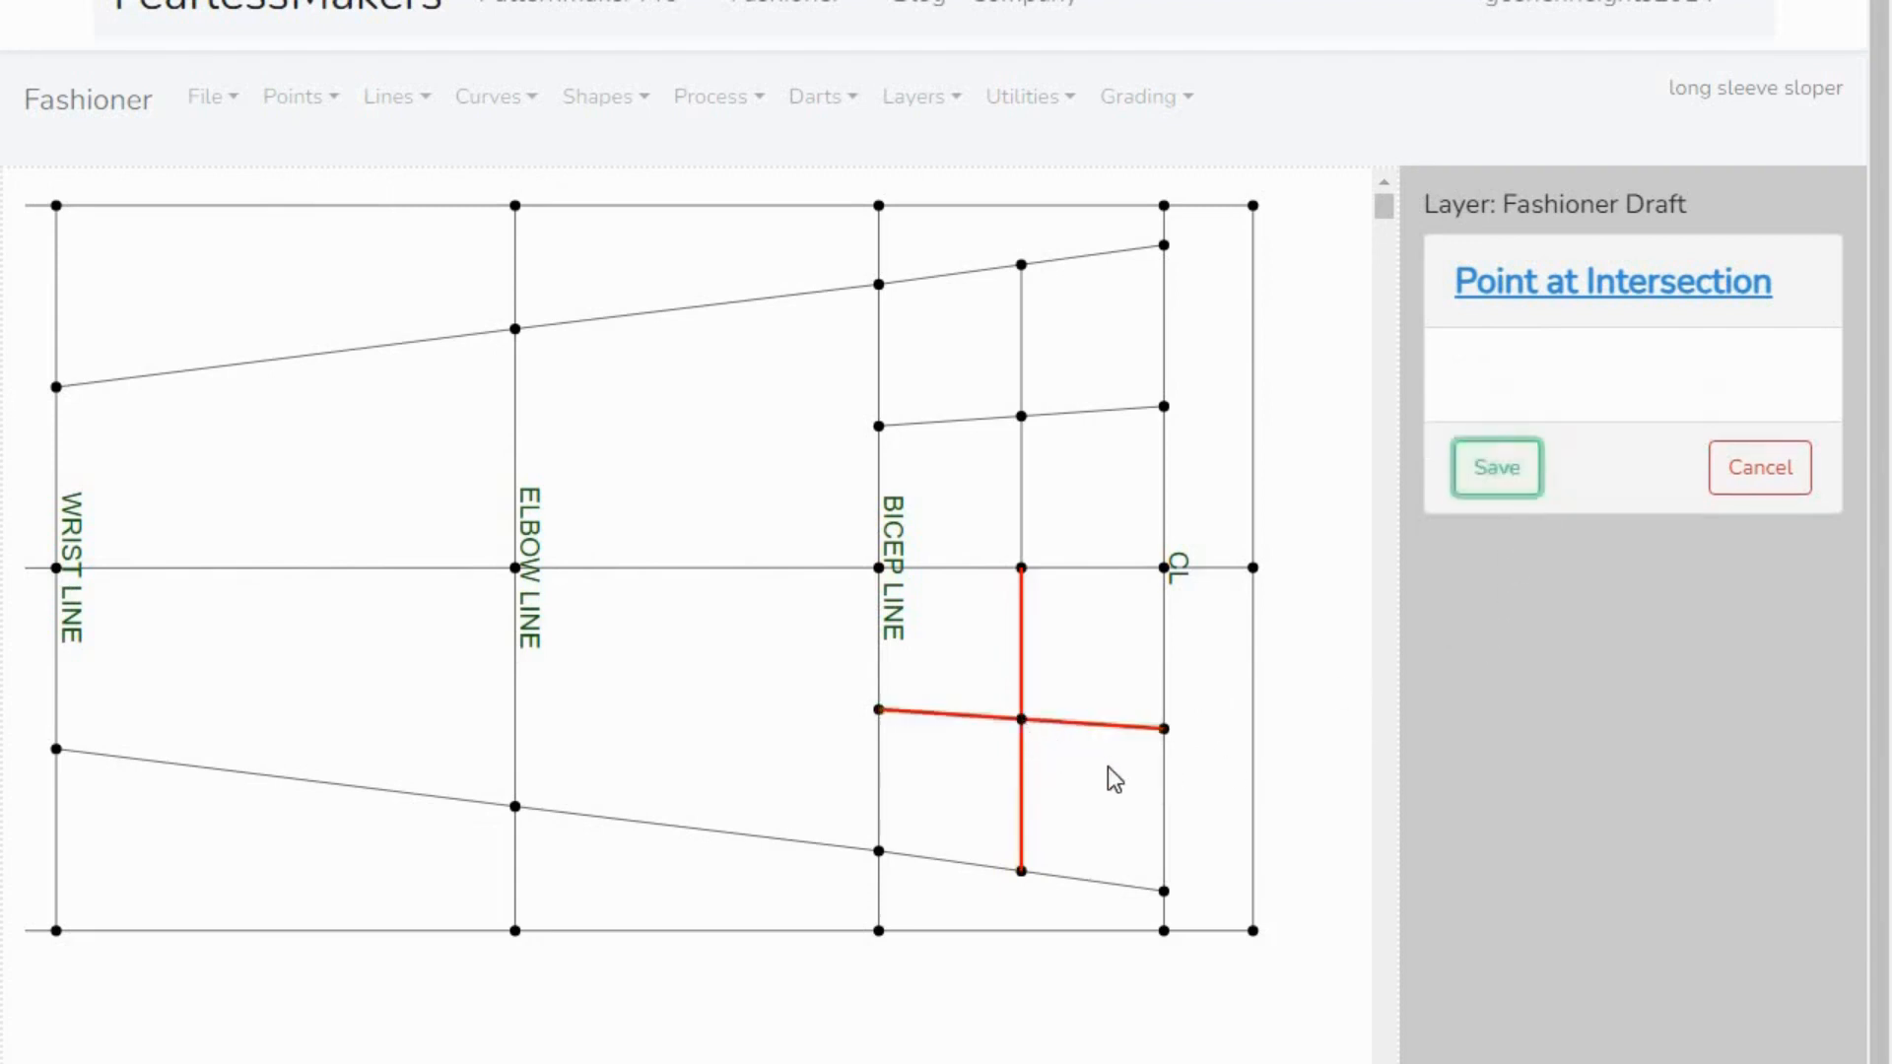
click(1511, 483)
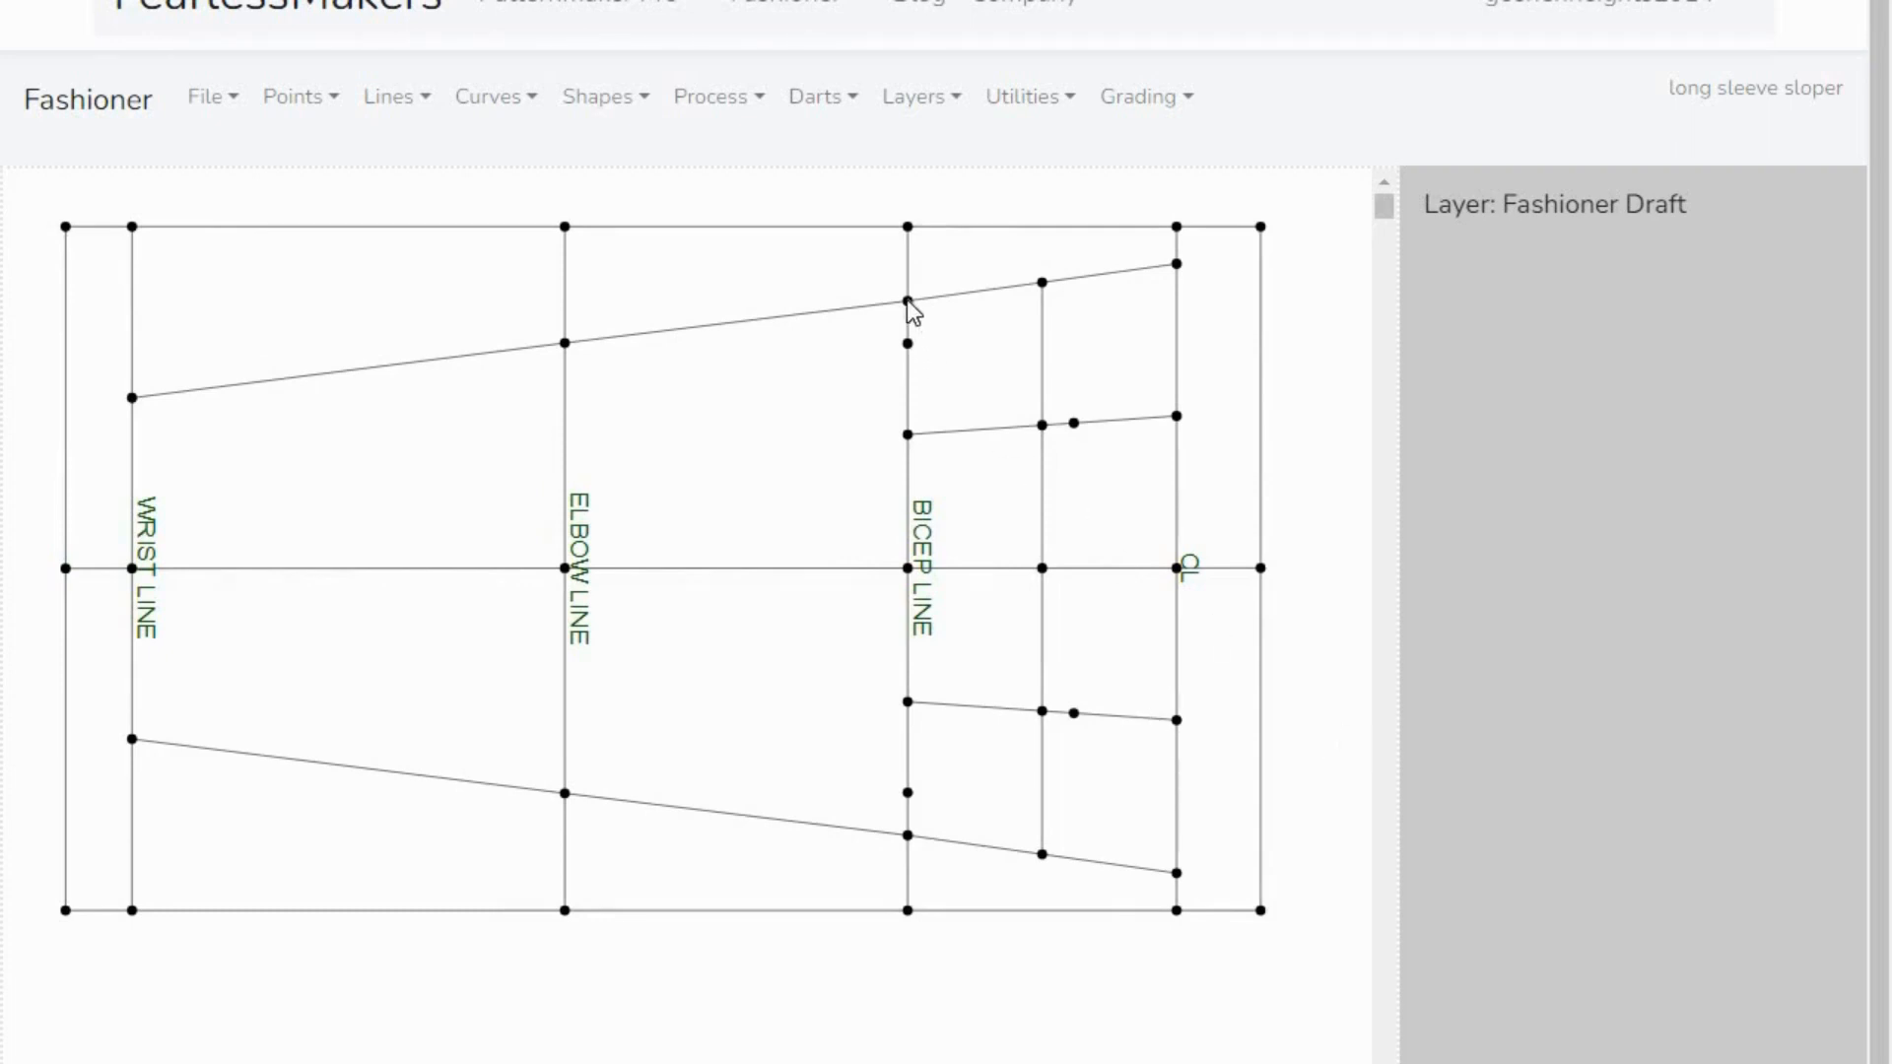
- Add a curve with 2 curve points from the centre point on CL to the upper sleeve-edge point on the bicep line
click(908, 344)
click(529, 107)
click(520, 173)
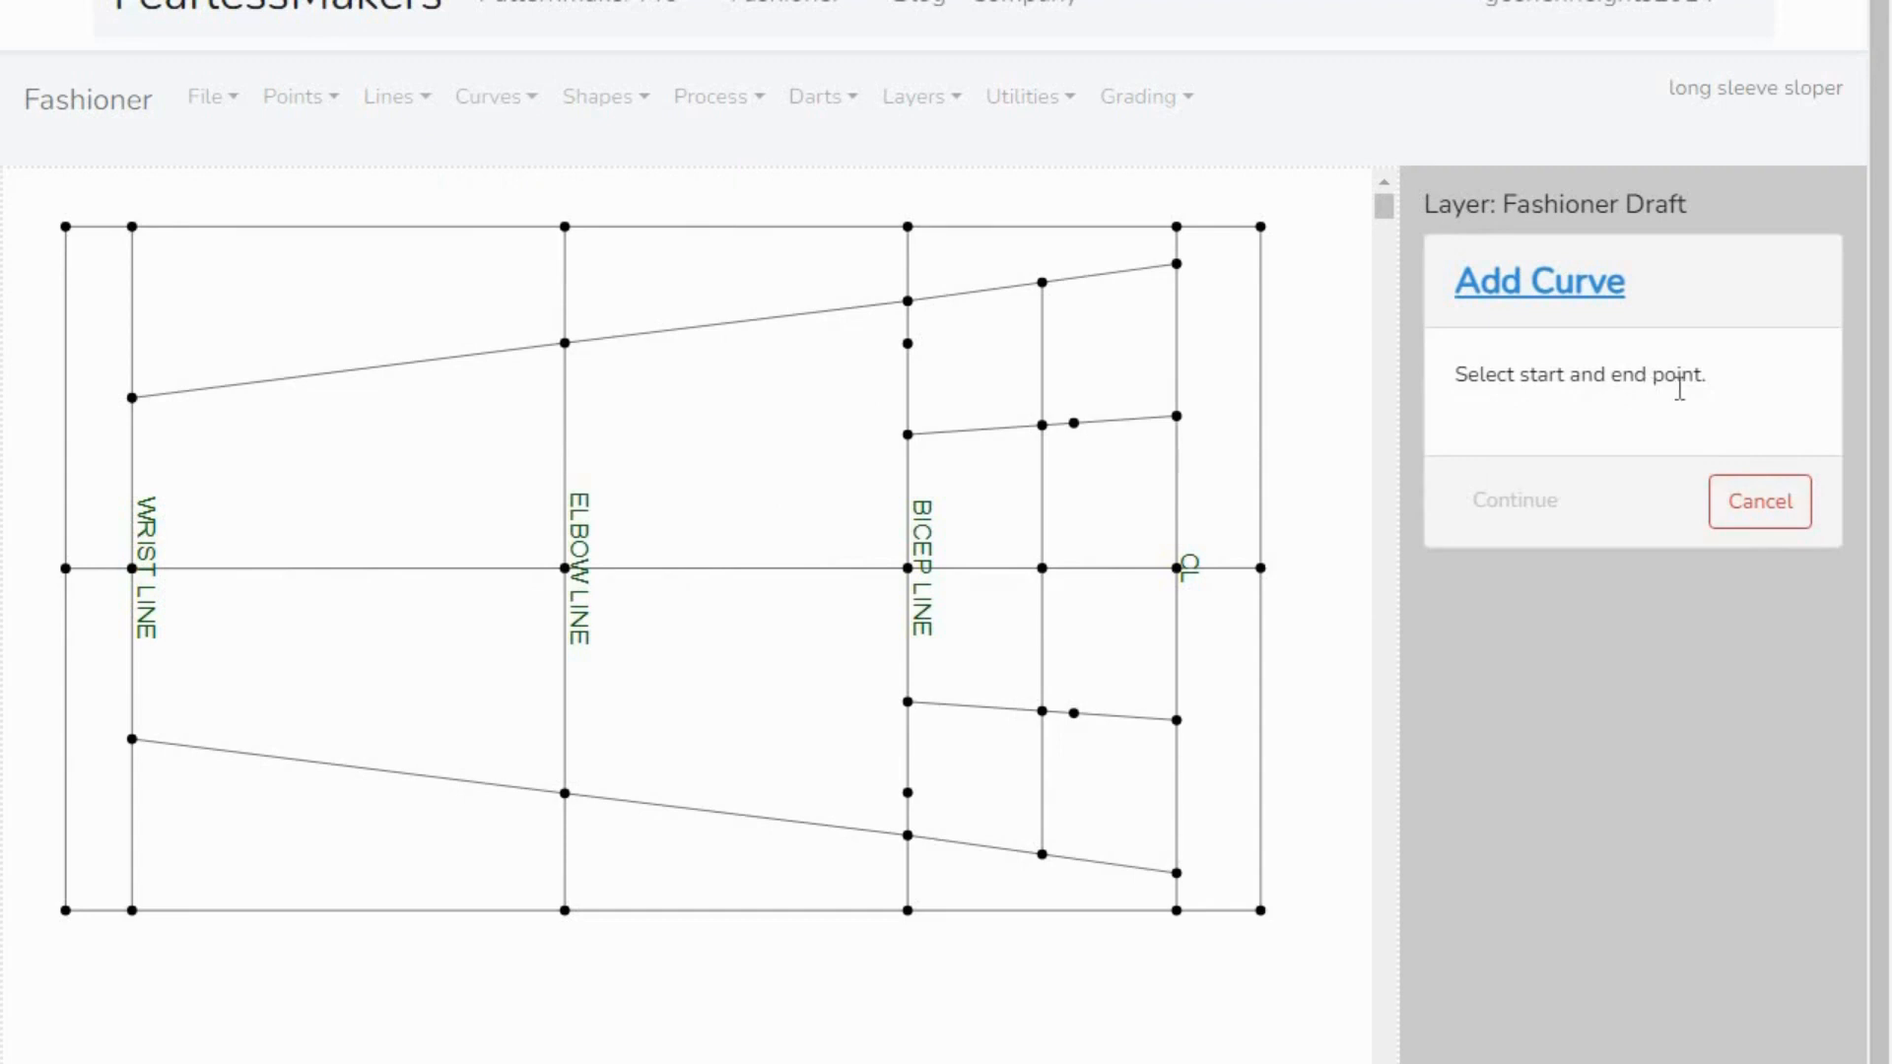
click(1175, 572)
click(908, 301)
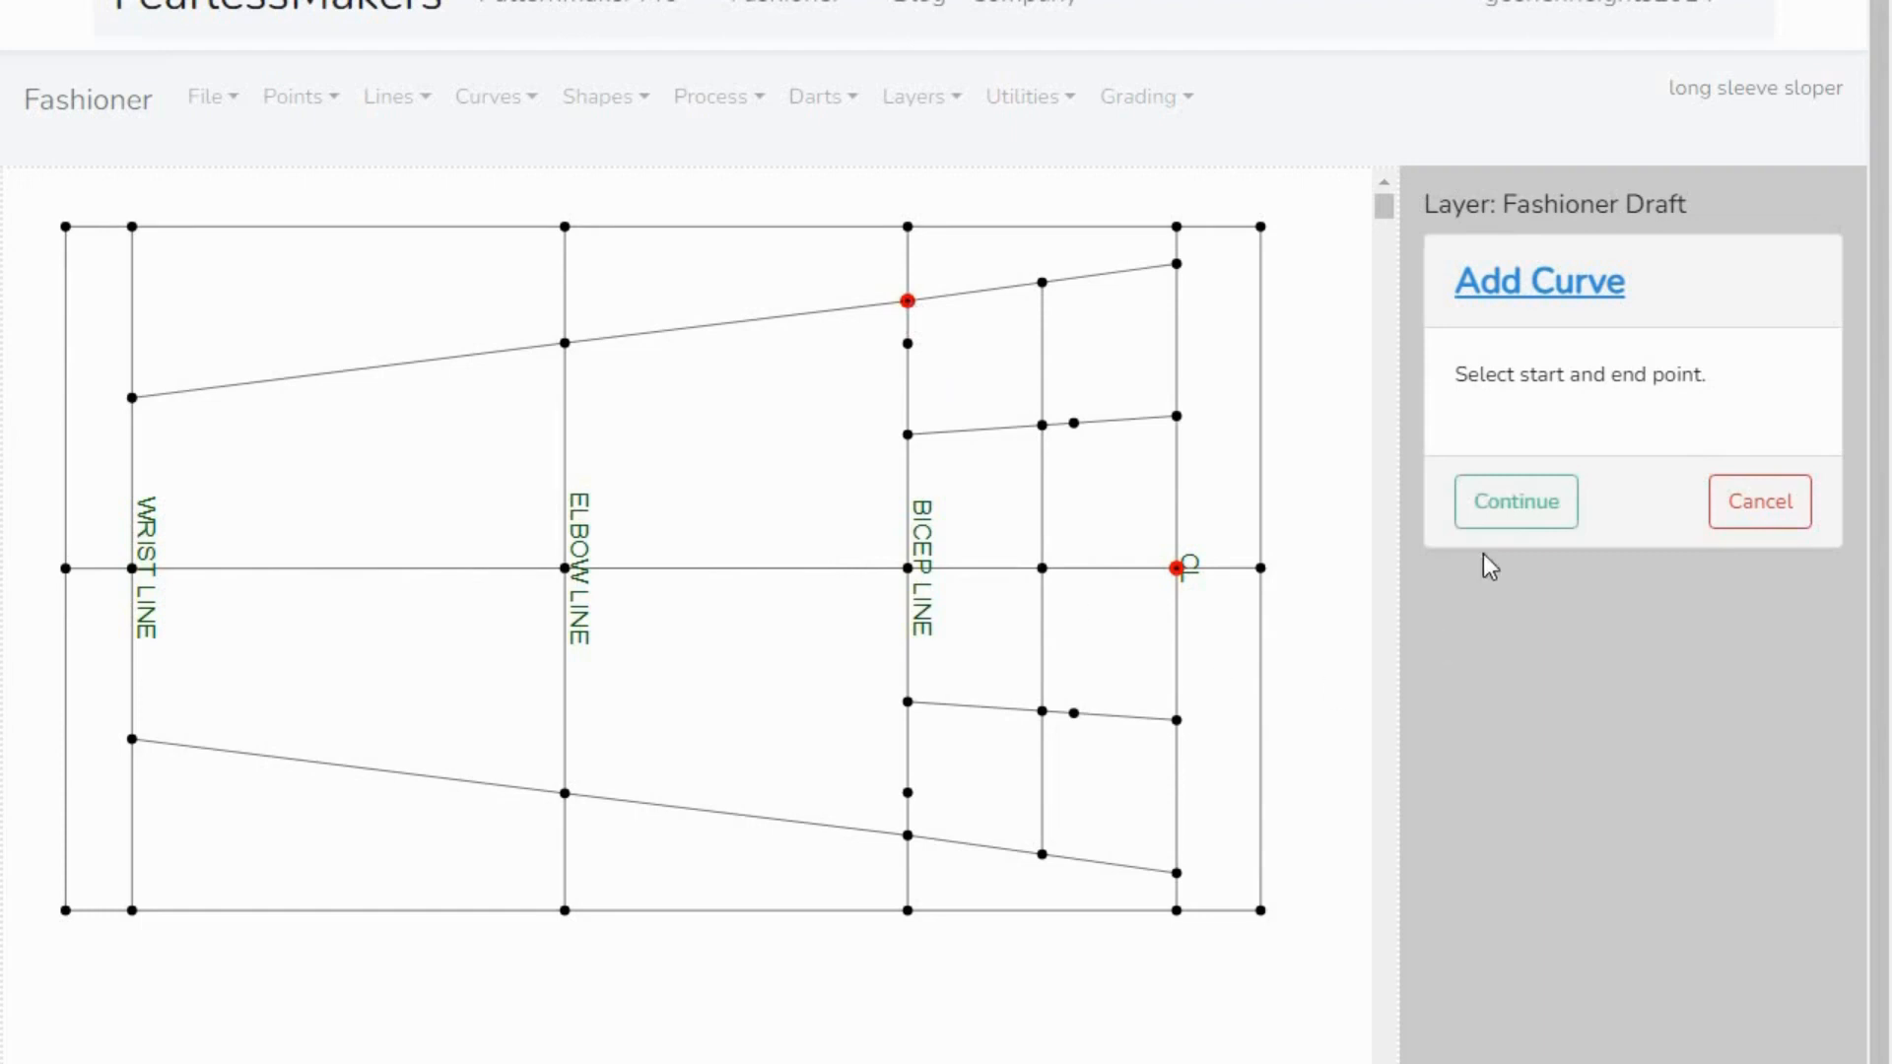
click(1499, 513)
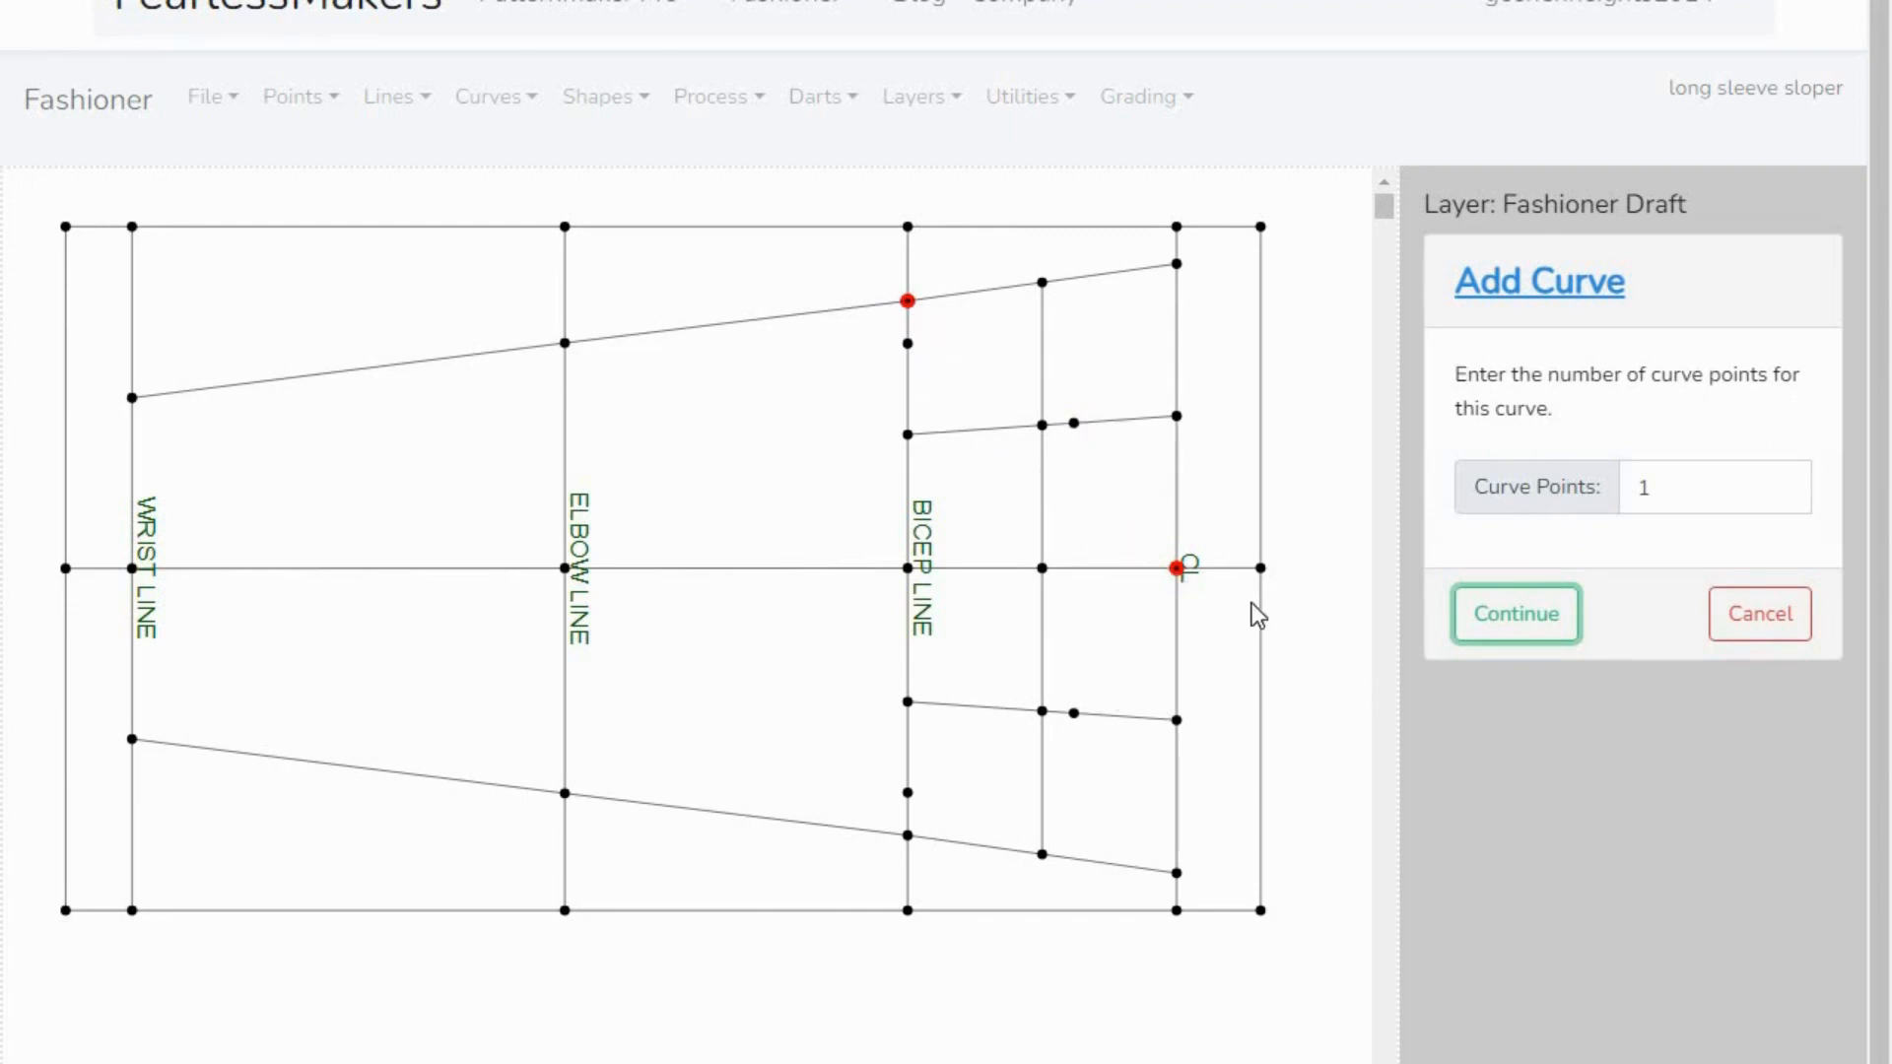
click(1781, 483)
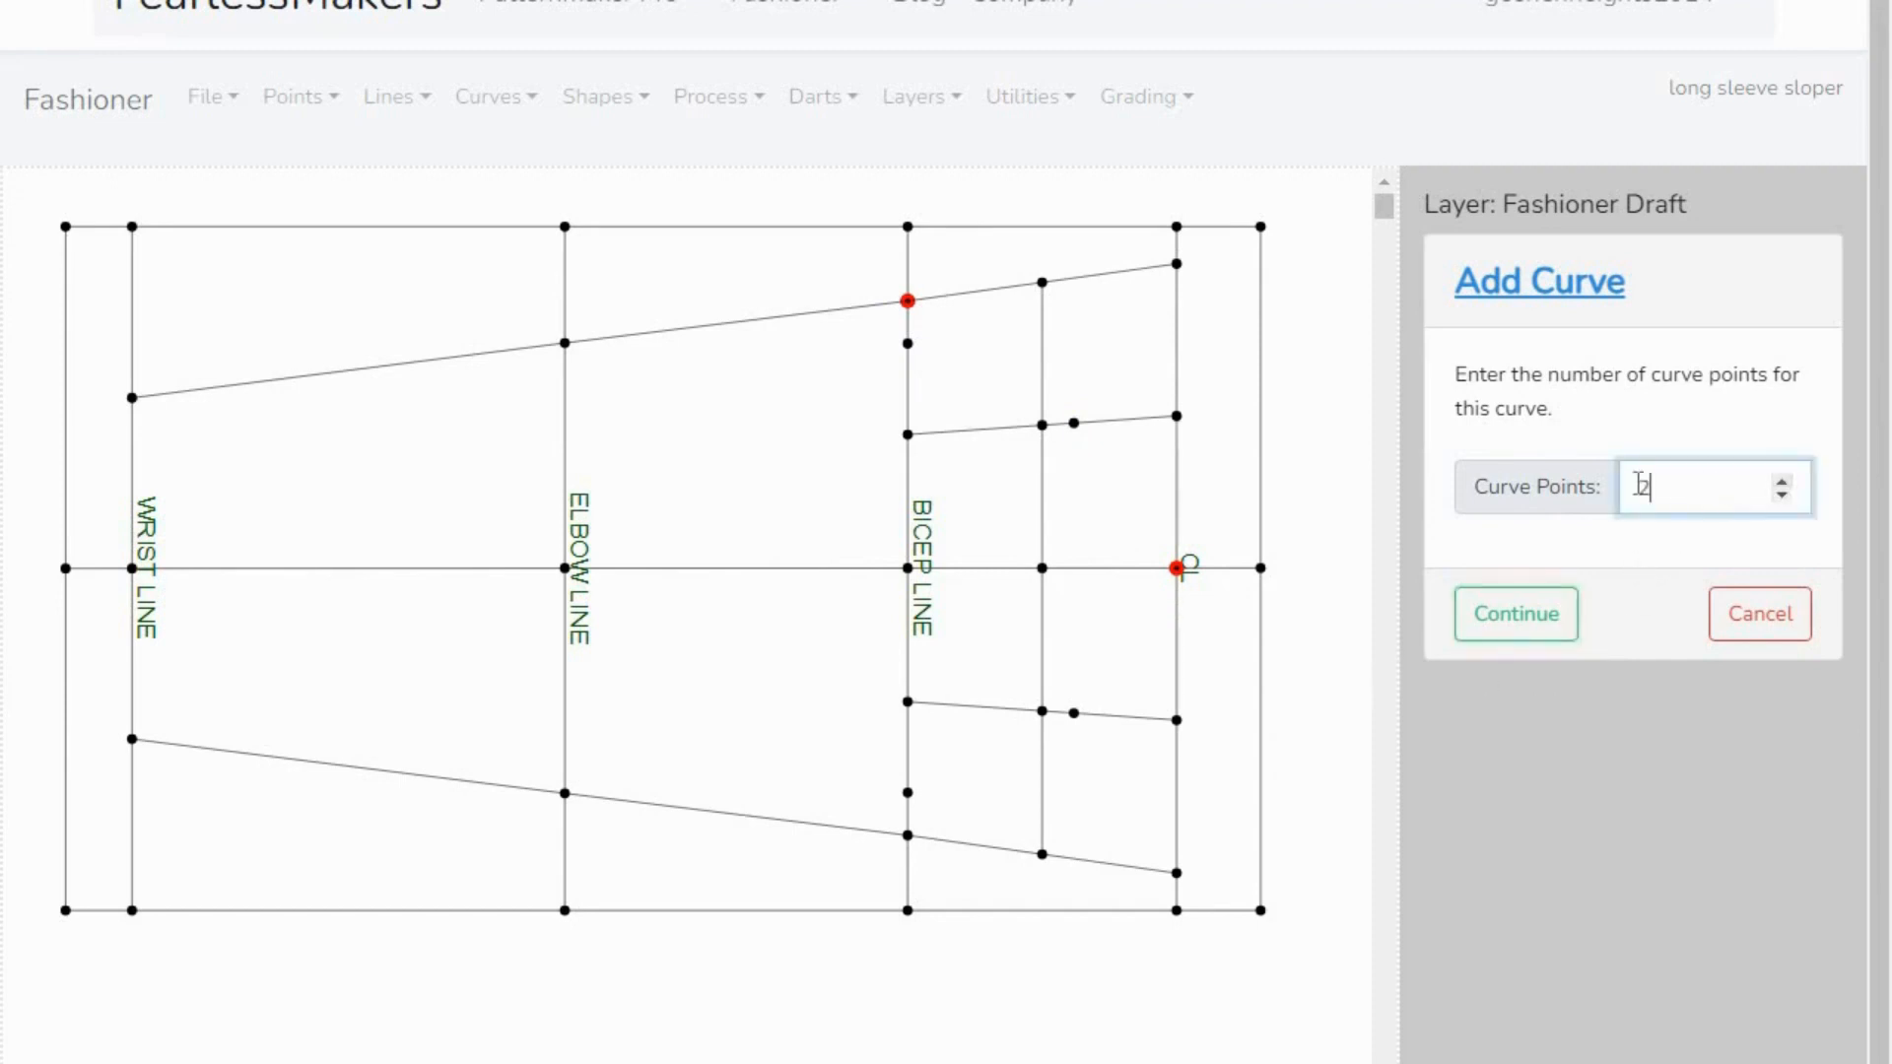
click(1510, 618)
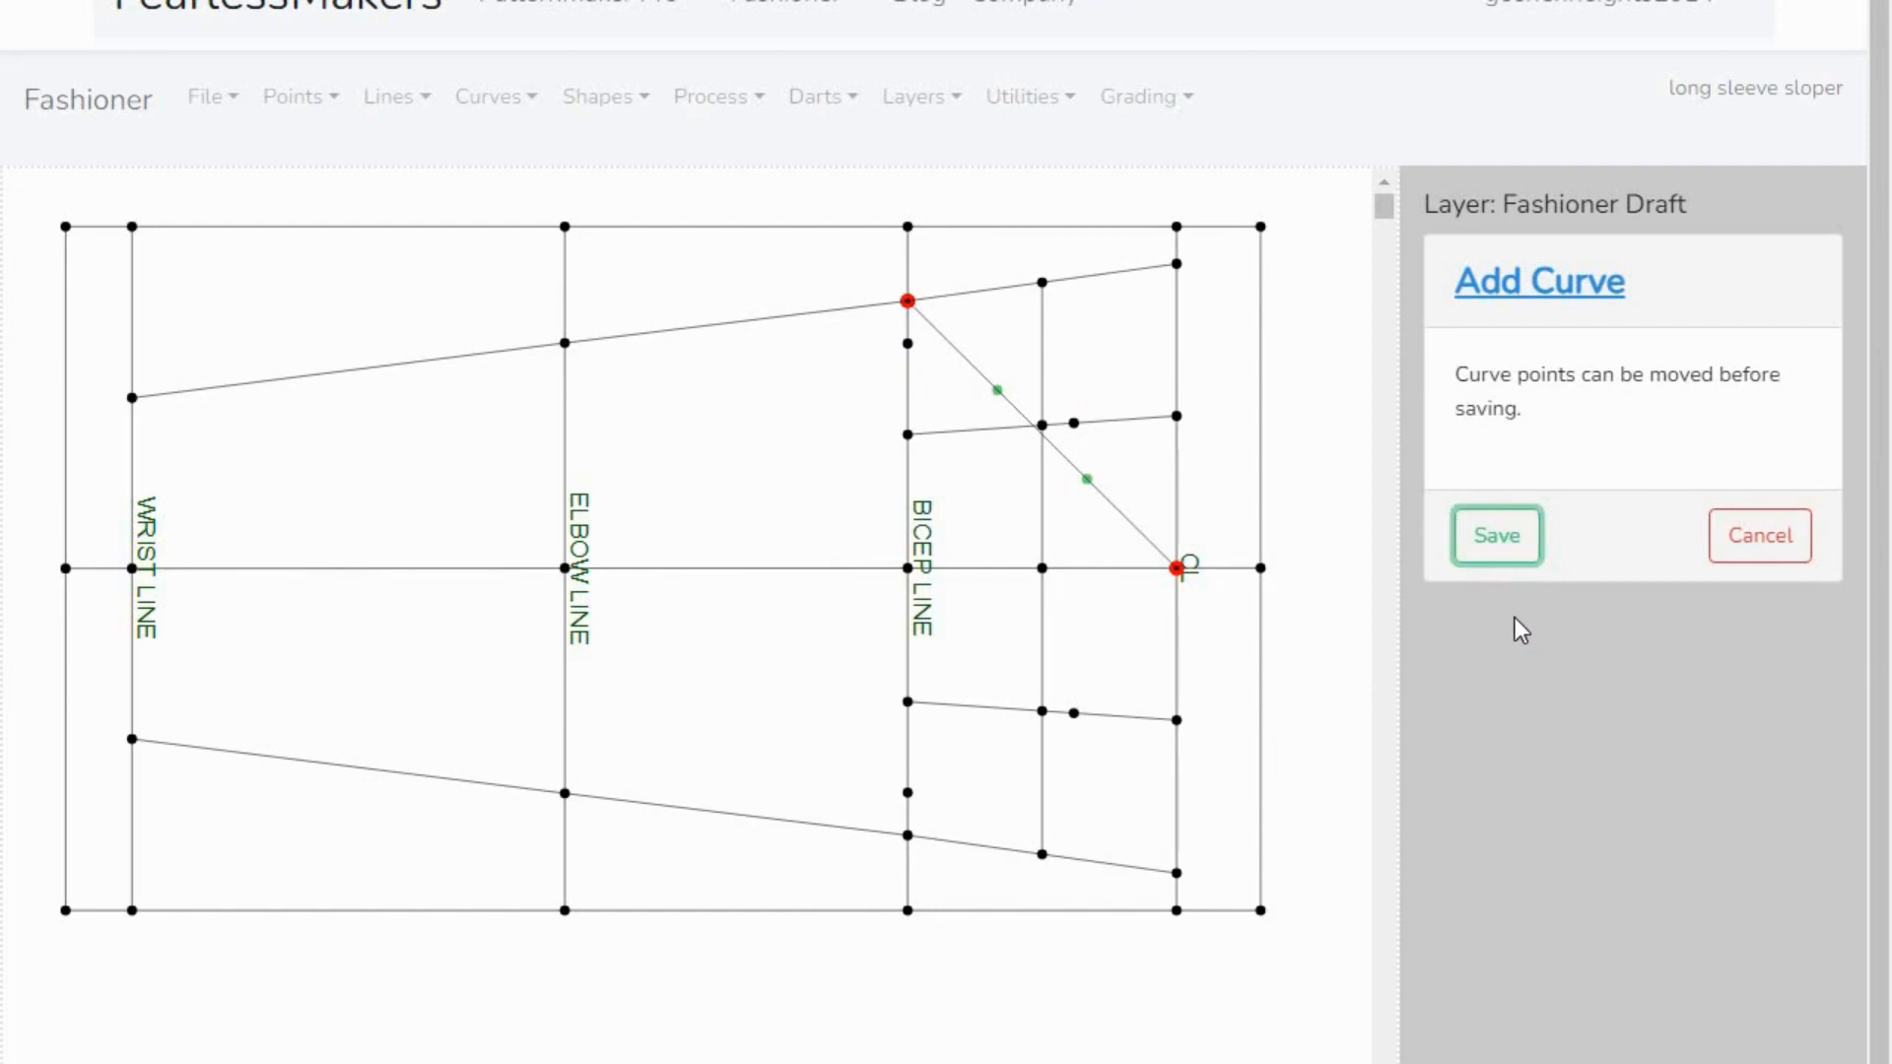
click(1516, 550)
click(1511, 536)
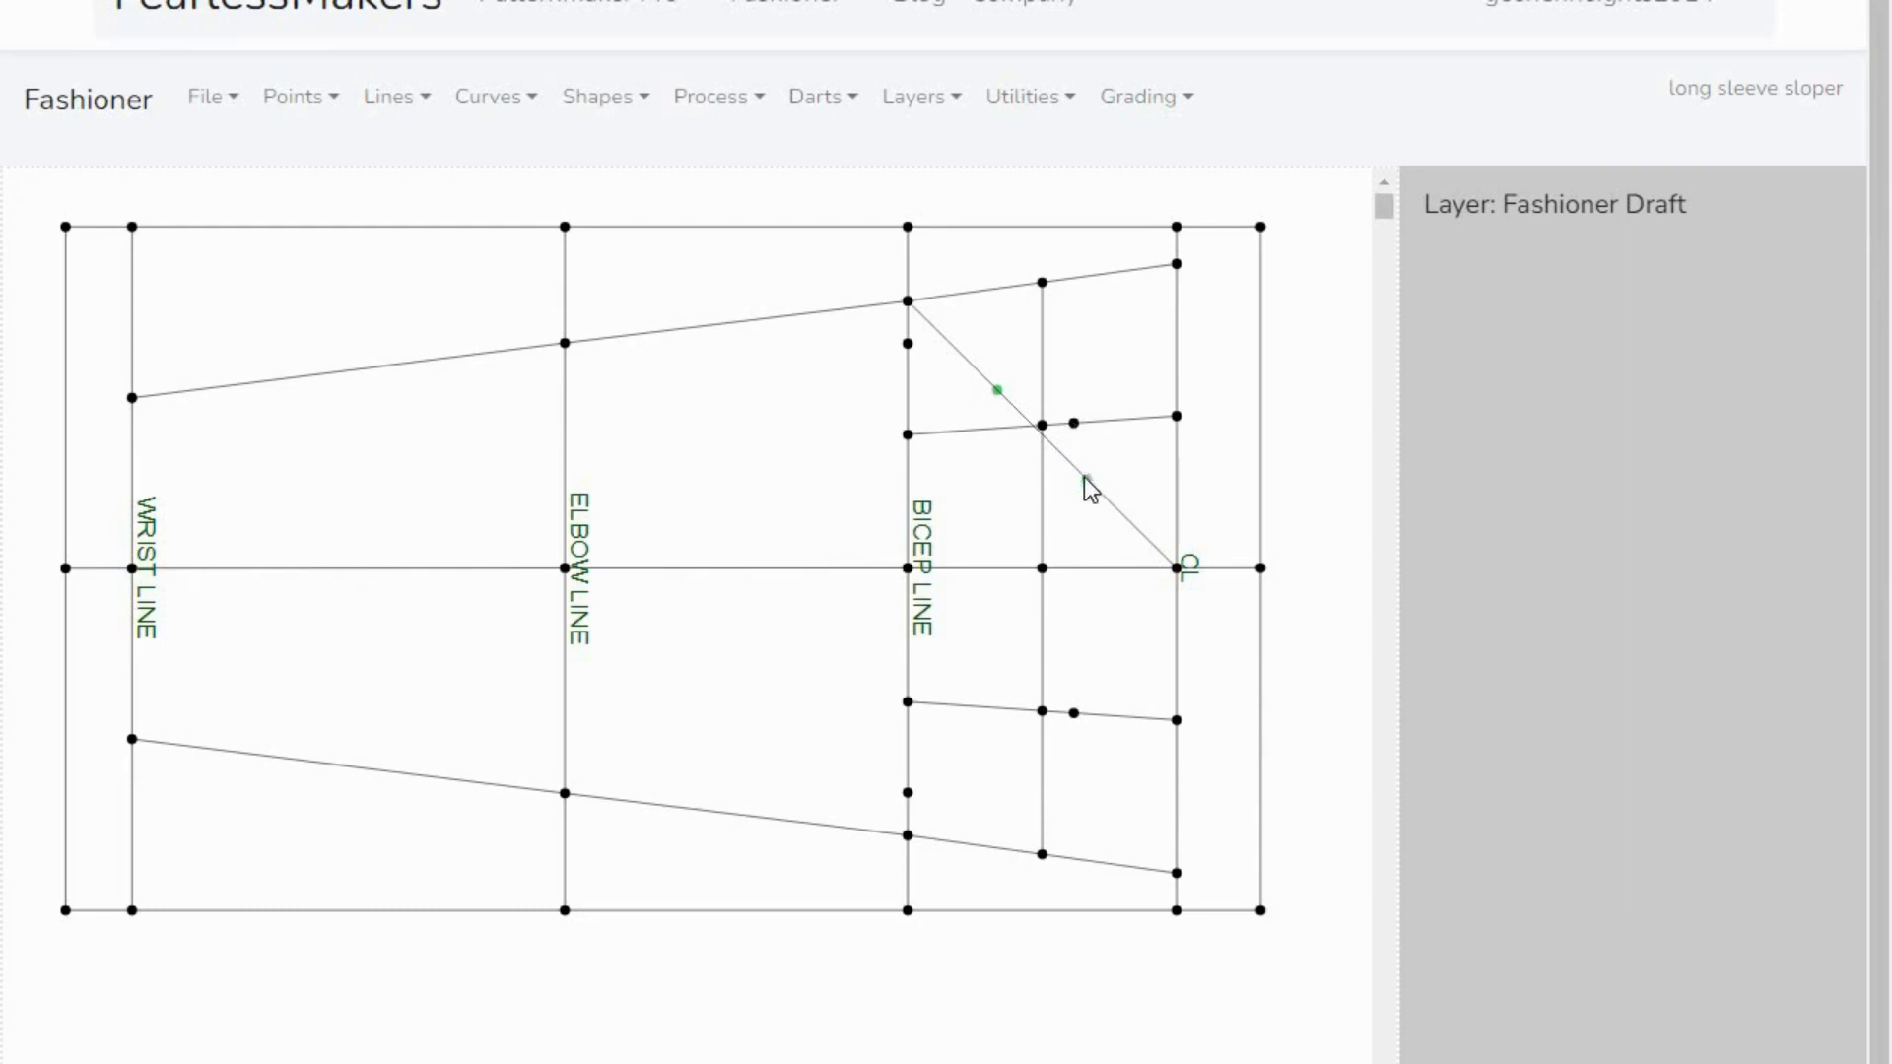
- Shape the upper cap curve into an S by moving its curve points near the bicep line and near CL, aligning it with the upper guide points
mouse_move(1103, 466)
mouse_down()
mouse_move(1143, 443)
mouse_move(1106, 483)
mouse_up()
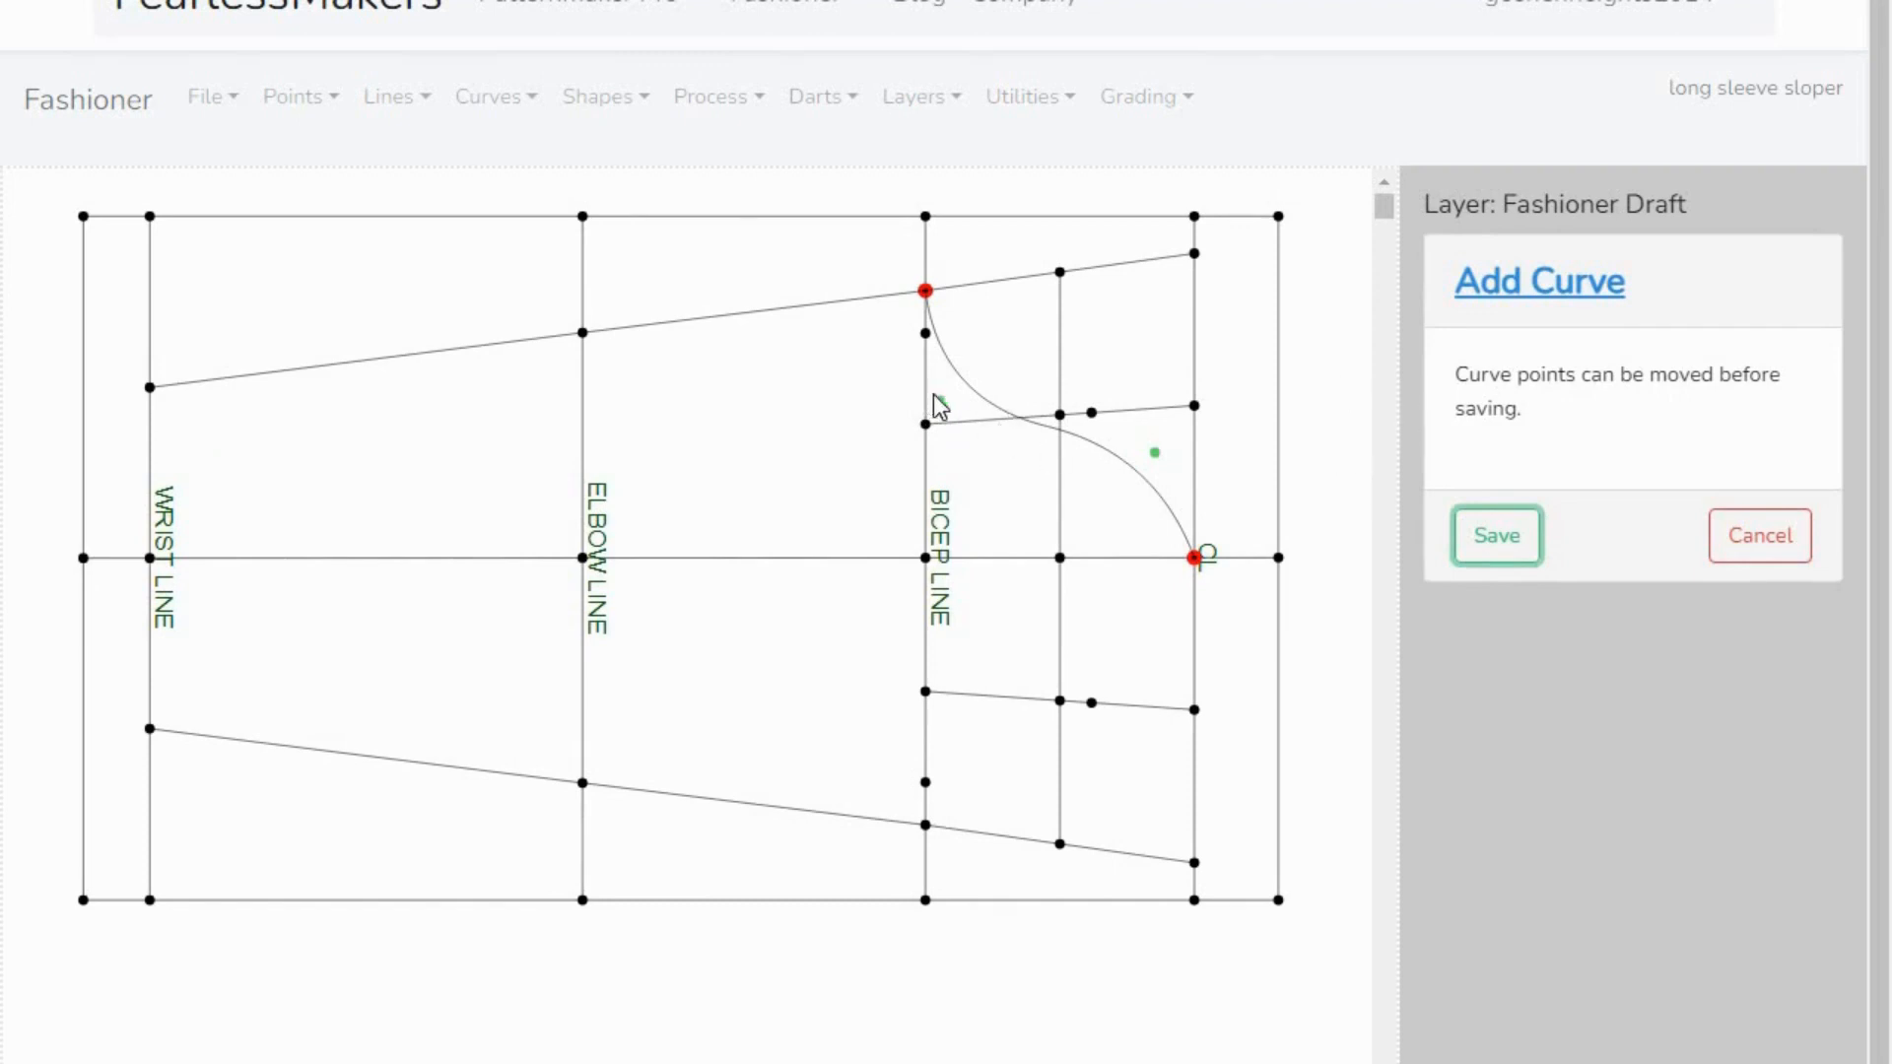
drag(935, 397, 937, 414)
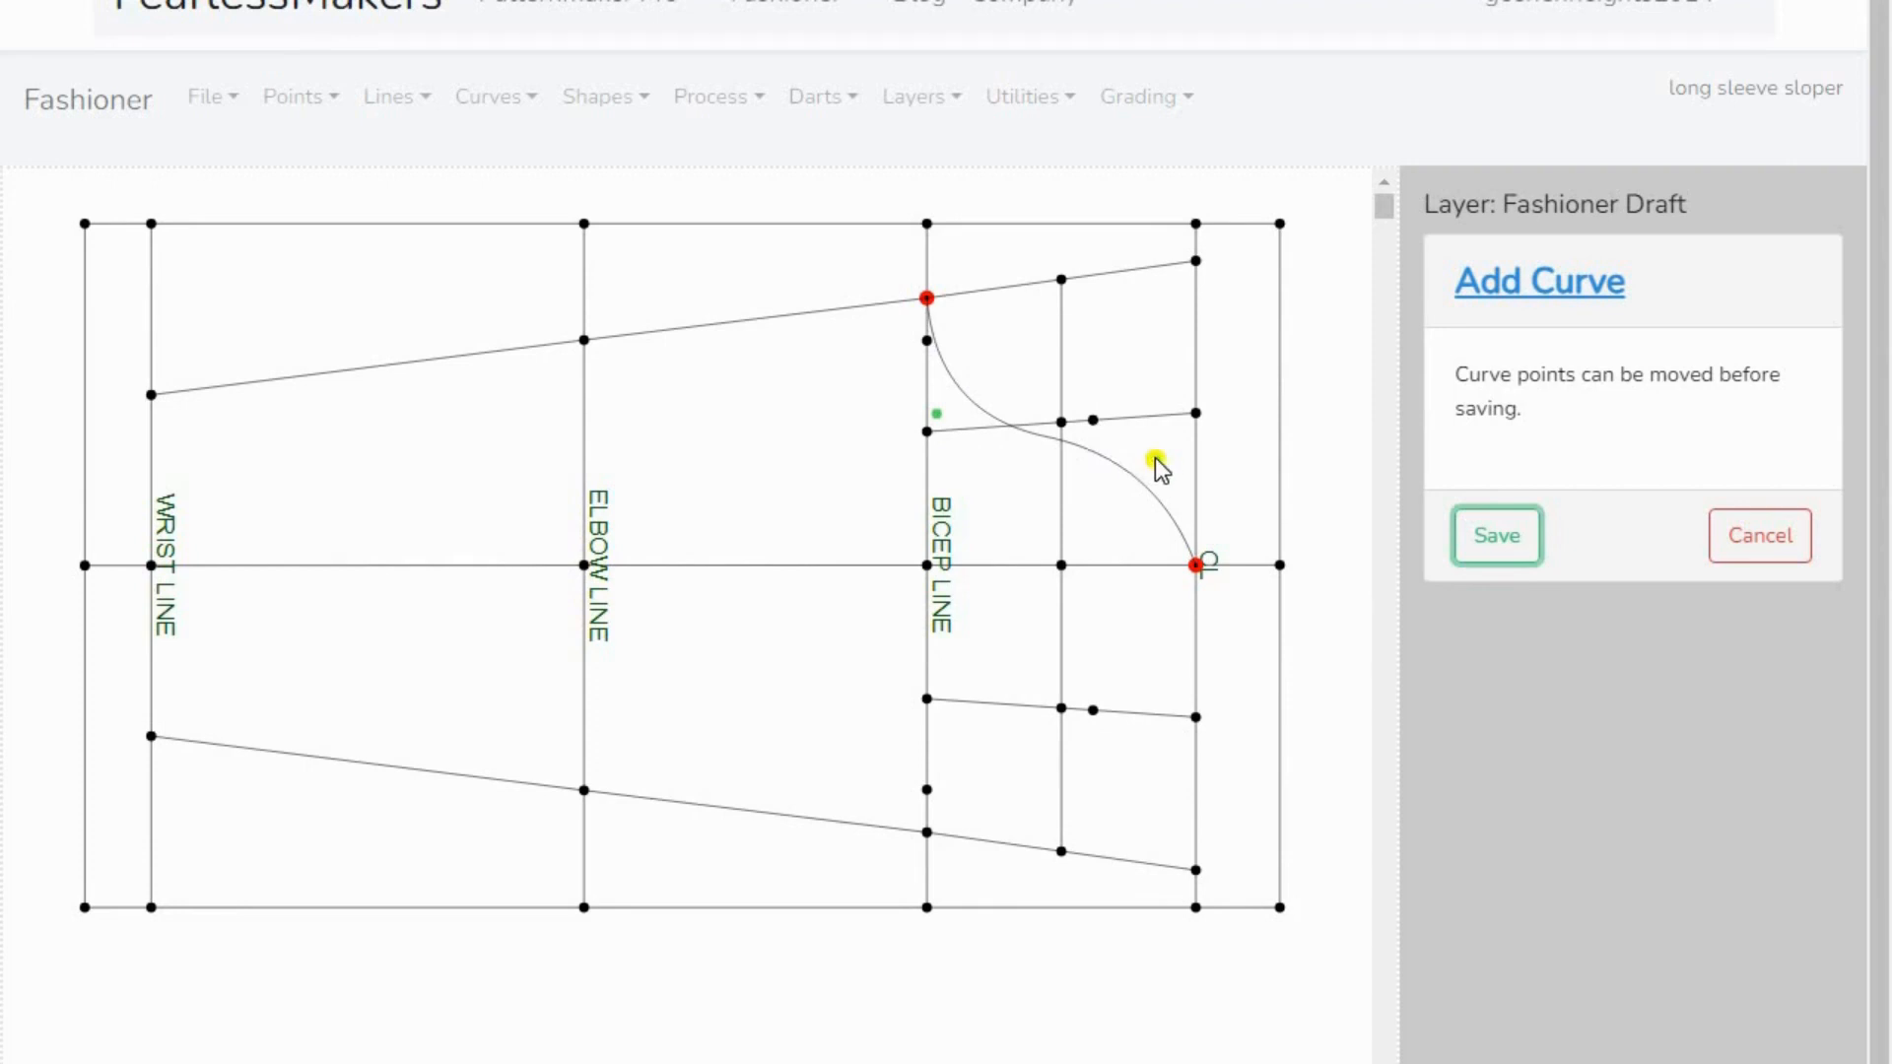
drag(1159, 451, 1183, 432)
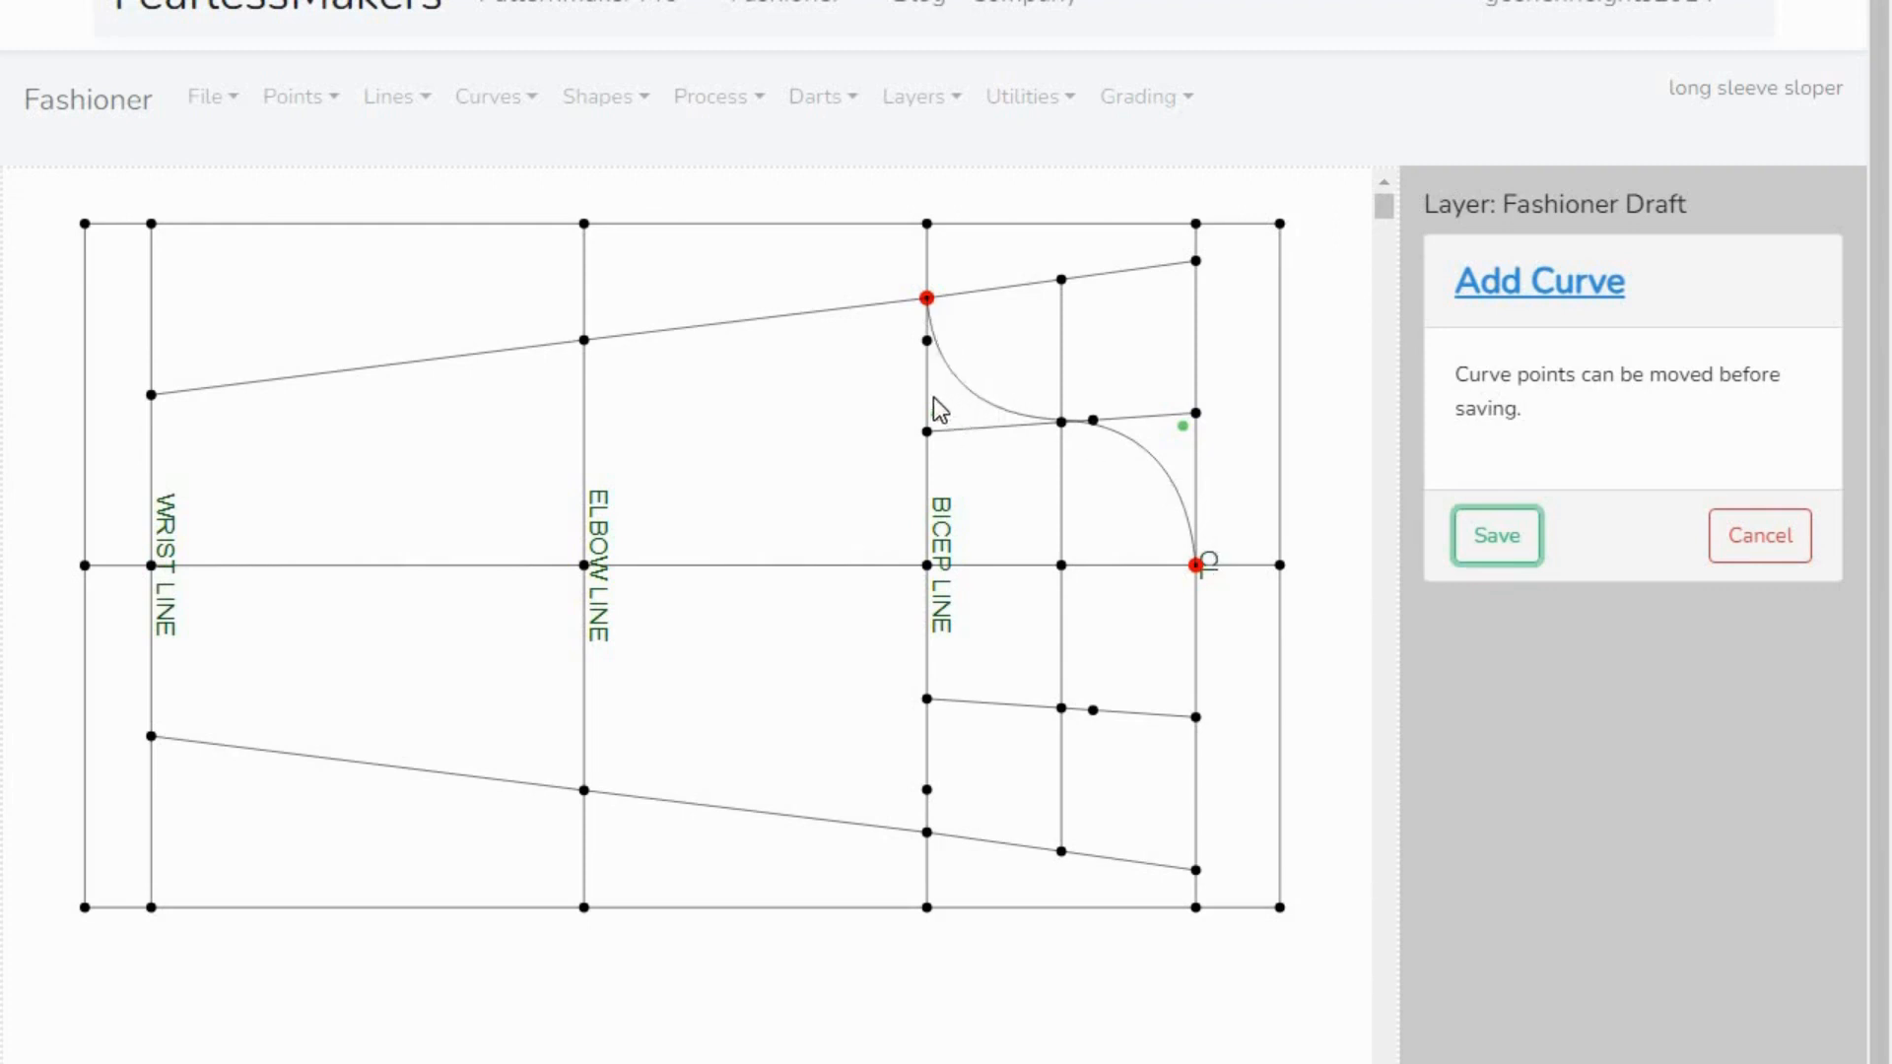
drag(937, 412, 938, 396)
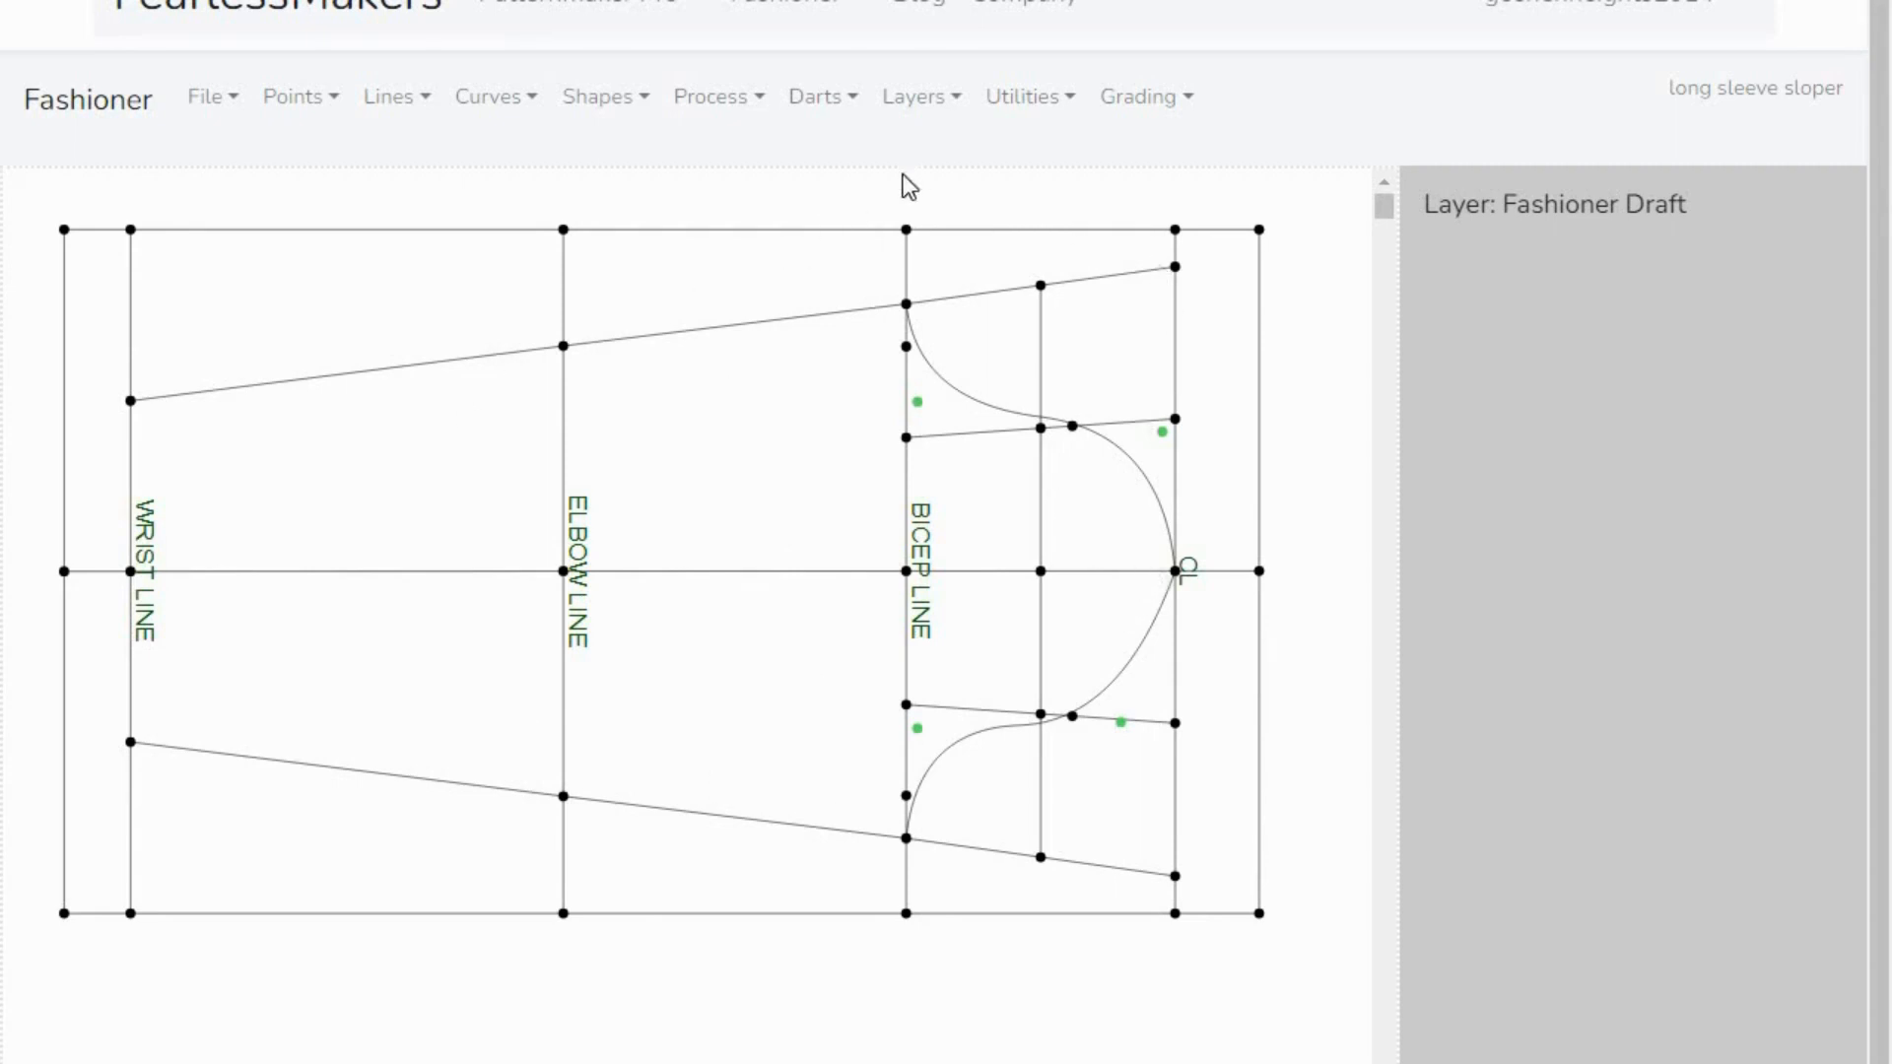
- Choose both sleeve cap curves and the upper and lower sleeve edges from the bicep line to the wrist for copying to a new layer
click(930, 106)
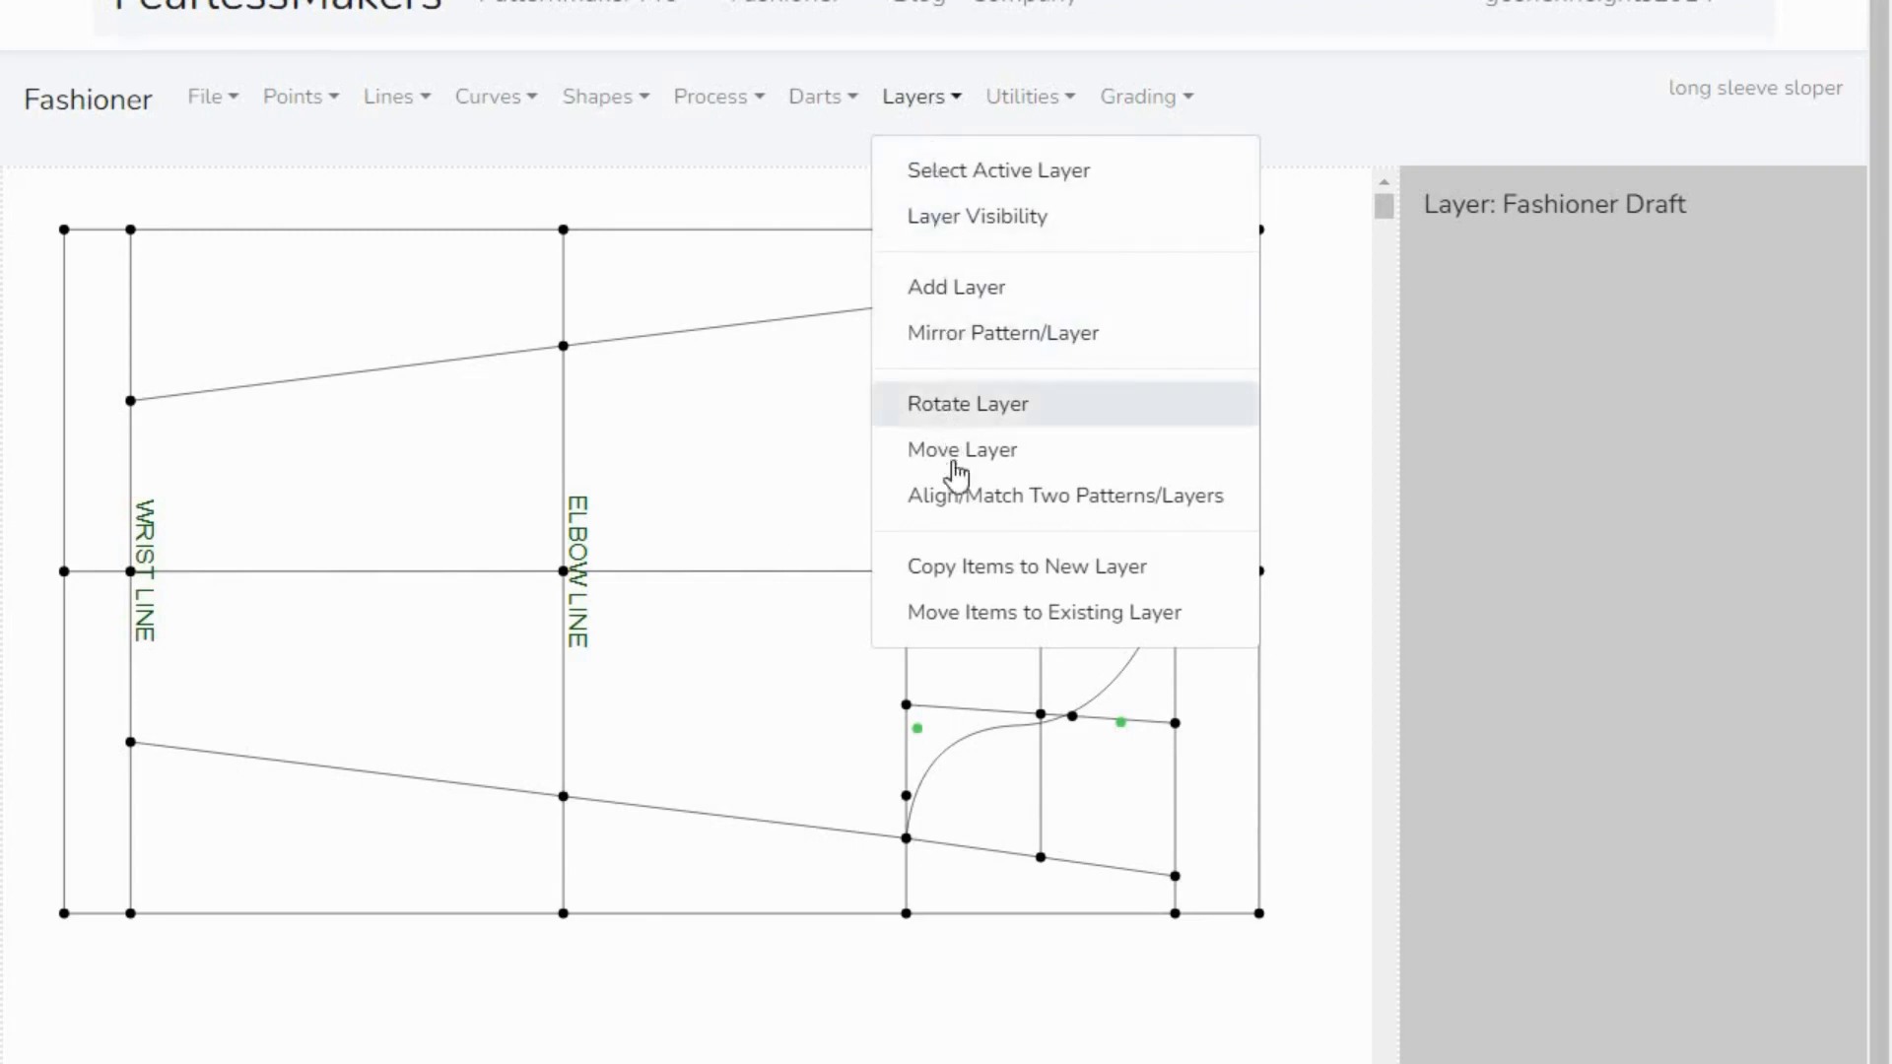
click(979, 579)
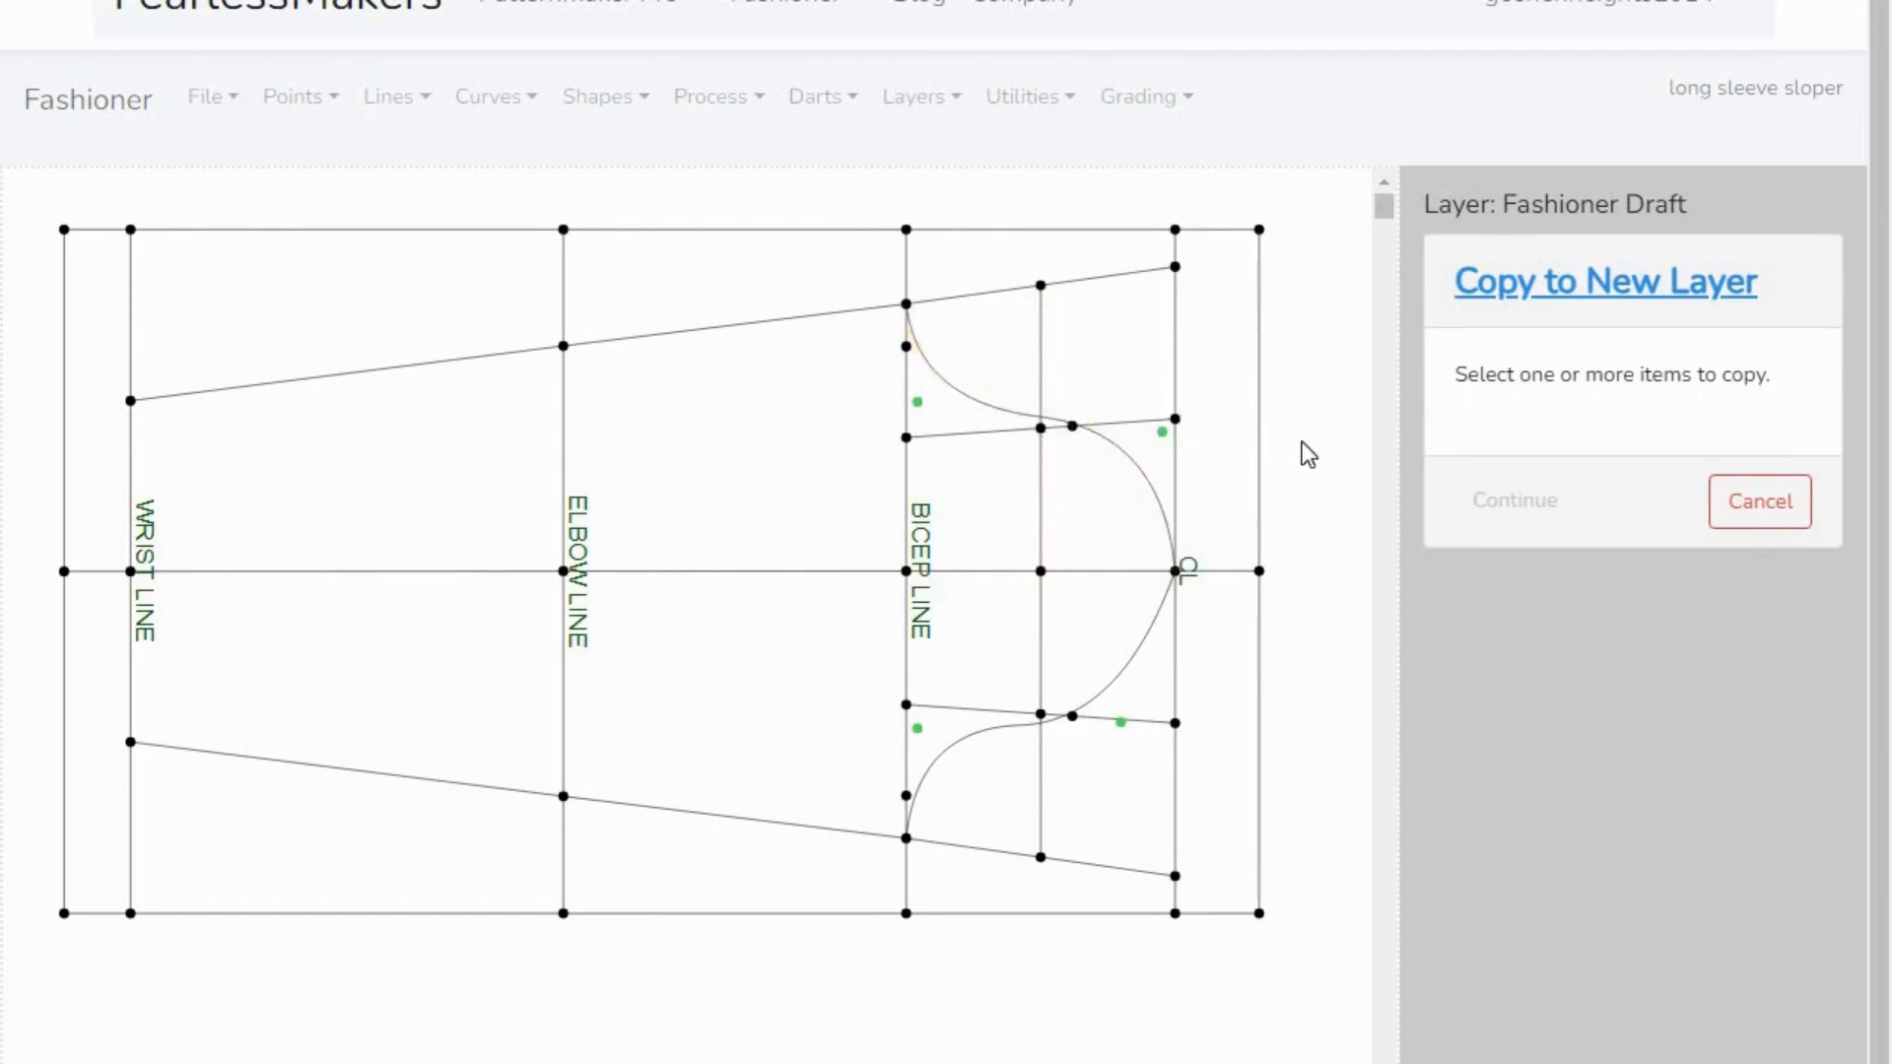
click(969, 399)
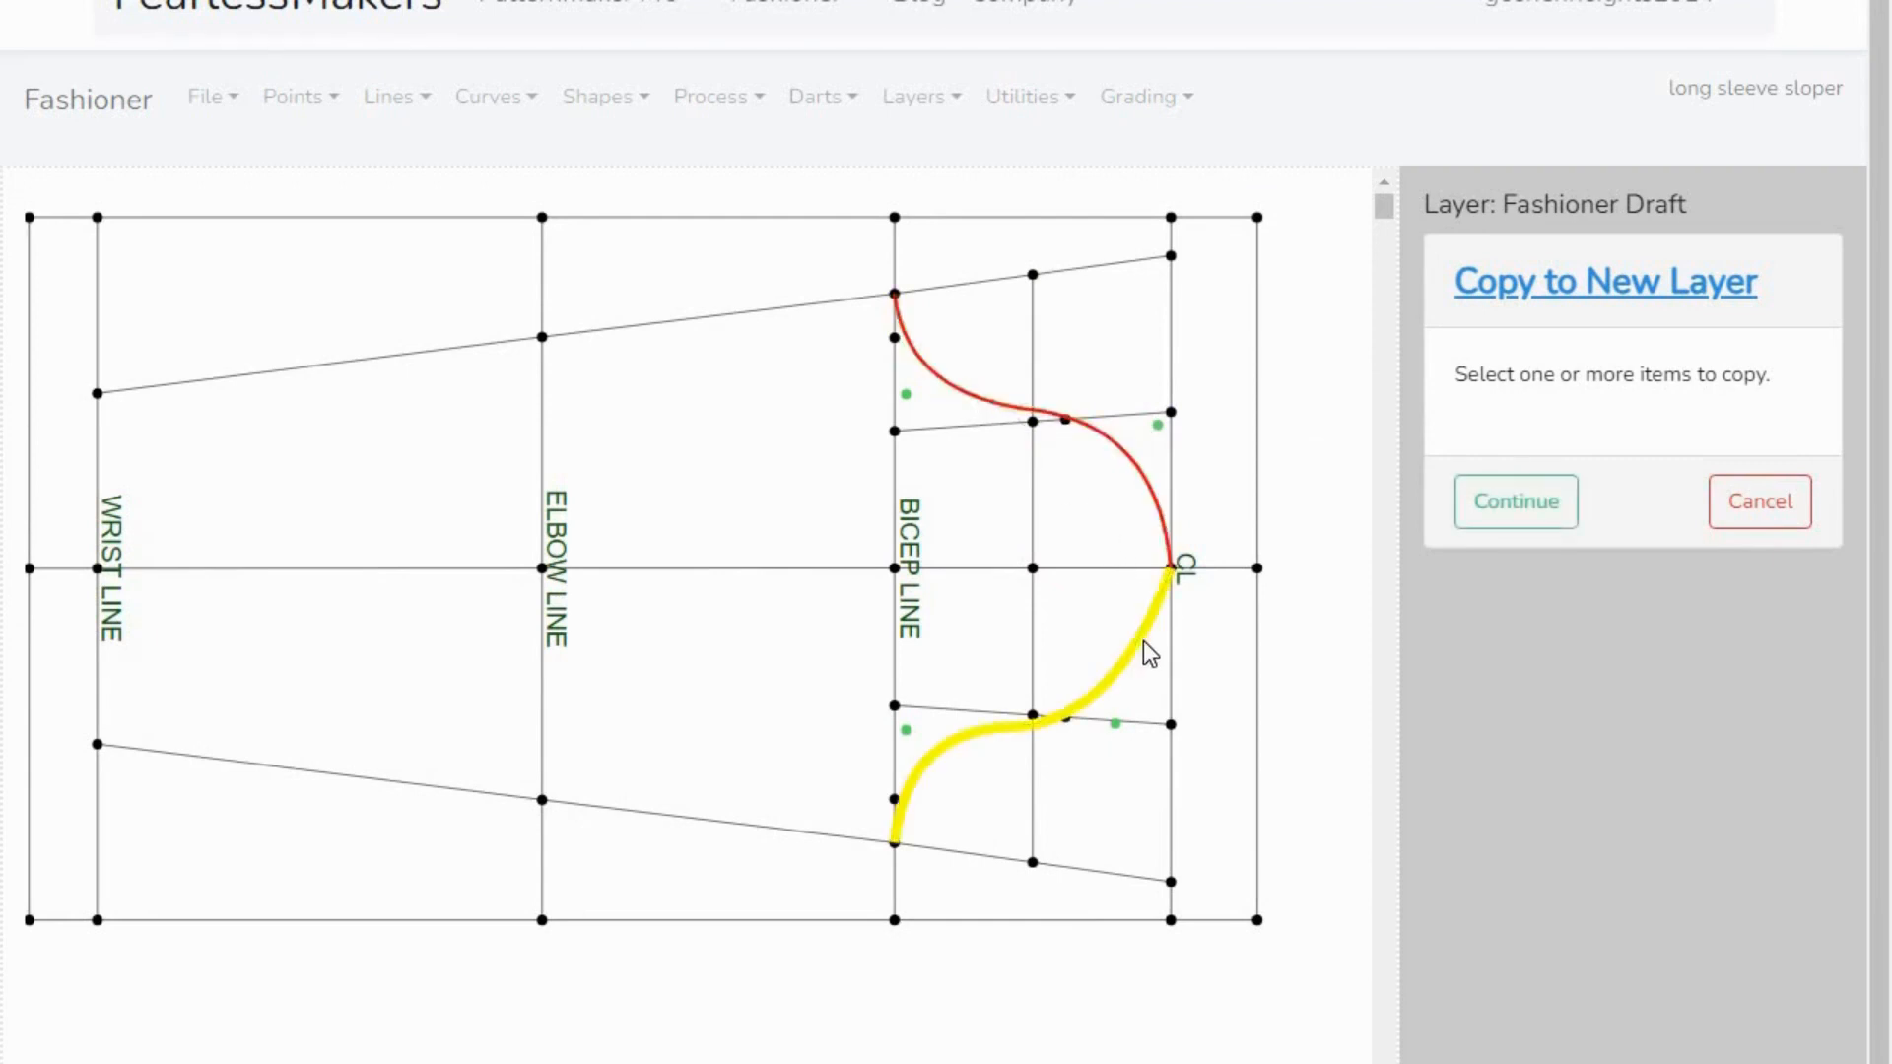
click(1142, 640)
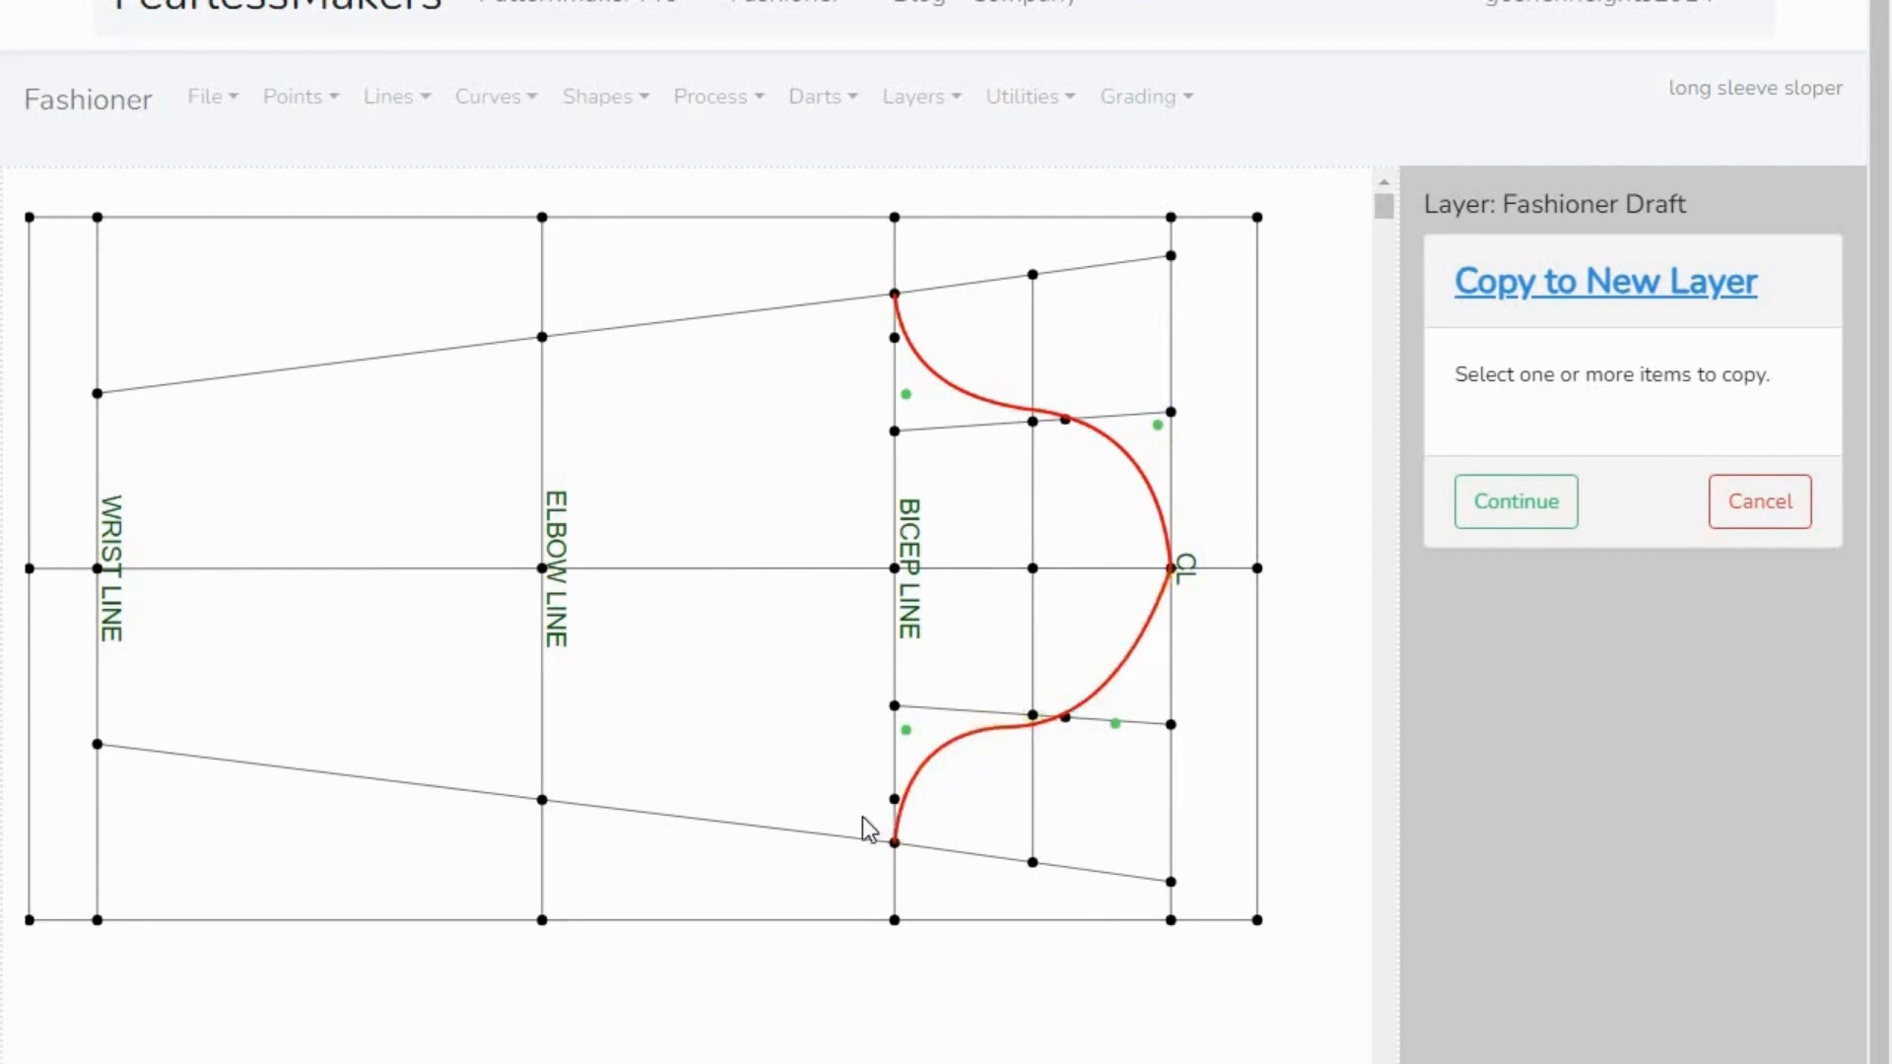
click(720, 825)
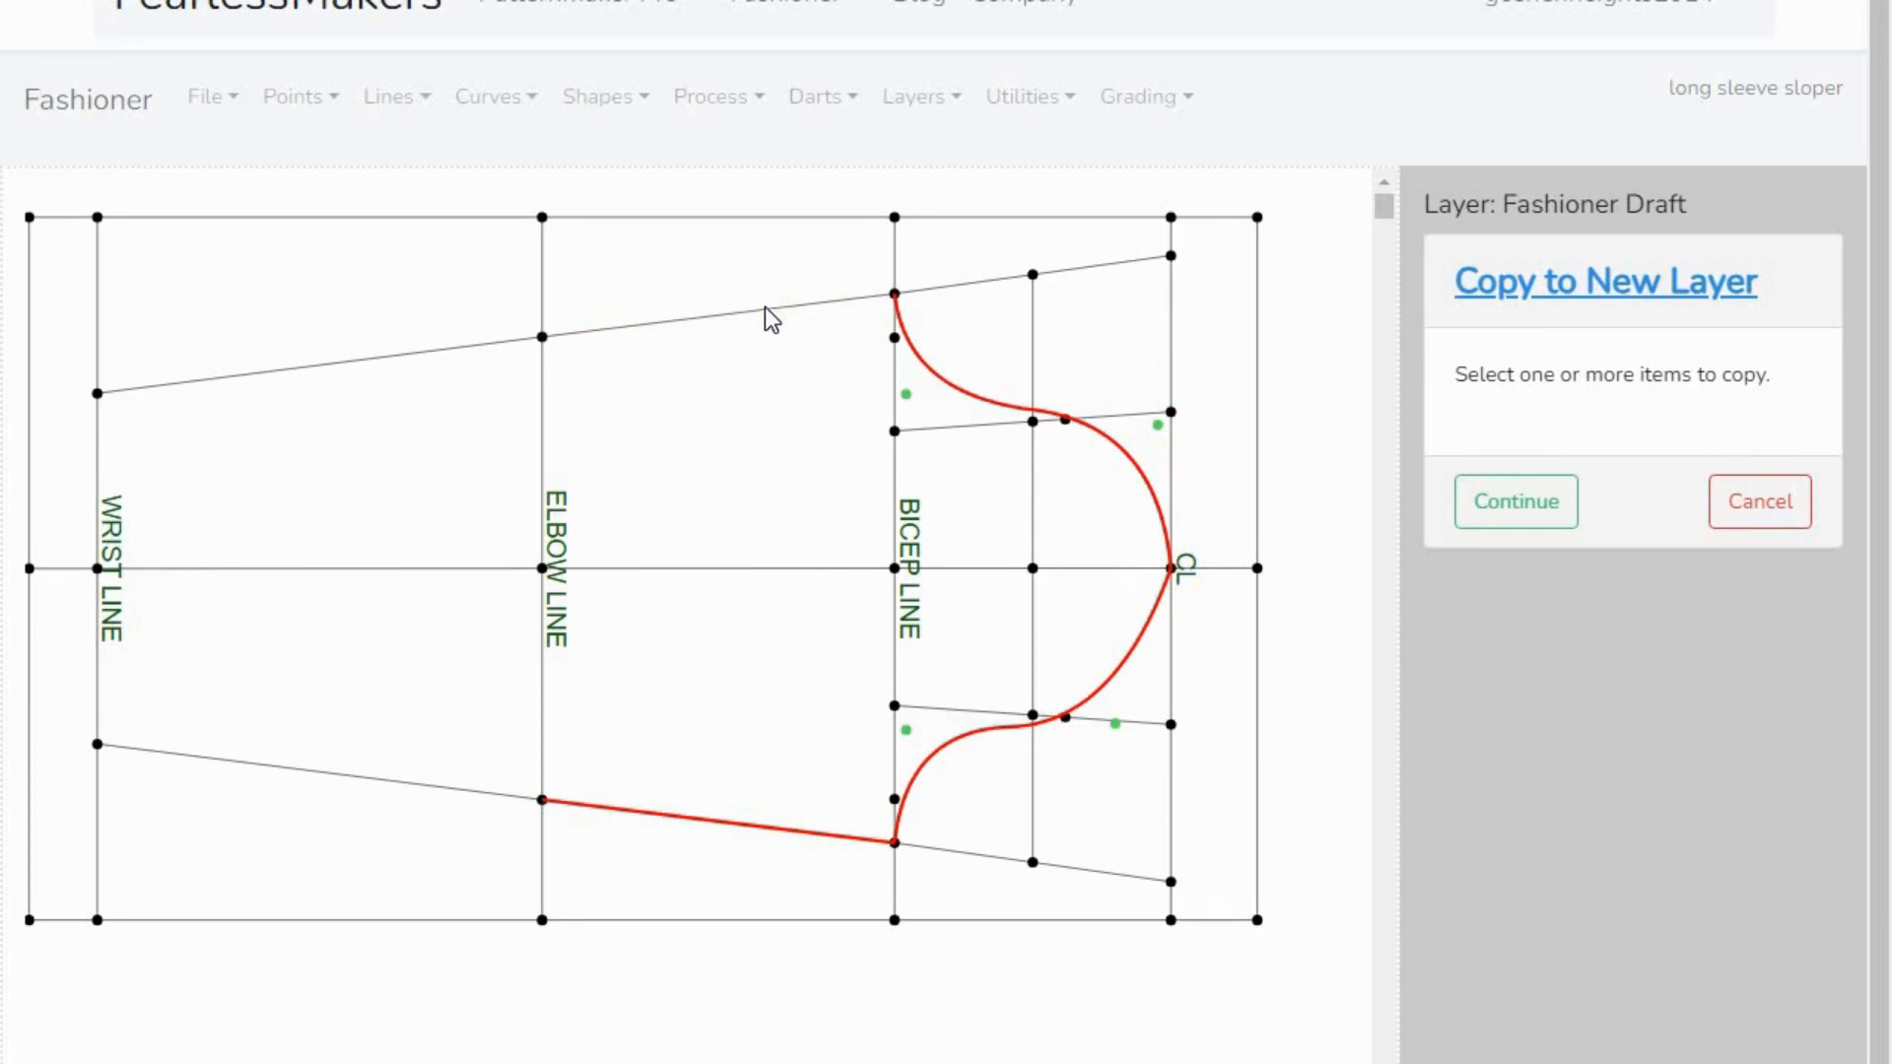
click(702, 317)
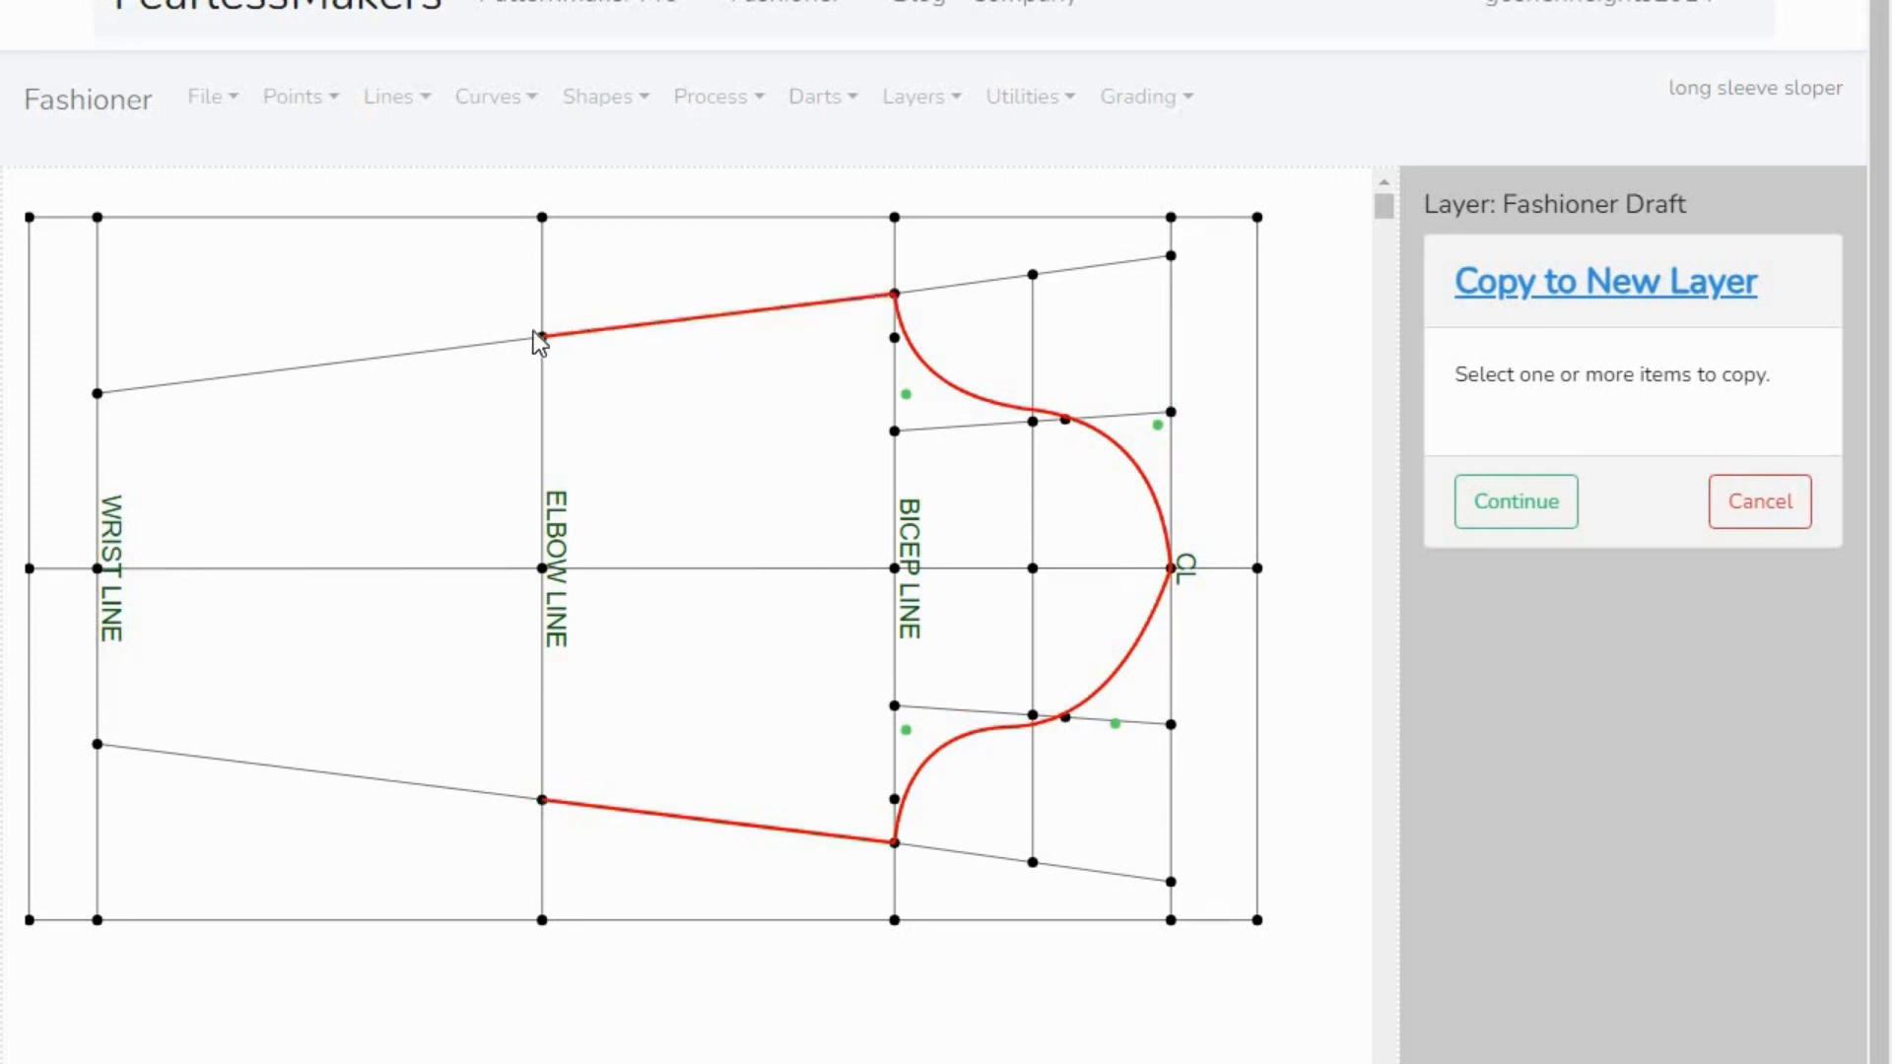
click(427, 356)
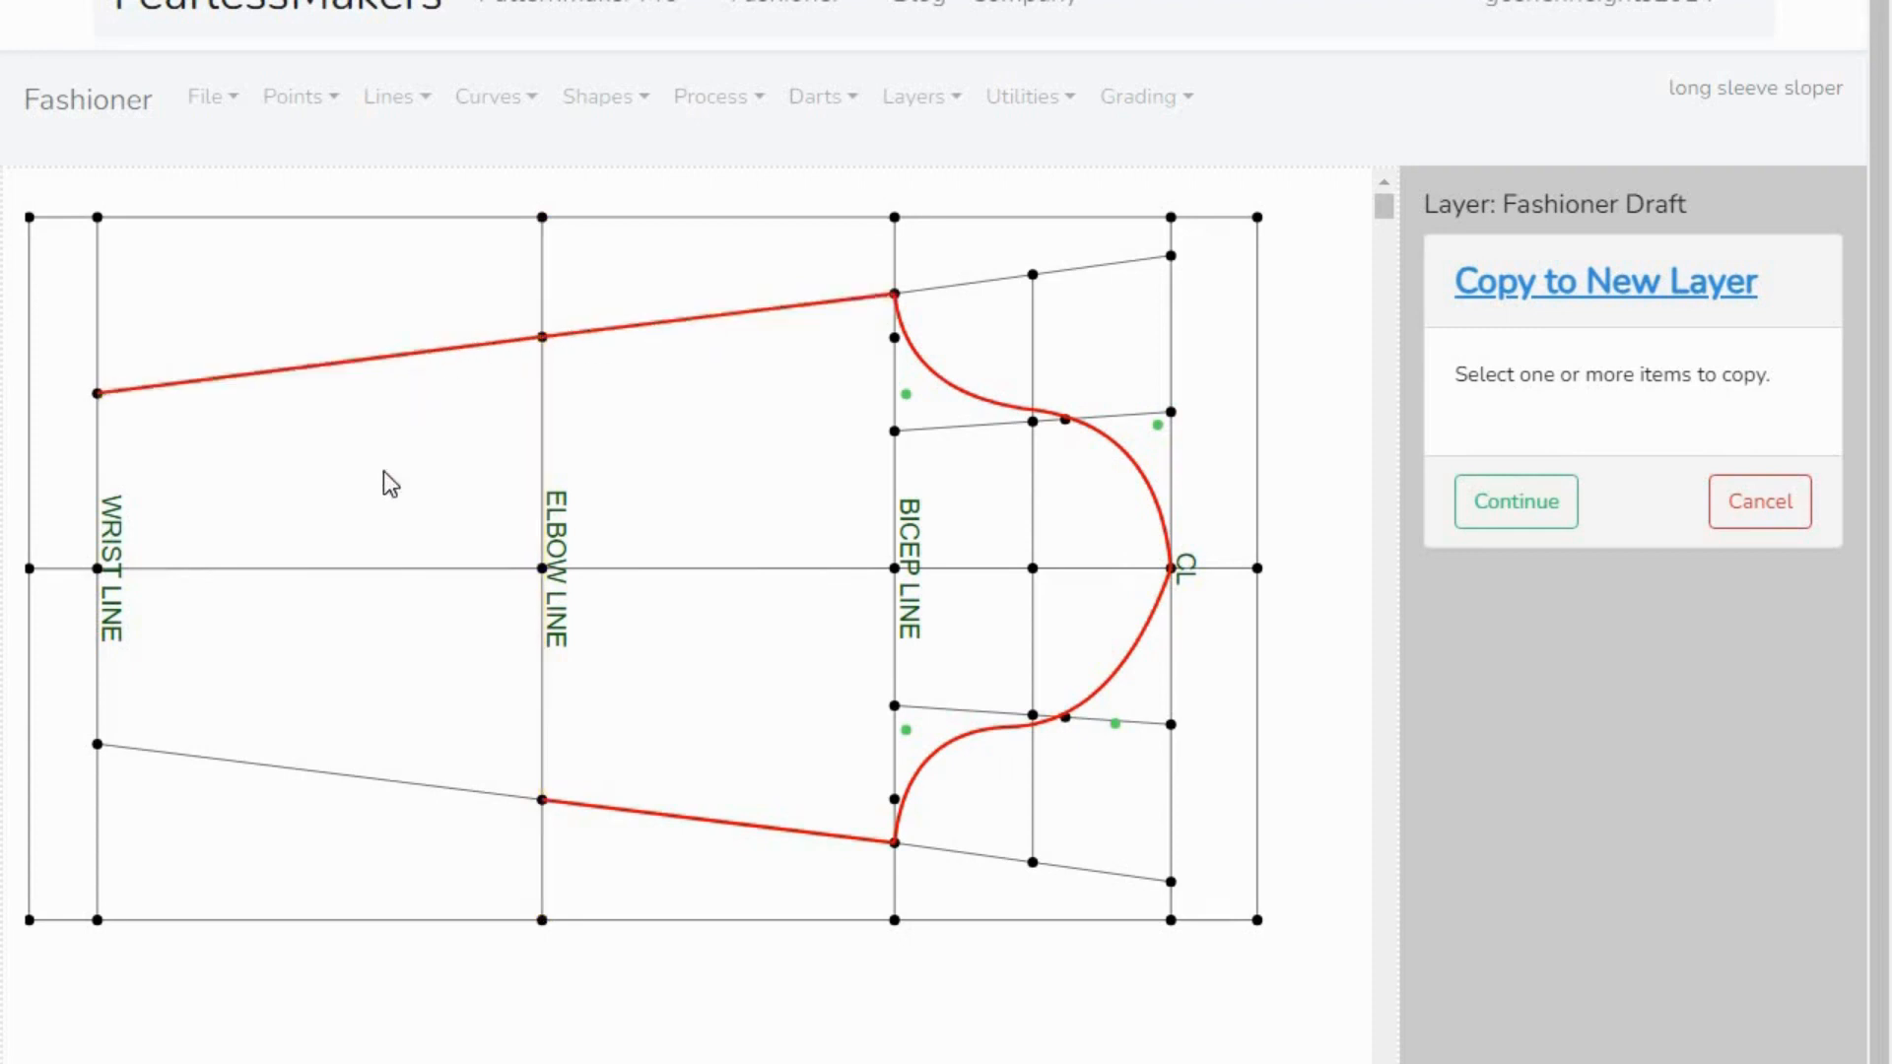
click(416, 787)
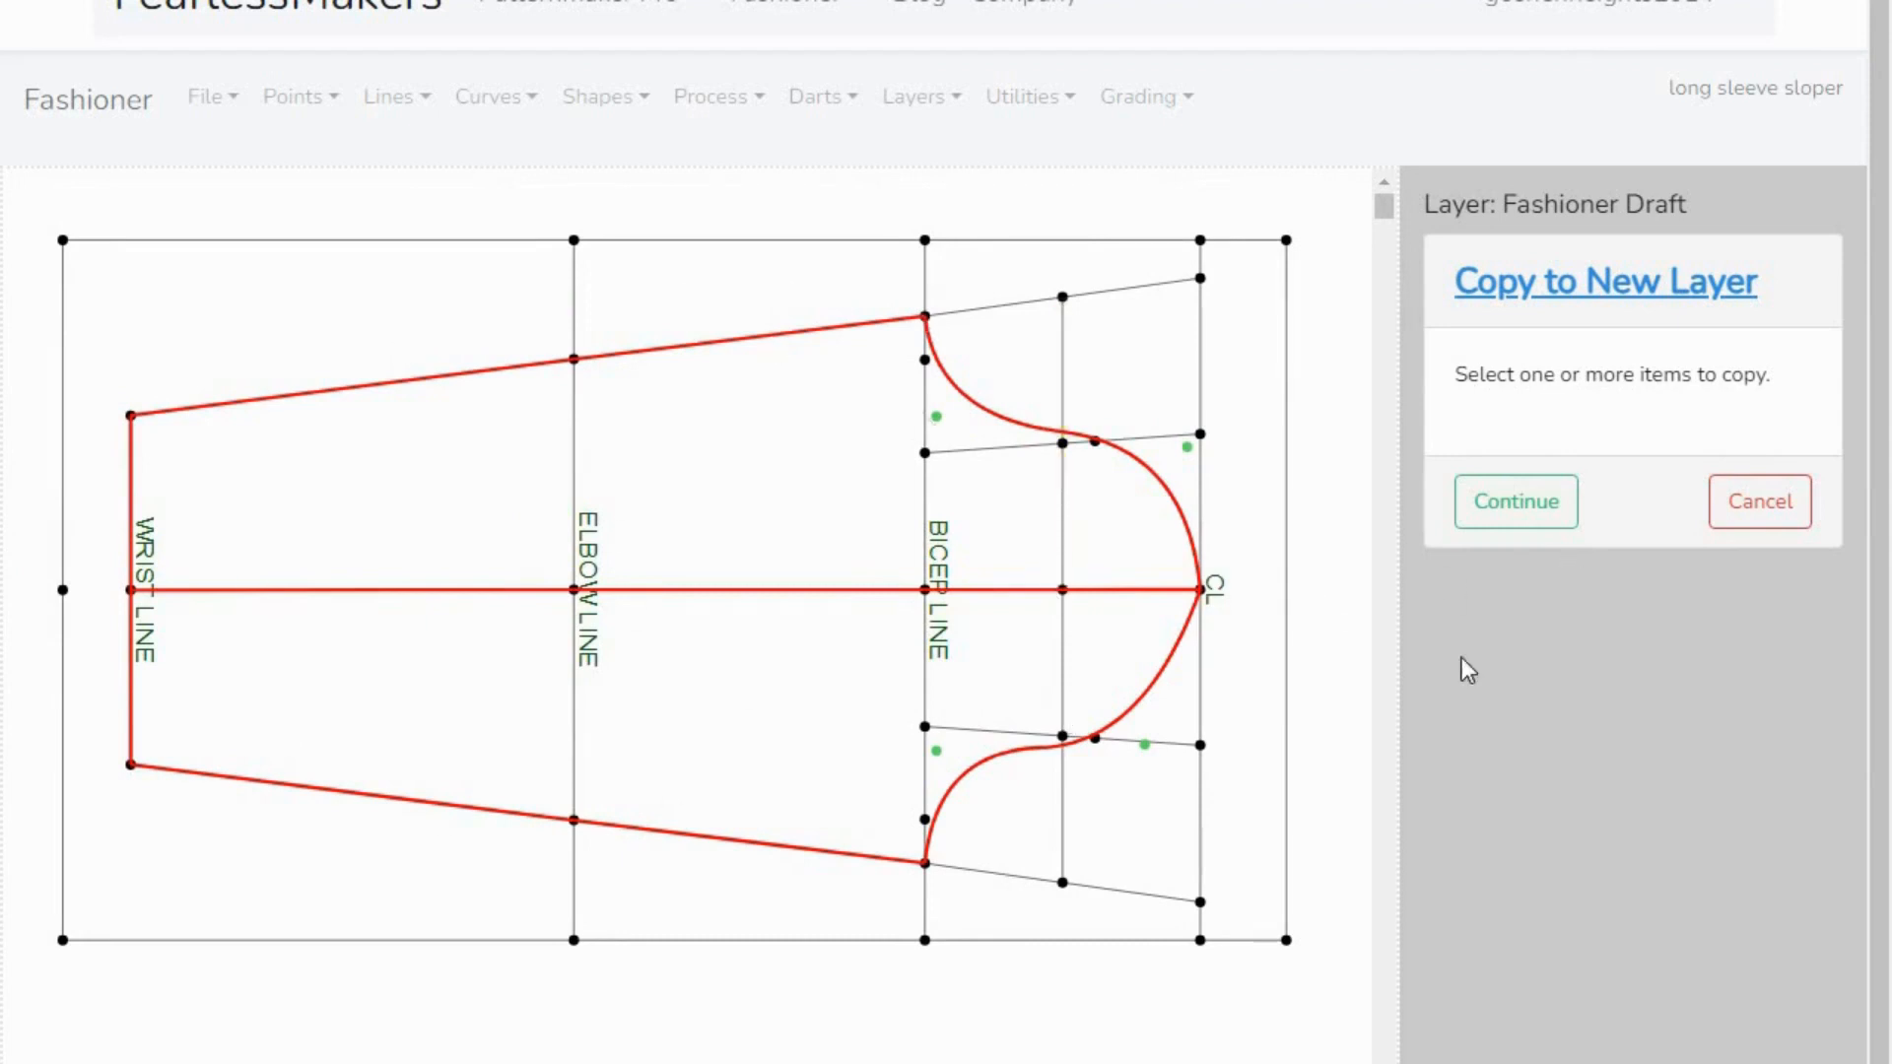
- Name the new layer "sleeve sloper download" and save the copy of the selected sleeve outline
click(1533, 510)
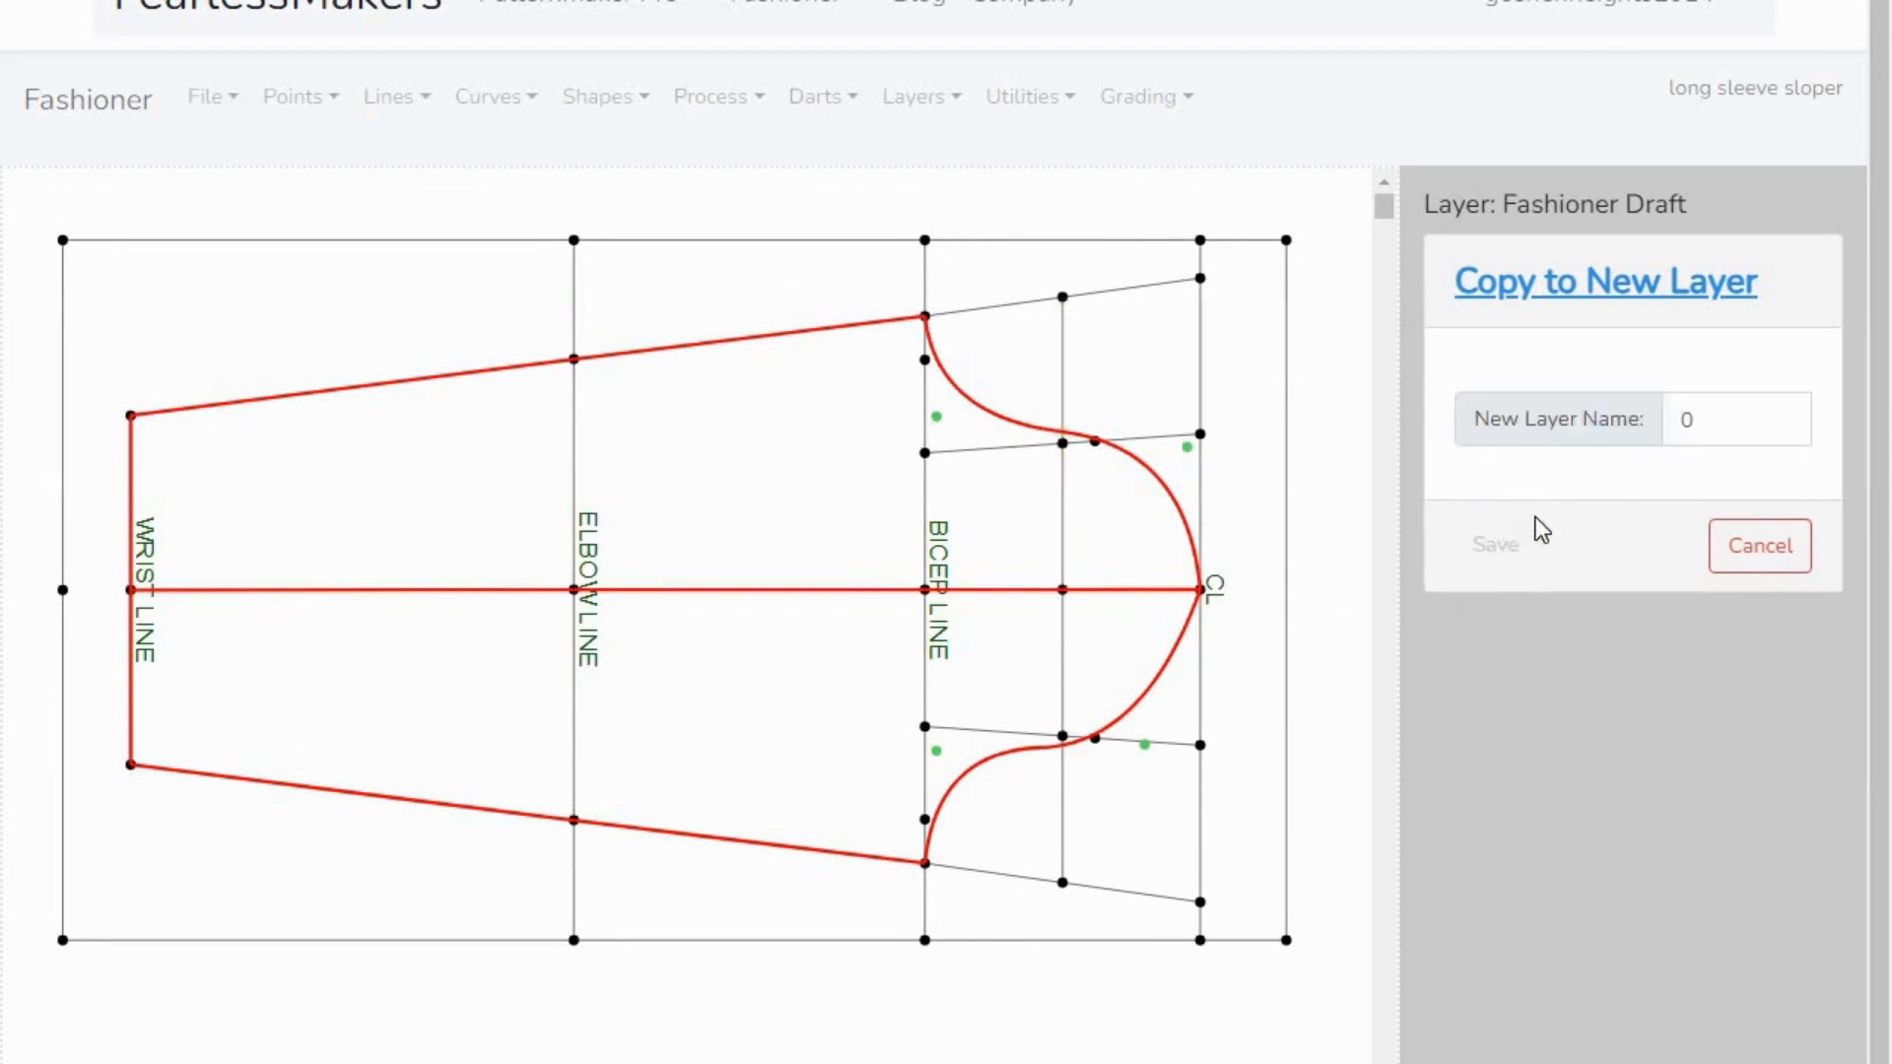
click(1693, 421)
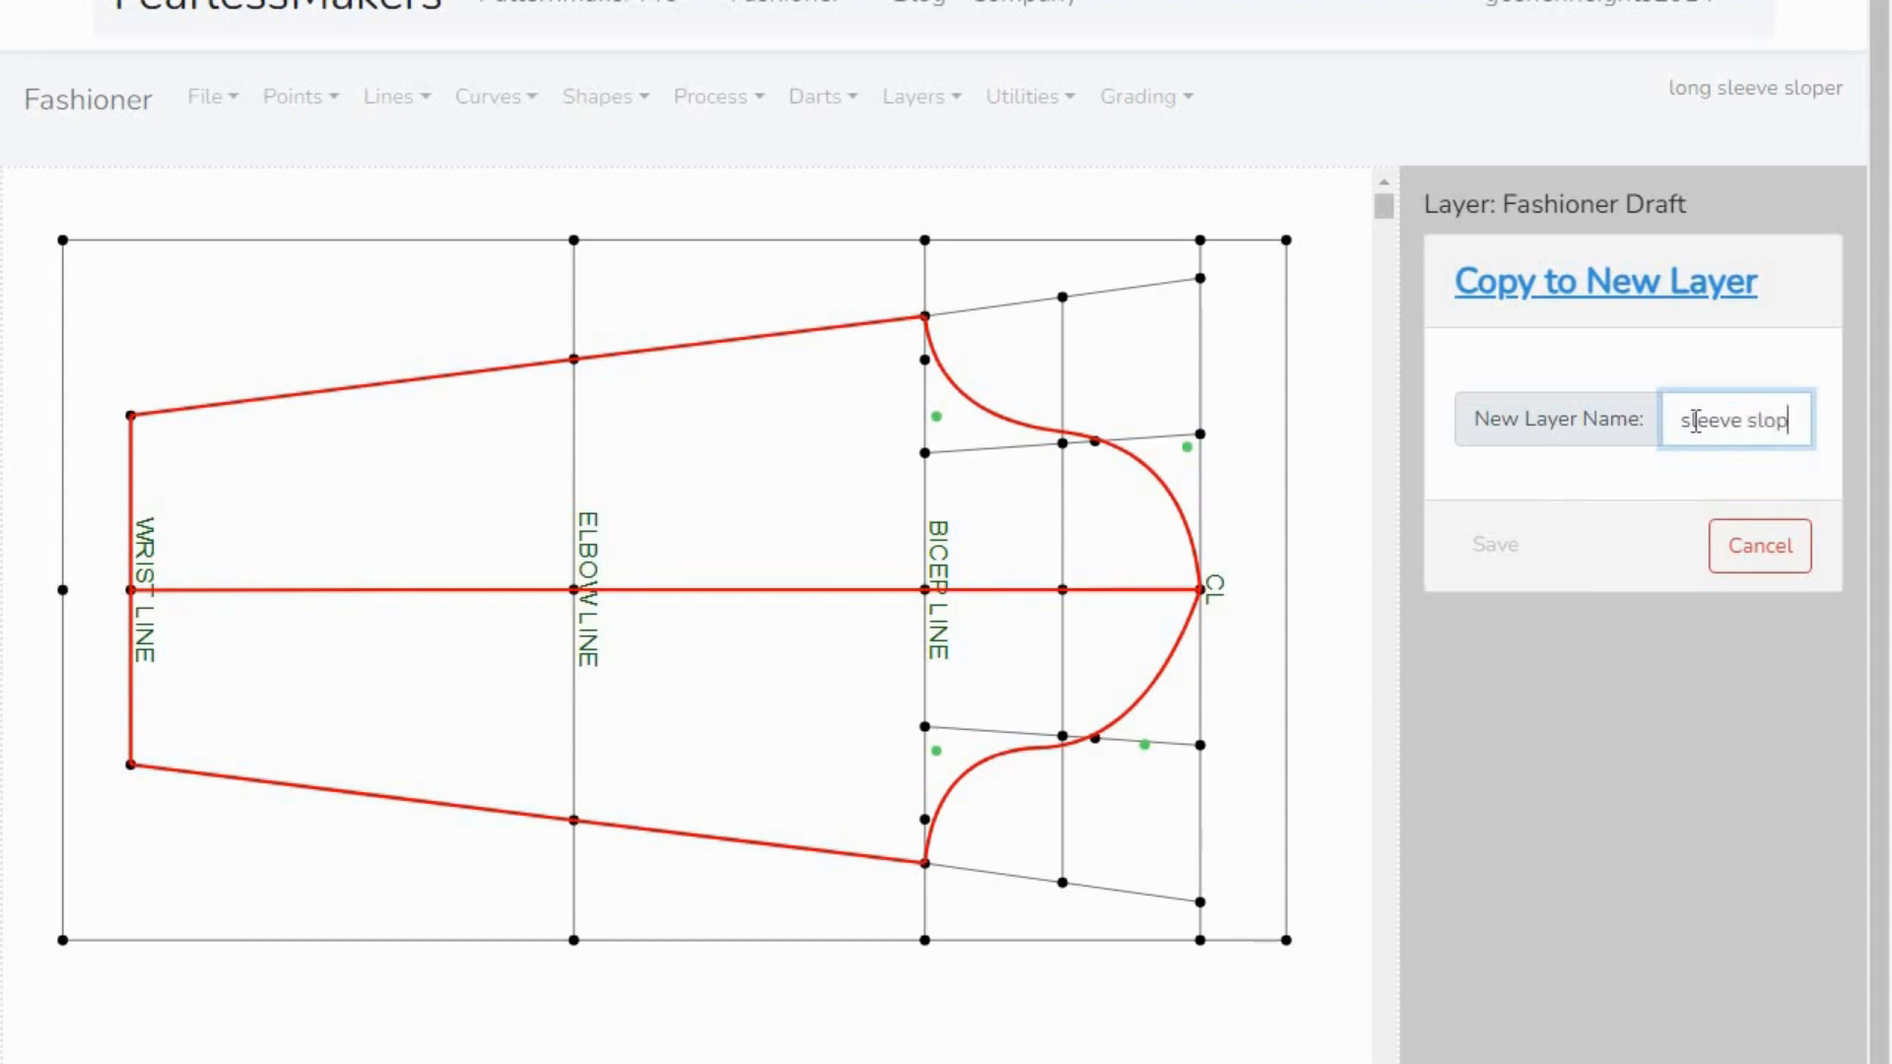
text(er download)
key(Return)
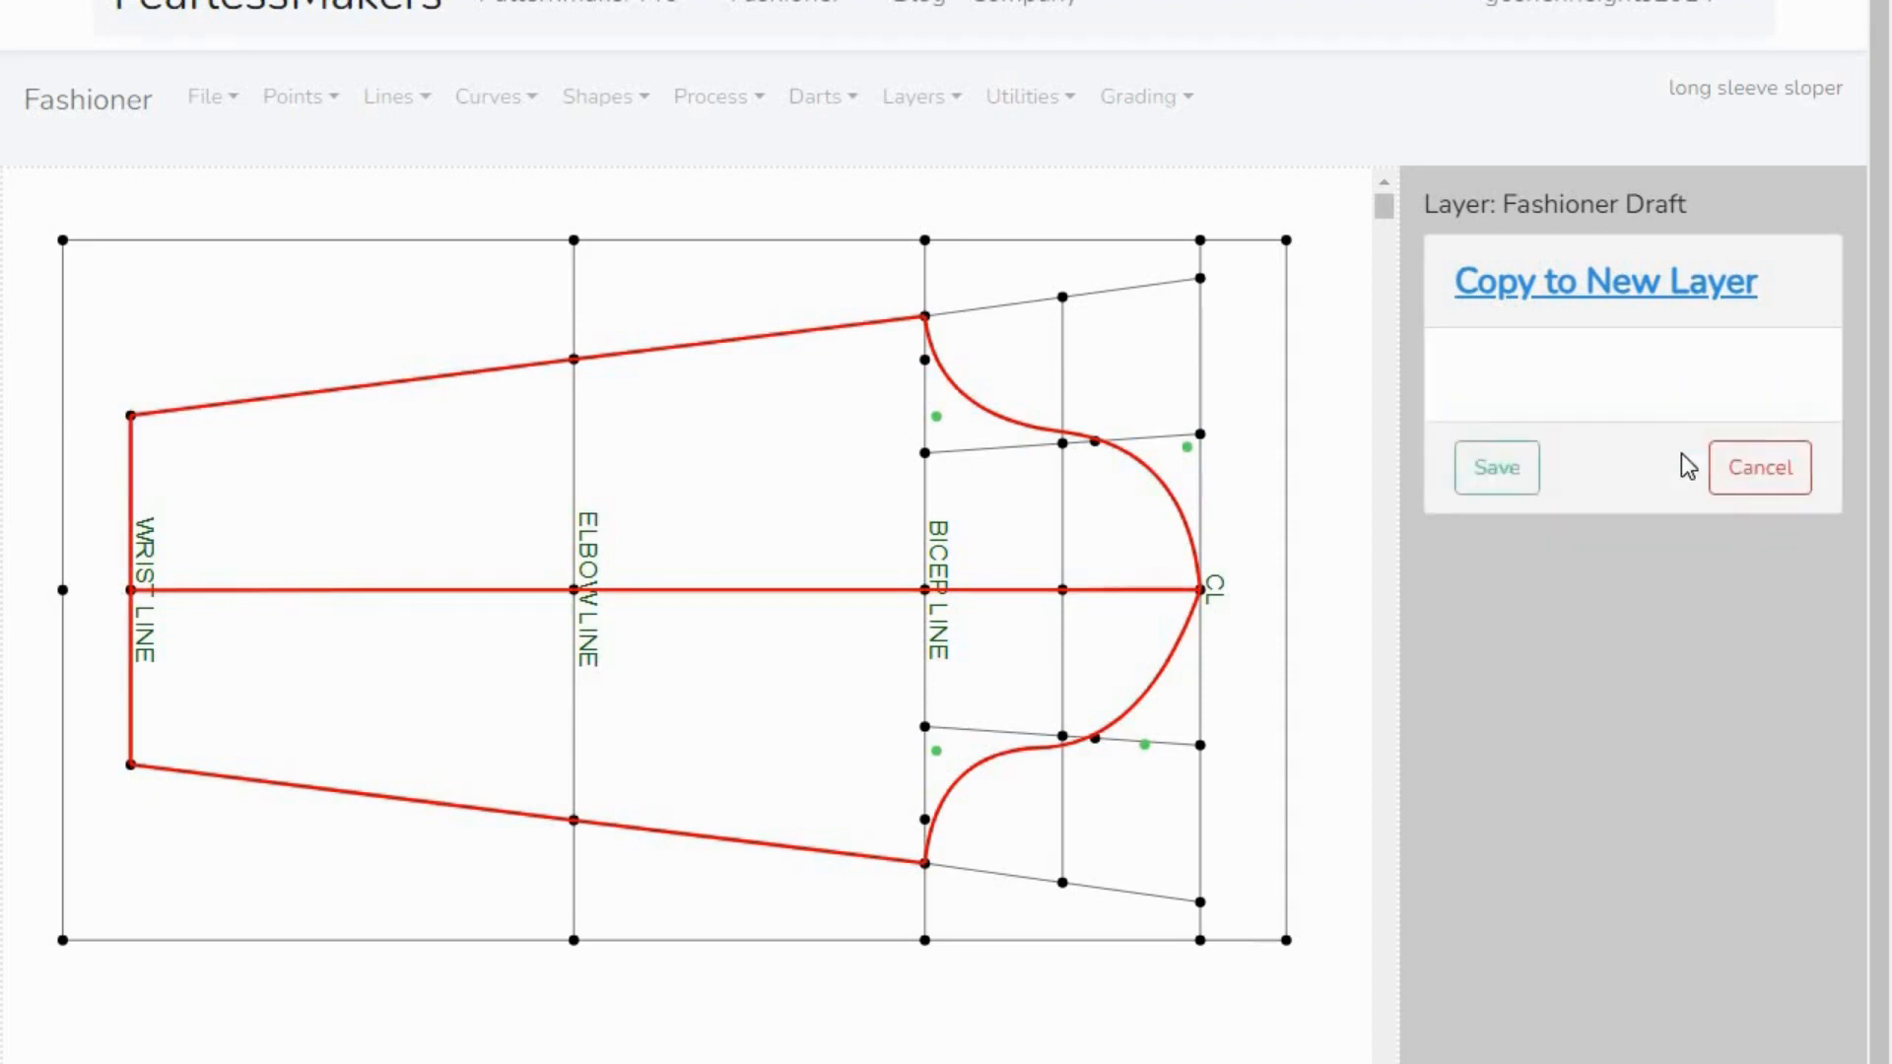
click(1529, 475)
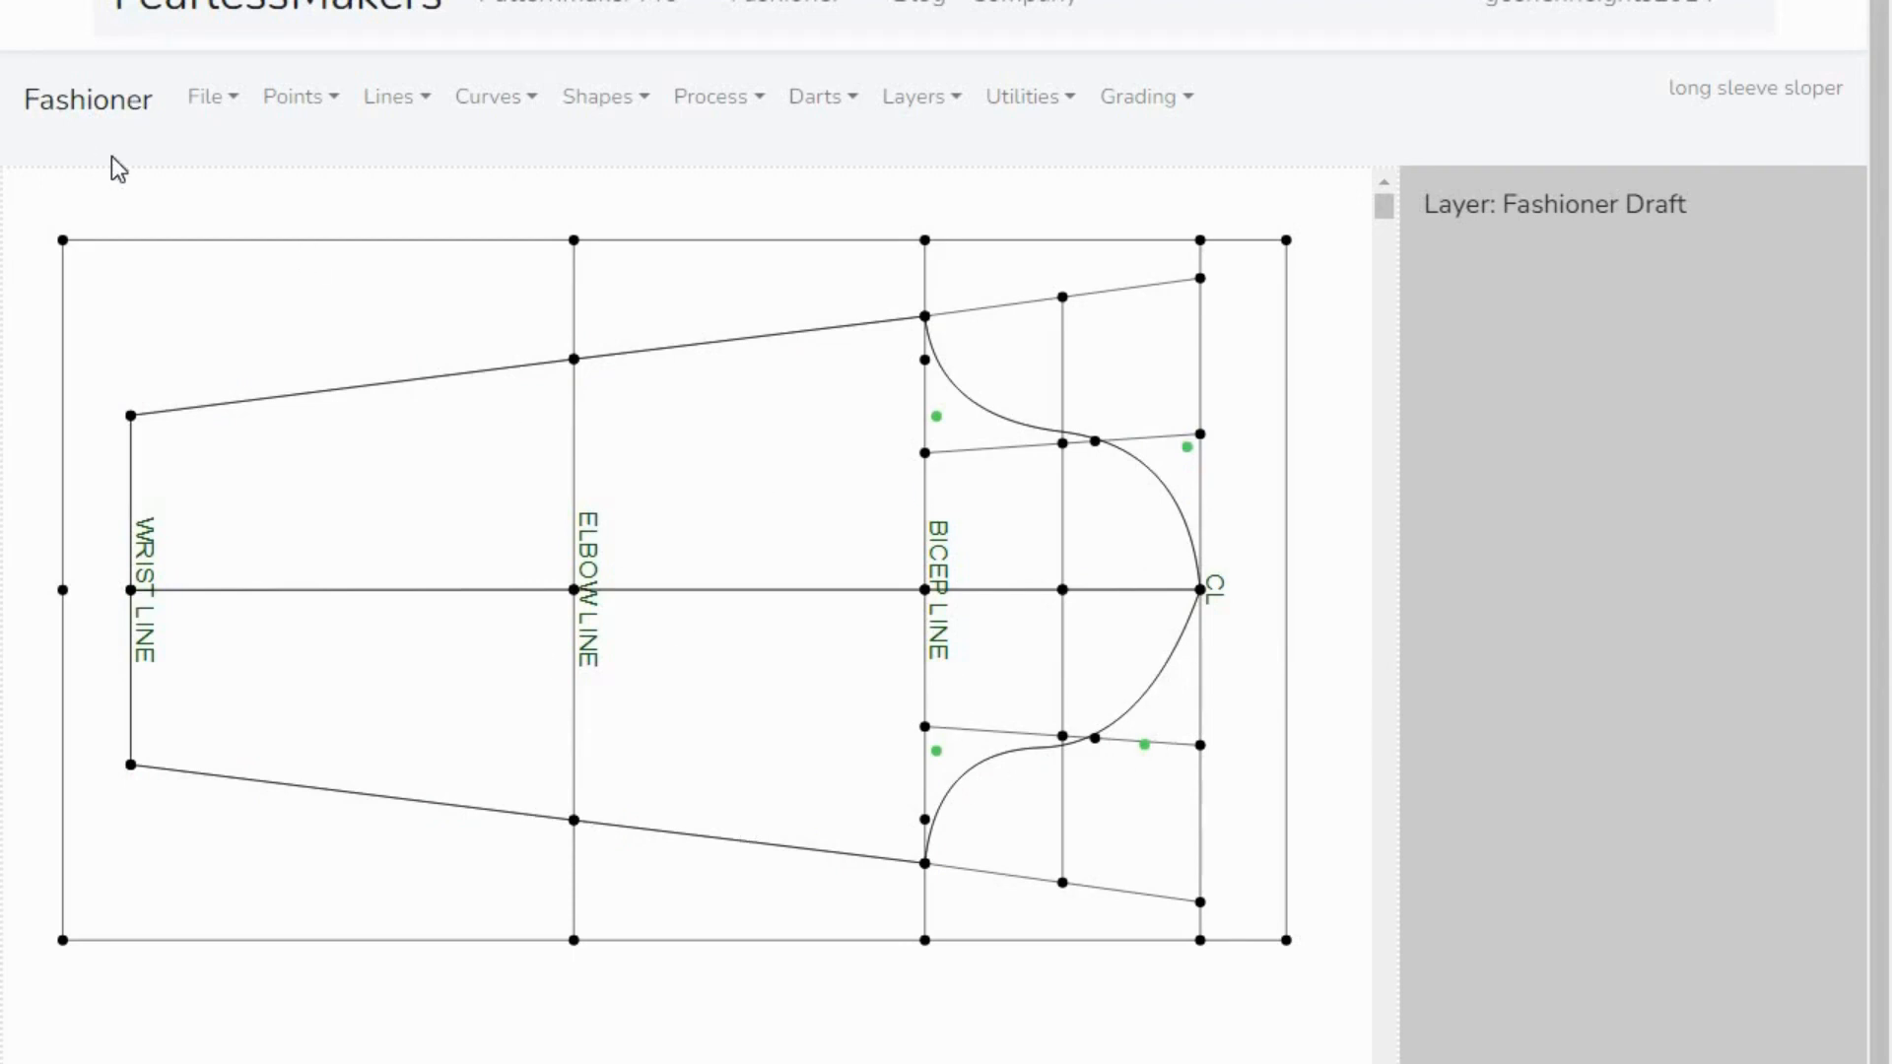
- Export the sleeve draft as a PDF
click(227, 115)
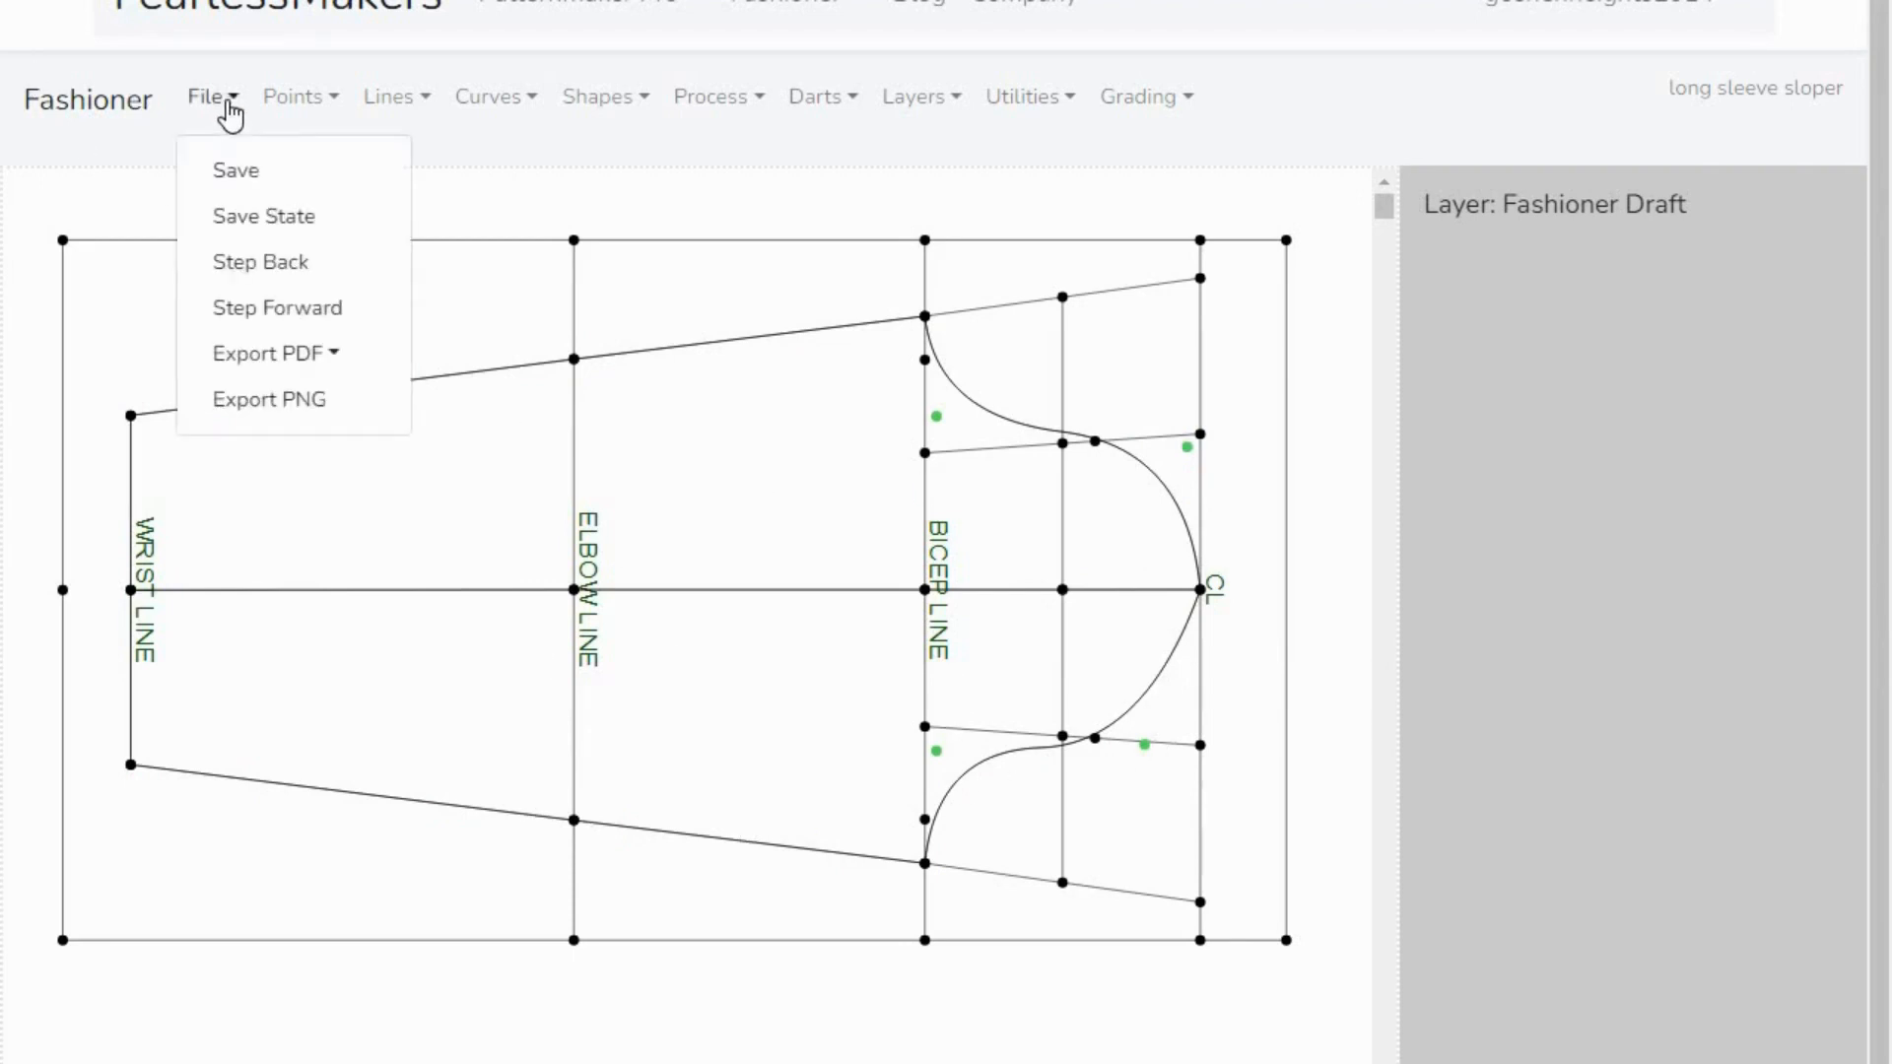
click(275, 353)
click(233, 509)
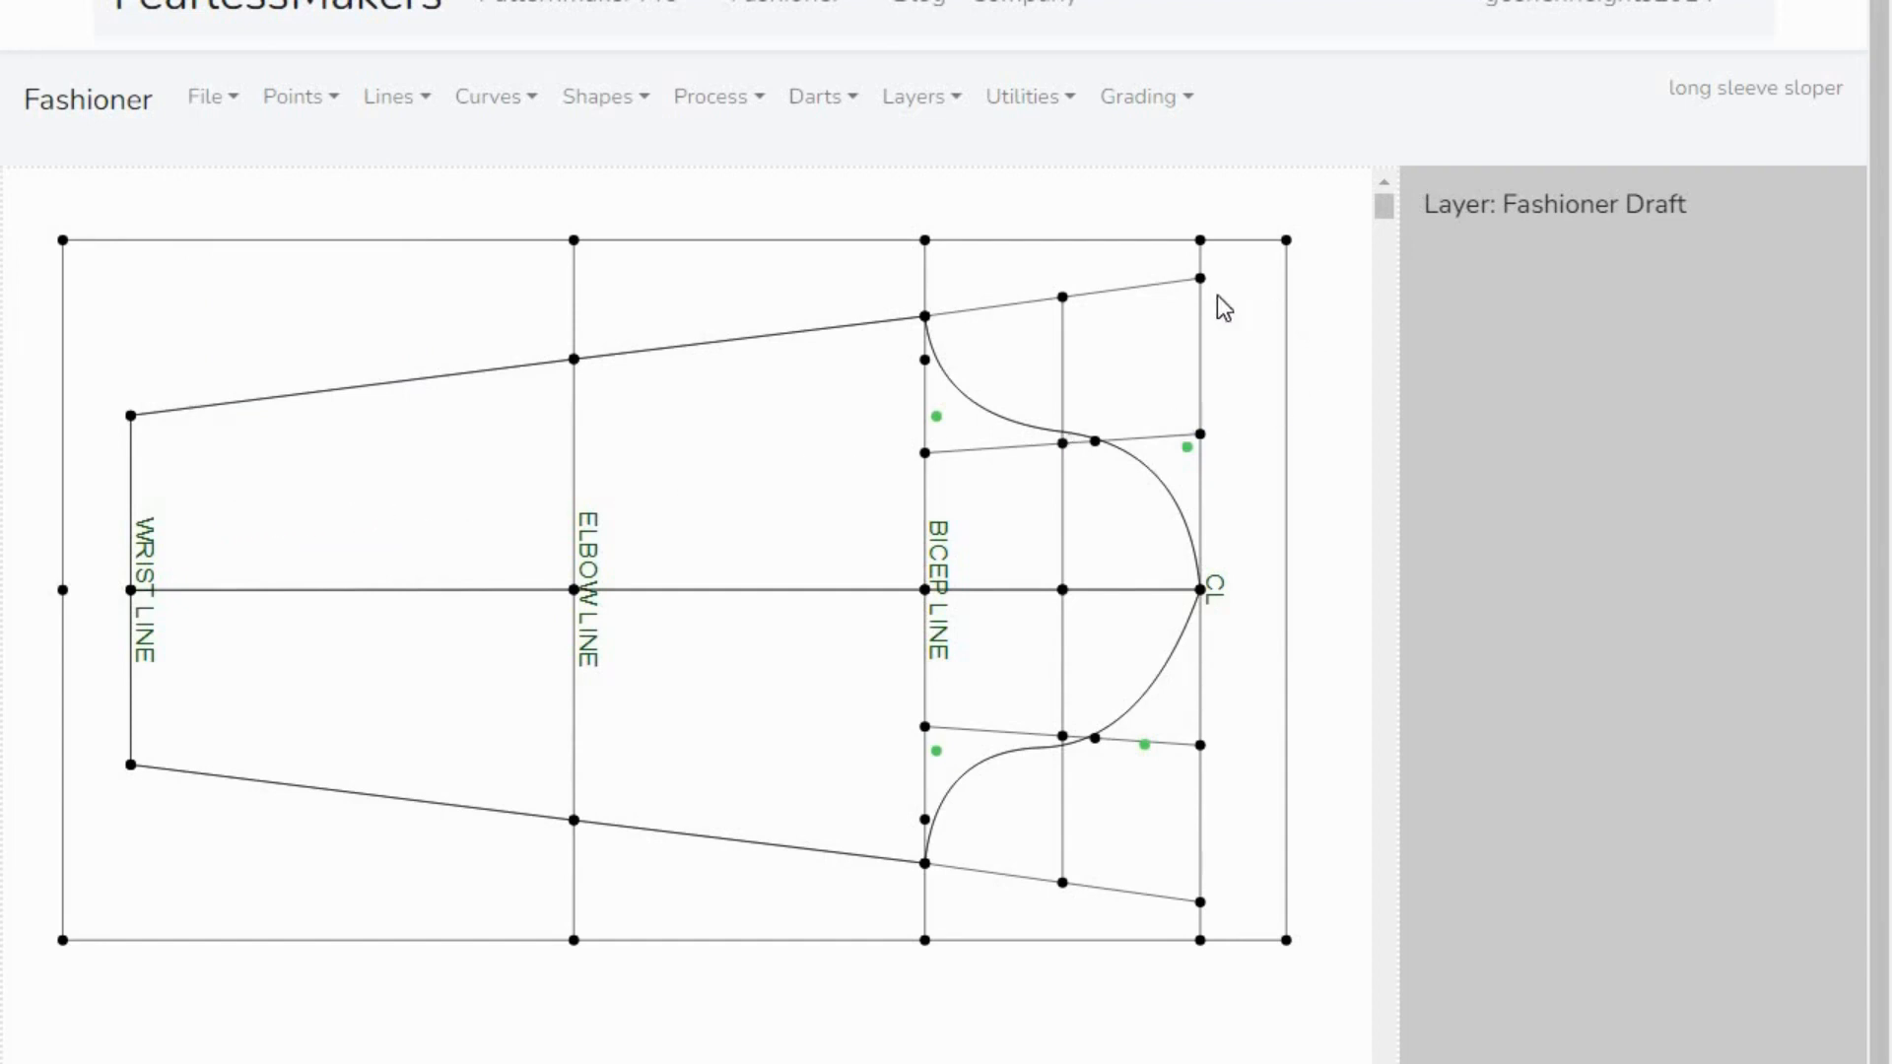
- Hide the Fashioner Draft layer and show it again
click(926, 108)
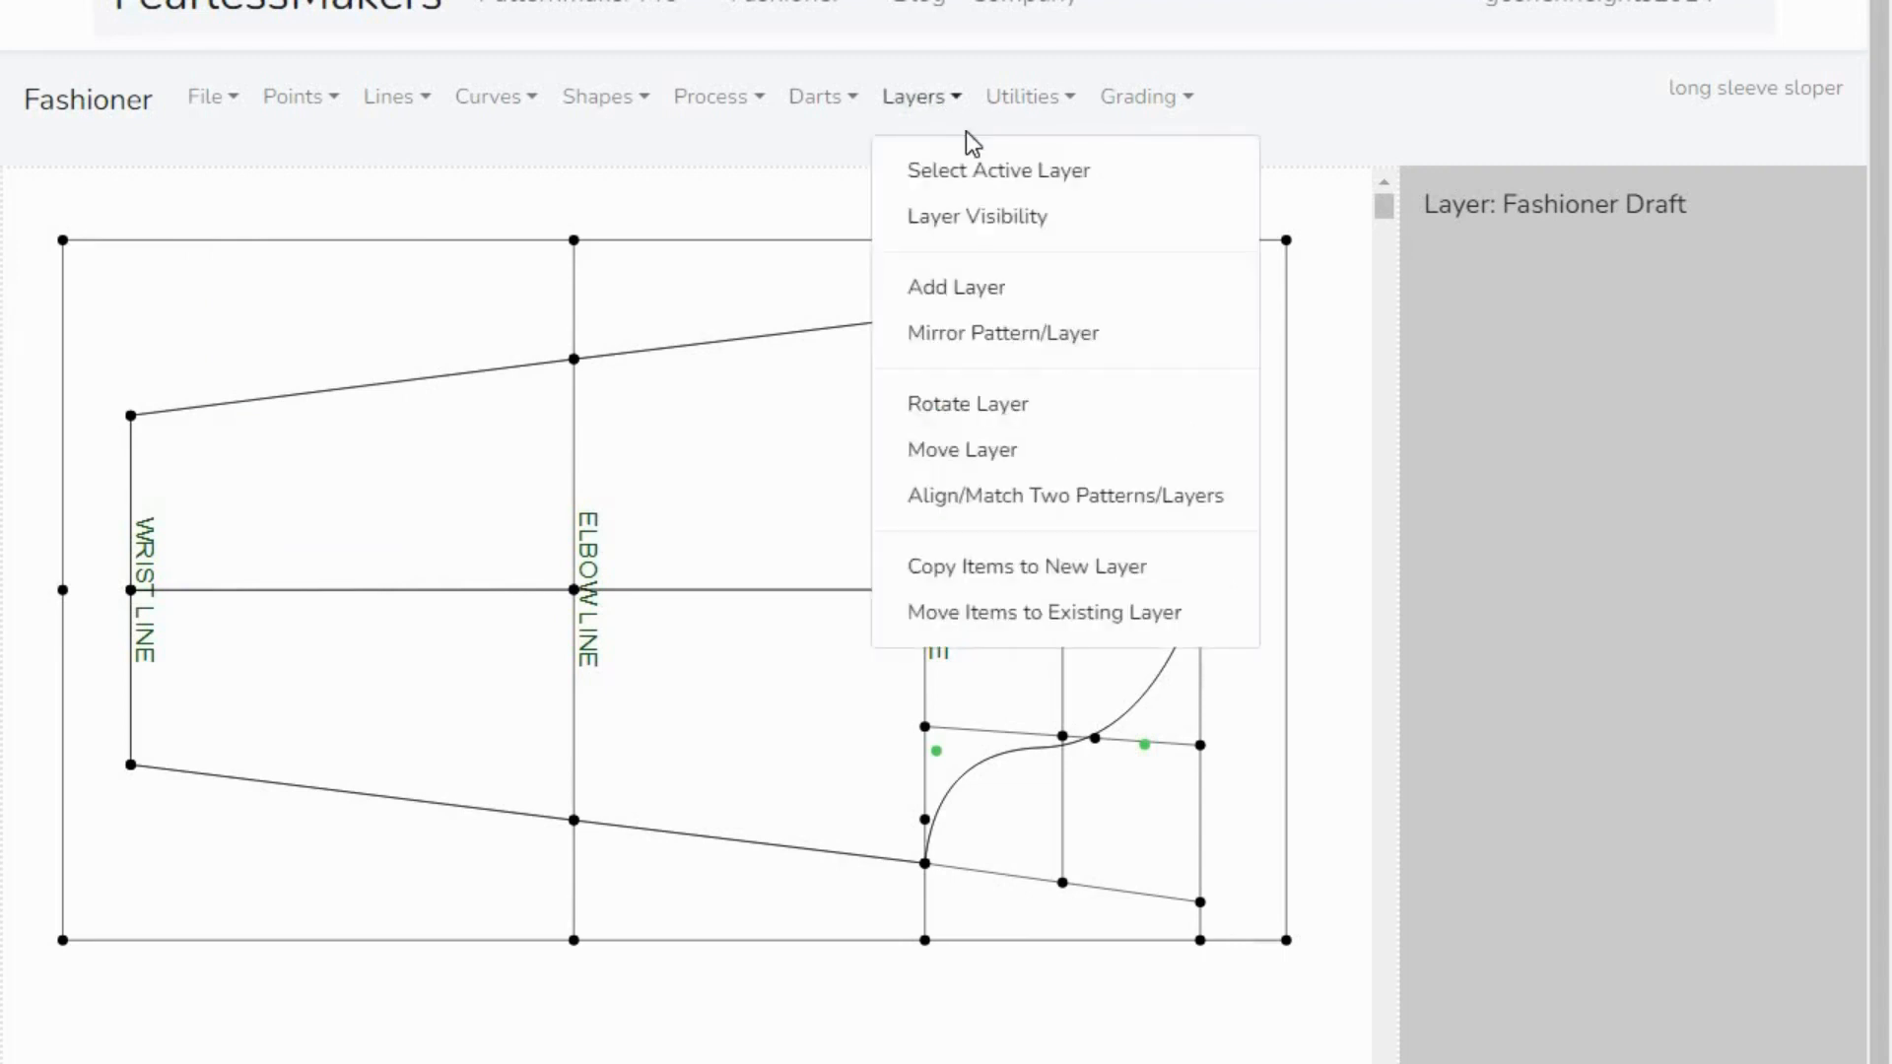
click(995, 225)
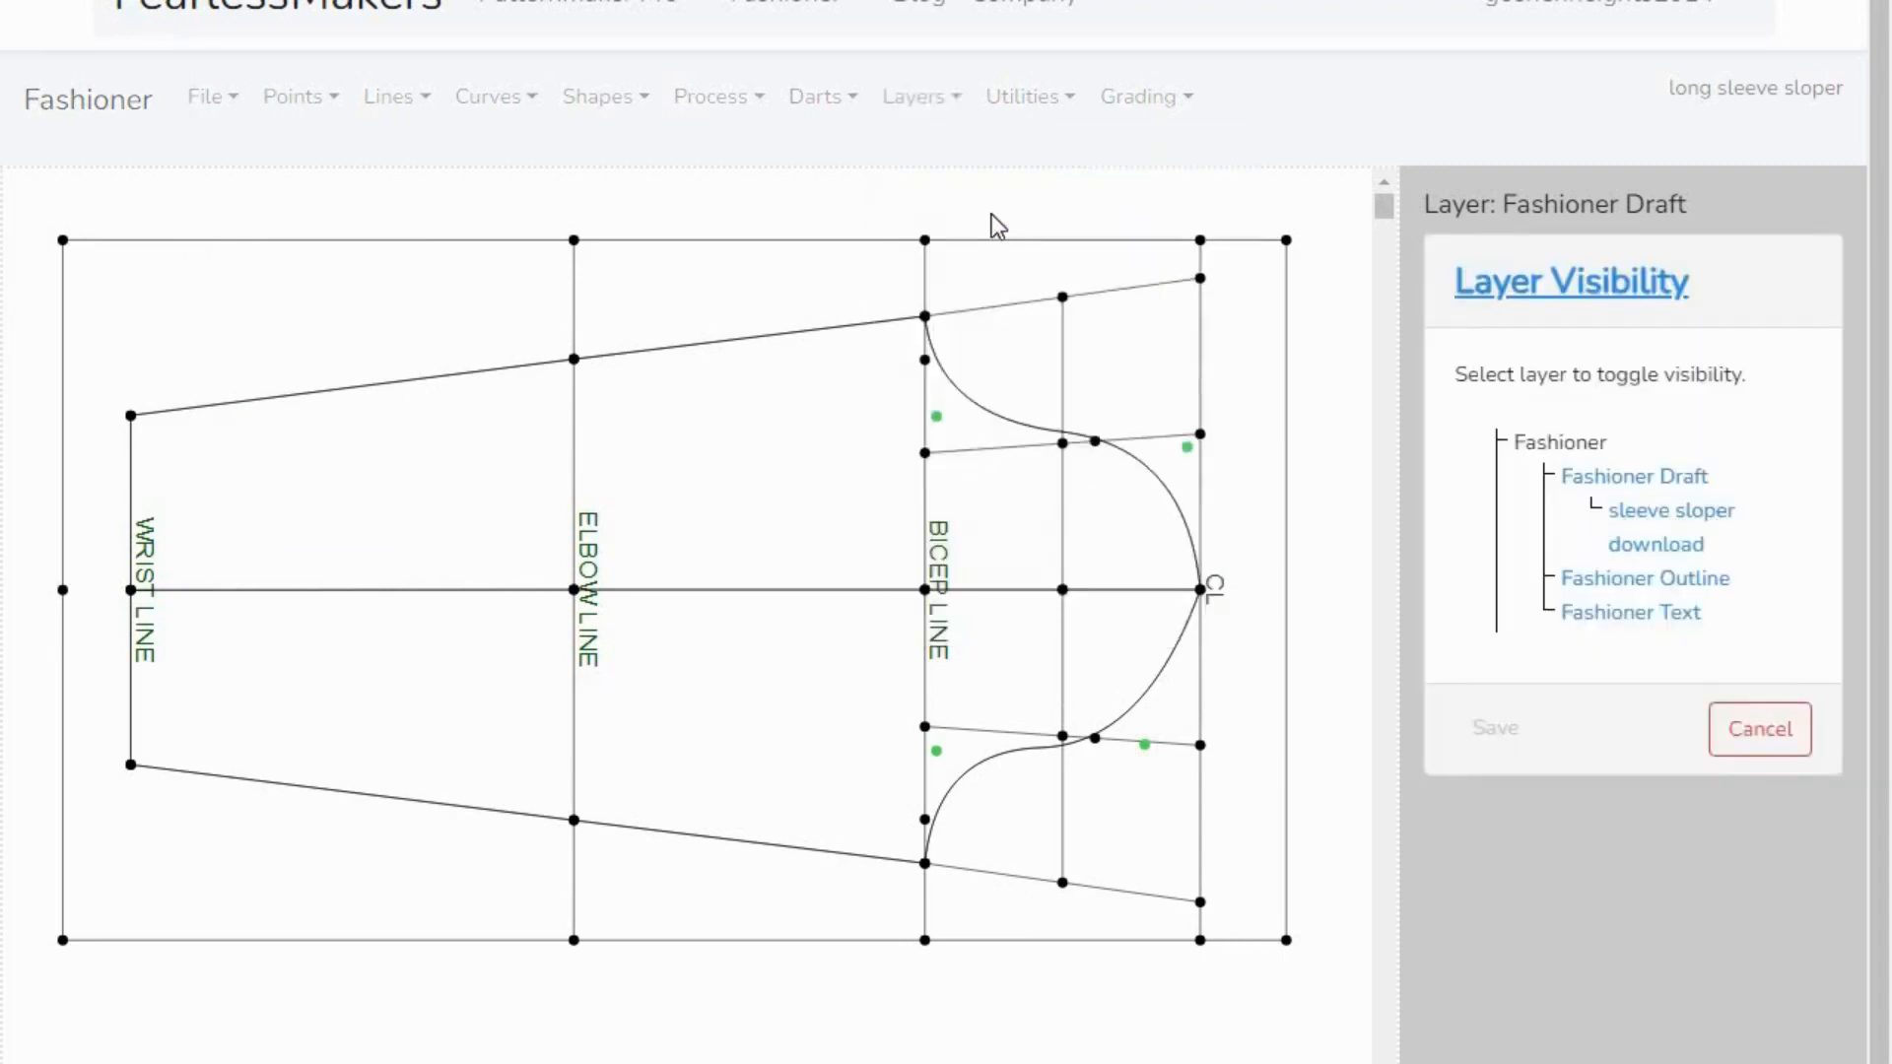
click(1656, 483)
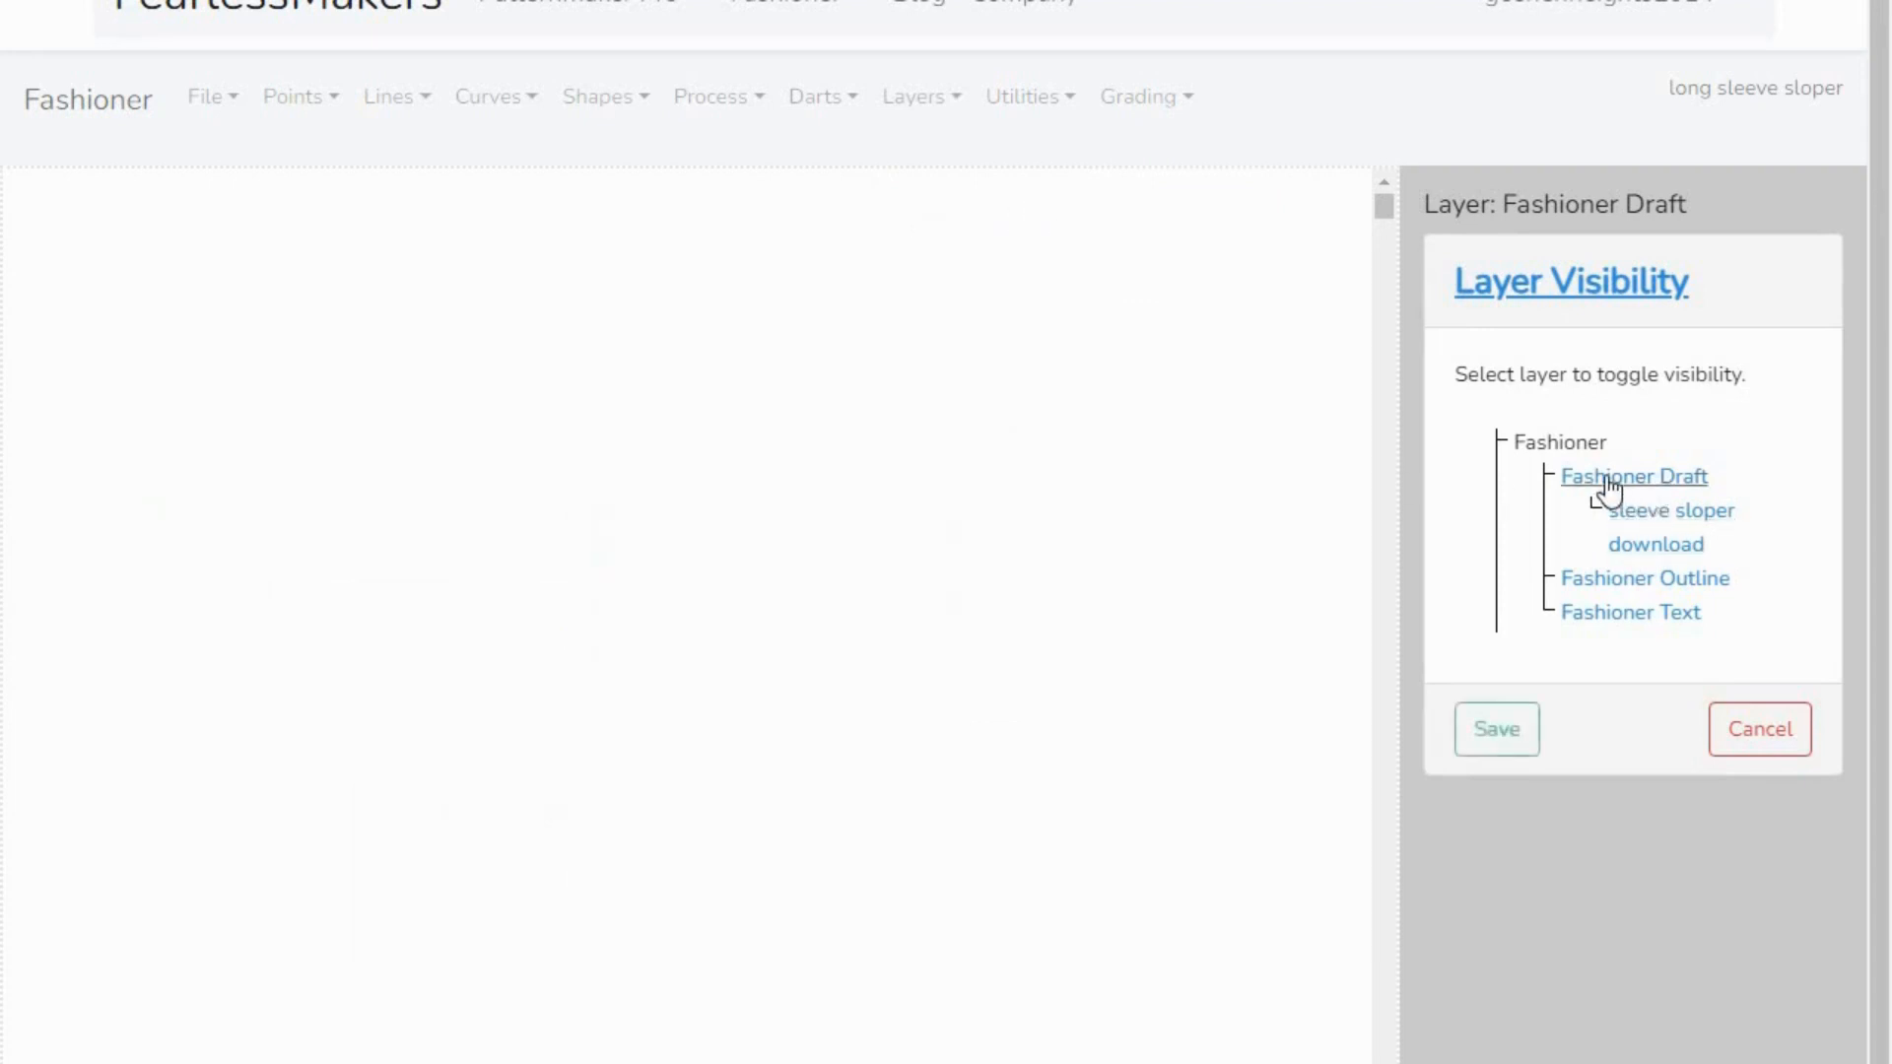
click(1609, 483)
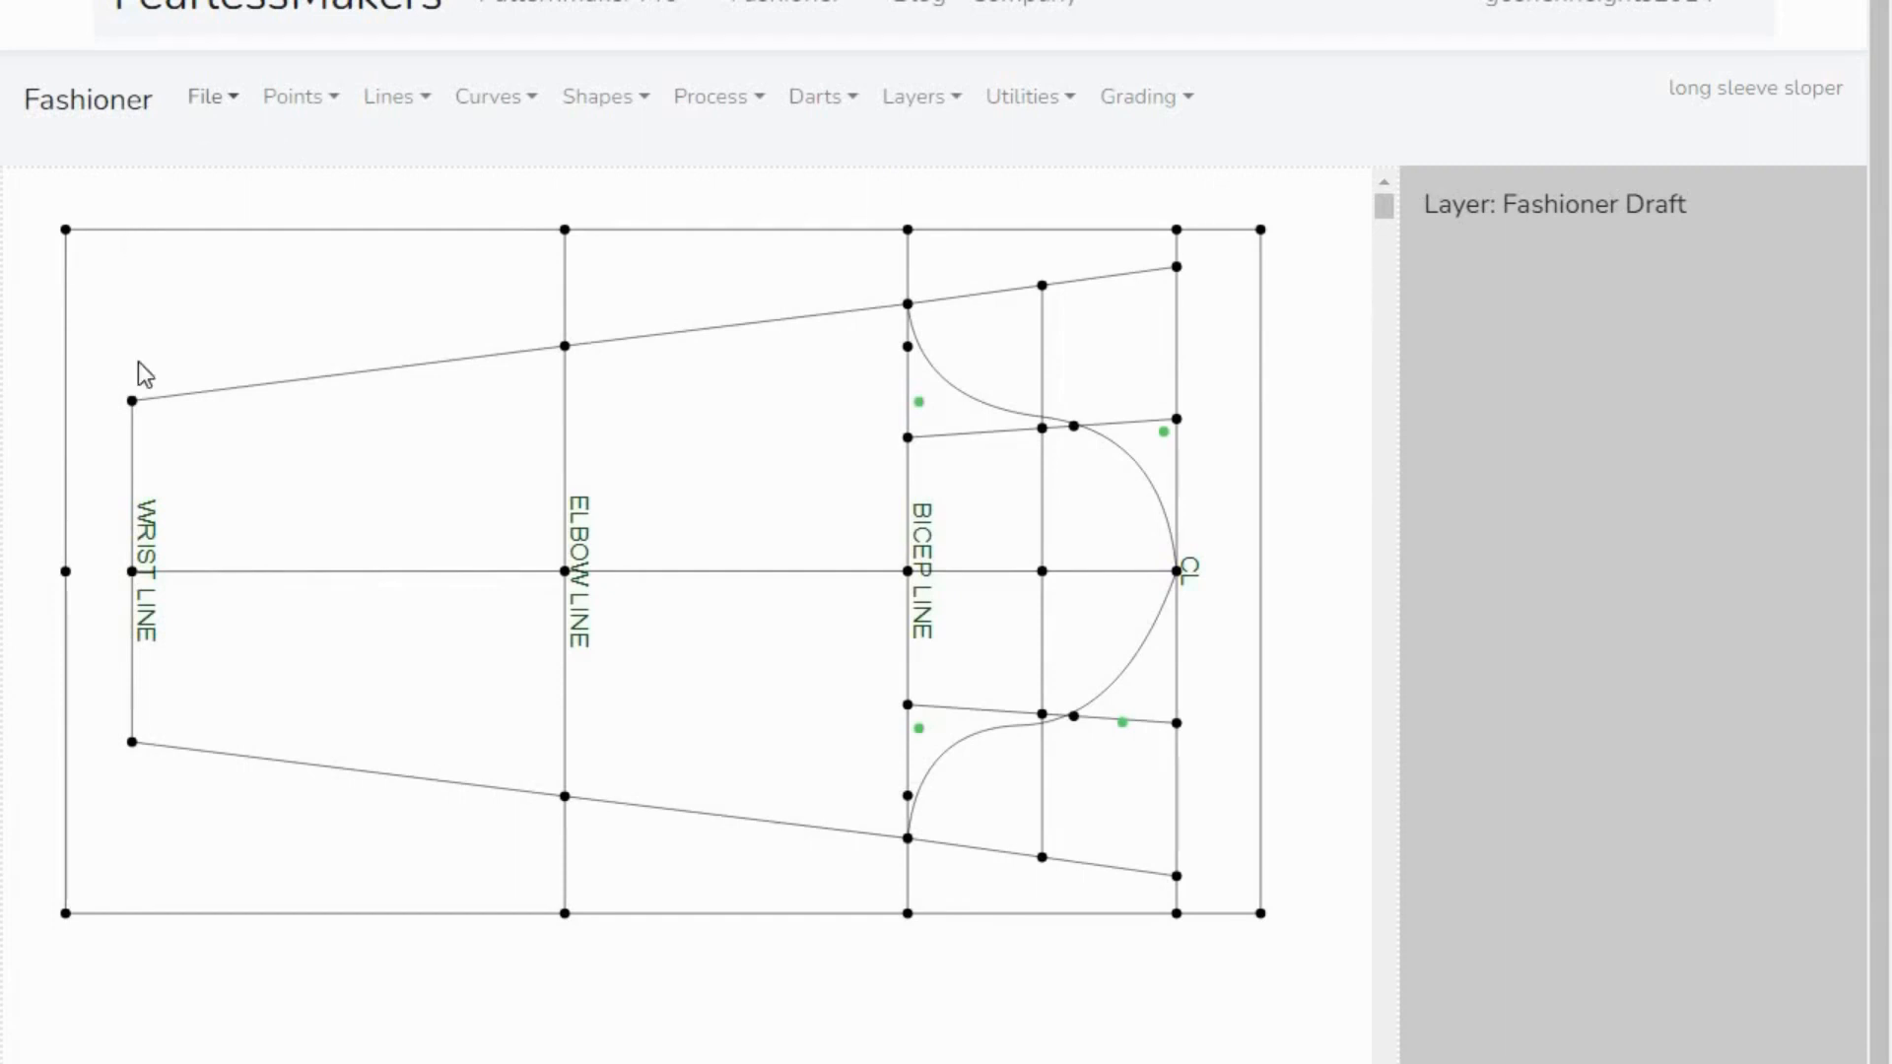
- Save the current state of the draft under the name "long sleeve sloper save state"
click(213, 100)
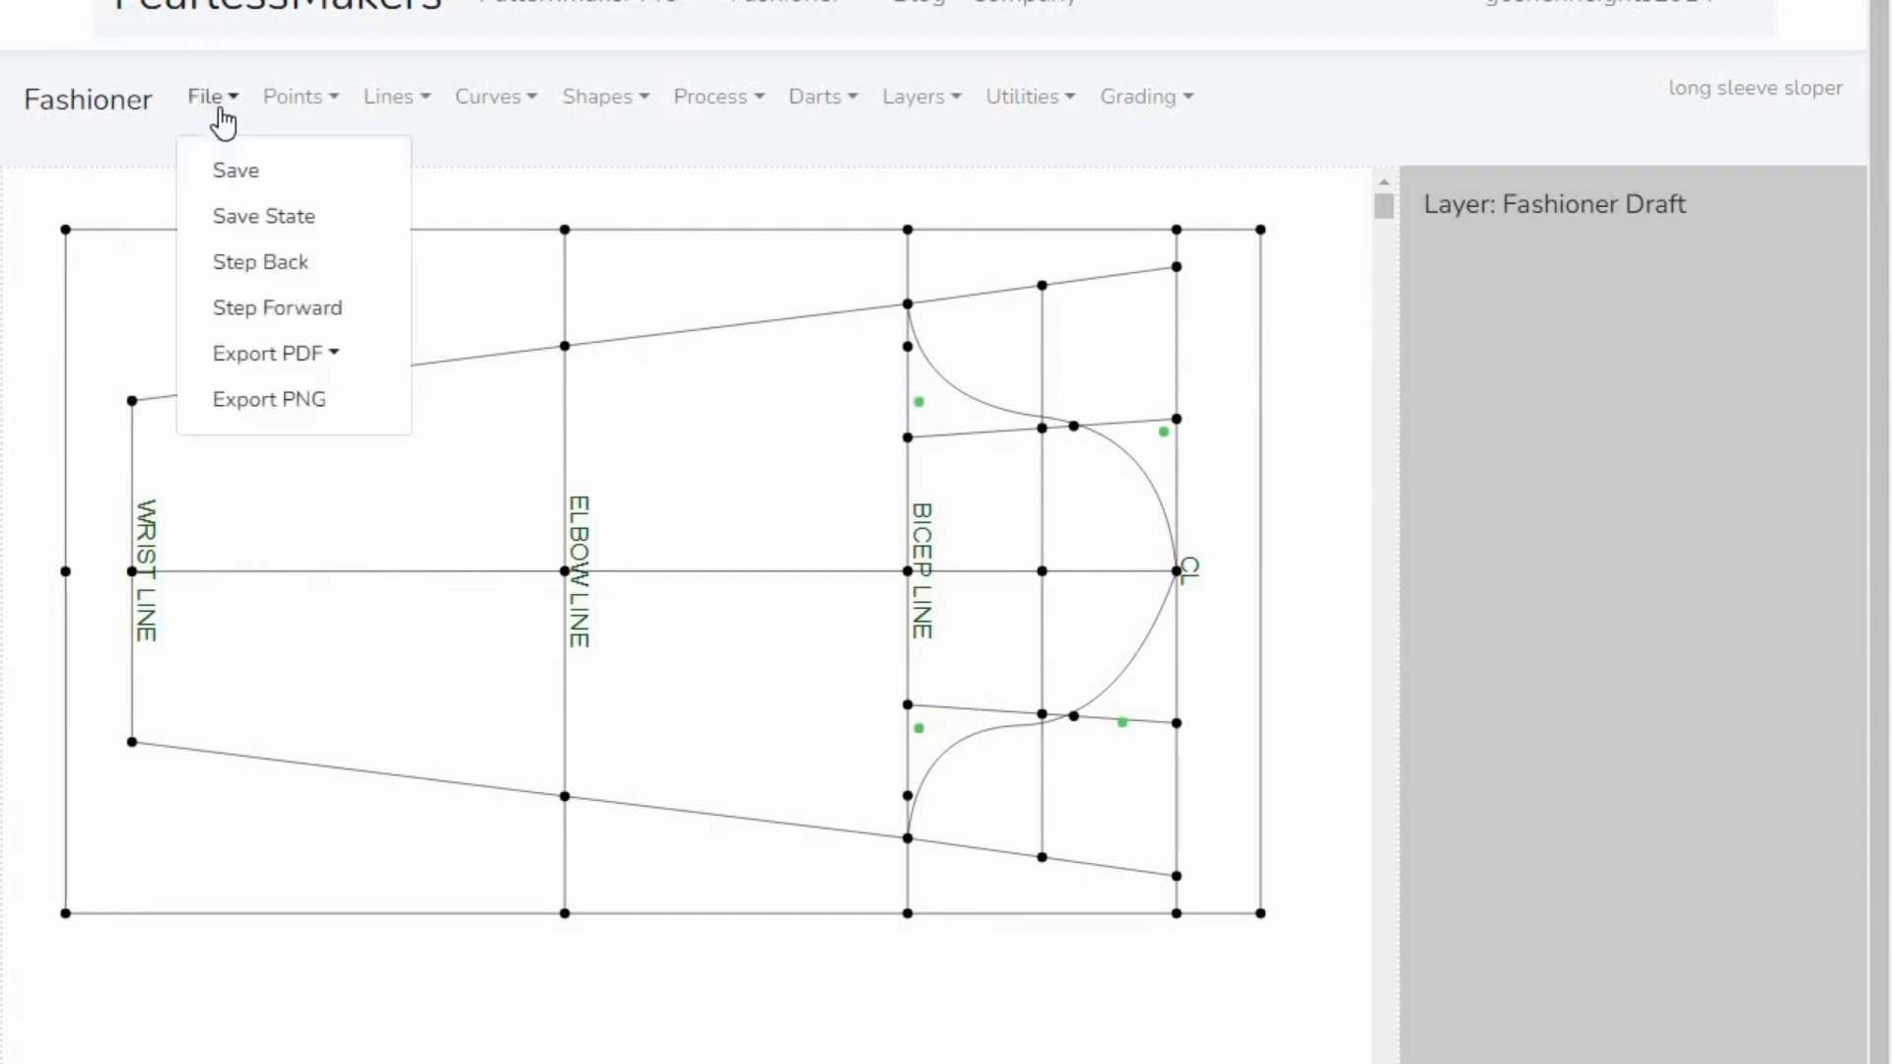
click(282, 225)
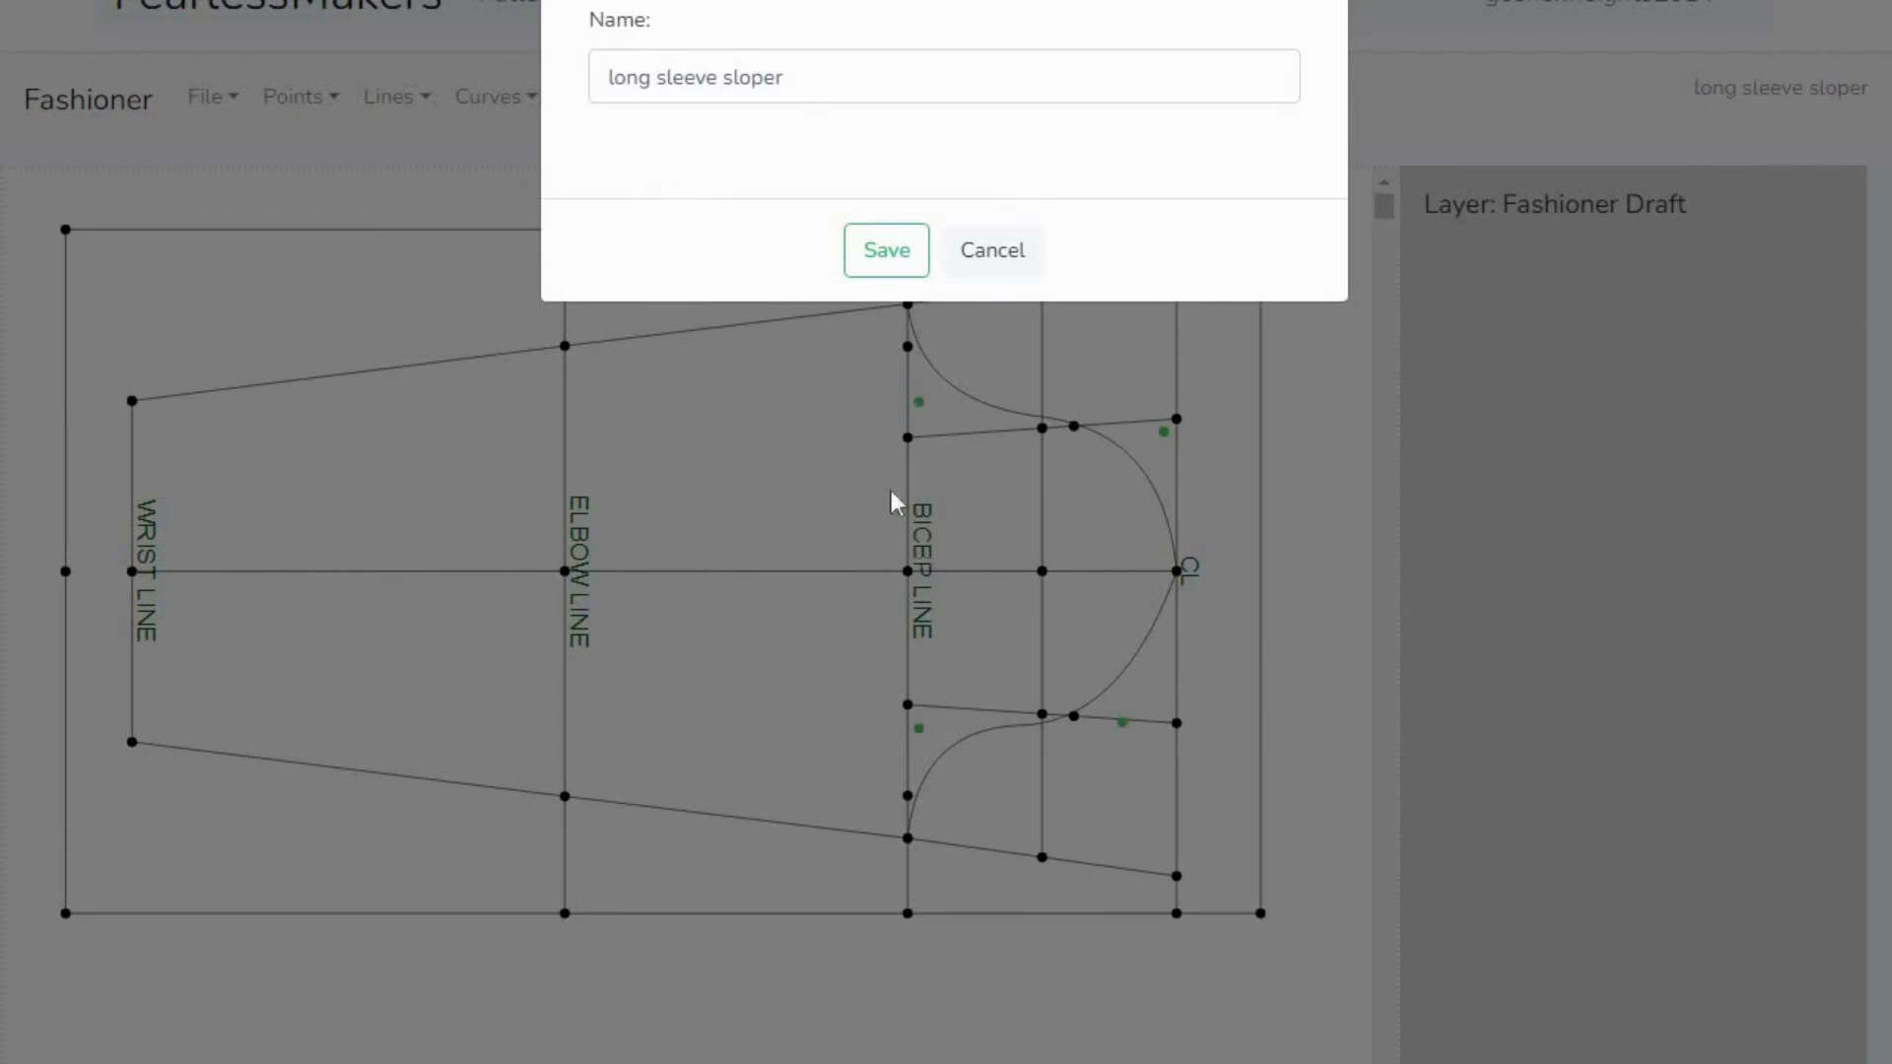
click(812, 64)
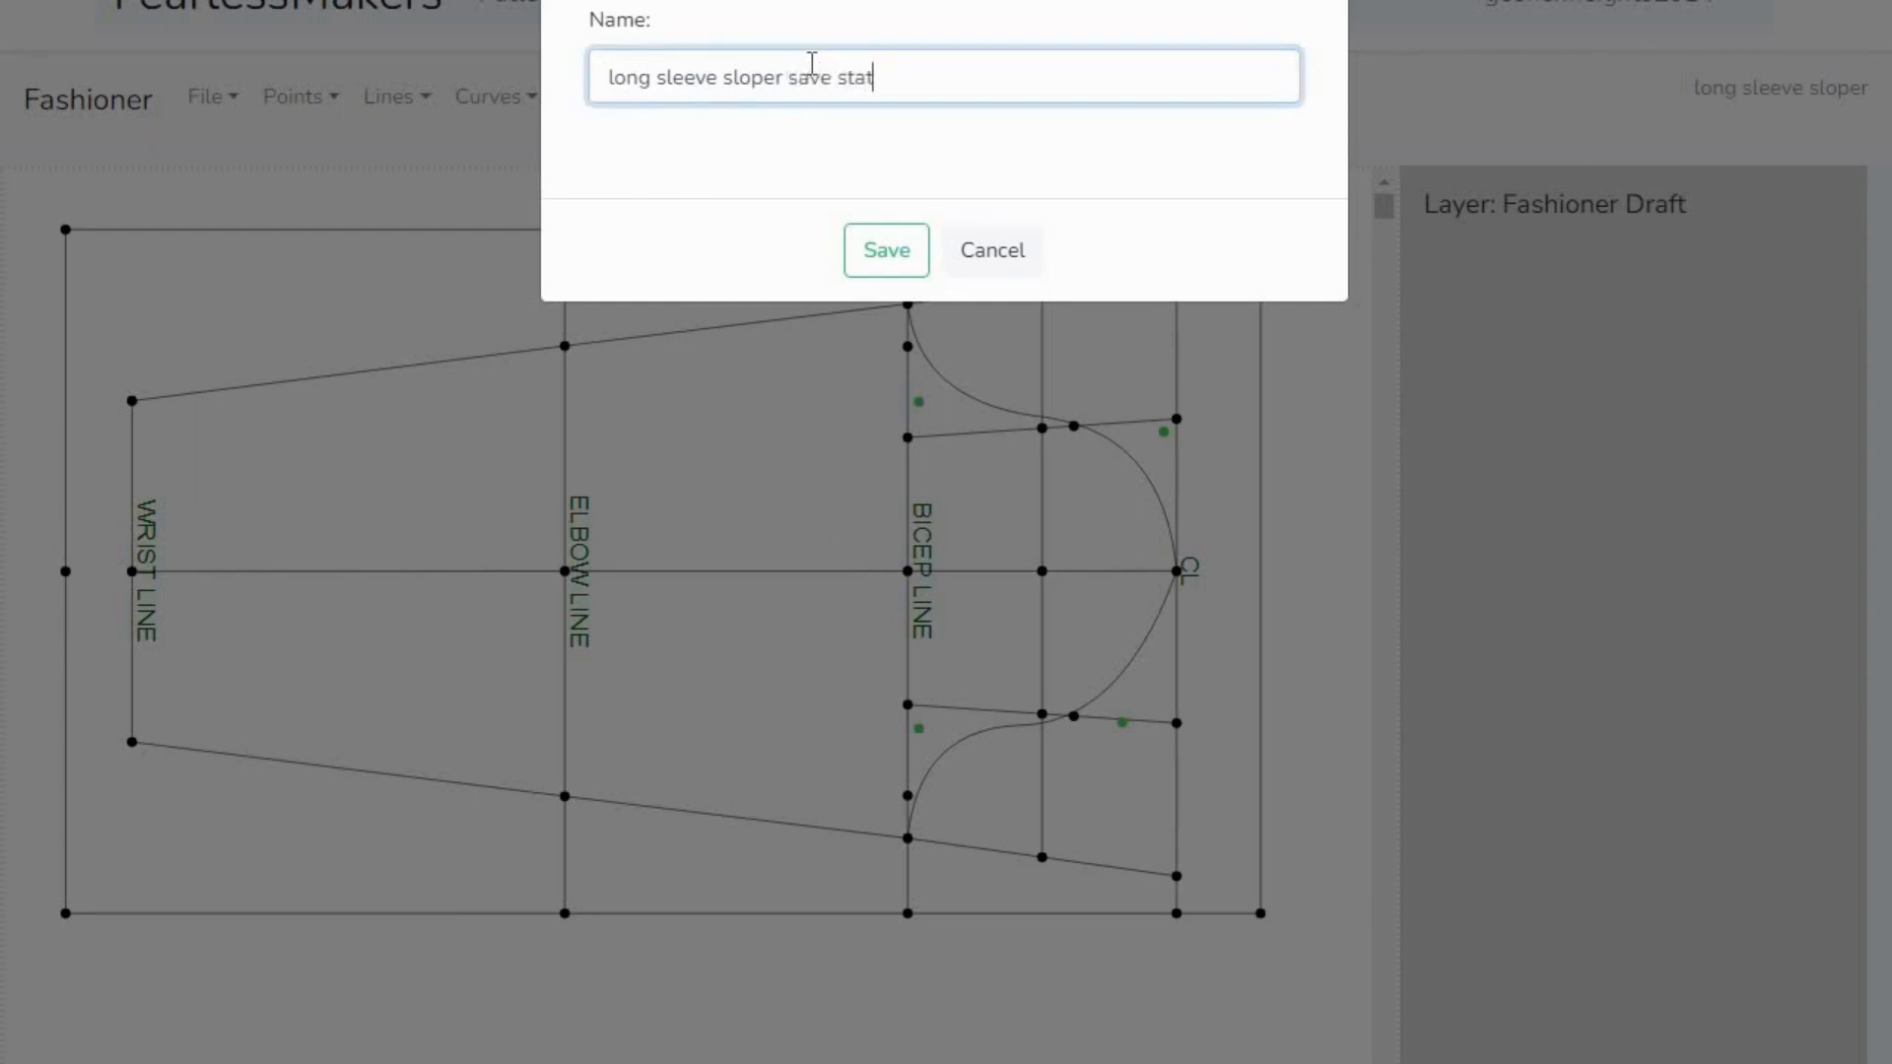
click(890, 248)
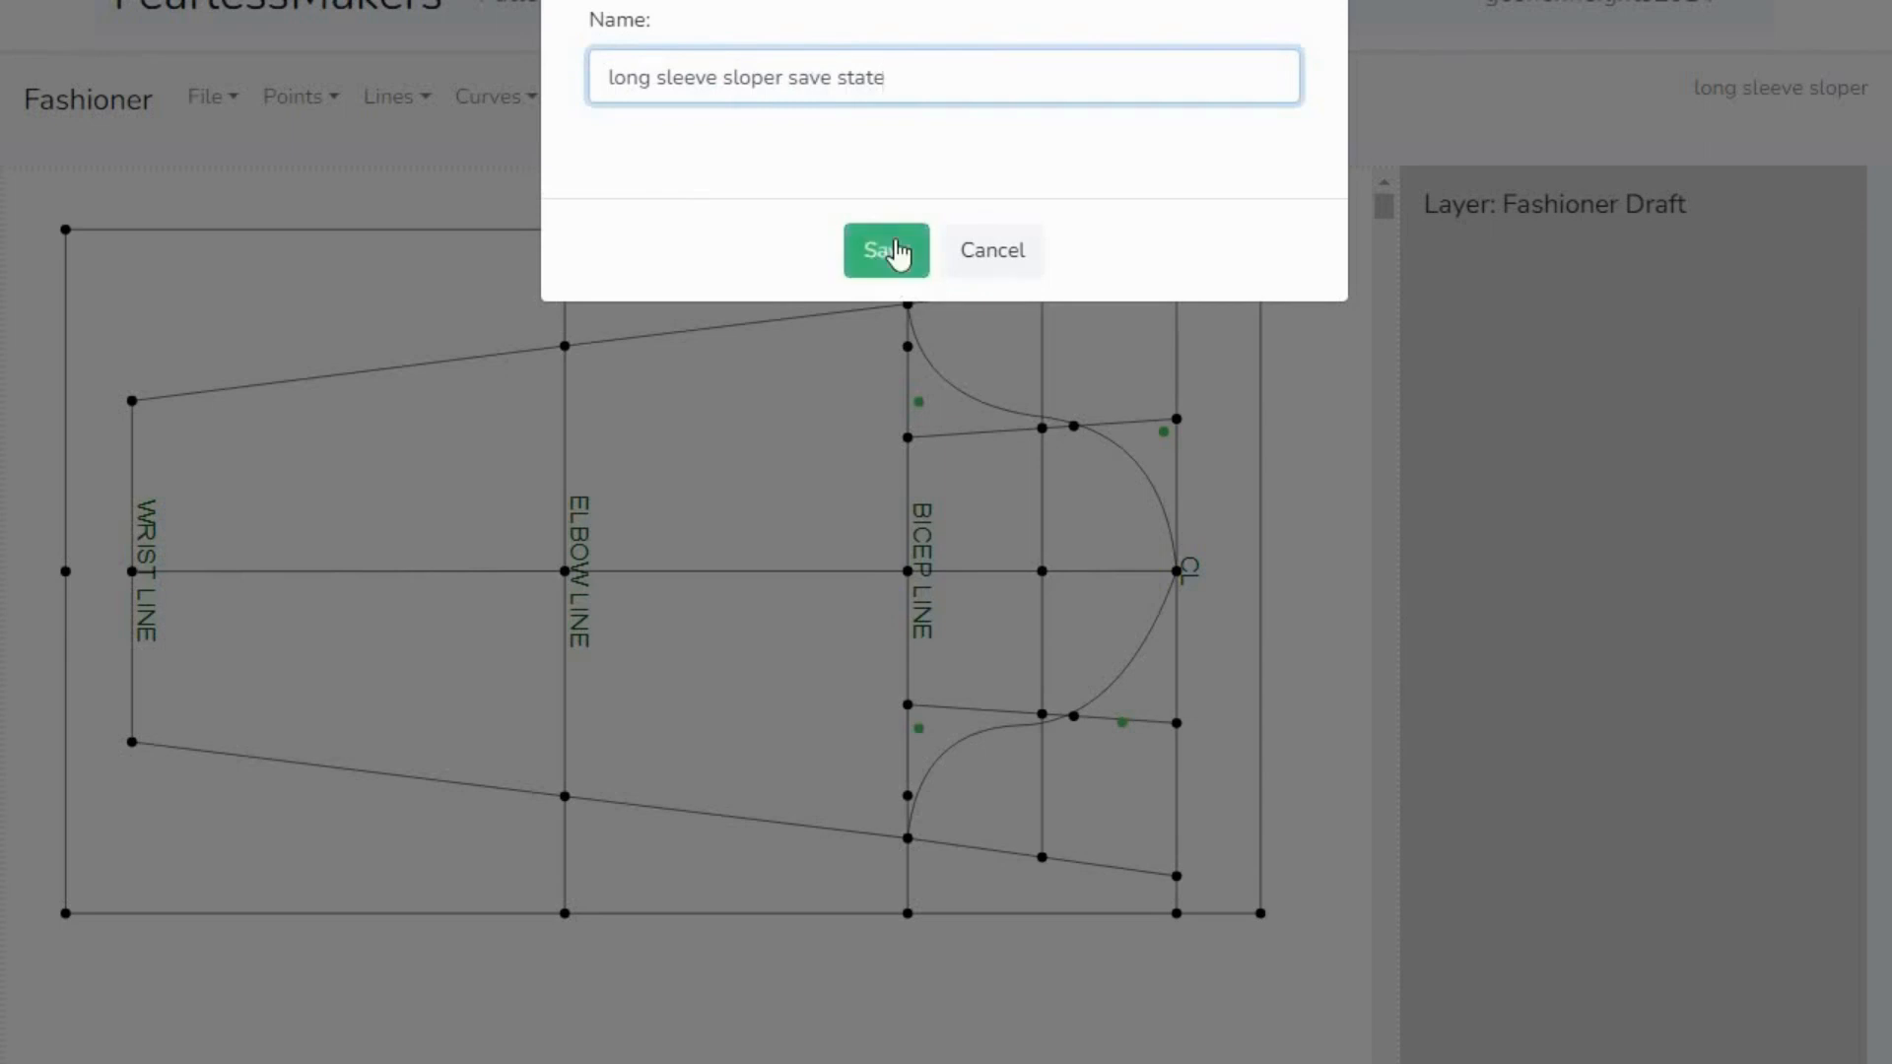